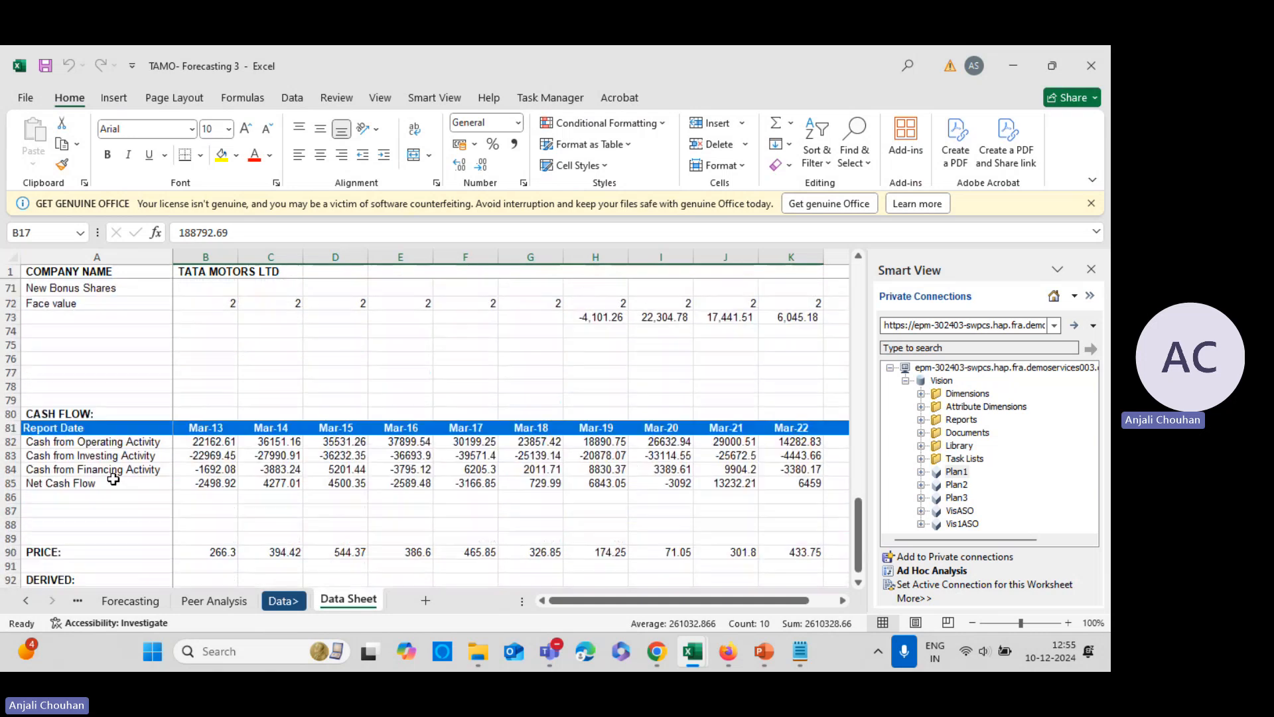
- Review the source figures on the Data Sheet and the income statement lines on the HistoricalFS sheet
scroll(475, 535, "up", 20)
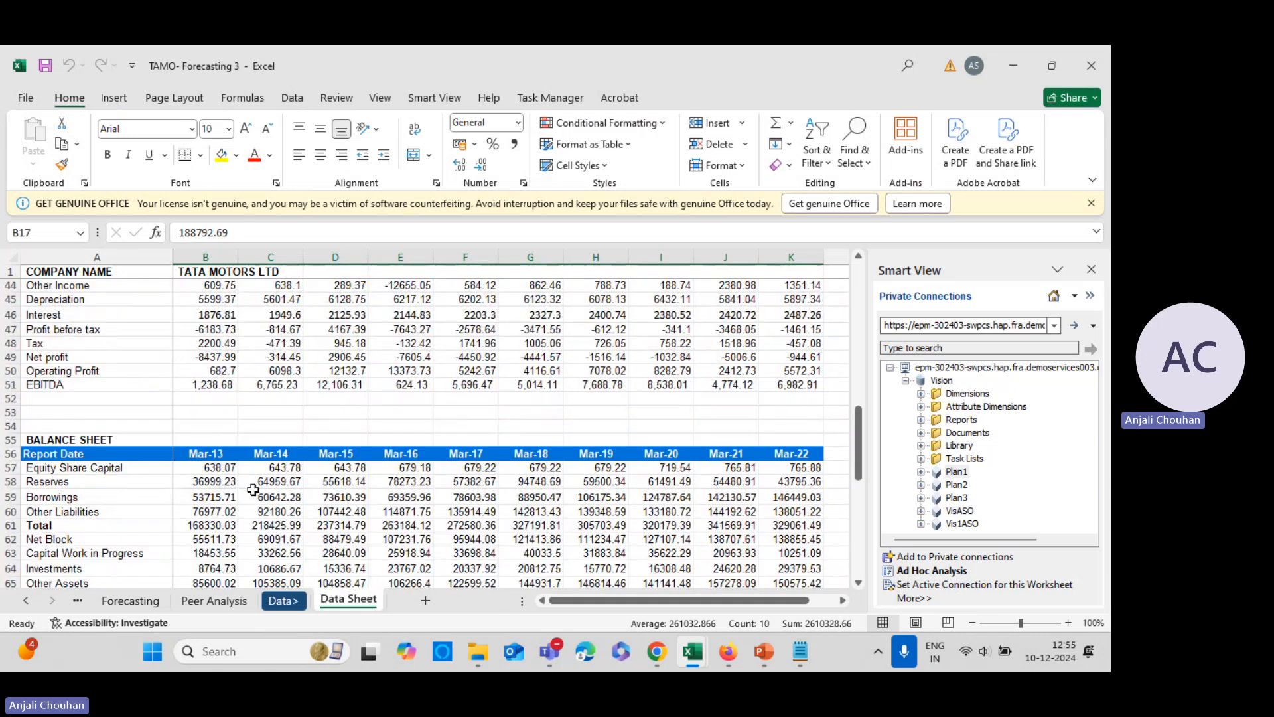
scroll(320, 500, "up", 3)
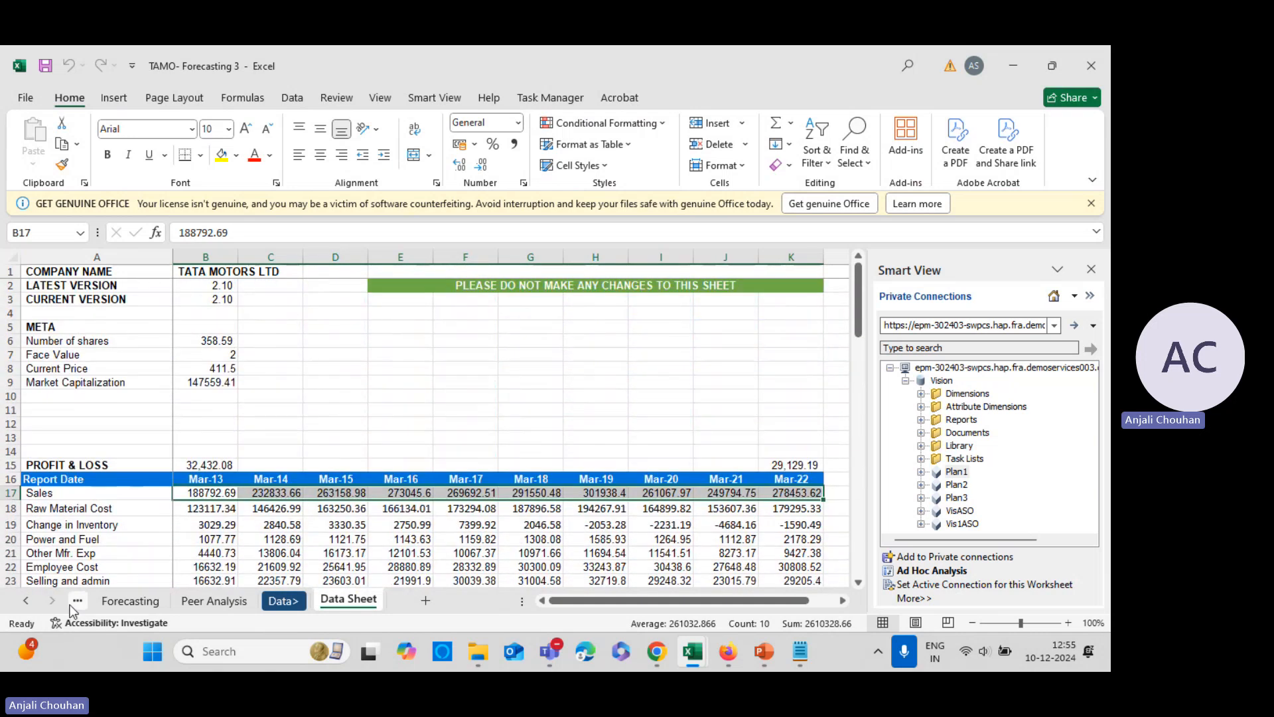
left_click(77, 601)
left_click(77, 601)
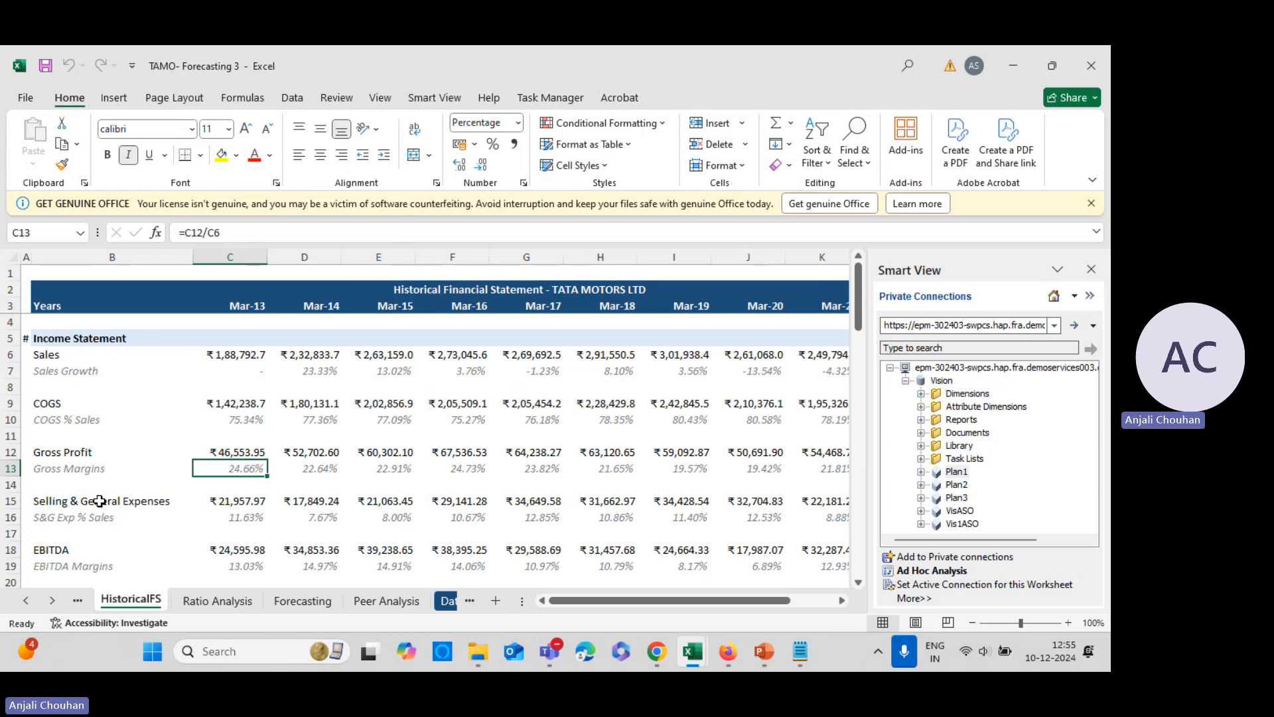
scroll(128, 562, "down", 1)
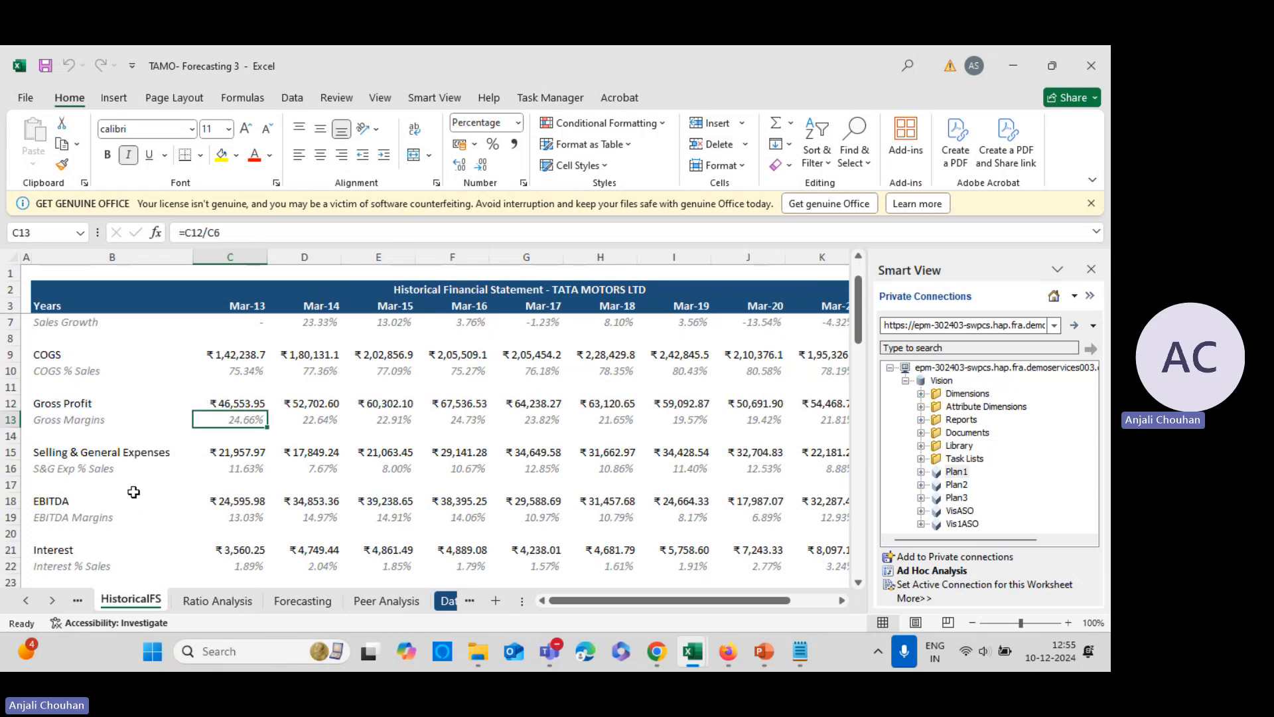
scroll(135, 492, "down", 2)
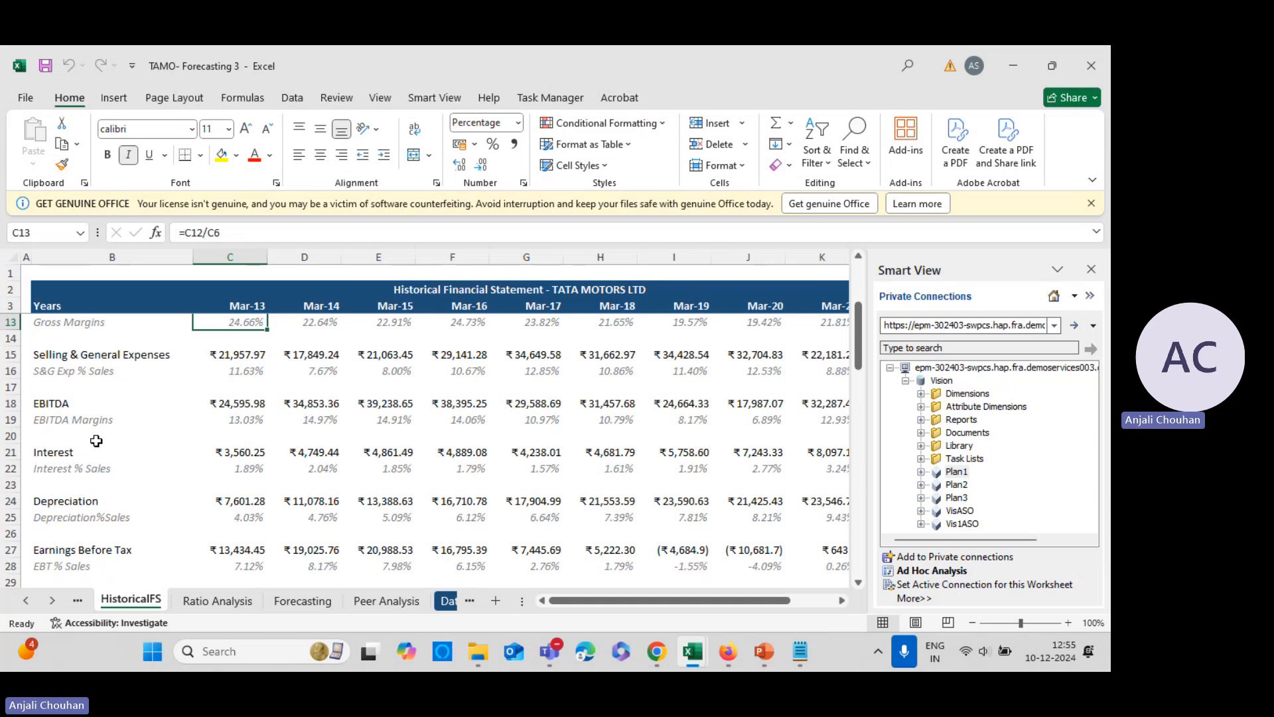
scroll(126, 498, "down", 3)
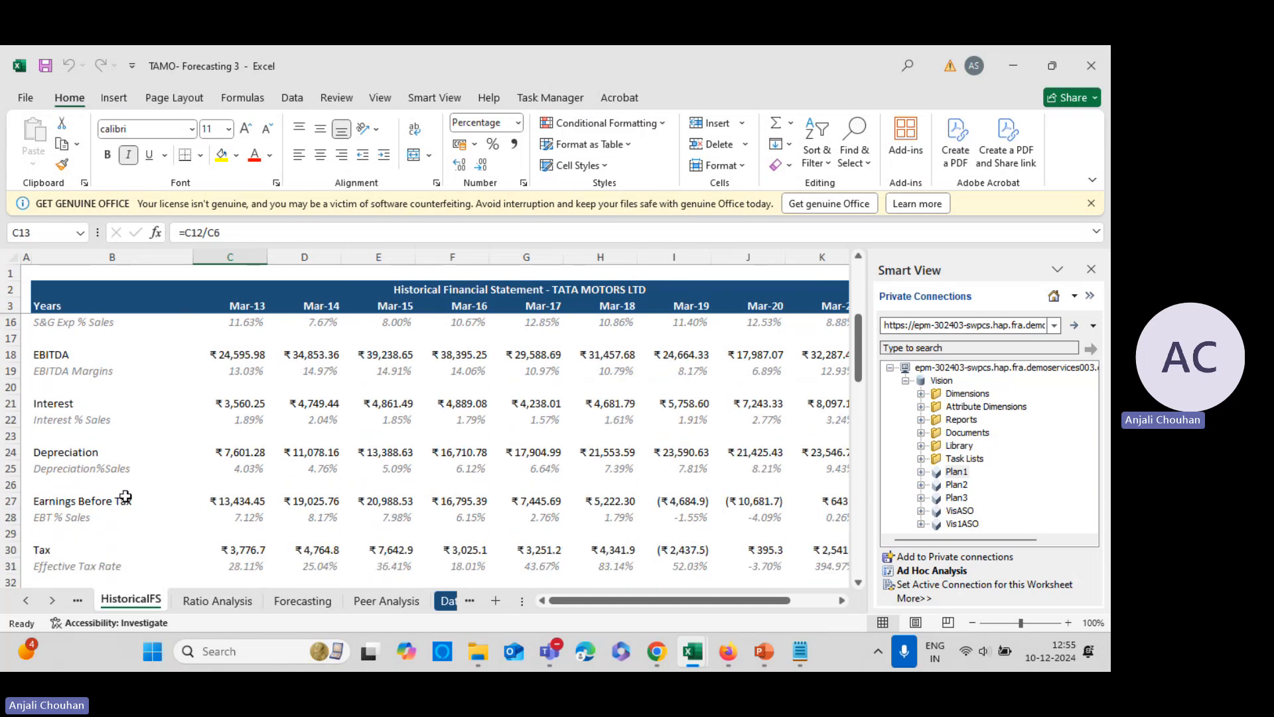
scroll(287, 525, "up", 6)
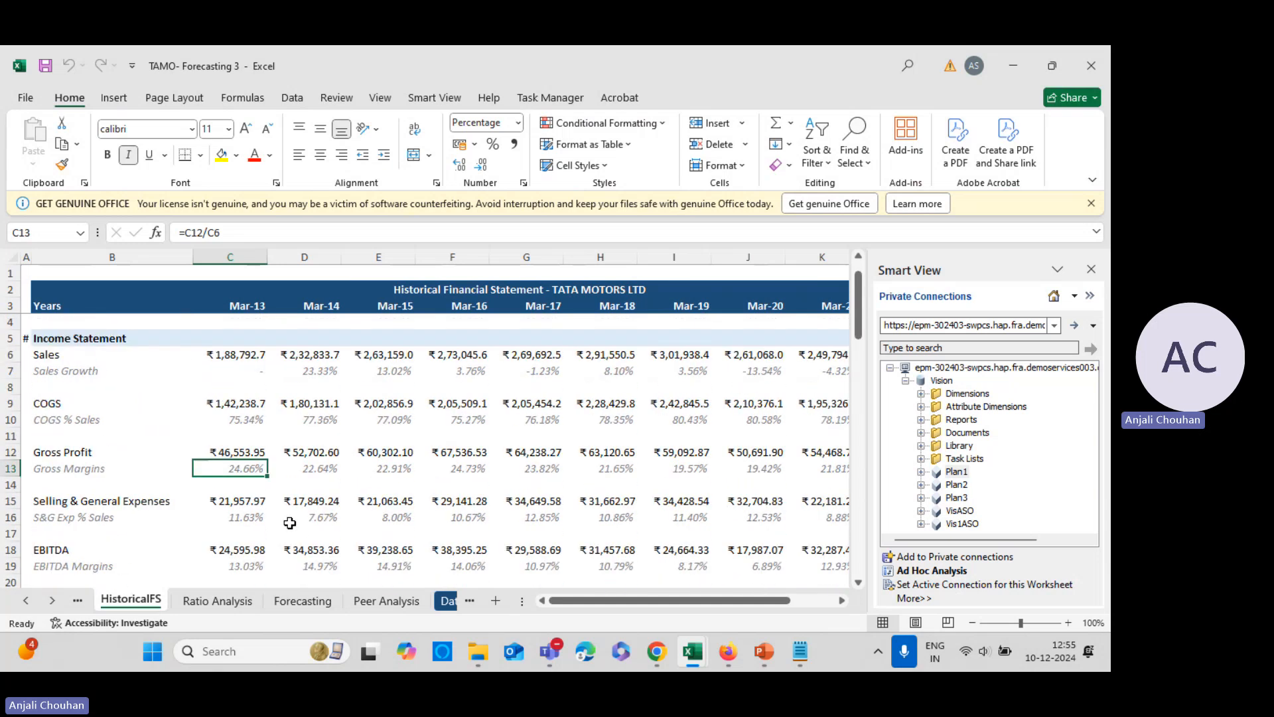
mouse_move(564, 599)
left_mouse_down()
mouse_move(580, 603)
mouse_move(544, 606)
left_mouse_up()
- Switch to Notepad and read the TATA MOTORS project step list, highlighting the steps from the requirement document to creating member formulas
left_click(799, 651)
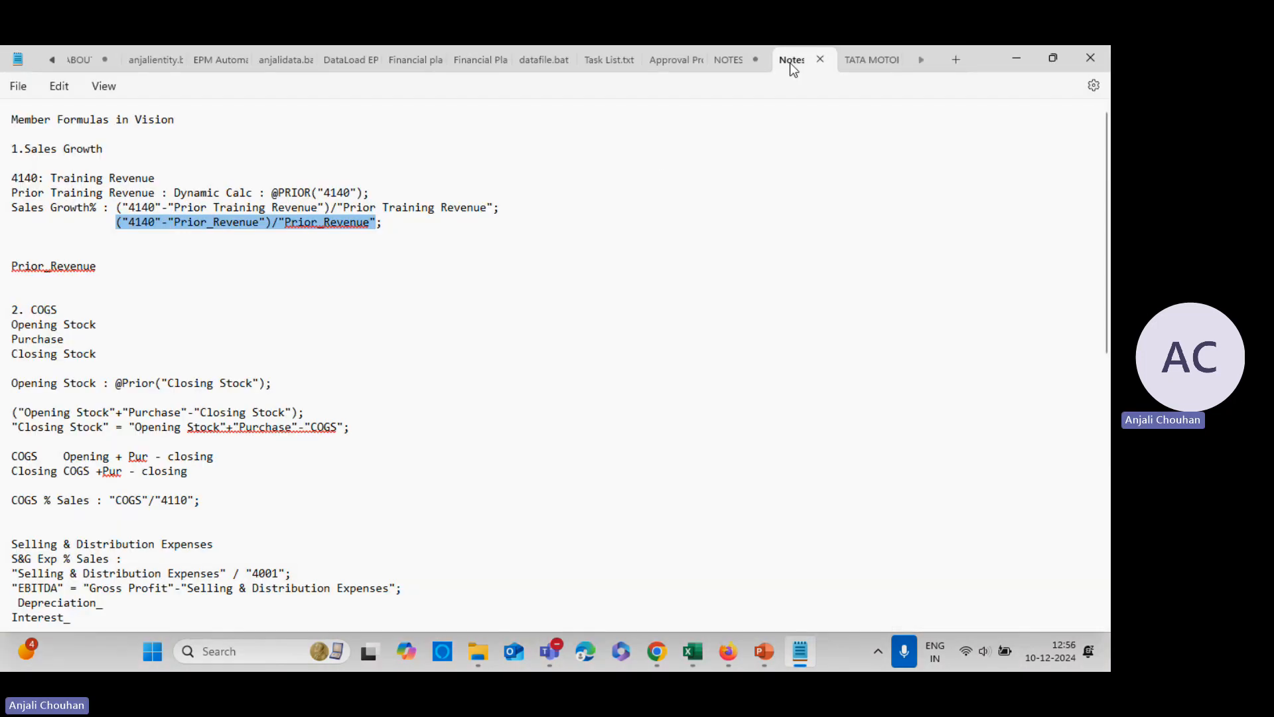
left_click(870, 57)
left_click_drag(65, 111, 333, 95)
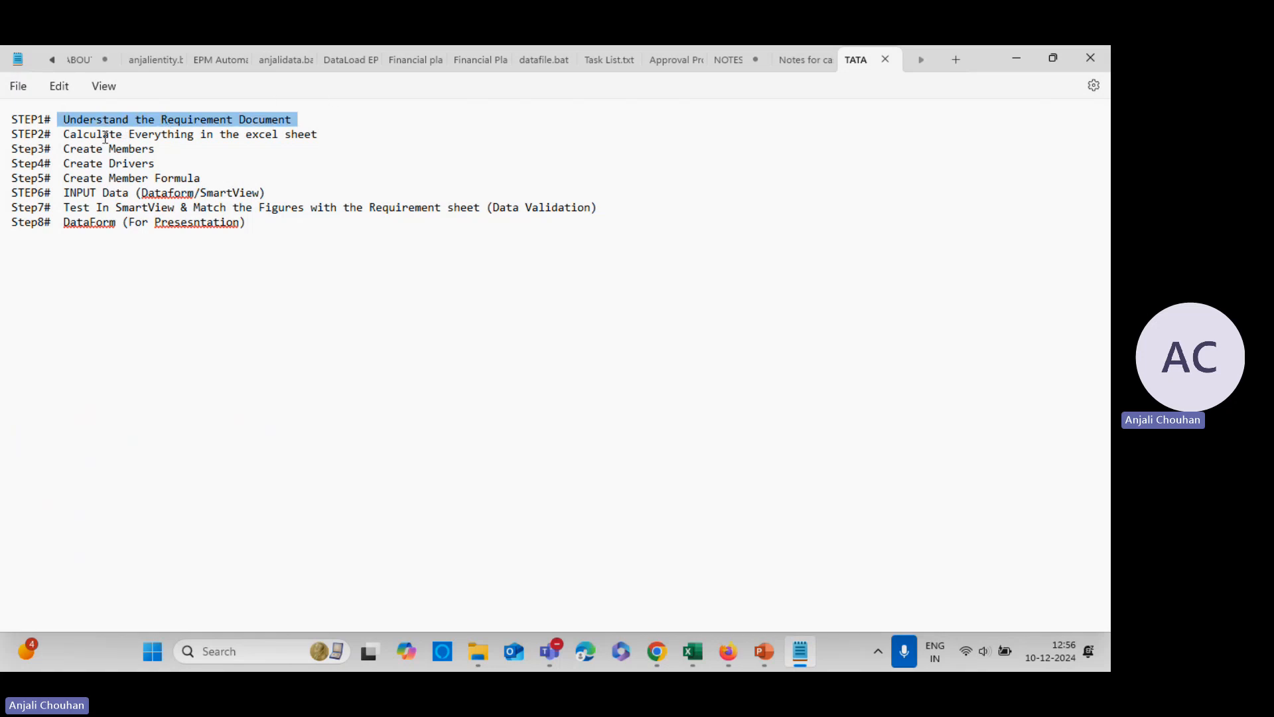
left_click_drag(65, 149, 155, 164)
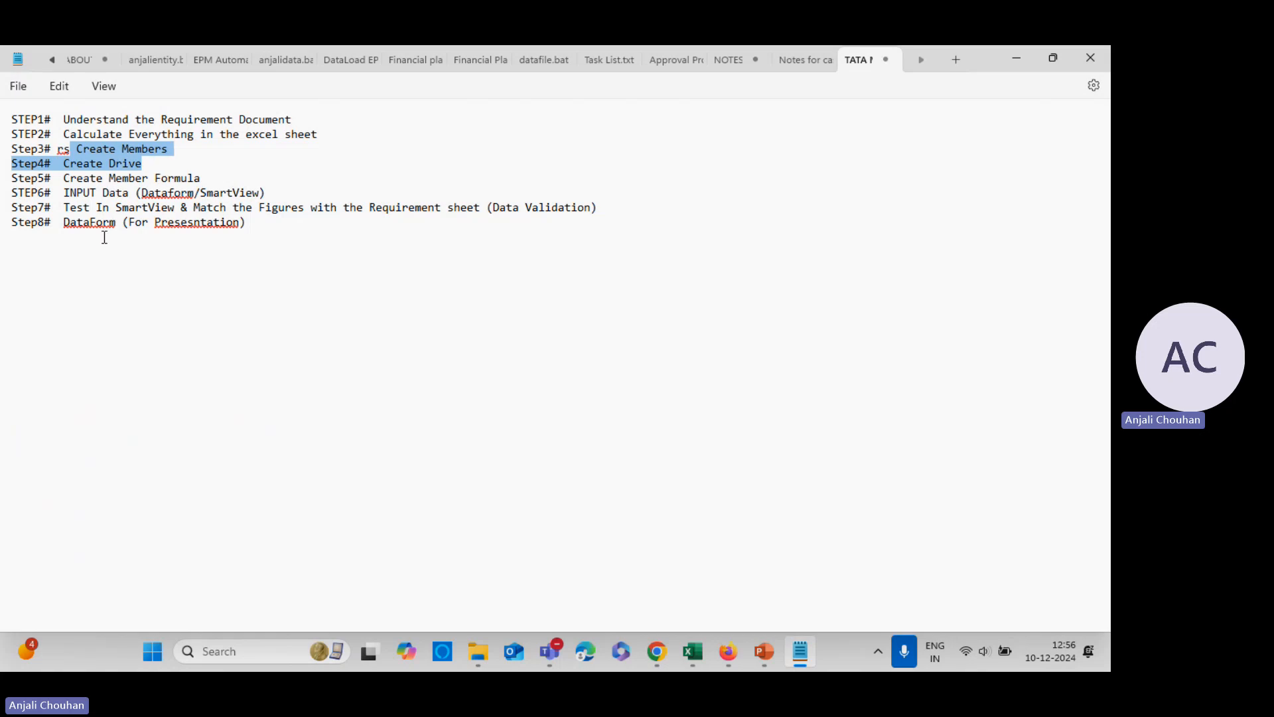
key("ctrl+z")
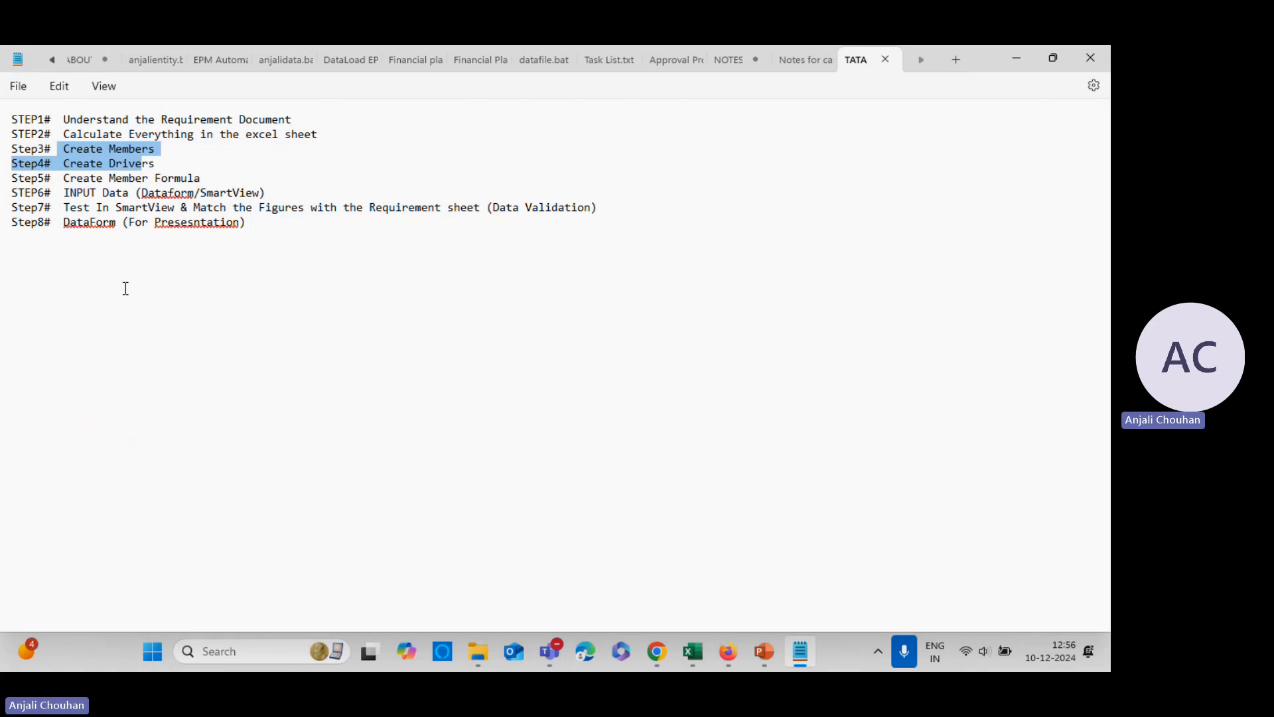
left_click(105, 352)
left_click_drag(61, 178, 209, 180)
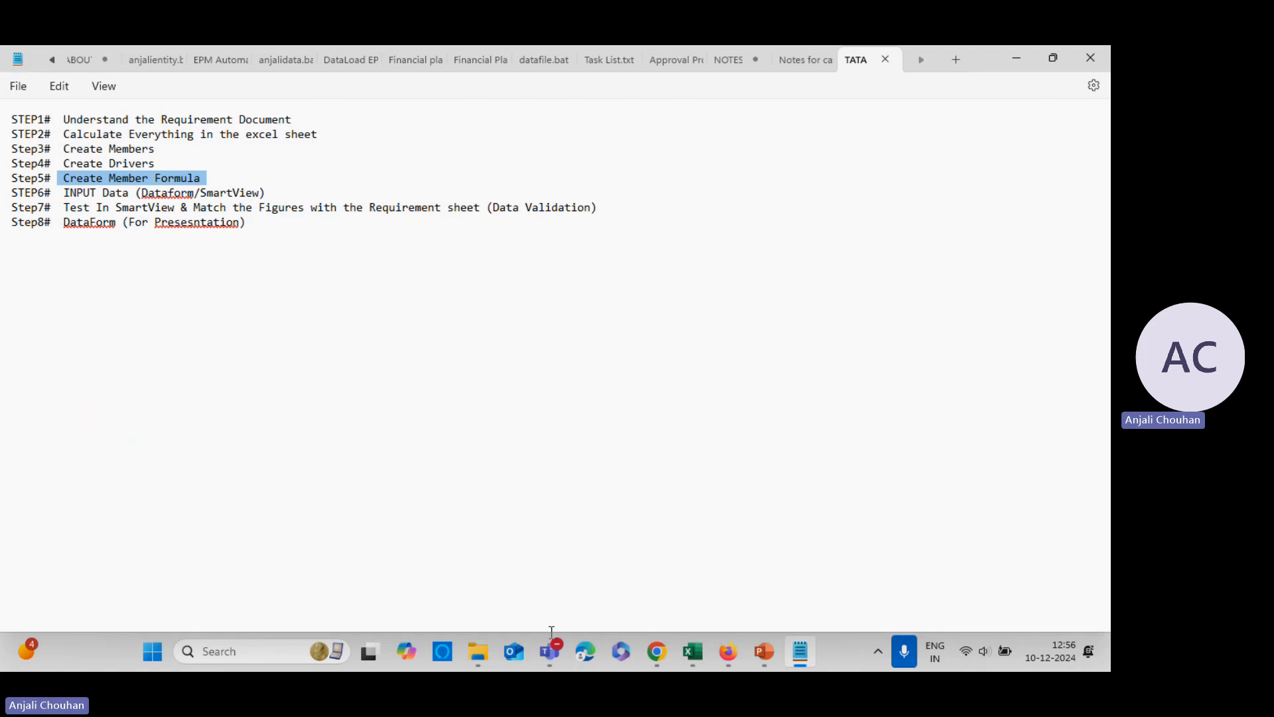
- Switch back to the TAMO- Forecasting 3 workbook and inspect the yearly Sales cells and their formulas on the HistoricalFS sheet
mouse_move(657, 661)
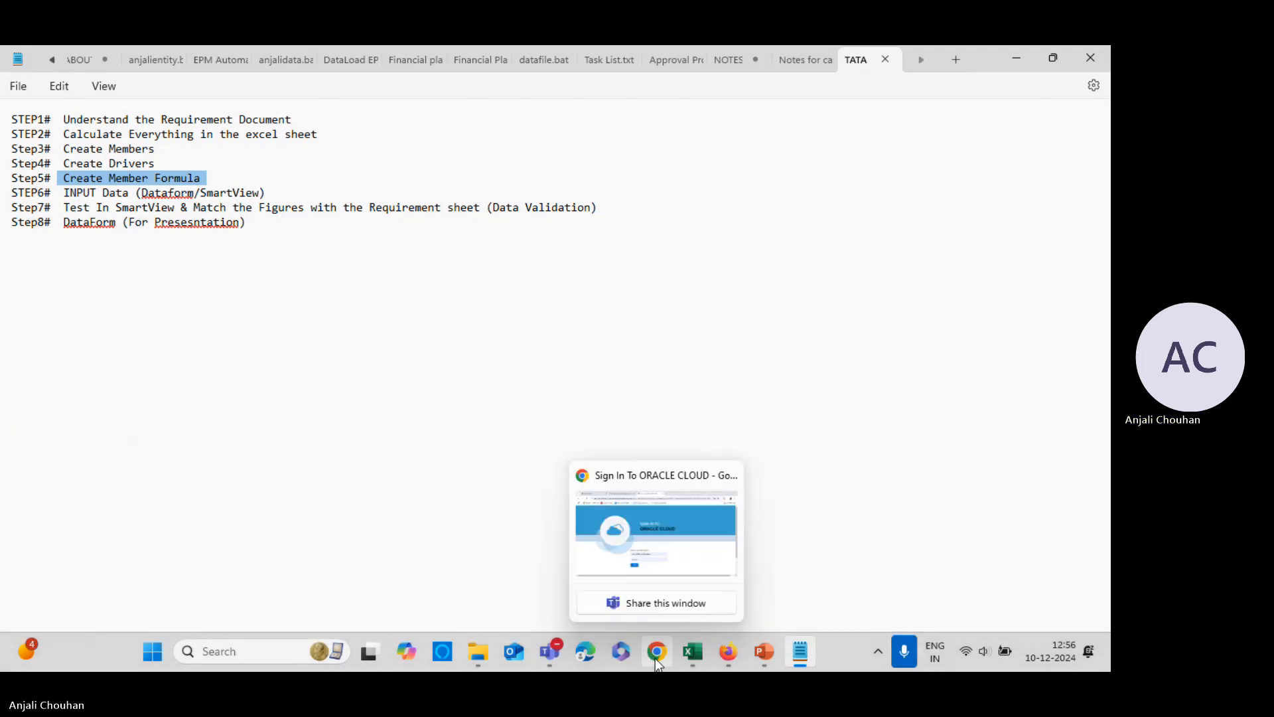
left_click(693, 653)
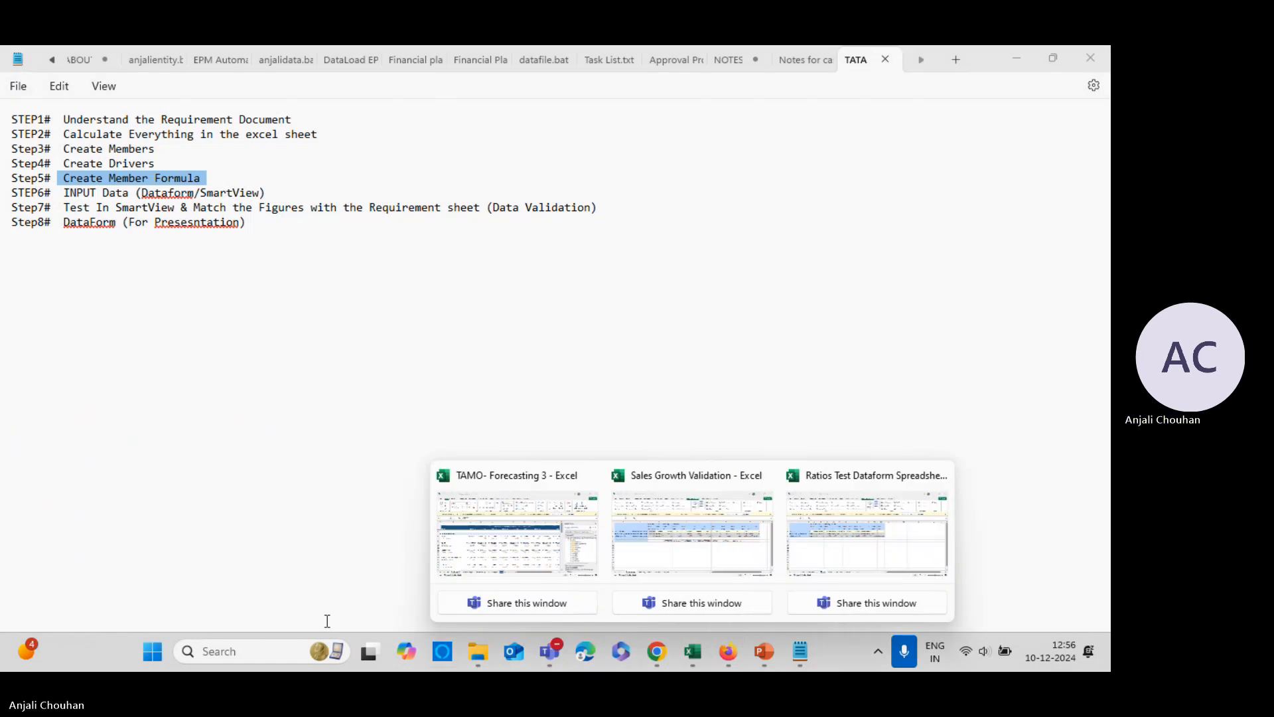
left_click(491, 561)
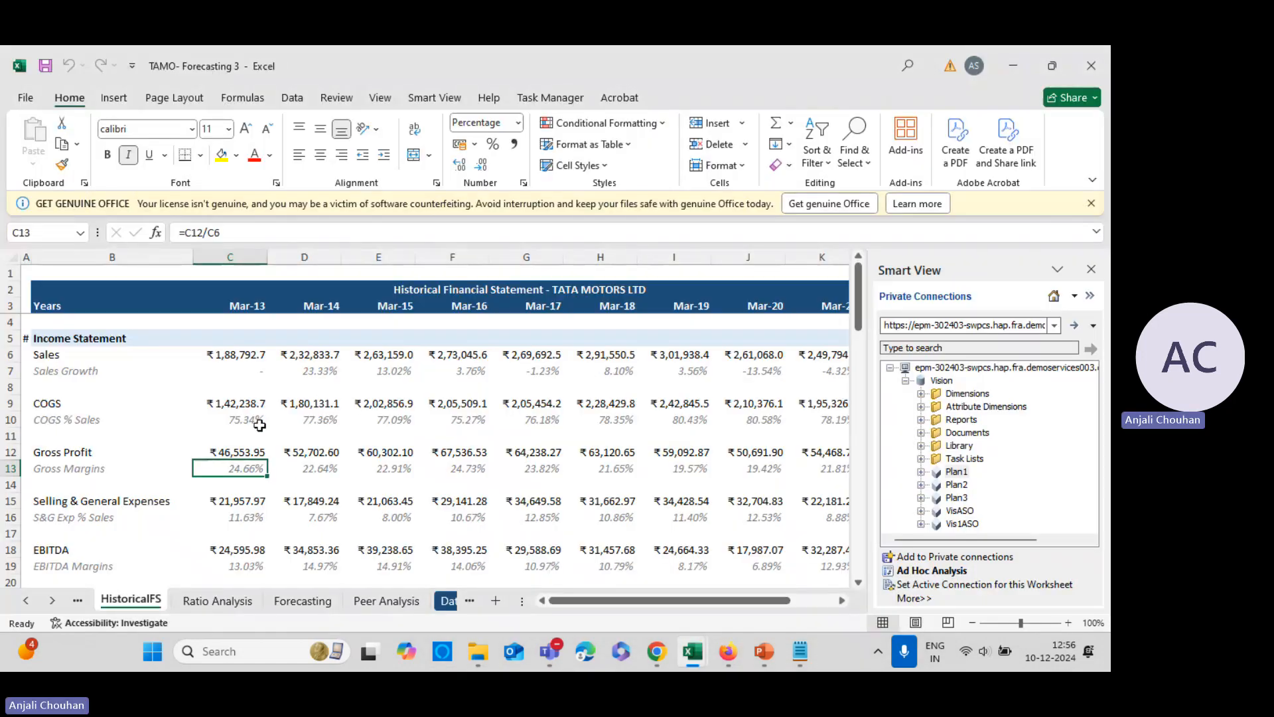
left_click(241, 355)
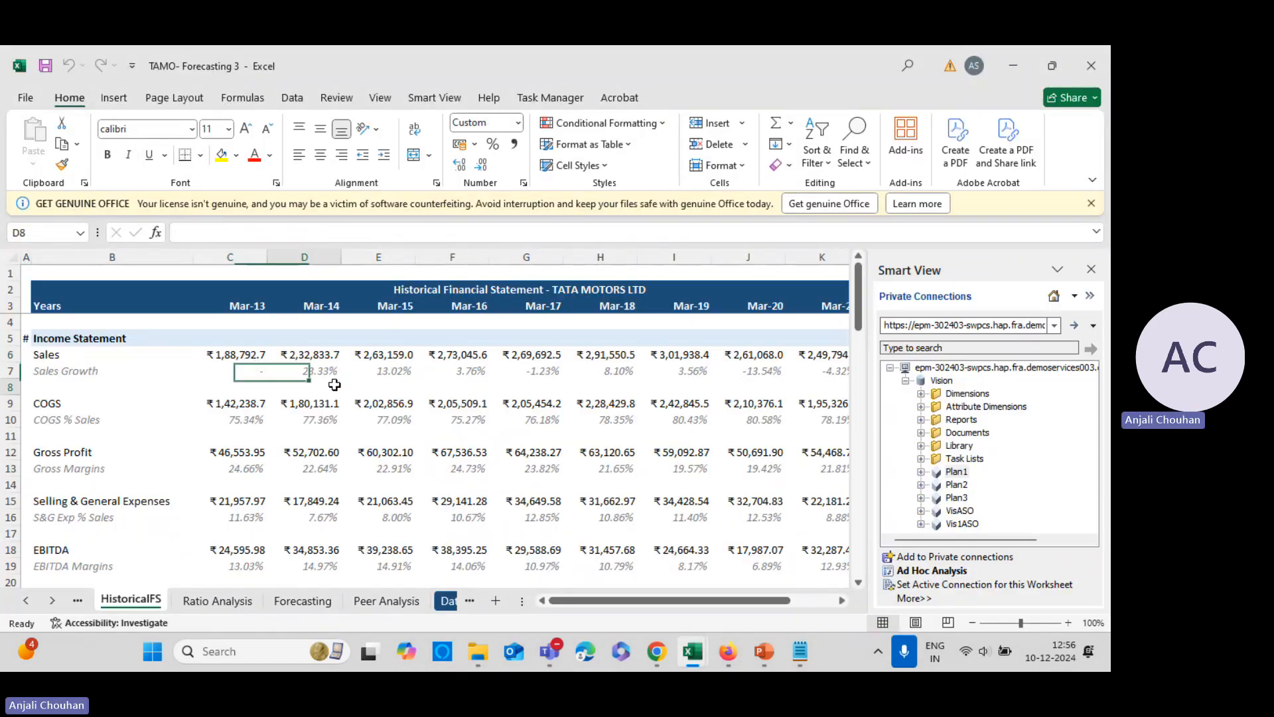
left_click_drag(225, 357, 550, 356)
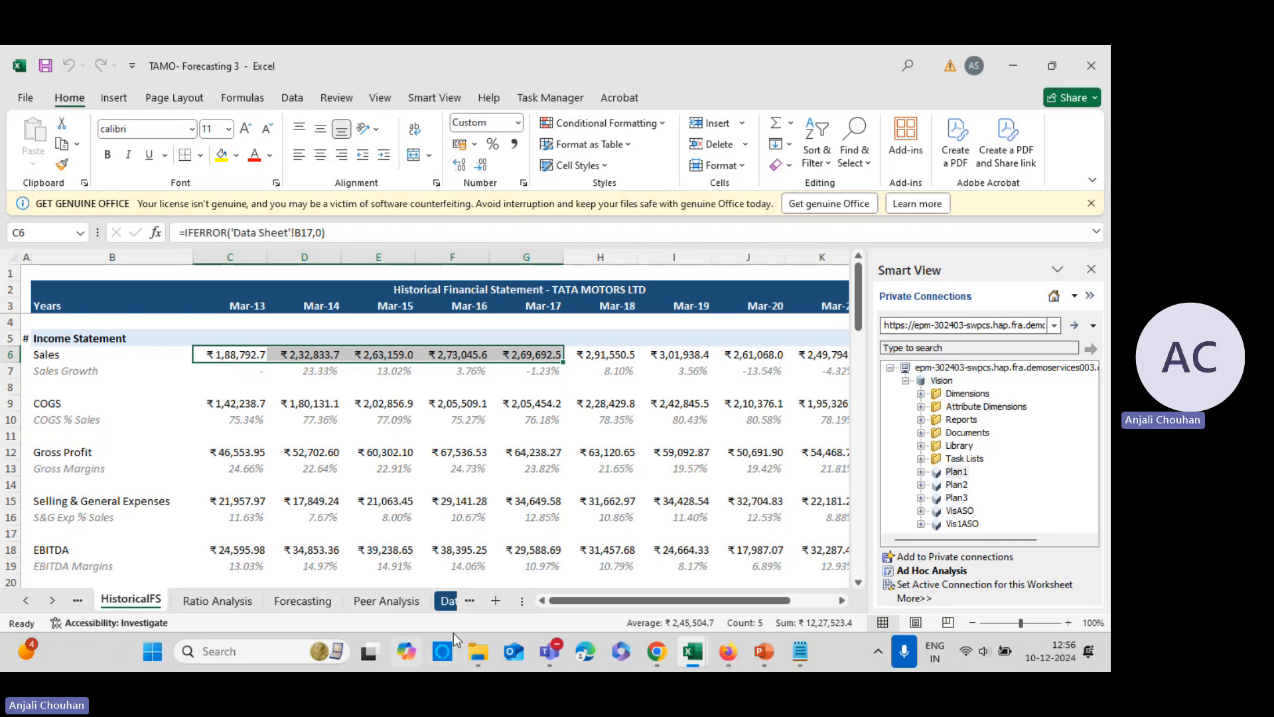
left_click(248, 355)
left_click(286, 356)
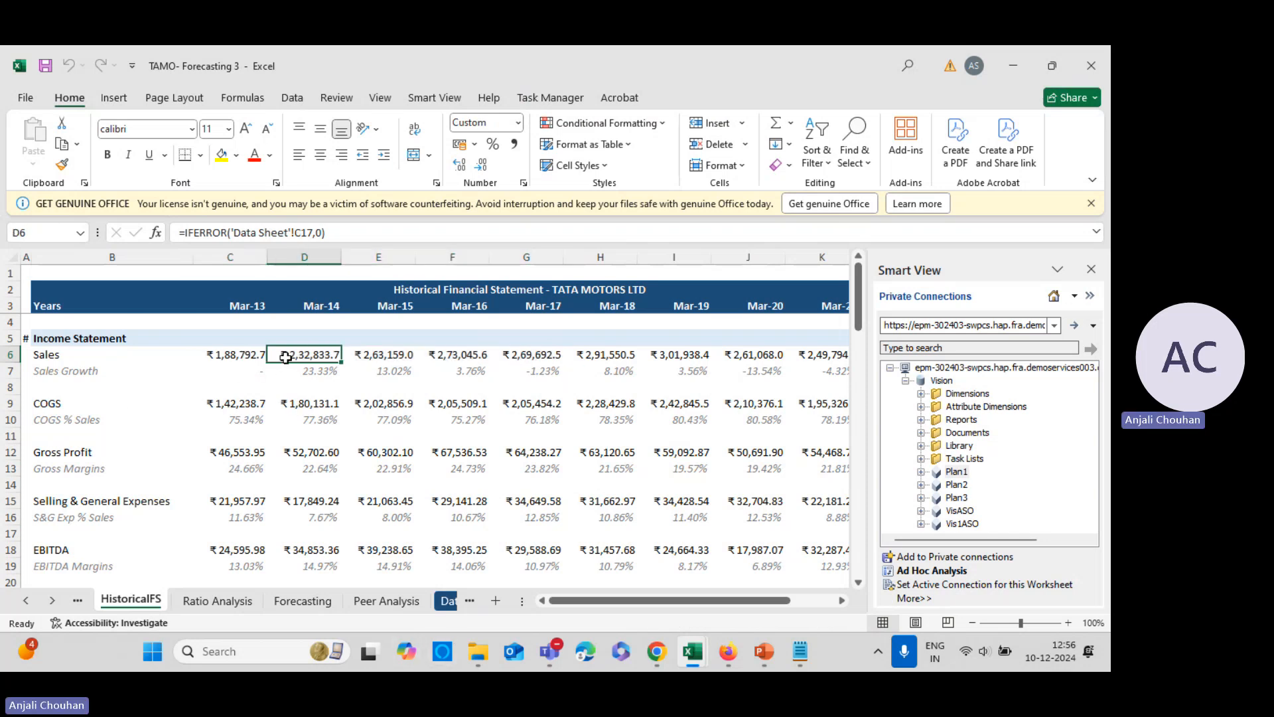
left_click(250, 354)
- Check the source Sales row on the Data Sheet and the Mar-14 Sales Growth formula on the HistoricalFS sheet
left_click(448, 600)
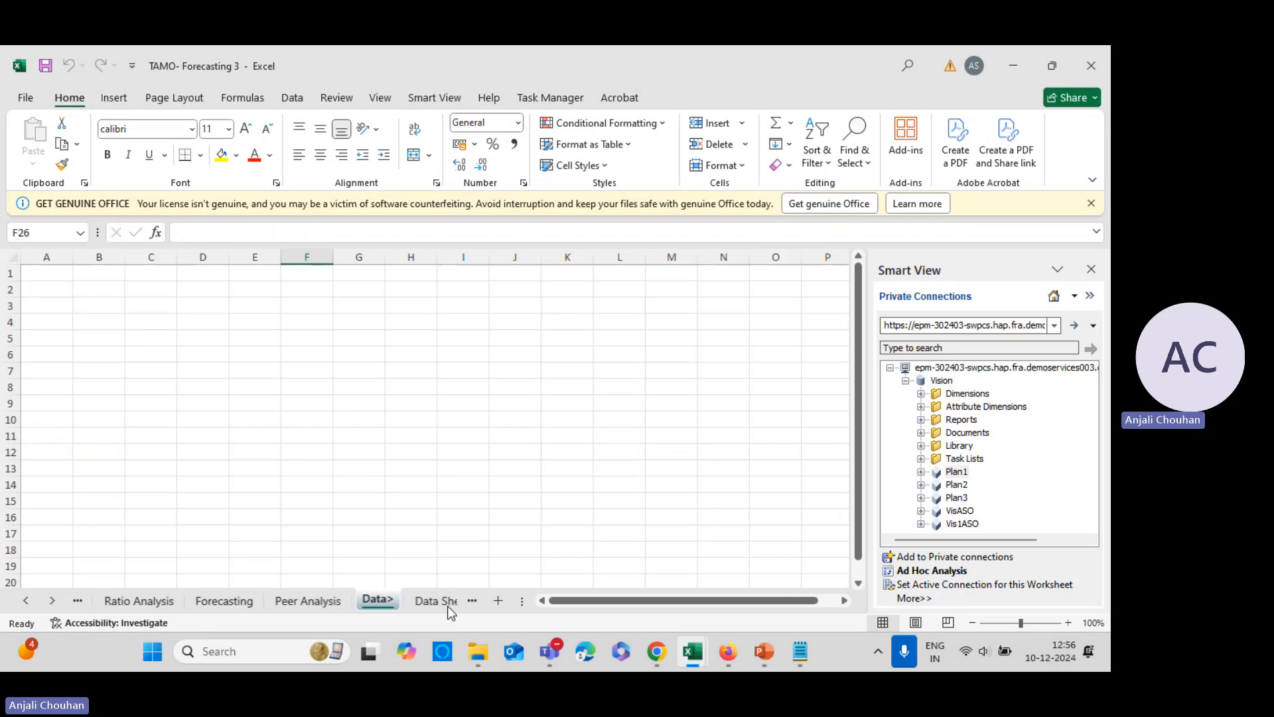
left_click(447, 601)
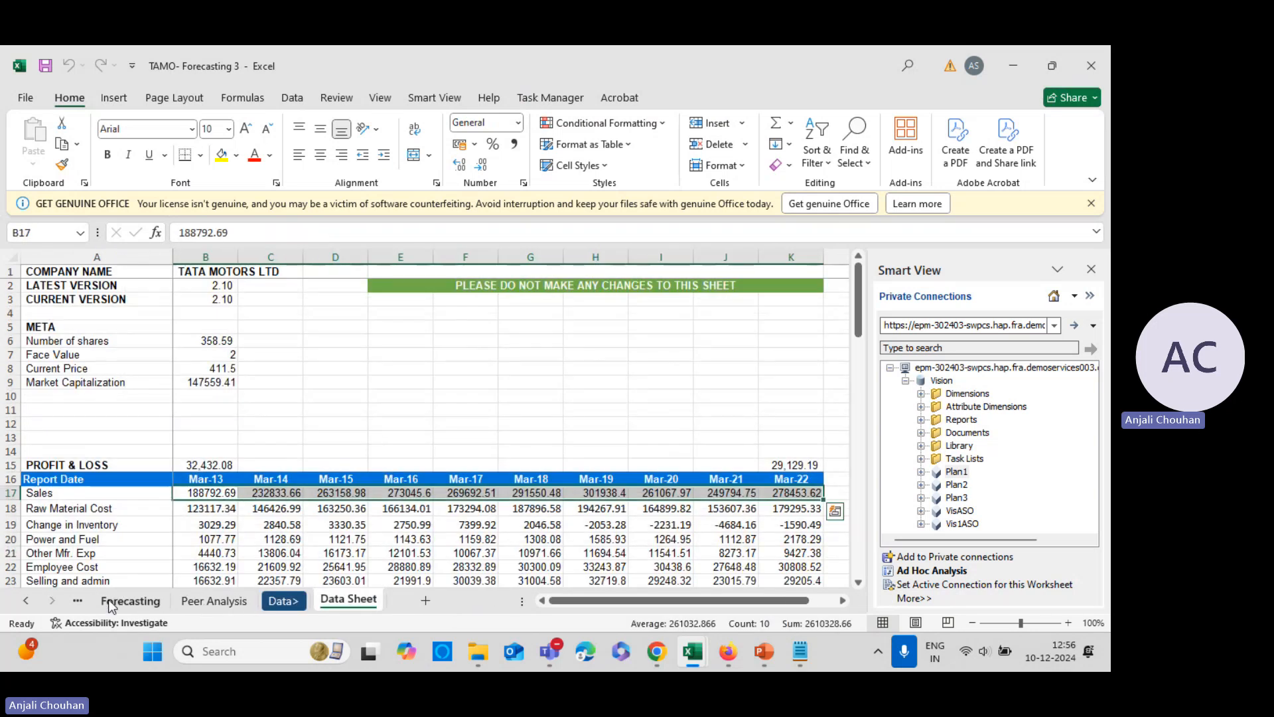
left_click(78, 601)
left_click(78, 601)
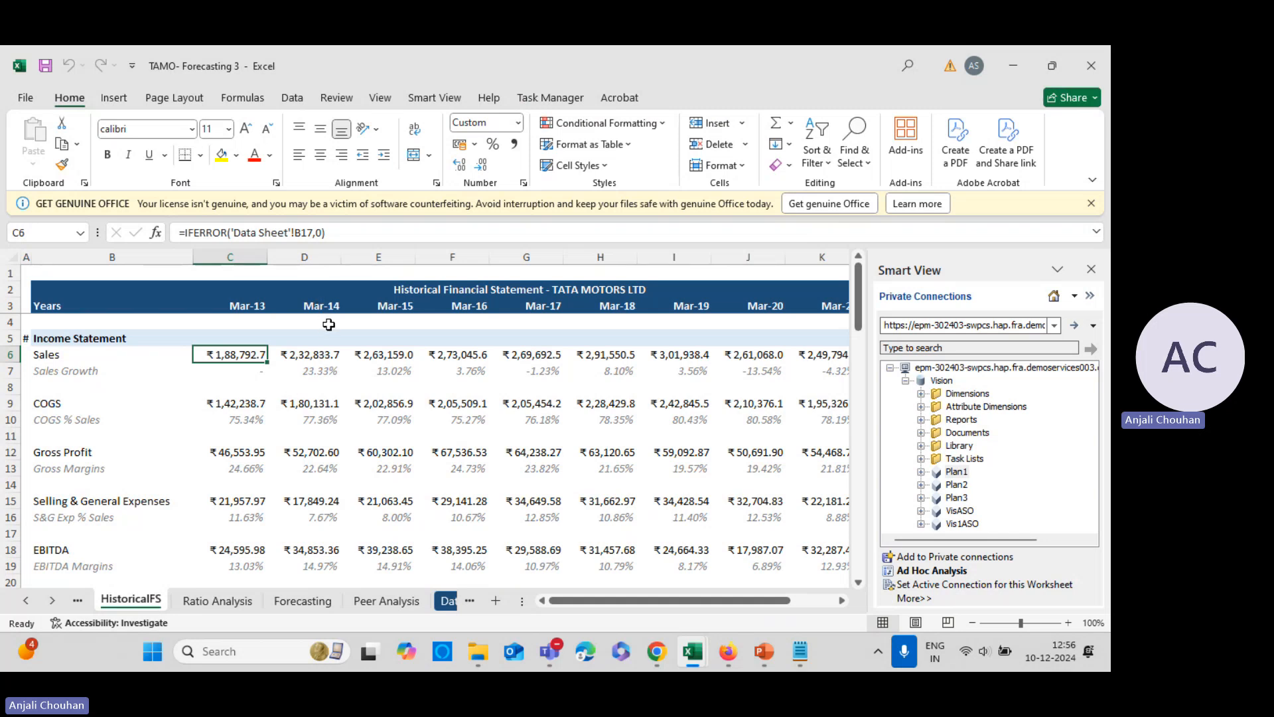
left_click(318, 376)
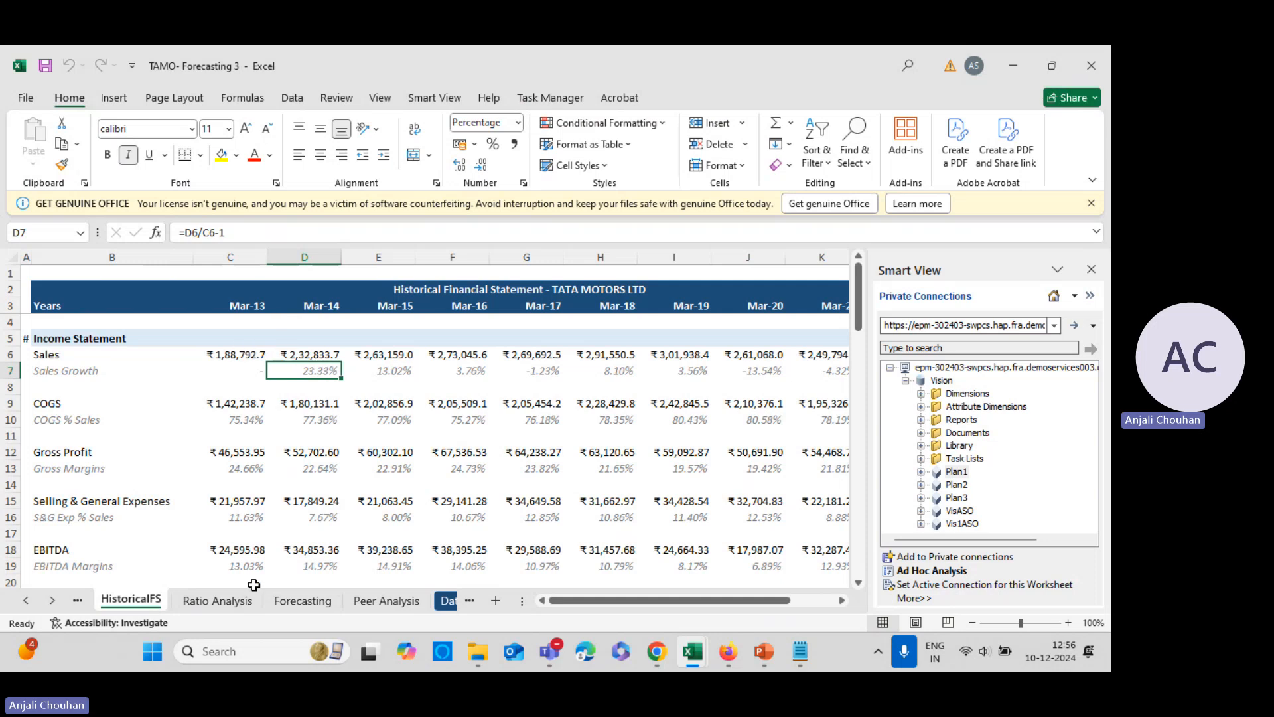
- On the Ratio Analysis sheet, enter the Mar-14 SalesGrowth formula +(HistoricalFS!D6-HistoricalFS!C6)/HistoricalFS!C6 in cell D5
left_click(209, 602)
scroll(321, 427, "up", 2)
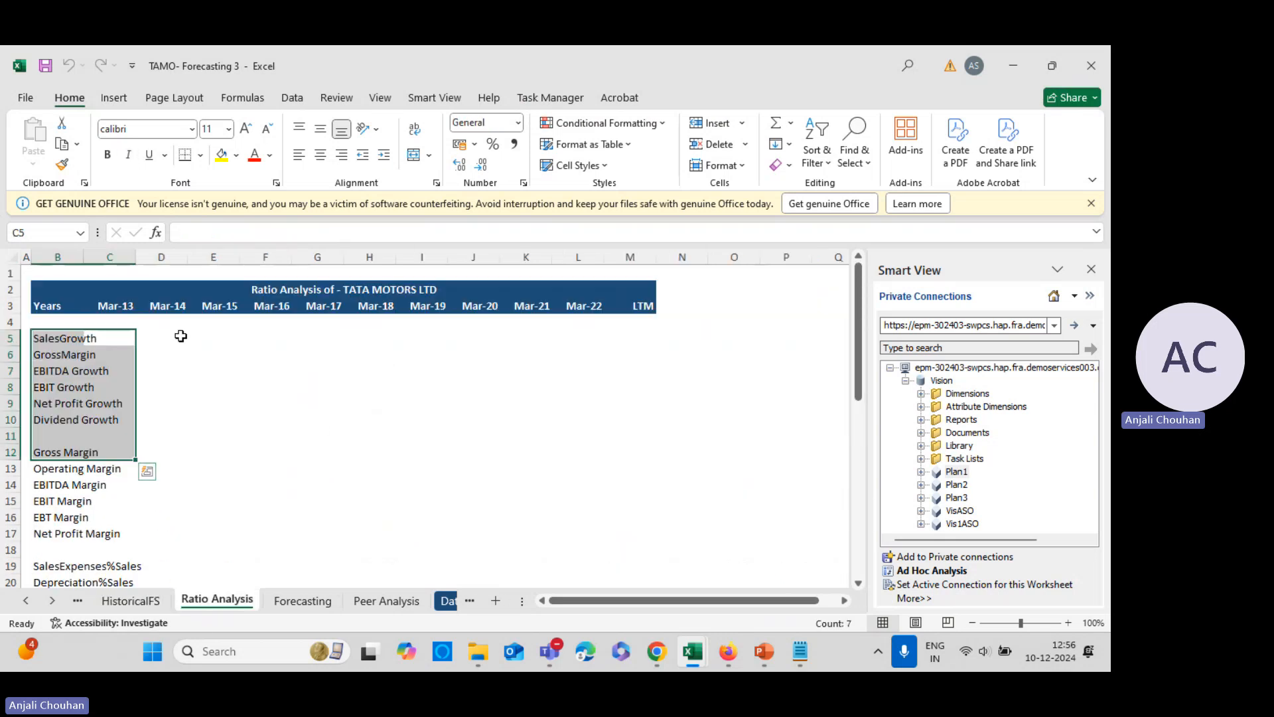
left_click(180, 336)
type("+")
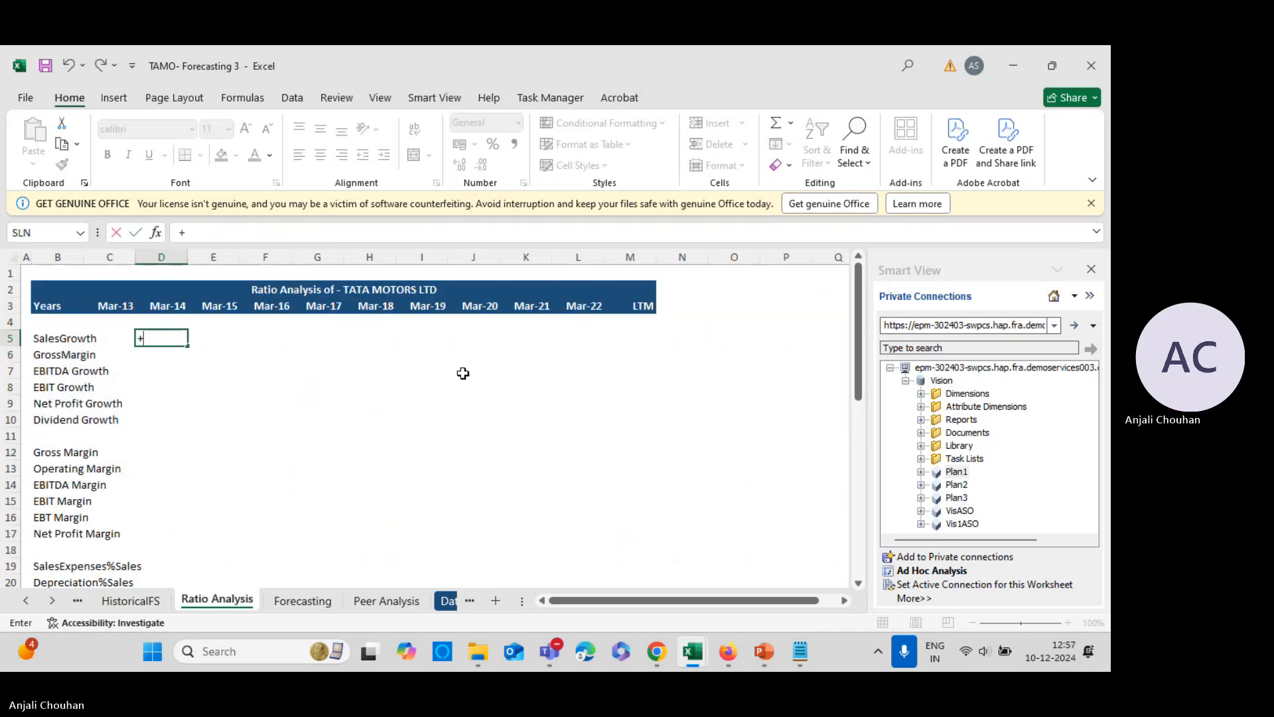
type("(")
left_click(132, 603)
left_click(313, 357)
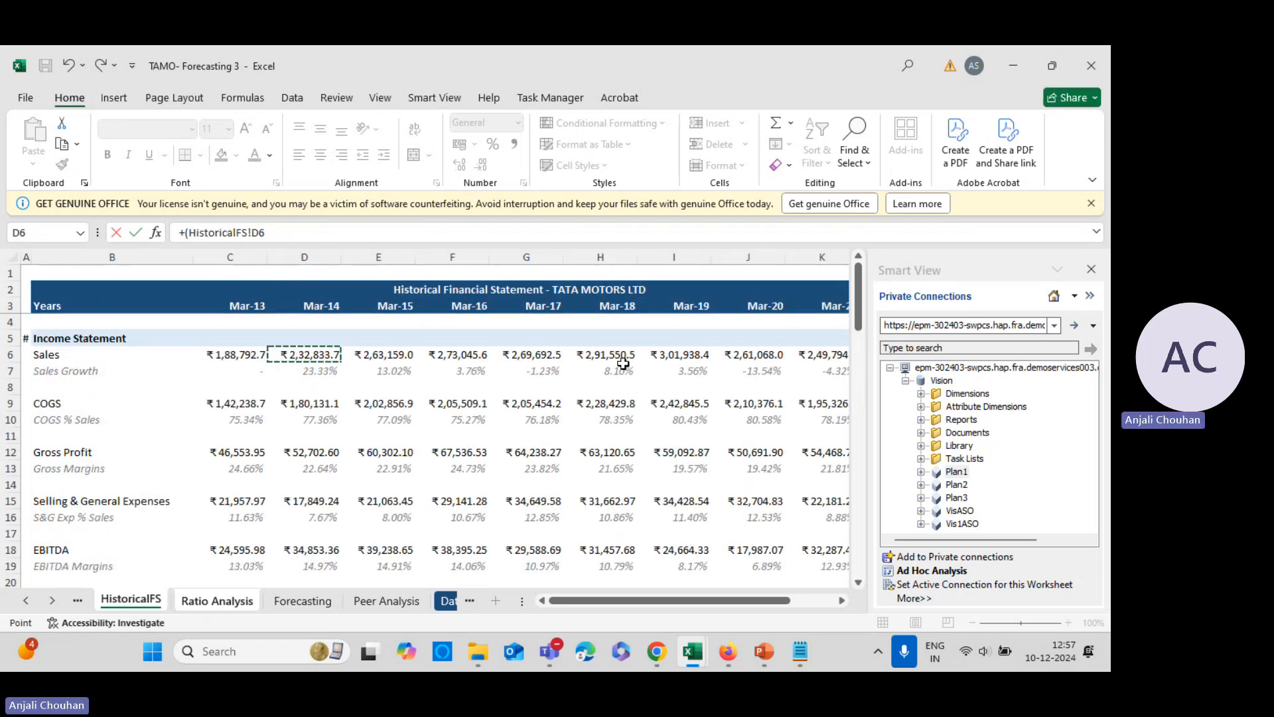
type("-")
left_click(214, 361)
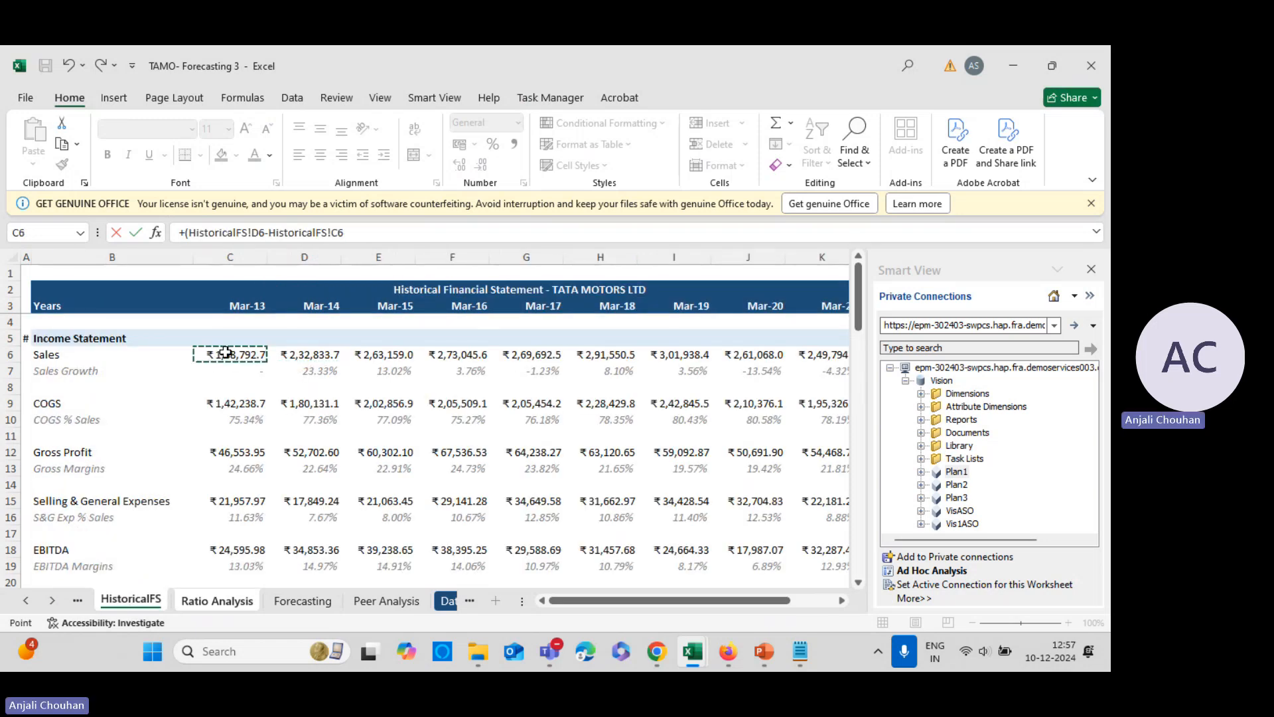
type(")/")
left_click(233, 360)
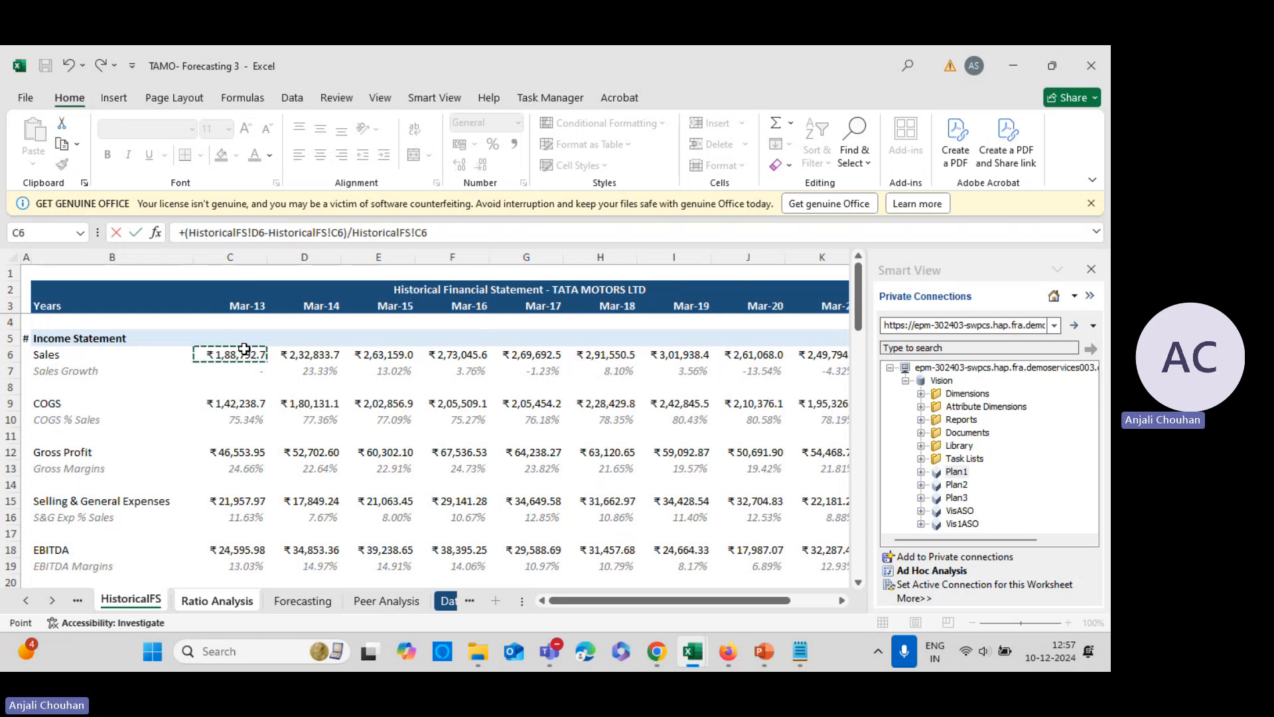
key("Return")
- Format the Mar-14 SalesGrowth cell as Percentage and fill its formula across to the LTM column
left_click(169, 336)
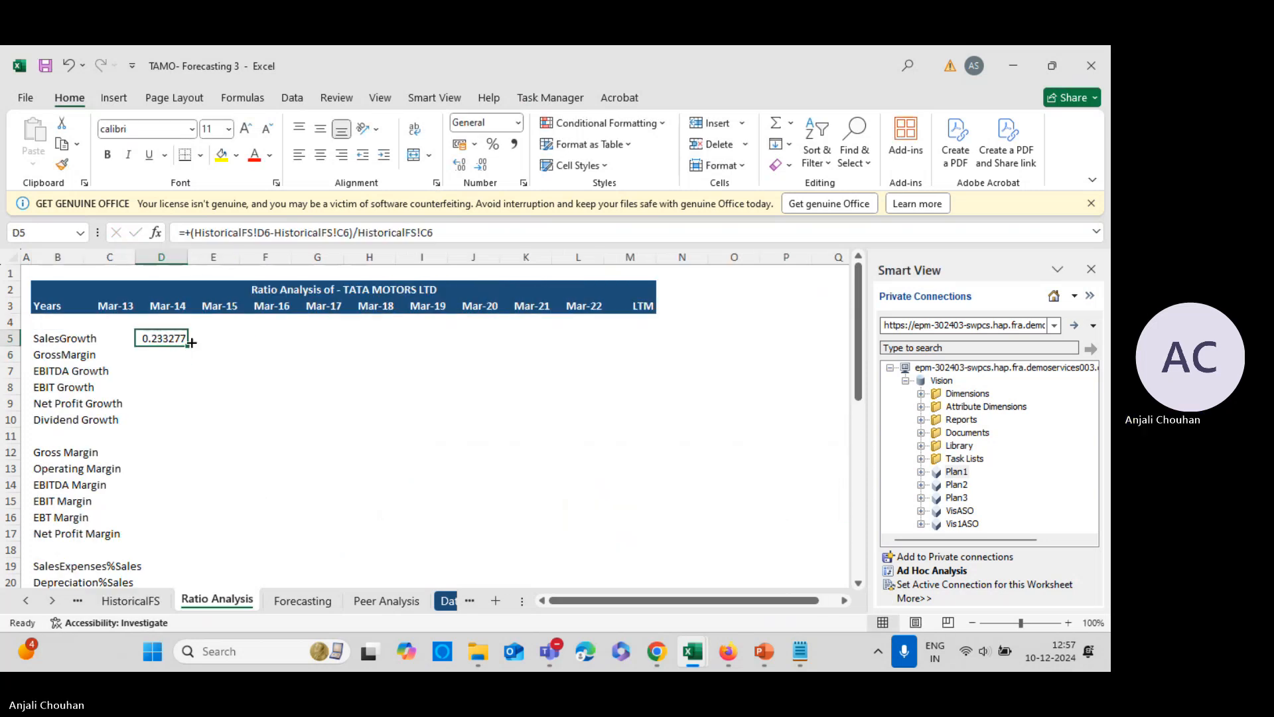
left_click(519, 123)
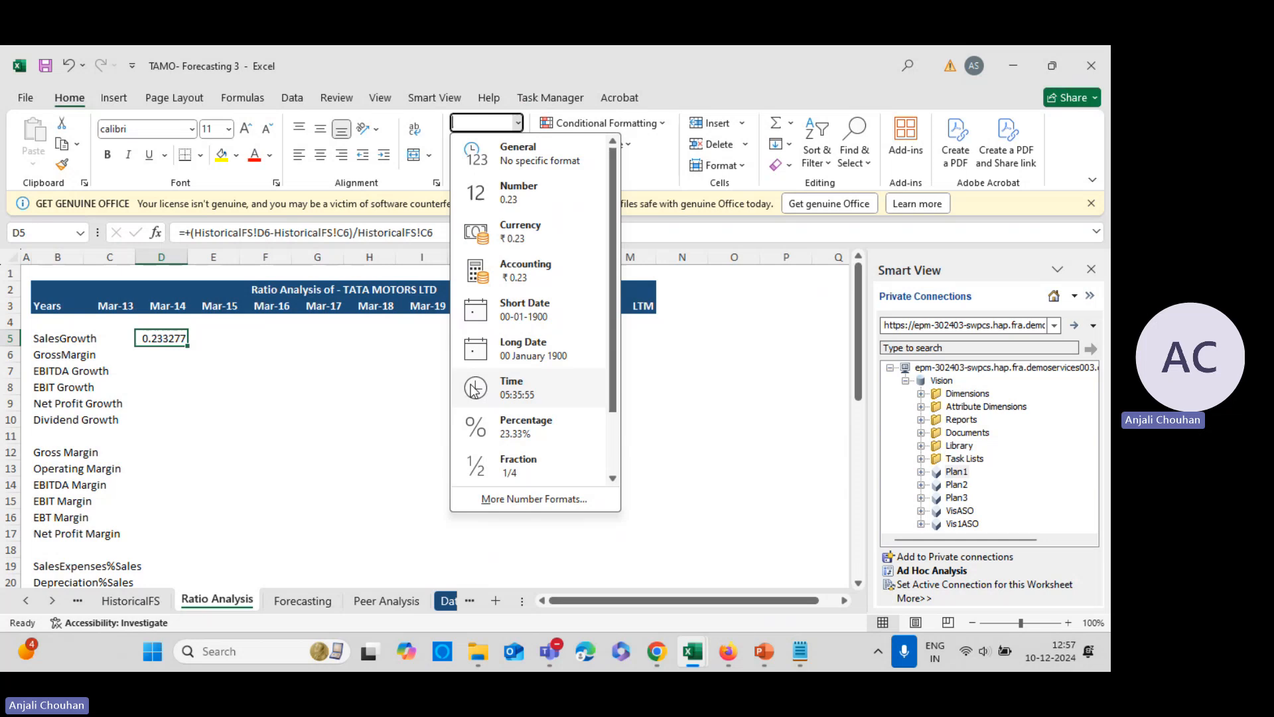
left_click(513, 429)
left_click_drag(187, 347, 655, 343)
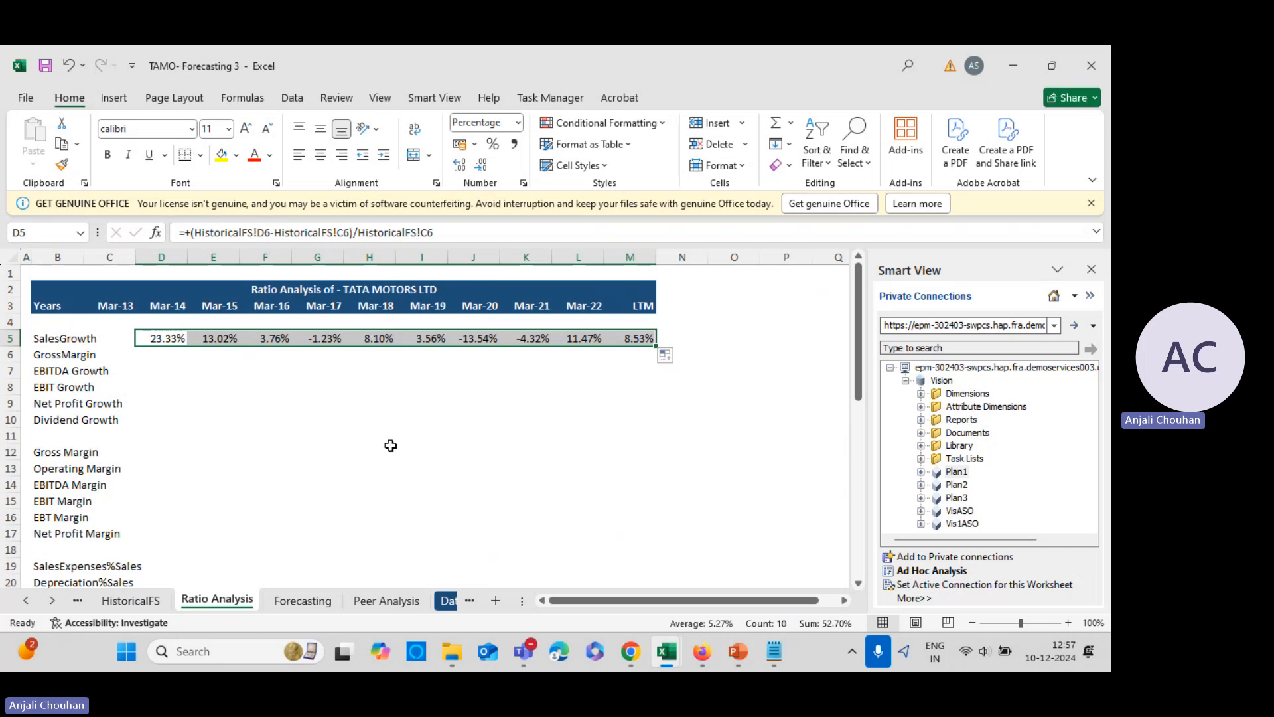
- Inspect the Mar-13 COGS formula on the HistoricalFS sheet and its source Raw Material Cost row on the Data Sheet
left_click(168, 357)
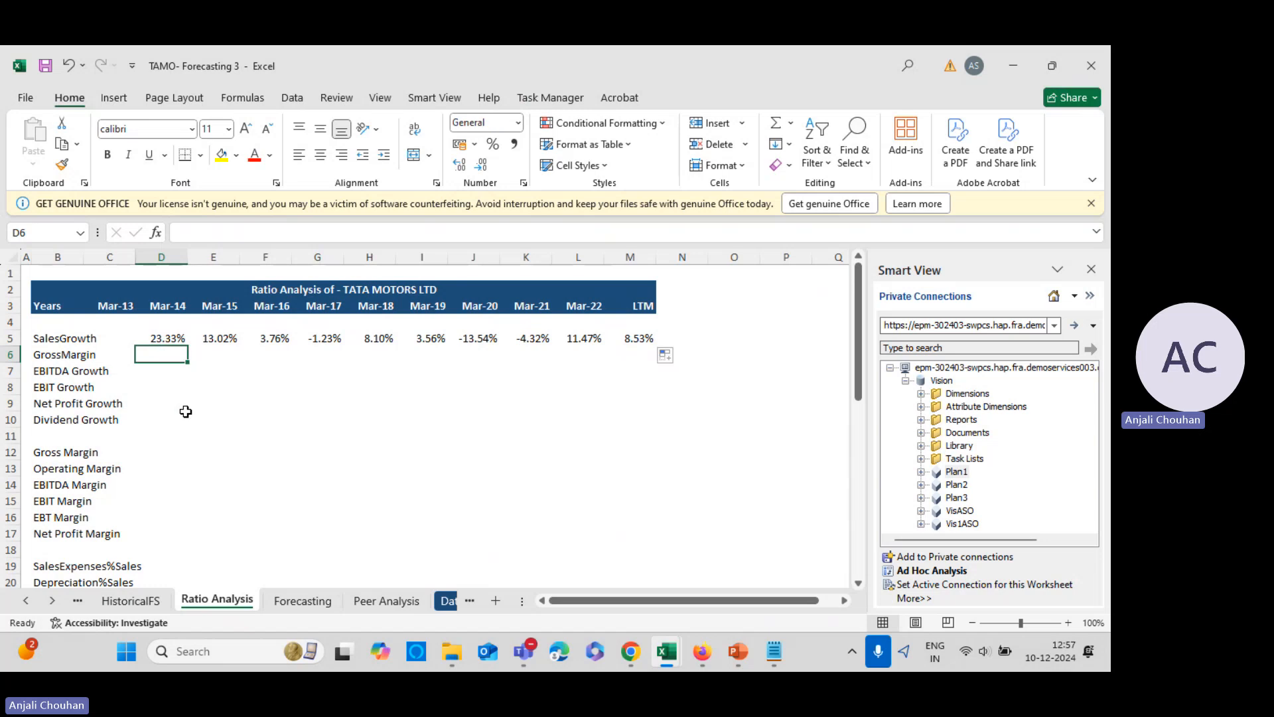
left_click(123, 600)
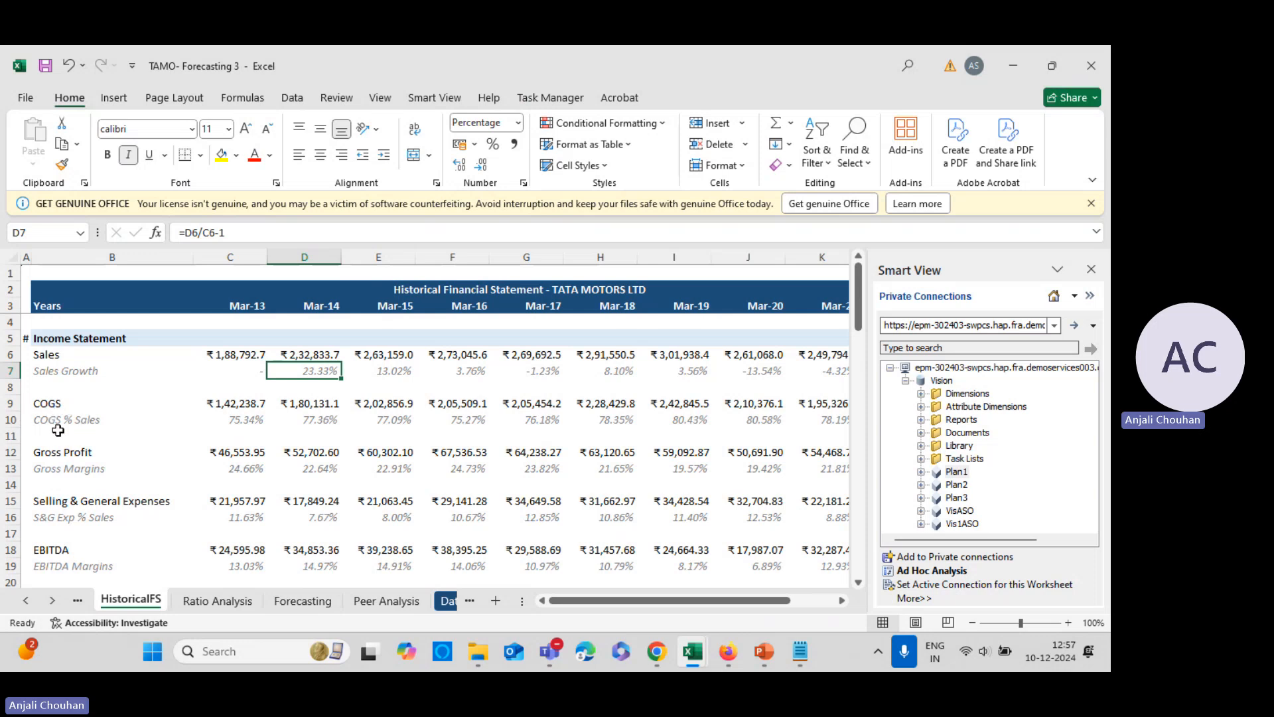
left_click(227, 406)
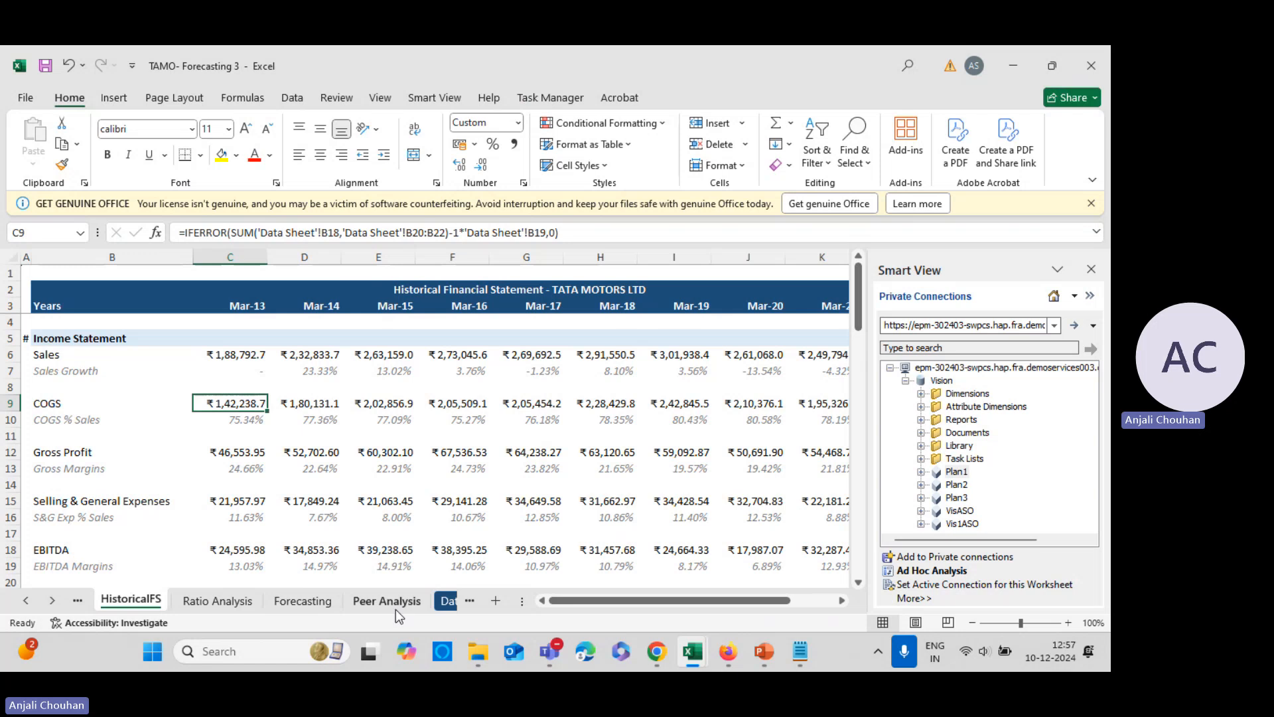
left_click(448, 601)
left_click(447, 604)
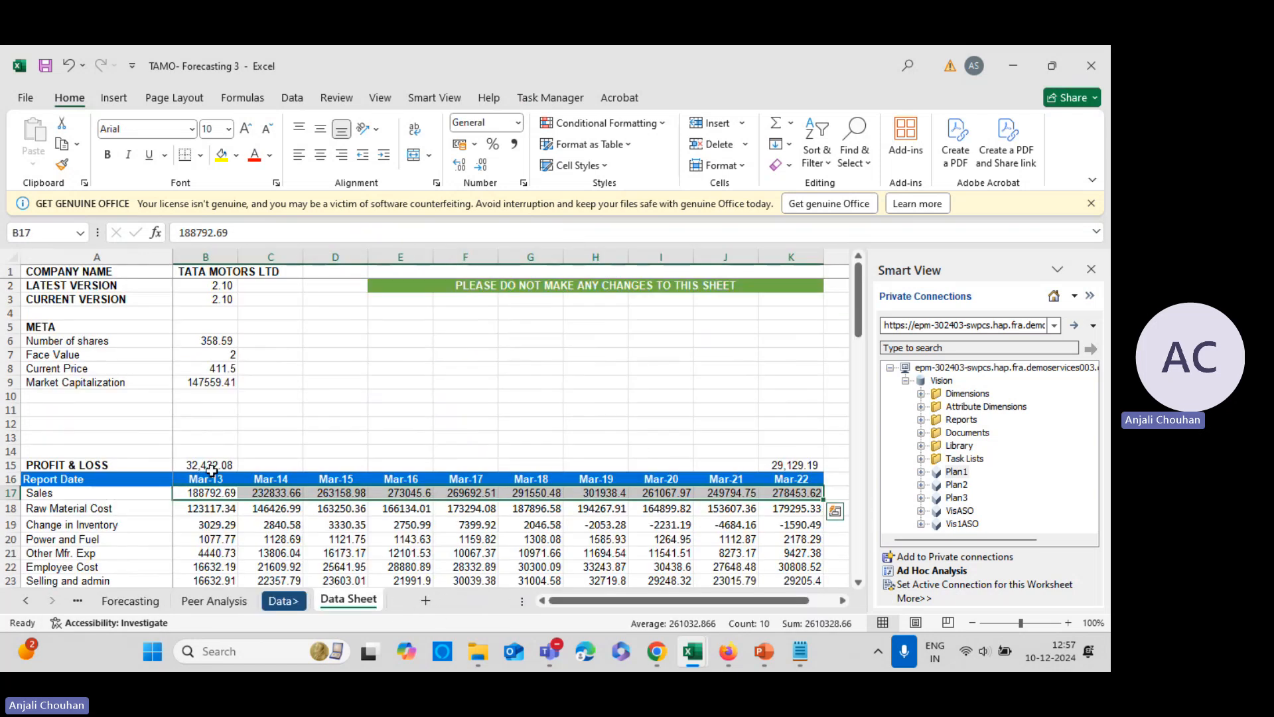
scroll(205, 522, "down", 1)
key("Down")
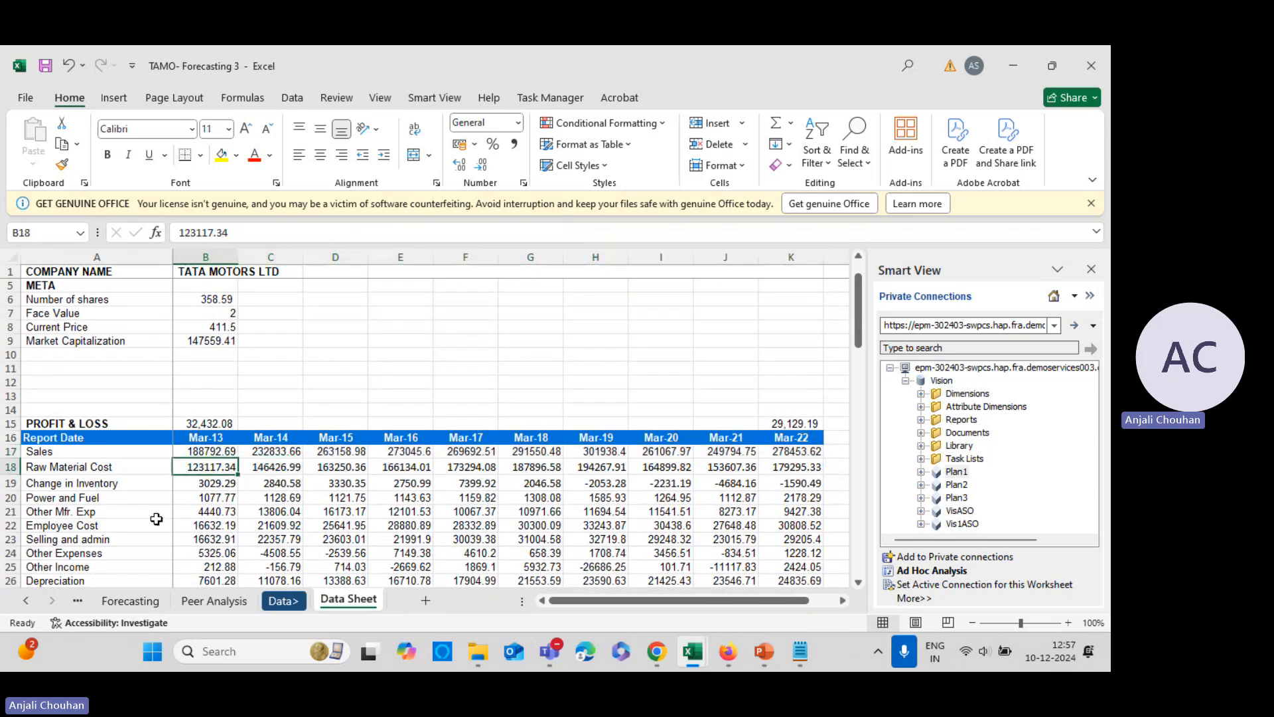
- Calculate the Mar-13 COGS in cell B13 of the Data Sheet with the formula +B18-B19+B20+B21+B22
left_click(220, 393)
type("+")
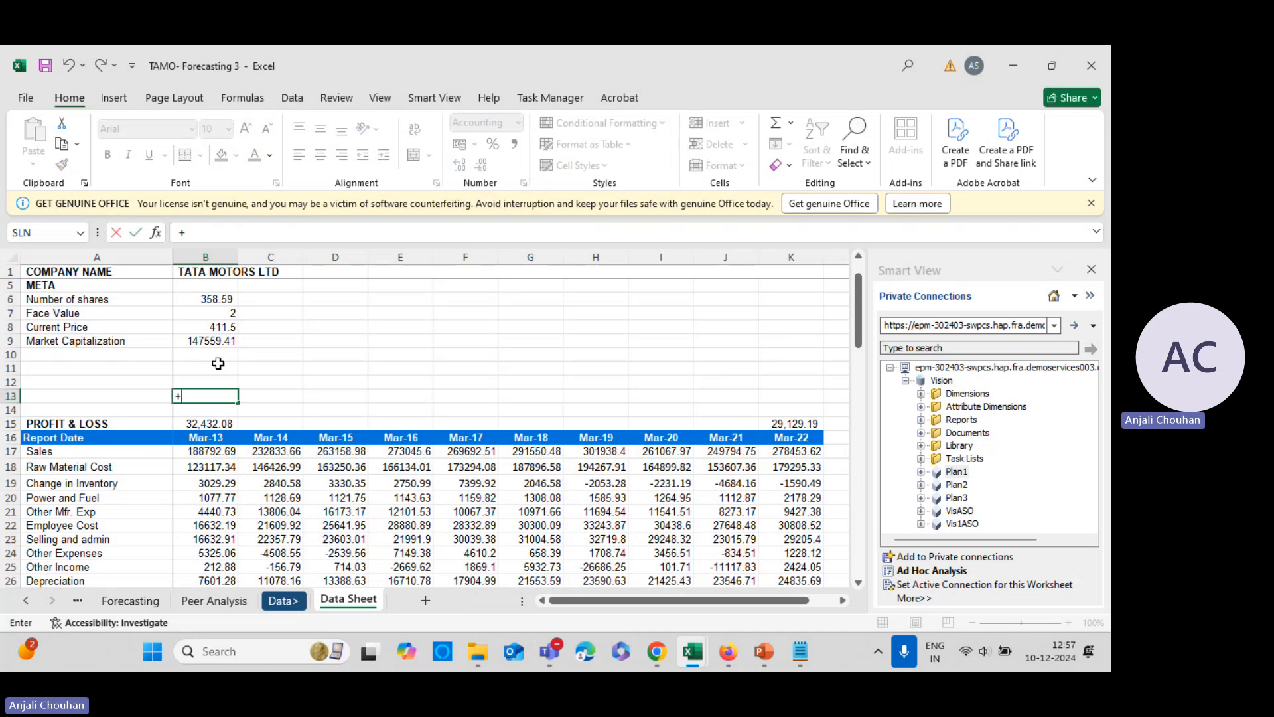
left_click(192, 467)
type("-")
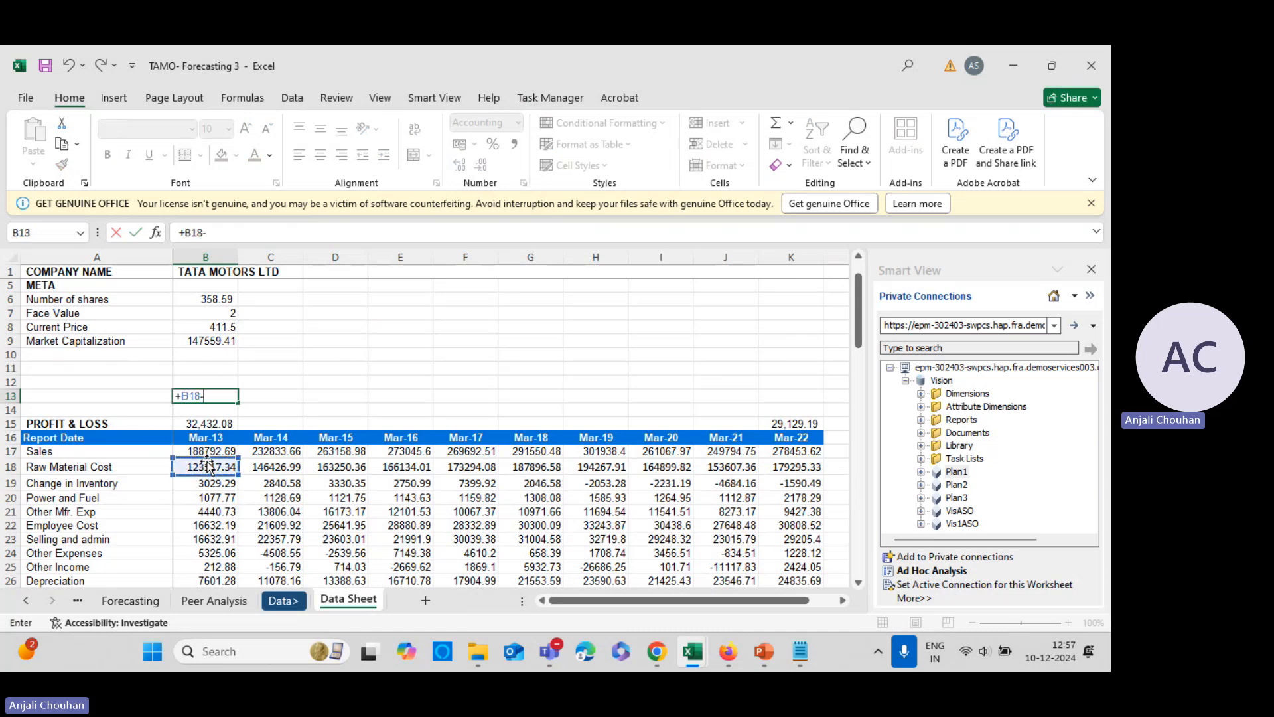
left_click(193, 484)
type("+")
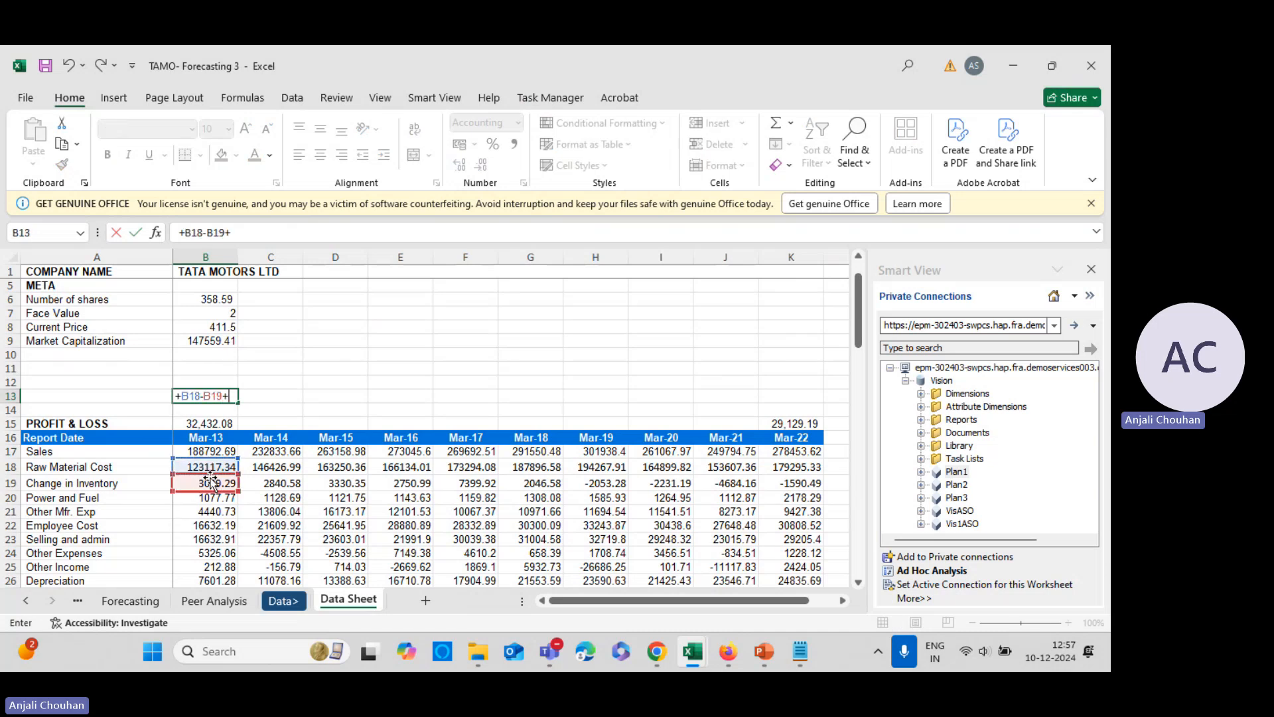
left_click(205, 499)
type("+")
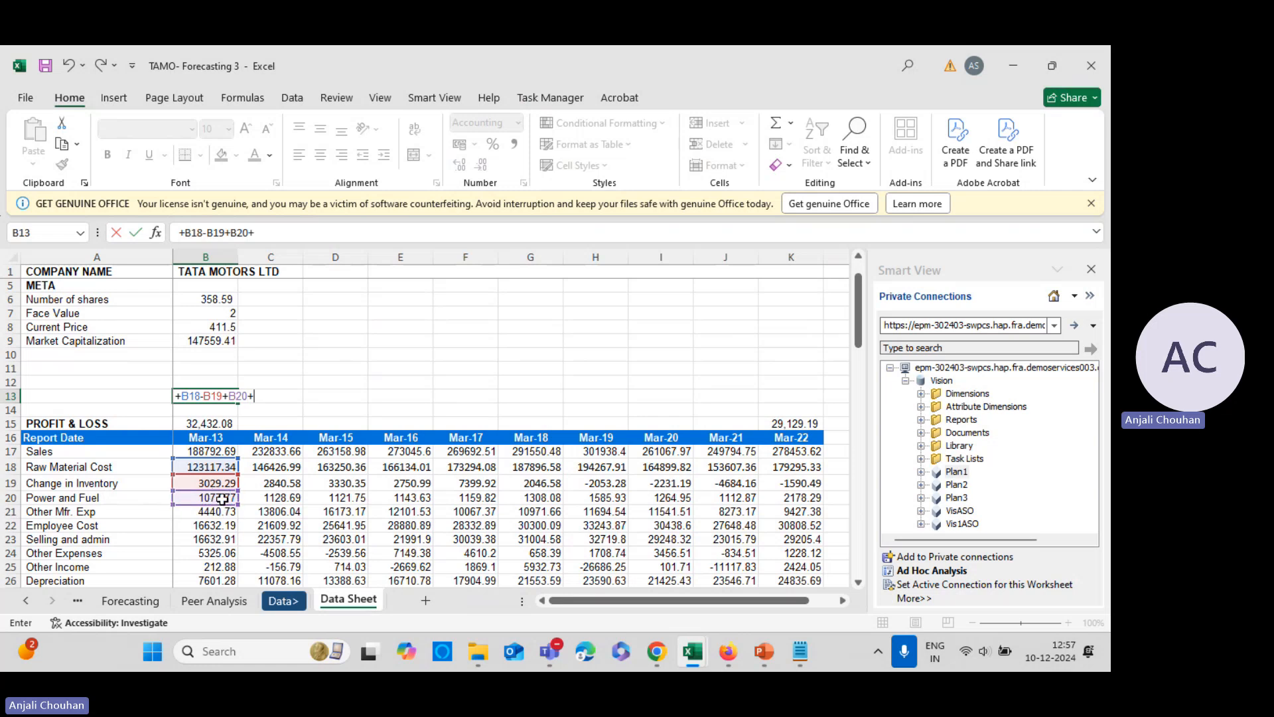
left_click(202, 512)
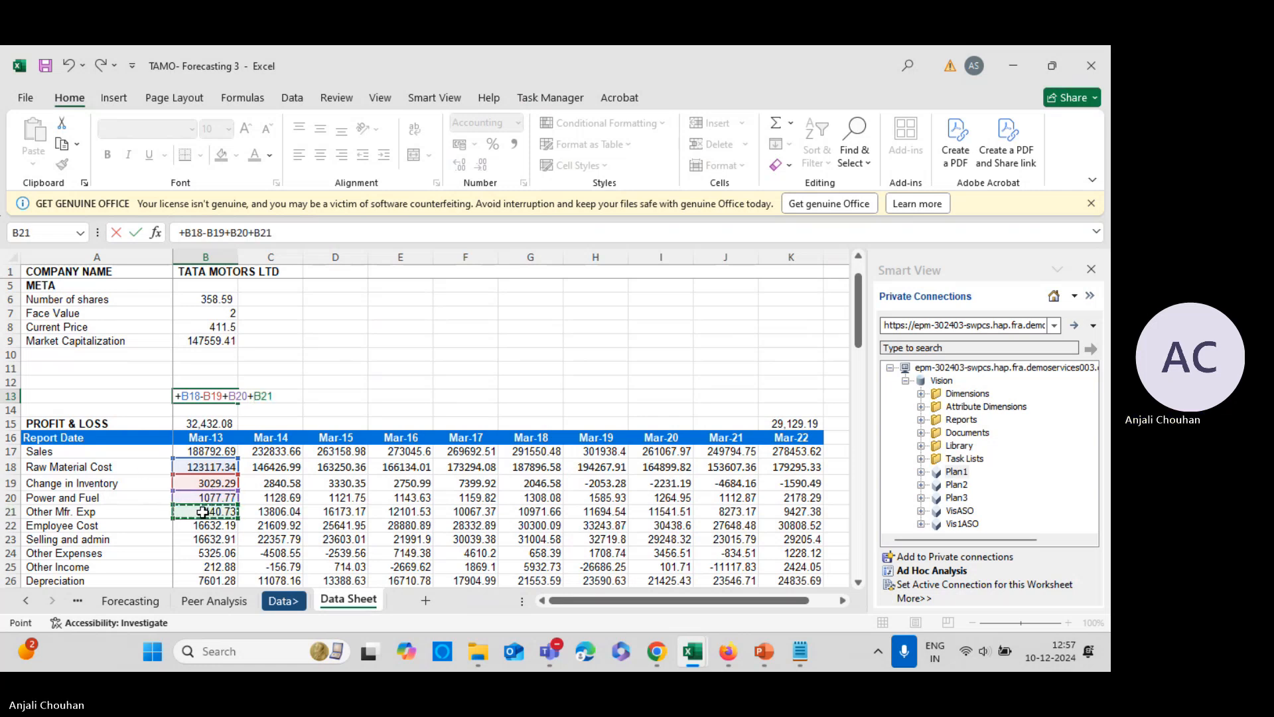
type("+")
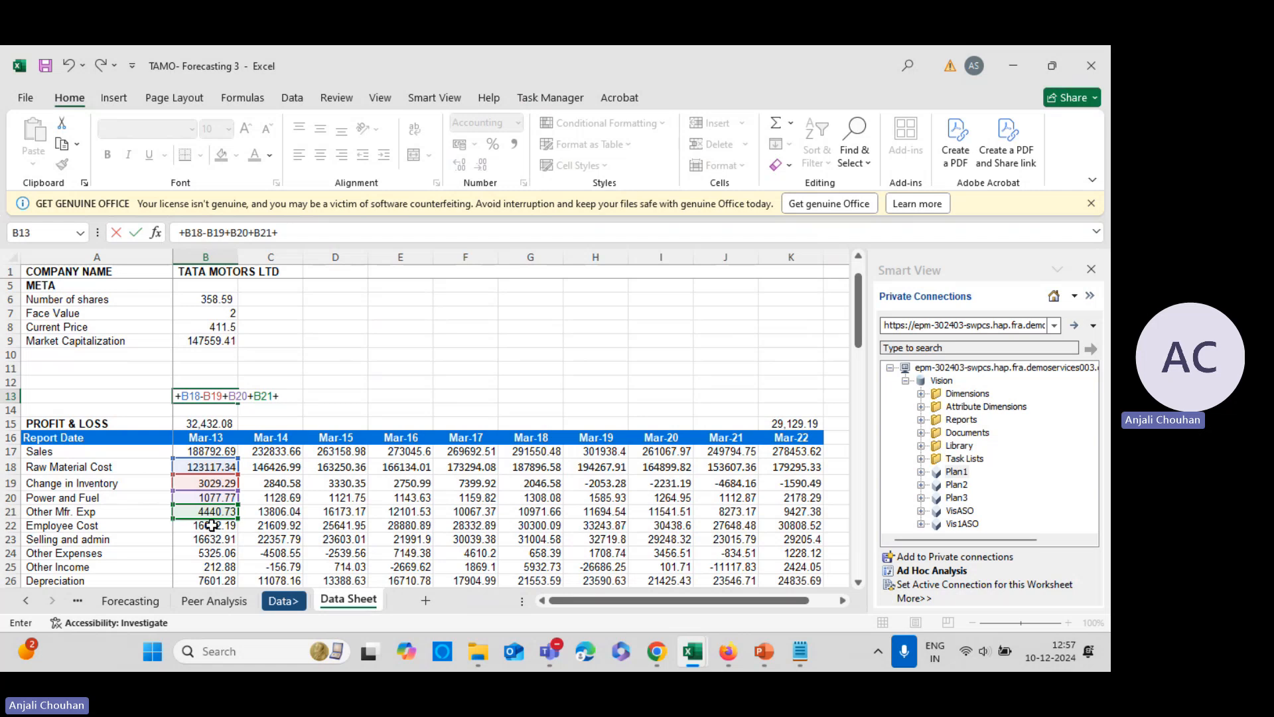
left_click(205, 526)
key("Return")
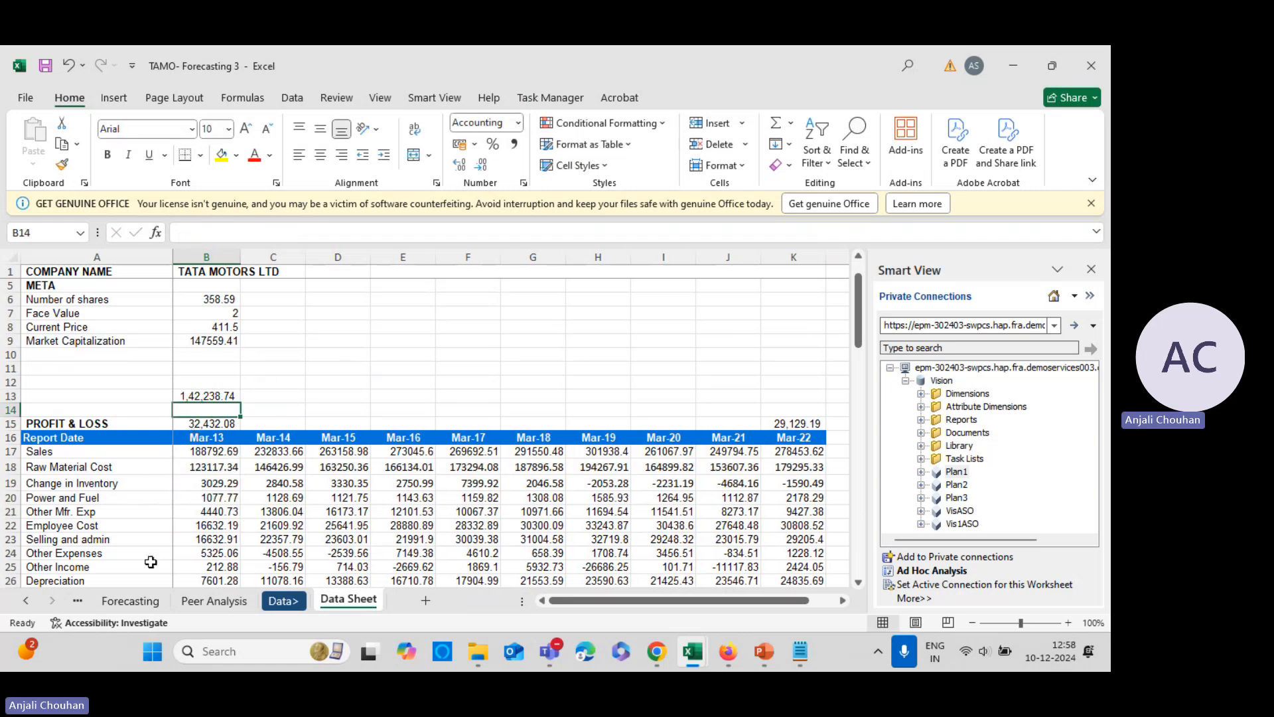
- Return to the HistoricalFS sheet and check the COGS formulas for Mar-13 to Mar-15 and the Mar-13 COGS % Sales formula
left_click(79, 601)
left_click(79, 602)
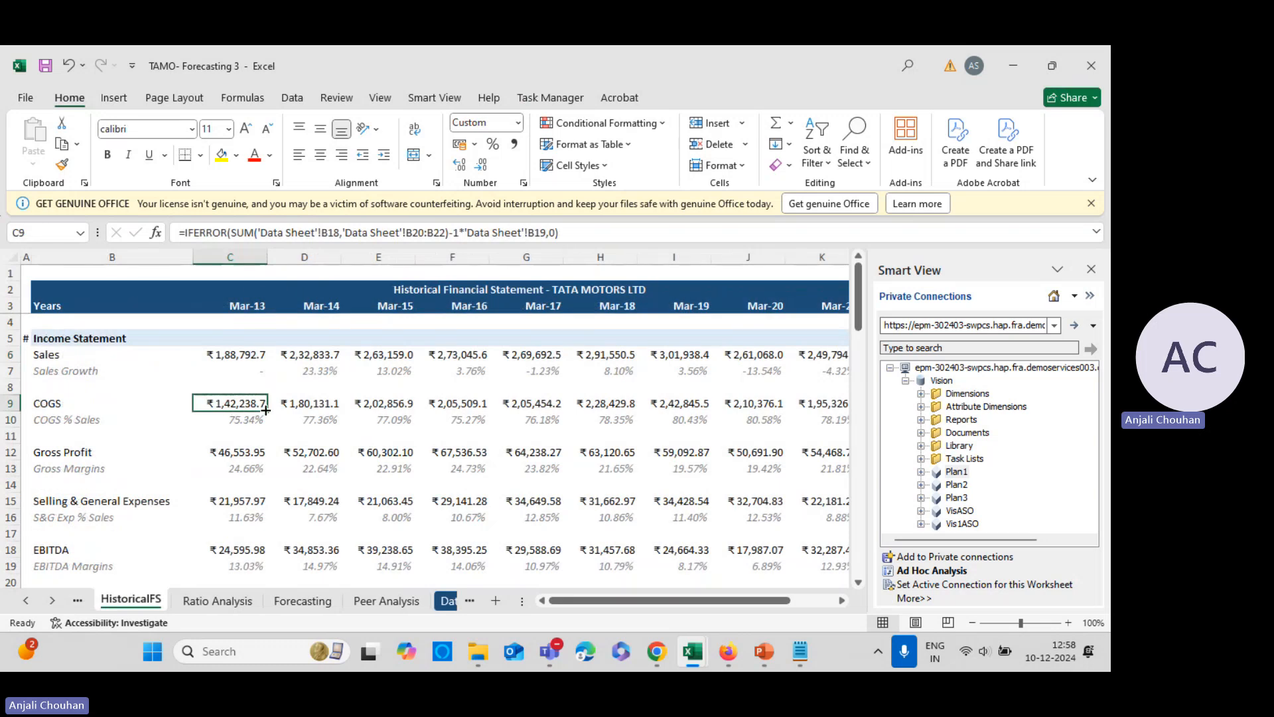
left_click(293, 402)
left_click(392, 402)
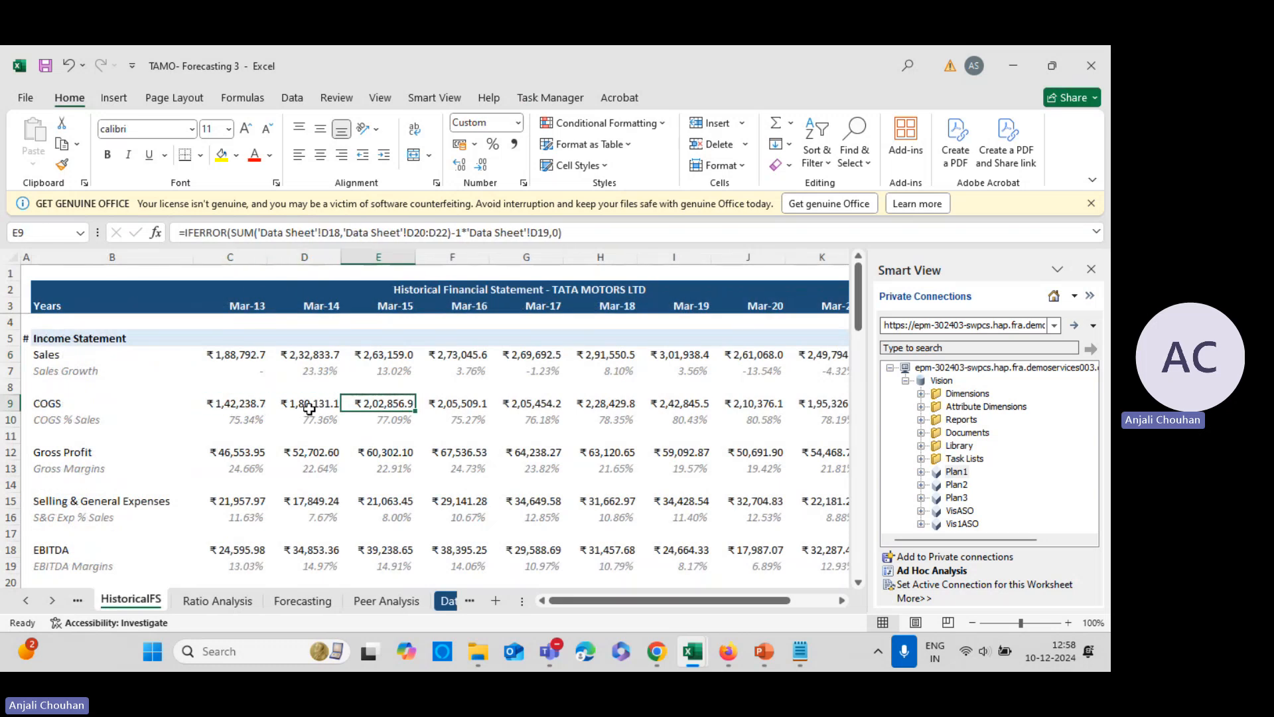
left_click(232, 423)
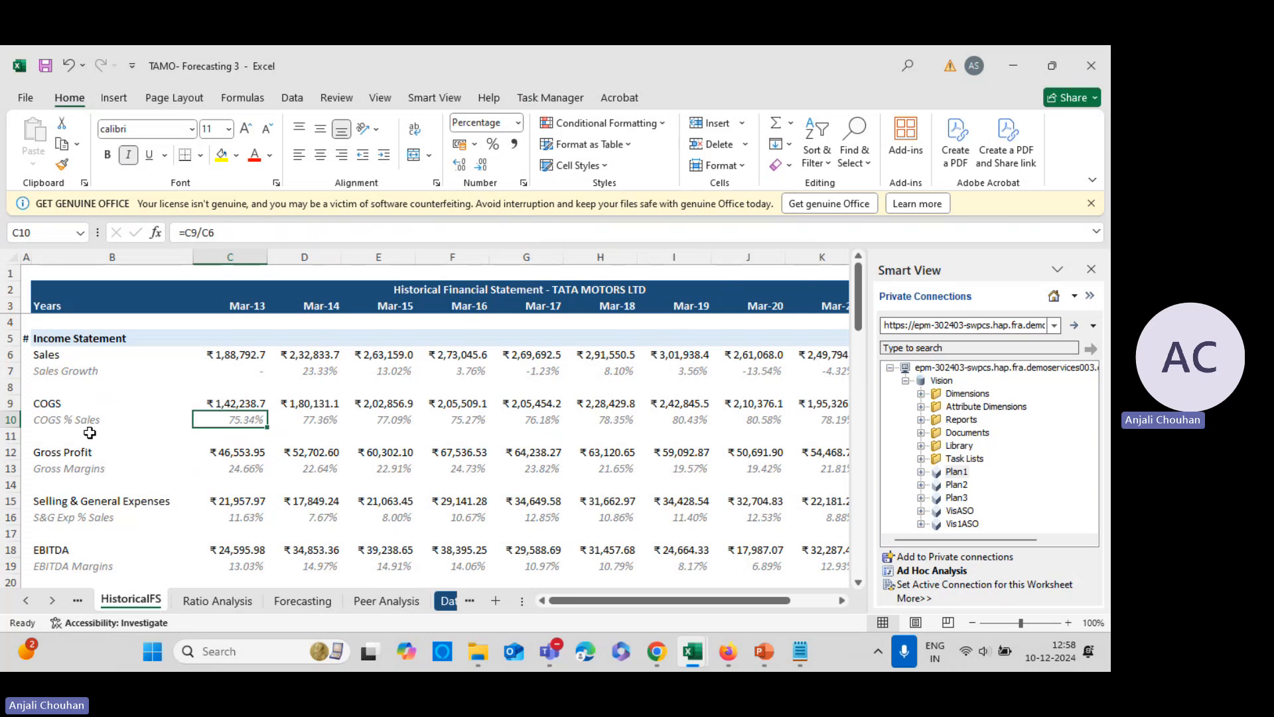
left_click(238, 403)
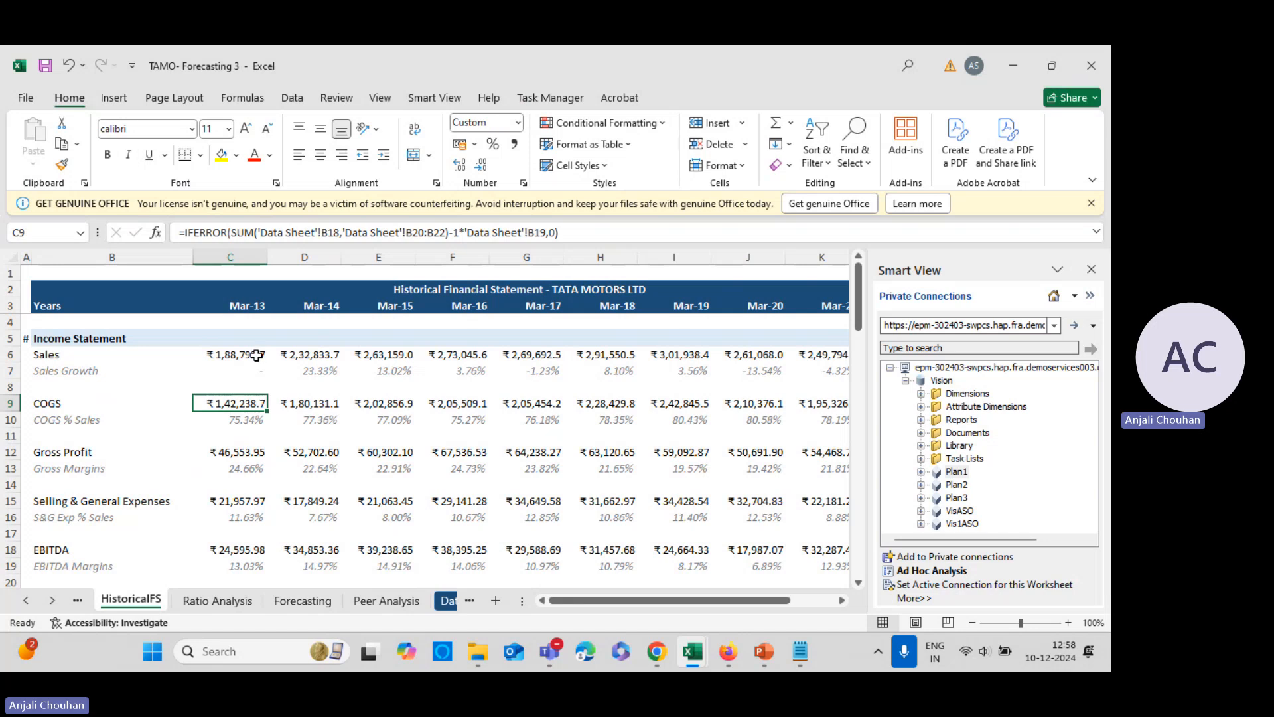
- Enter a trial COGS to Sales ratio for Mar-13 with the formula +C9/C6 in cell C11 of HistoricalFS
left_click(239, 434)
type("+")
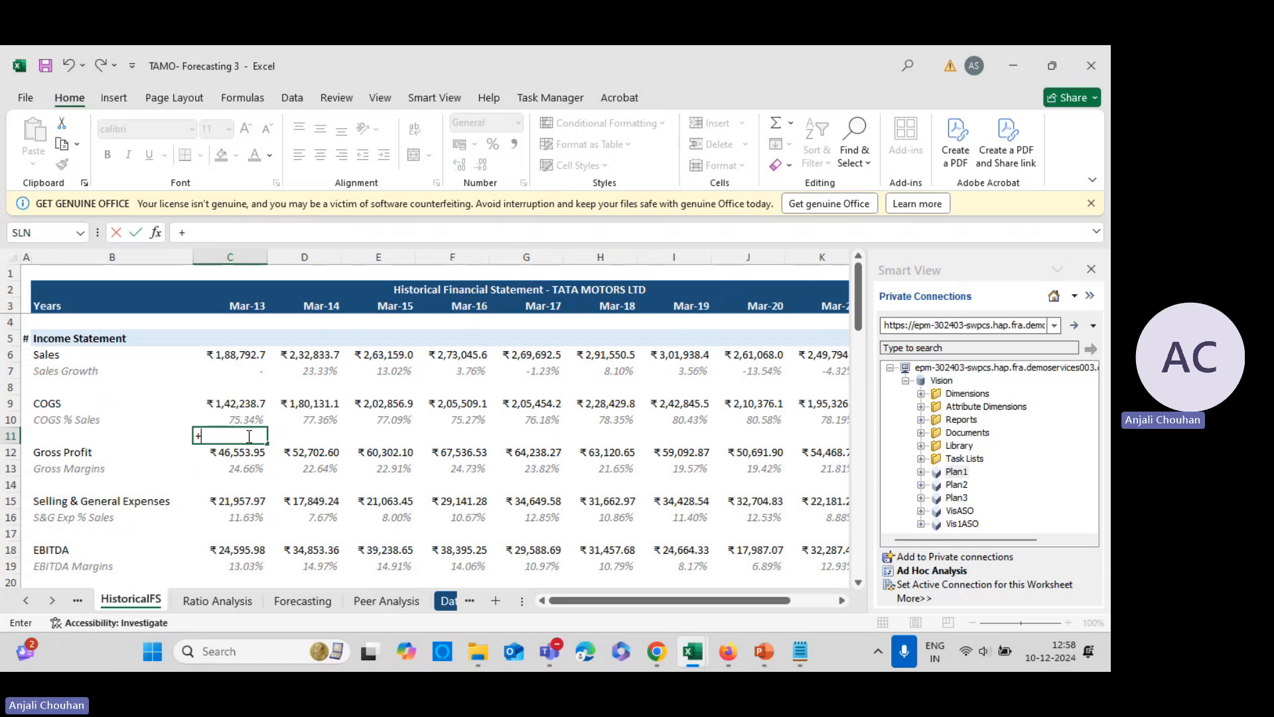
left_click(233, 403)
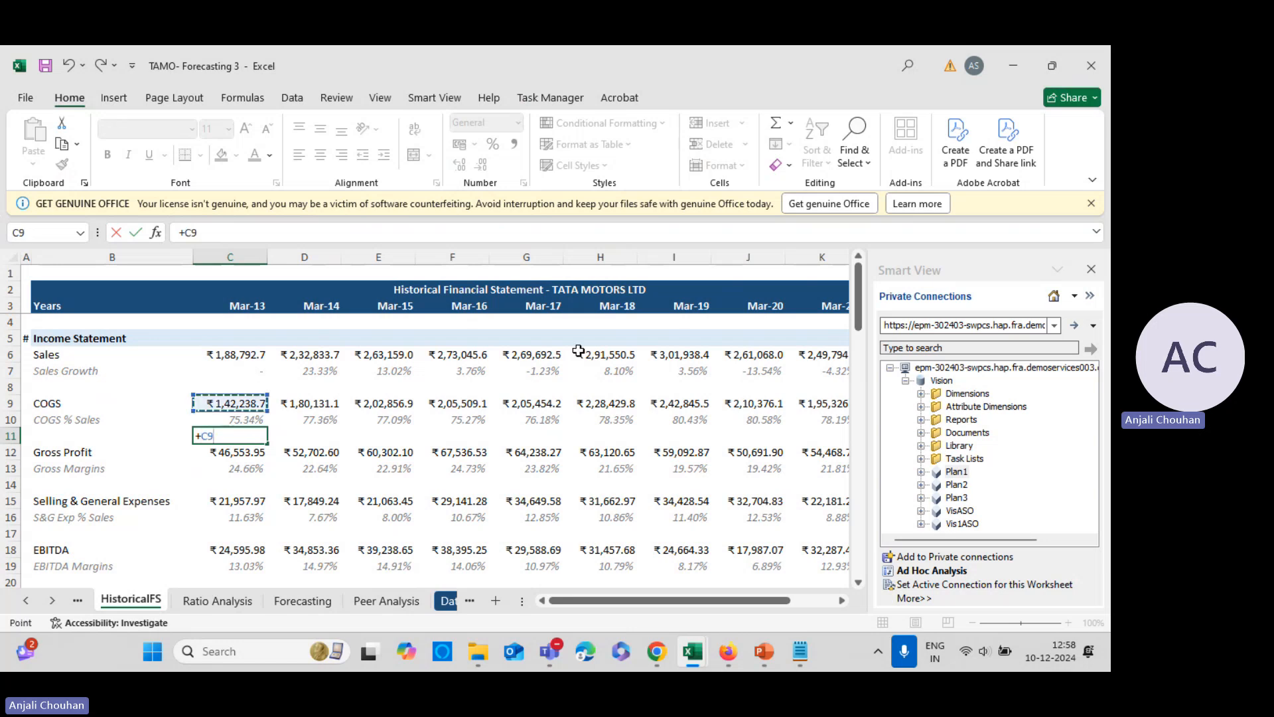
type("/")
left_click(255, 353)
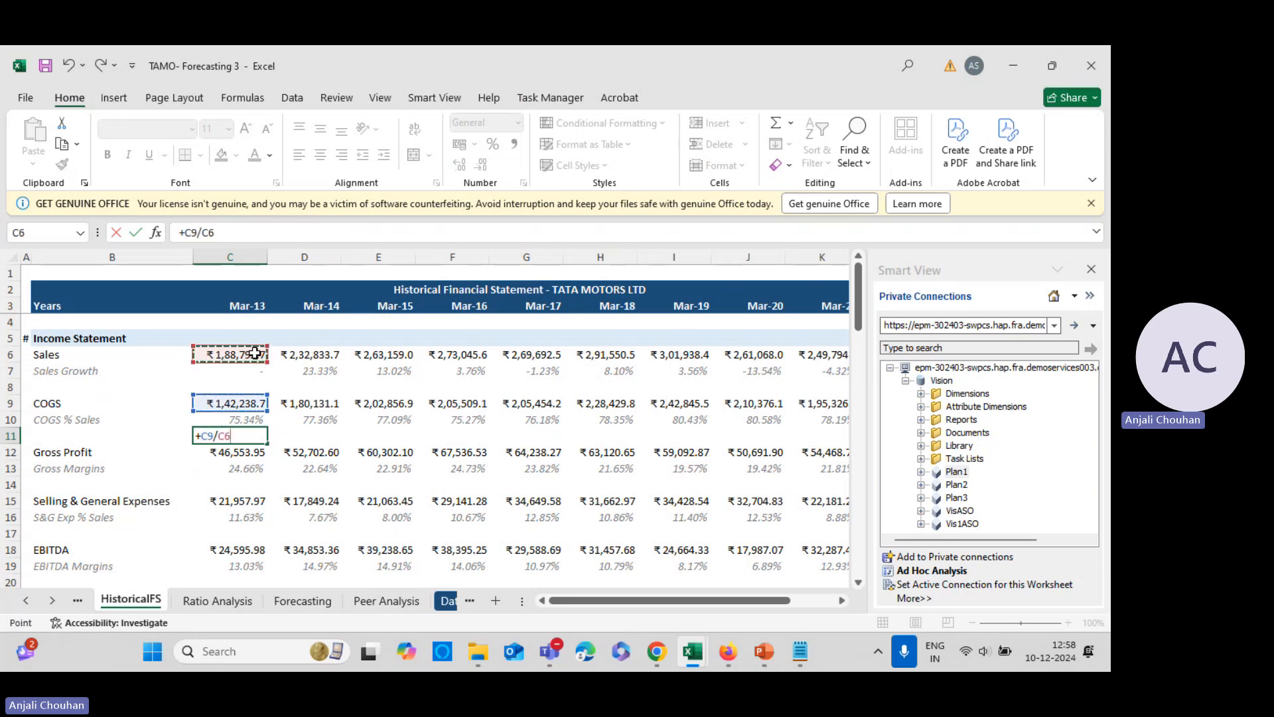
key("Return")
left_click(260, 430)
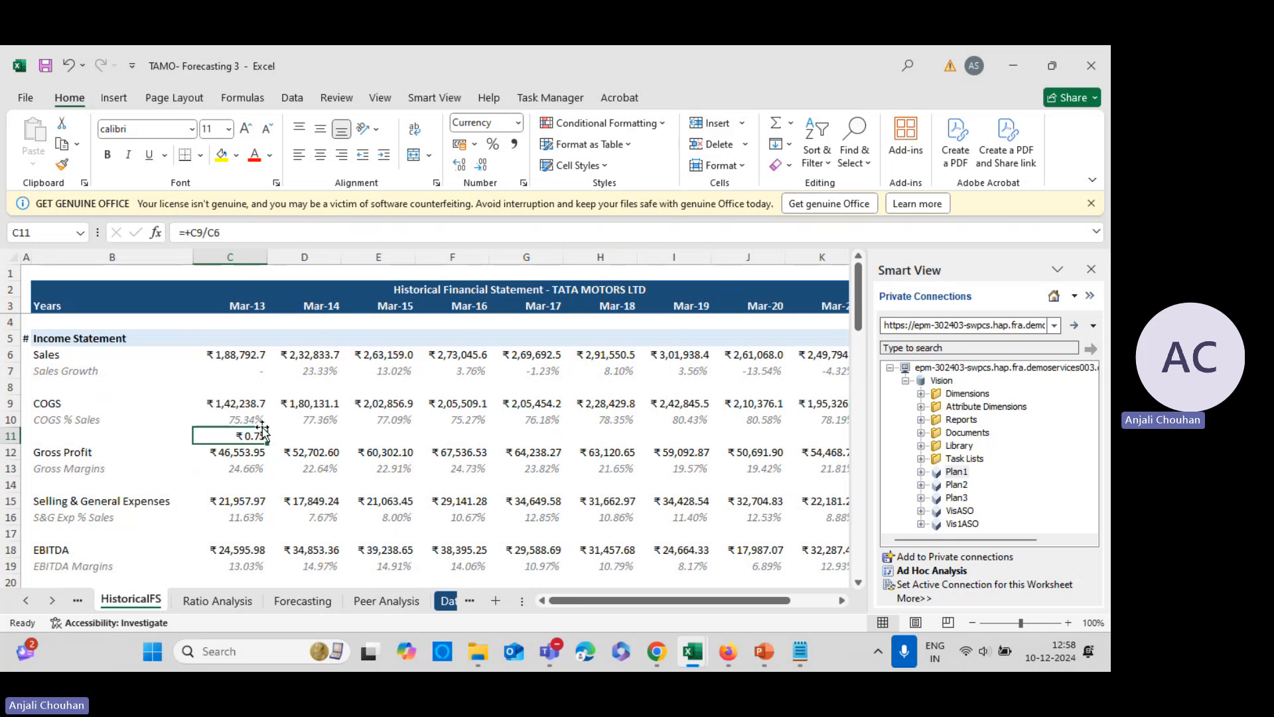
- Format the trial ratio in C11 as Percentage and fill it across to the Mar-17 column
left_click(517, 123)
left_click(524, 419)
left_click_drag(267, 443, 545, 441)
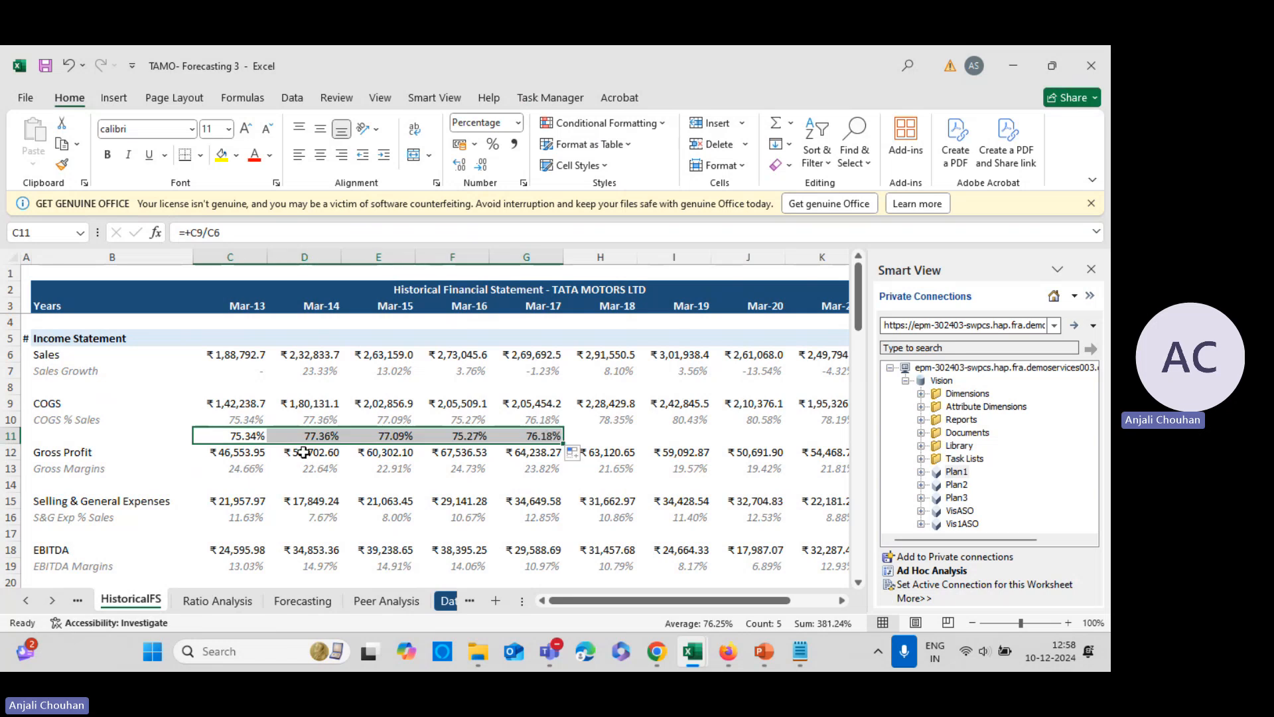
- Clear the trial COGS ratios from row 11, covering the Mar-13 to Mar-18 columns
left_click(587, 437)
left_click_drag(216, 437, 601, 438)
key("Delete")
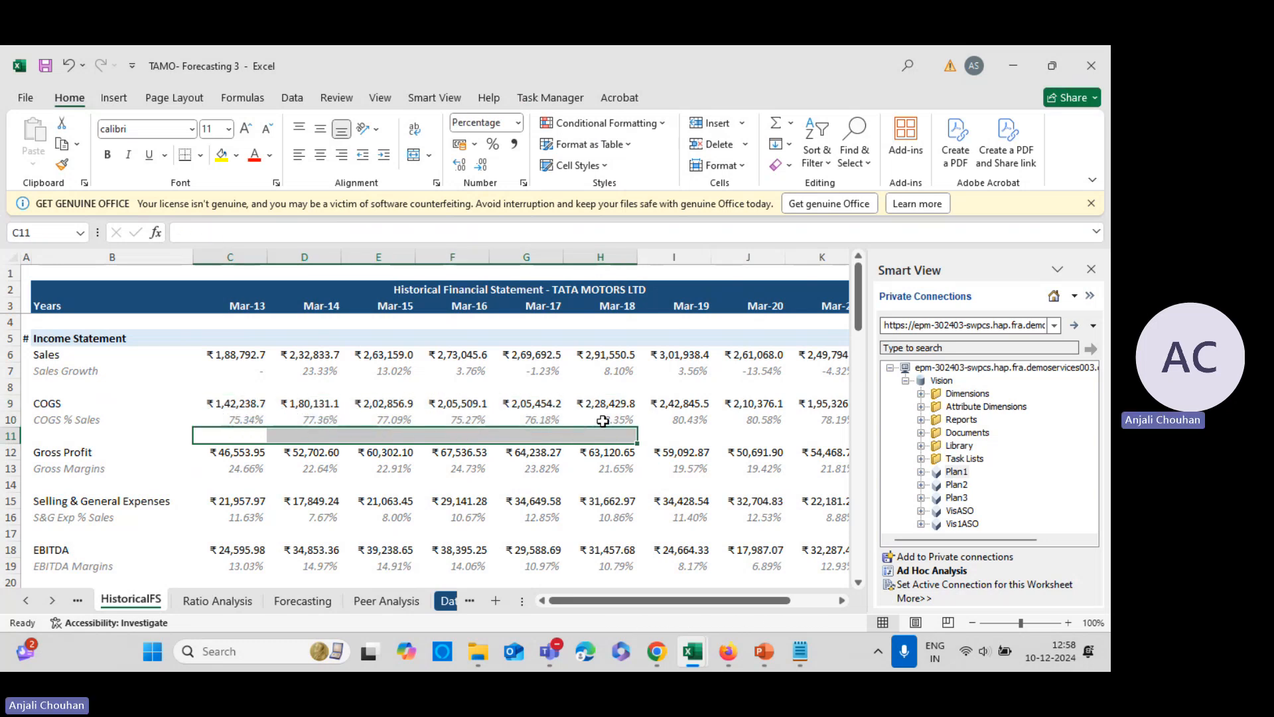
scroll(390, 508, "down", 2)
scroll(453, 518, "up", 2)
- Switch to Oracle EPM Cloud Planning in the browser, open the Dimensions editor for the Plan1 cube and expand the Statistics accounts
left_click(739, 652)
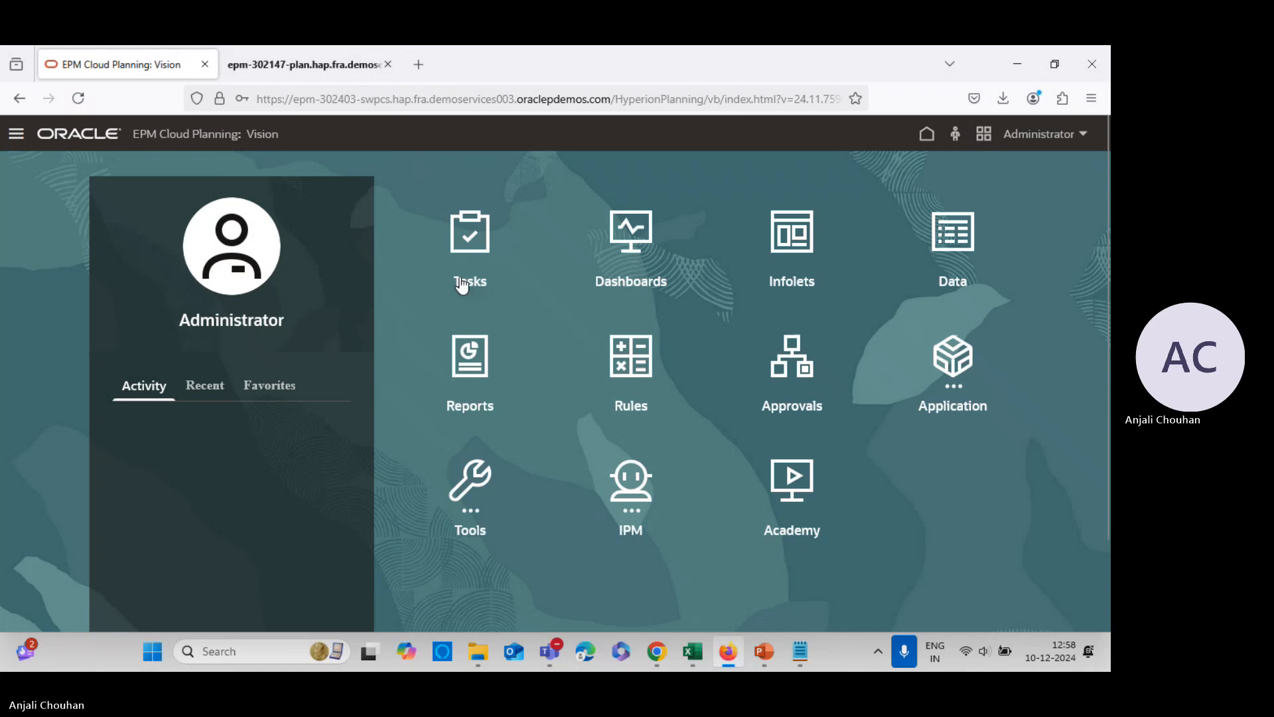
left_click(17, 140)
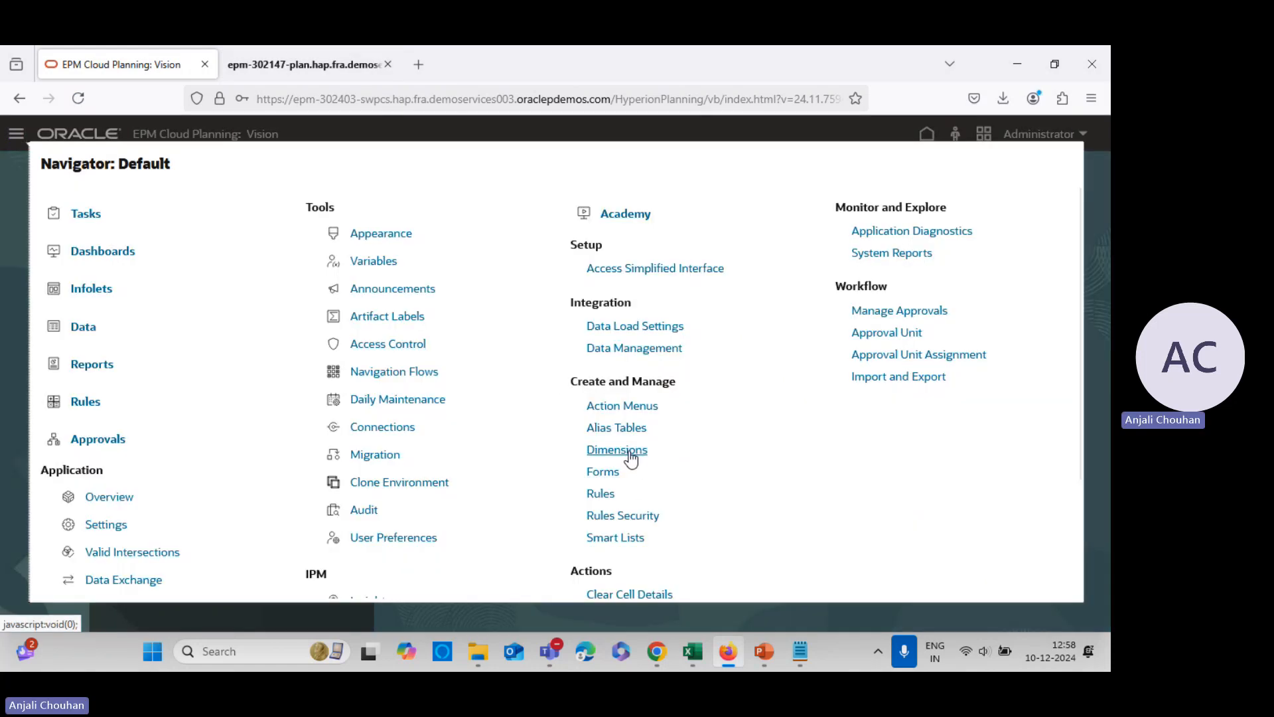
left_click(629, 451)
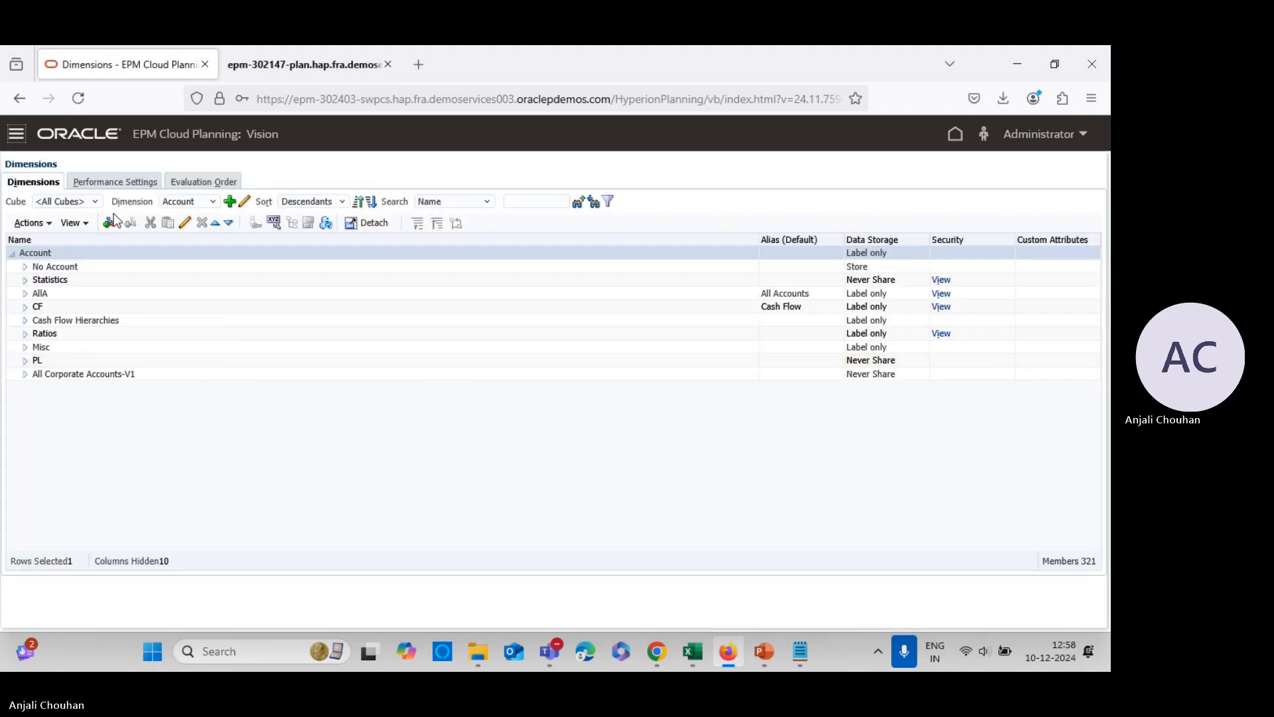
left_click(79, 201)
left_click(74, 237)
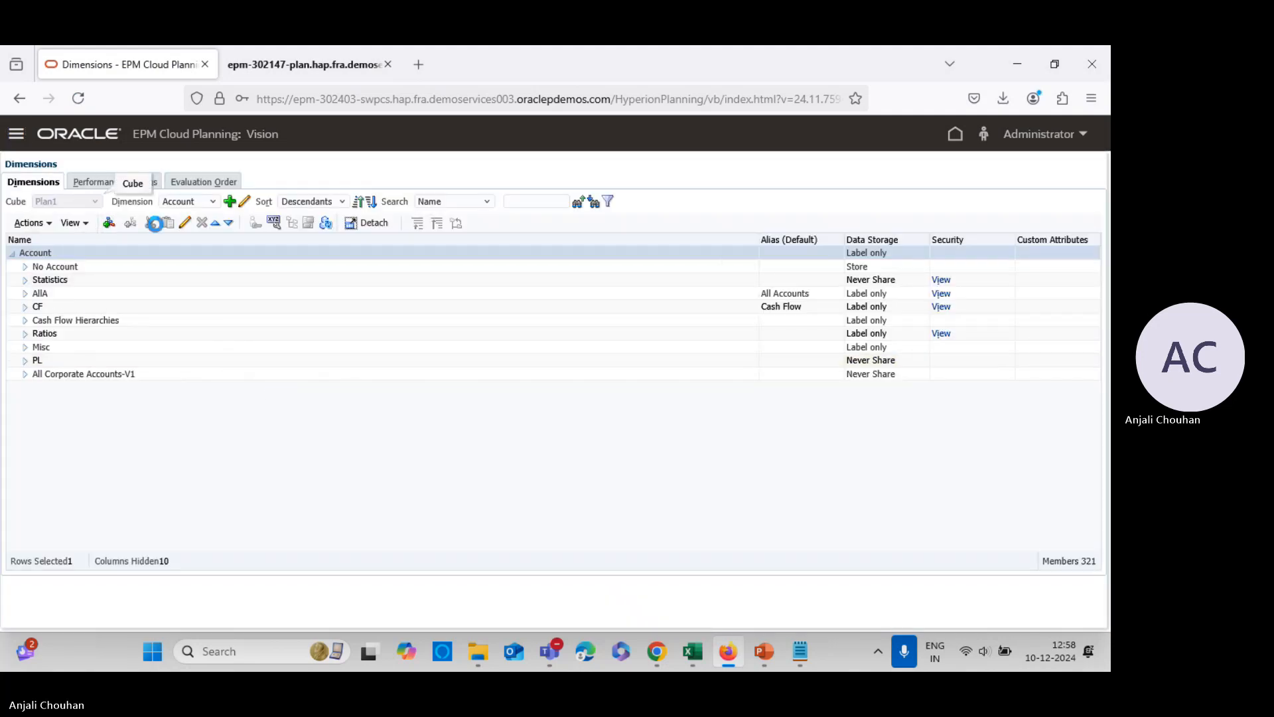
left_click(196, 201)
left_click(24, 268)
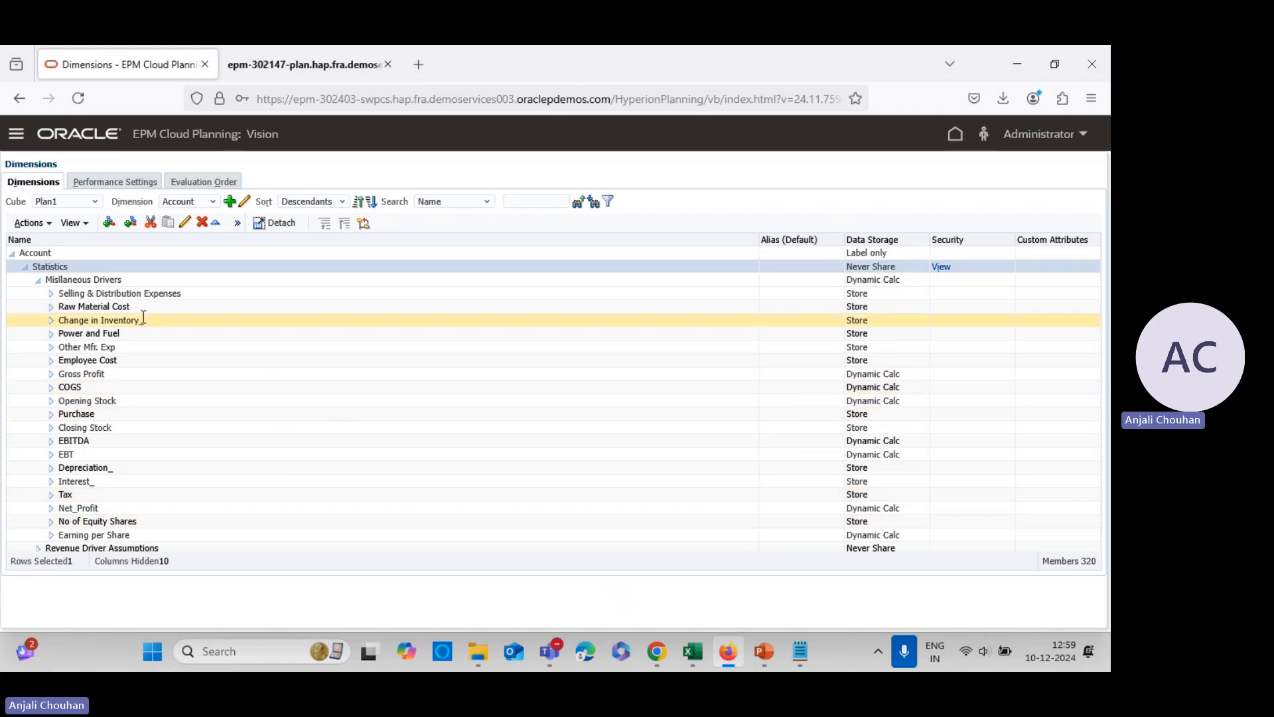
- Search the Account dimension by name for member 4001
left_click(536, 201)
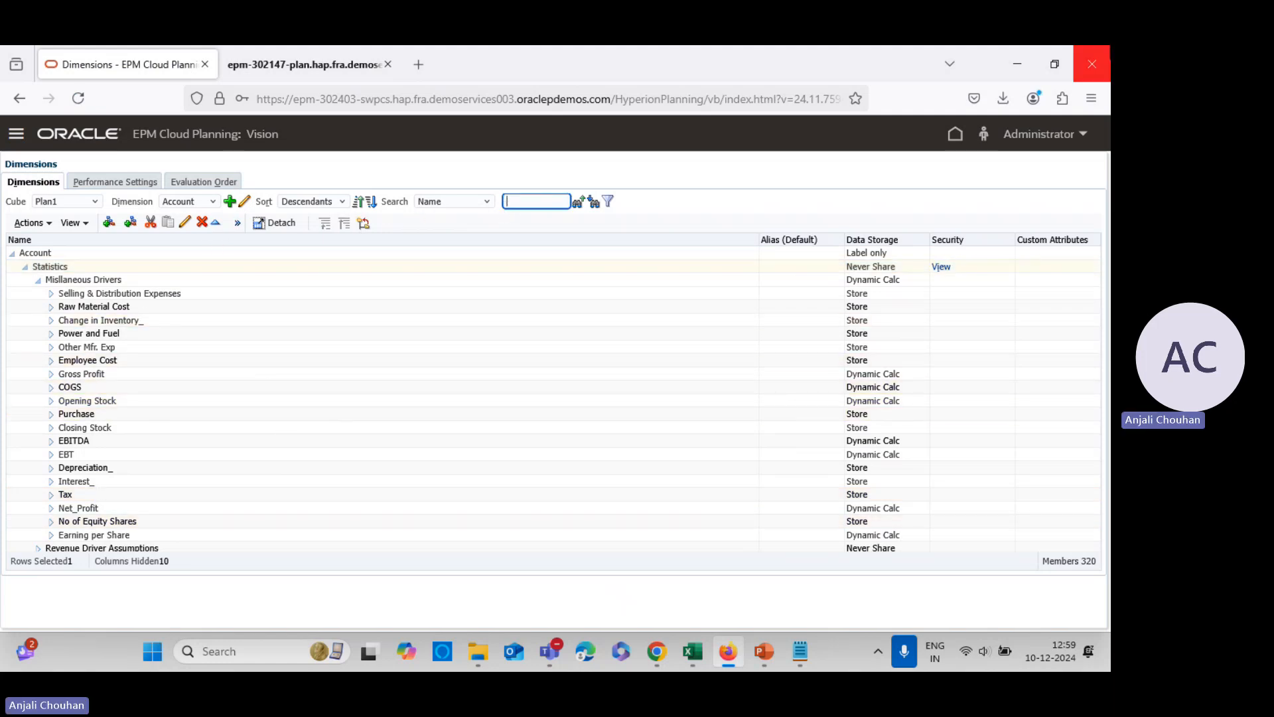
type("4001")
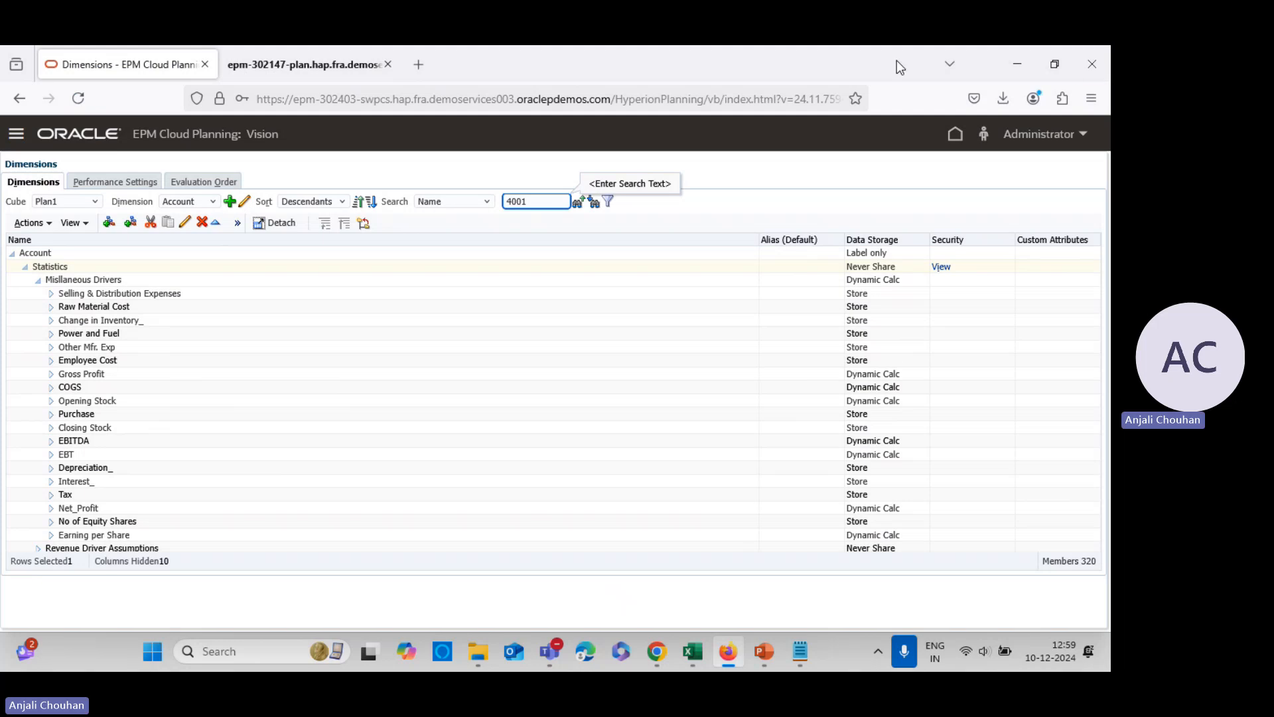
left_click(594, 205)
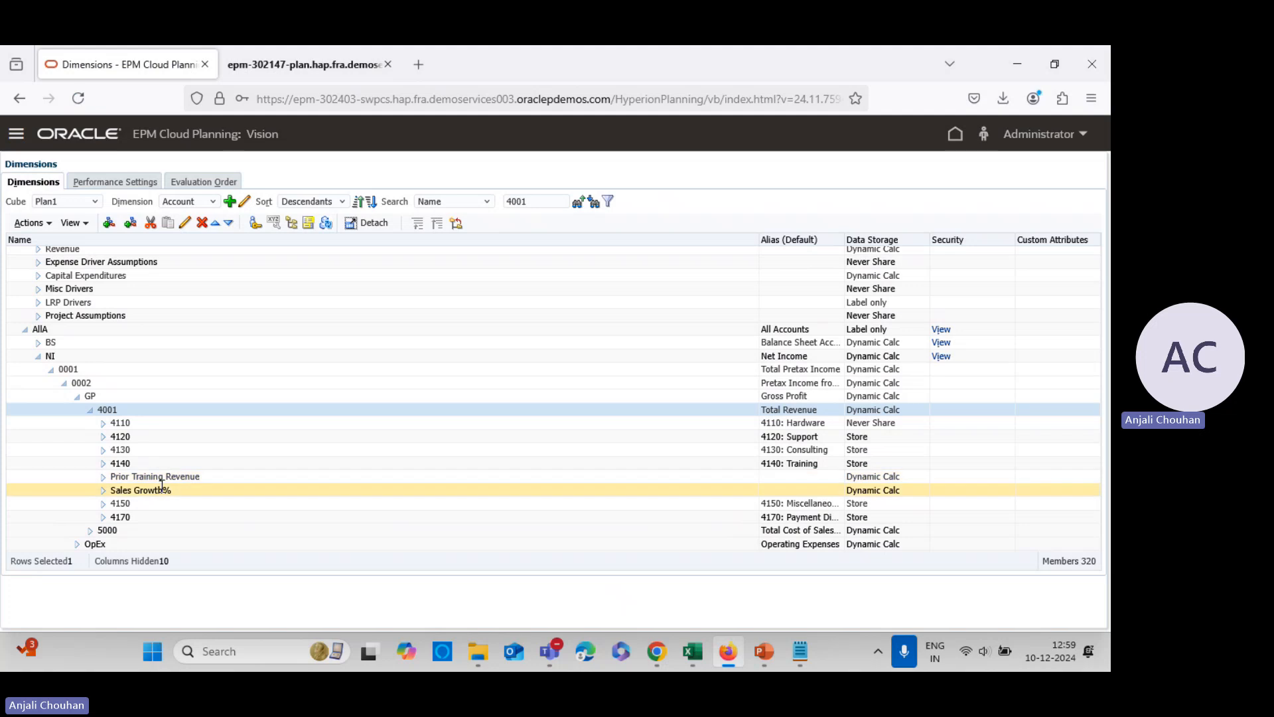
- Open the Prior Training Revenue member under 4001 for editing and view its member formula
left_click(136, 477)
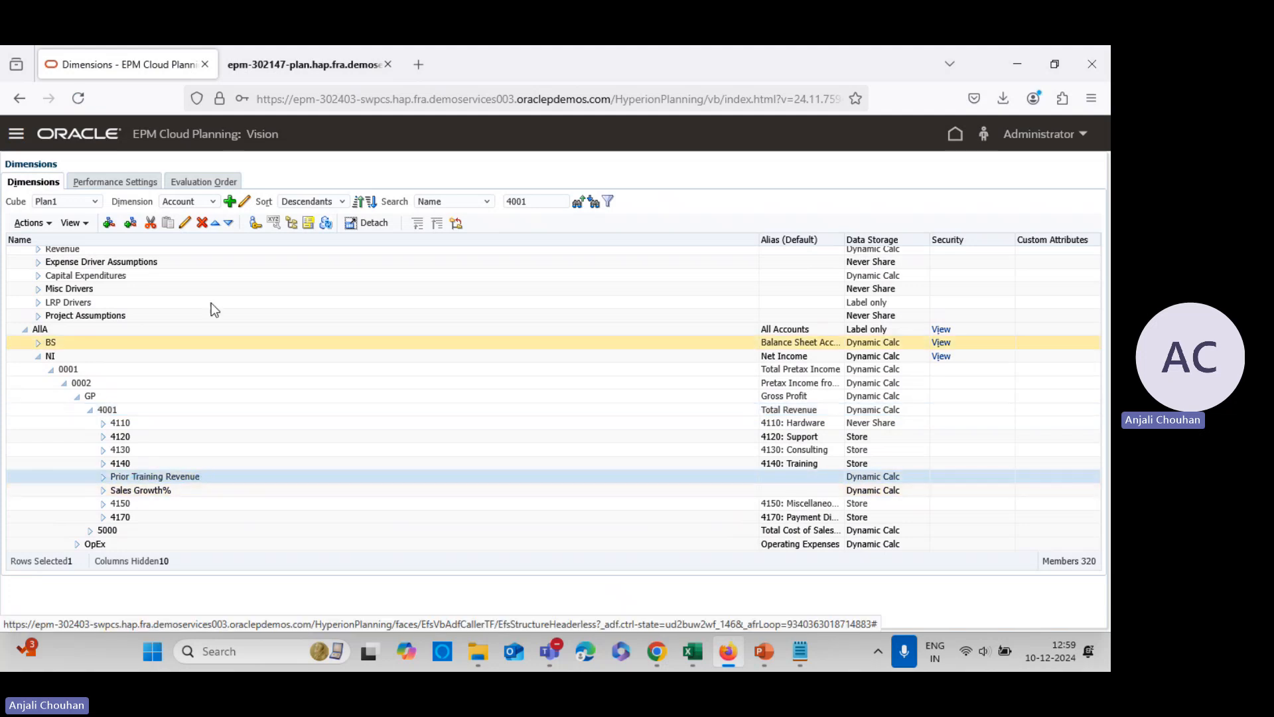
left_click(185, 224)
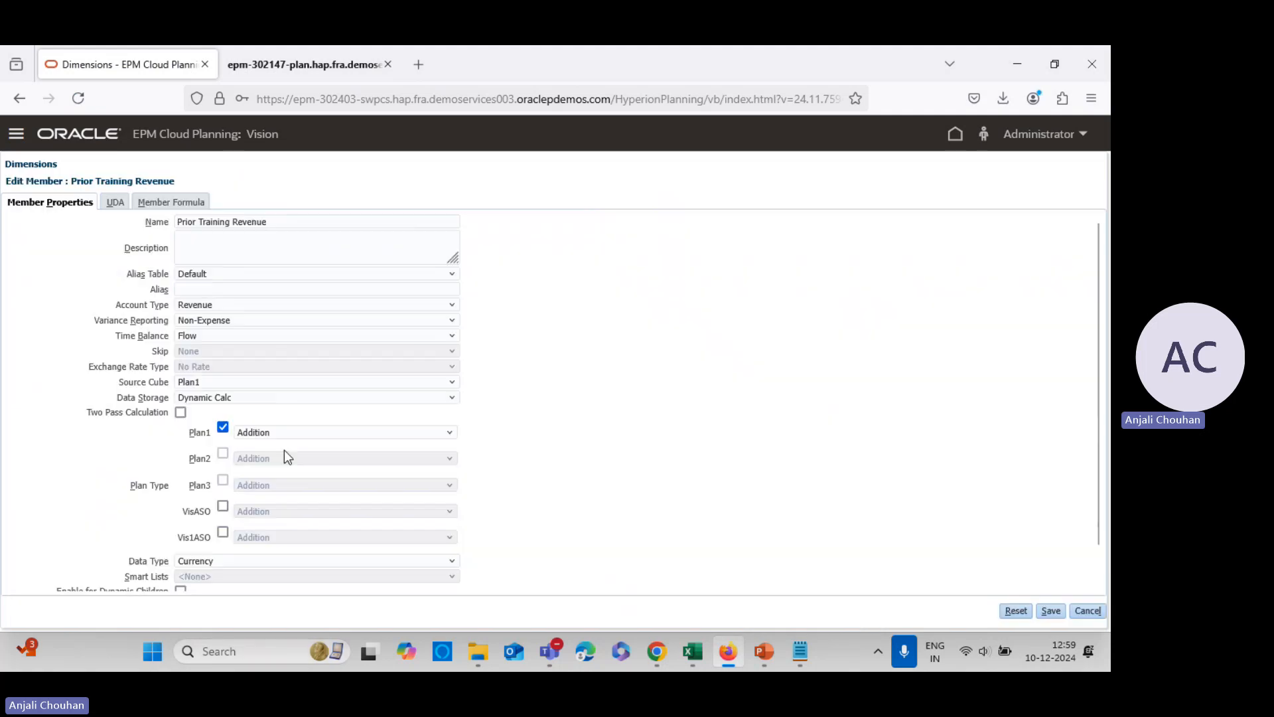
left_click(181, 203)
left_click(162, 224)
left_click(146, 258)
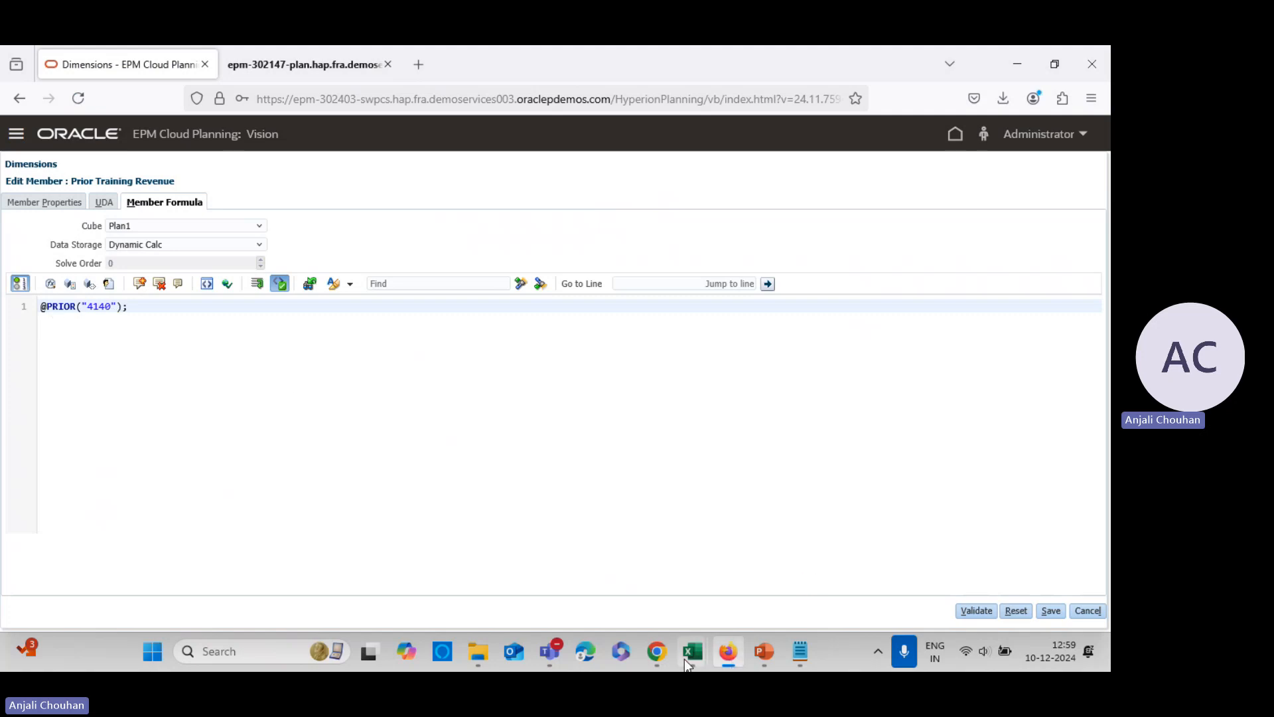
- Switch to the Sales Growth Validation workbook in Excel and compare January Training revenue with the February to April Prior Training Revenue cells
mouse_move(690, 654)
left_click(731, 560)
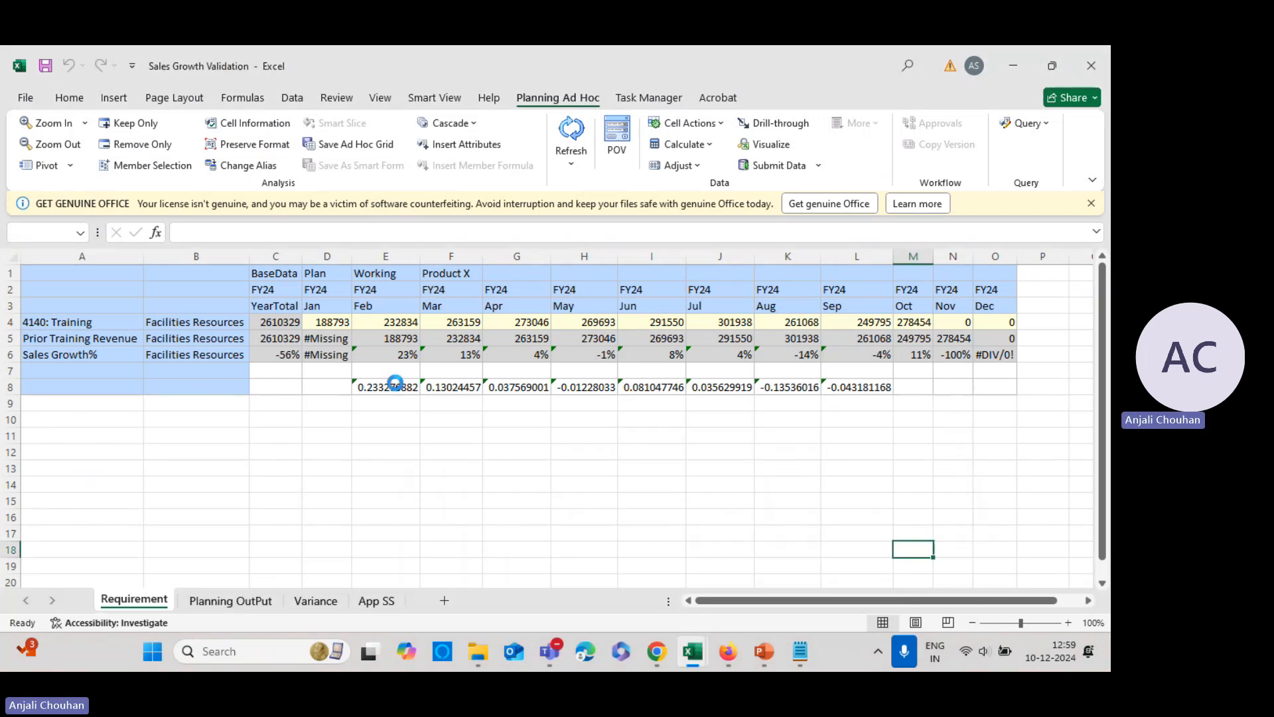
left_click(327, 321)
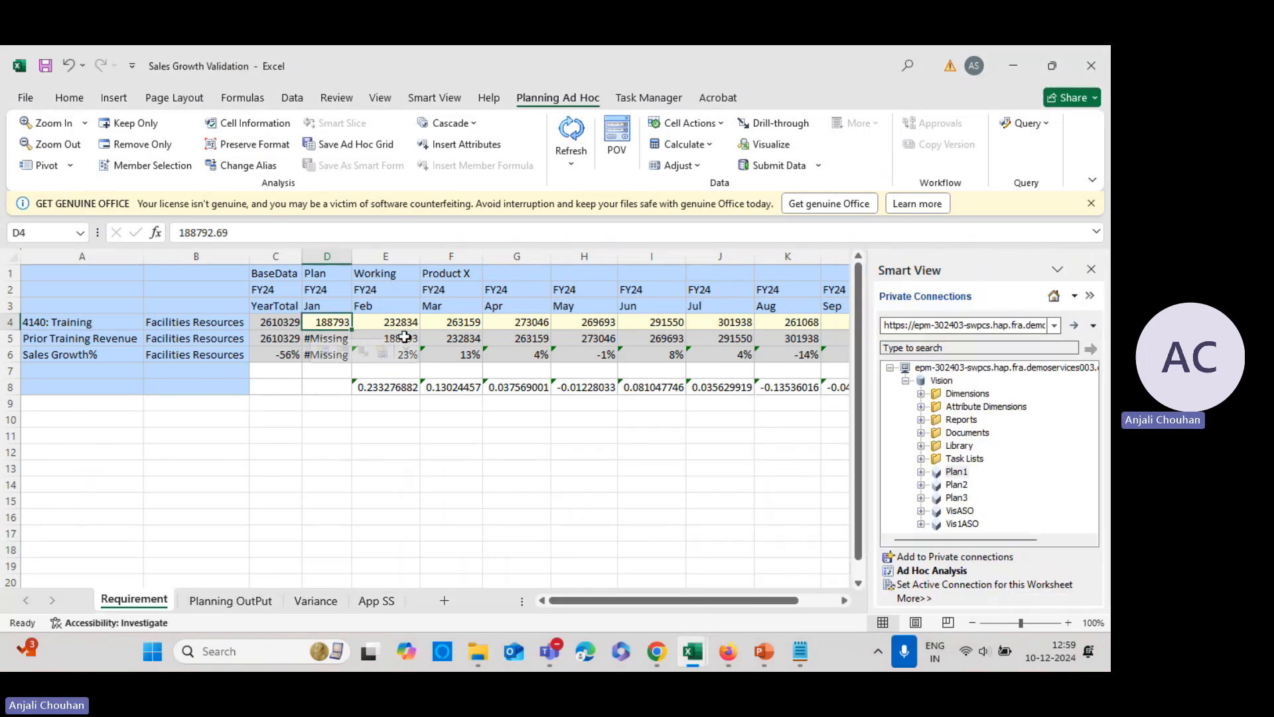
left_click(405, 337)
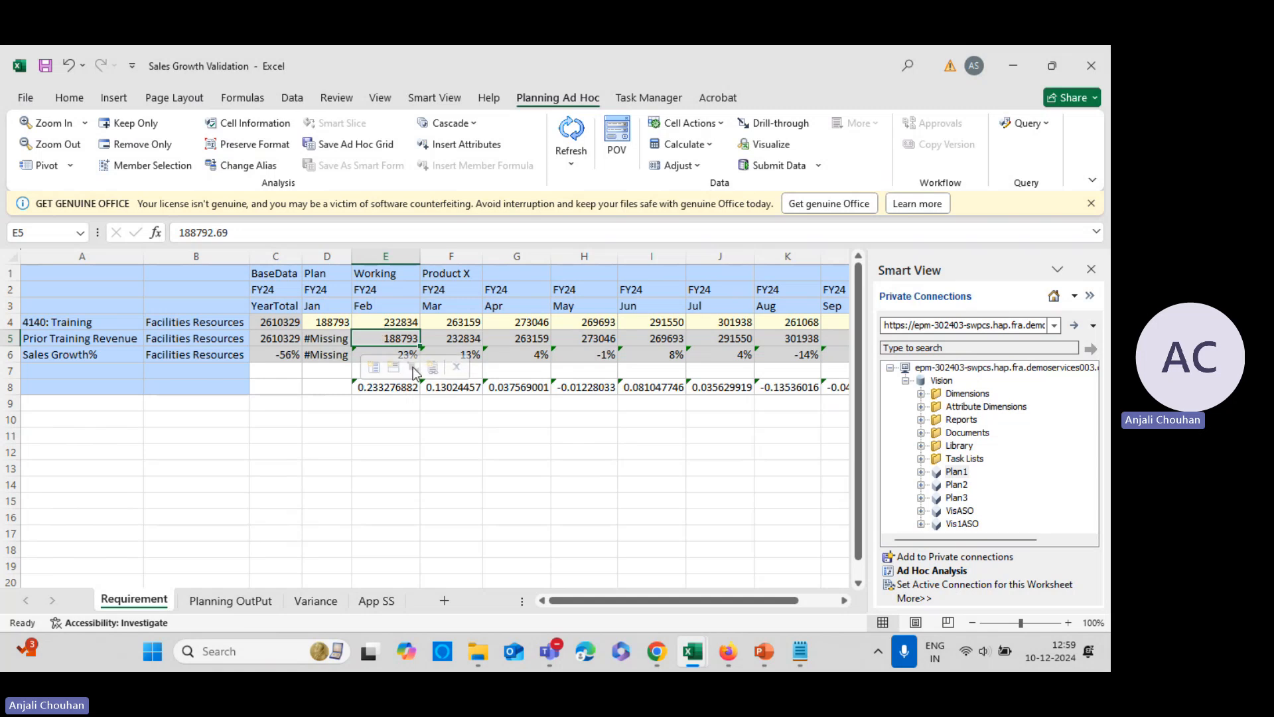
left_click(458, 340)
left_click(534, 340)
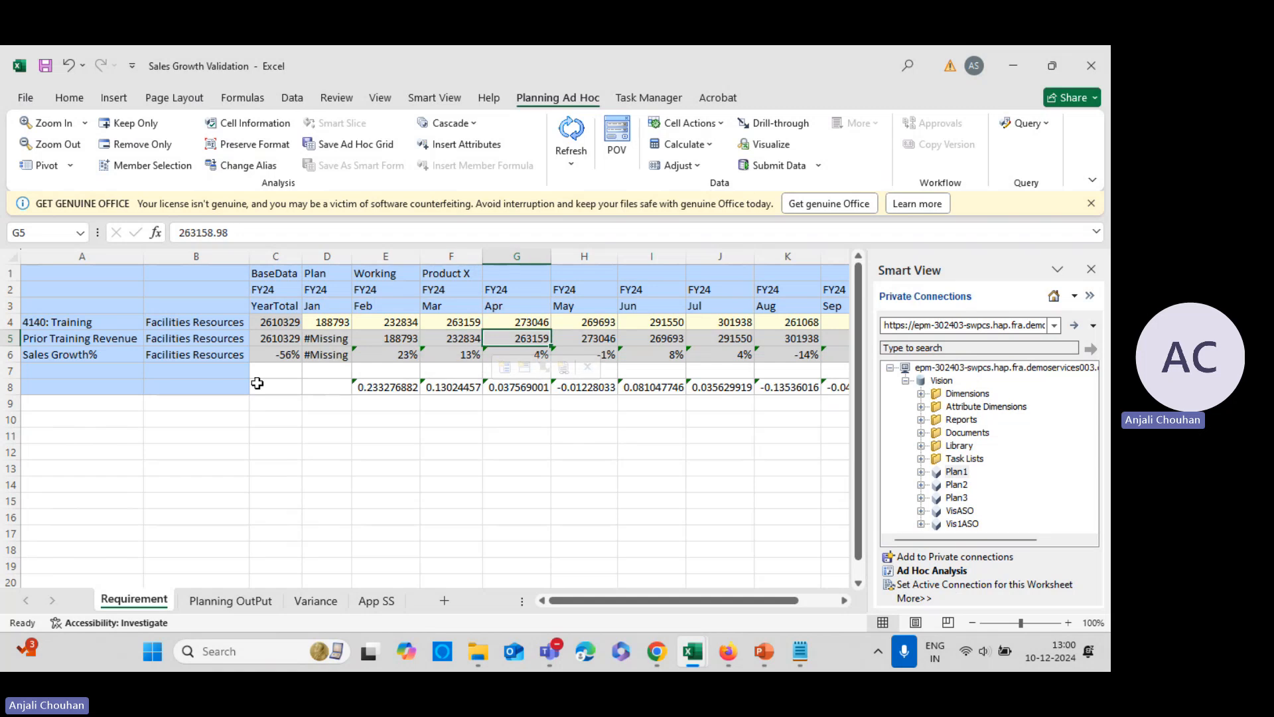
- Inspect the Sales Growth% row and the formulas behind its February and March cells
left_click(106, 361)
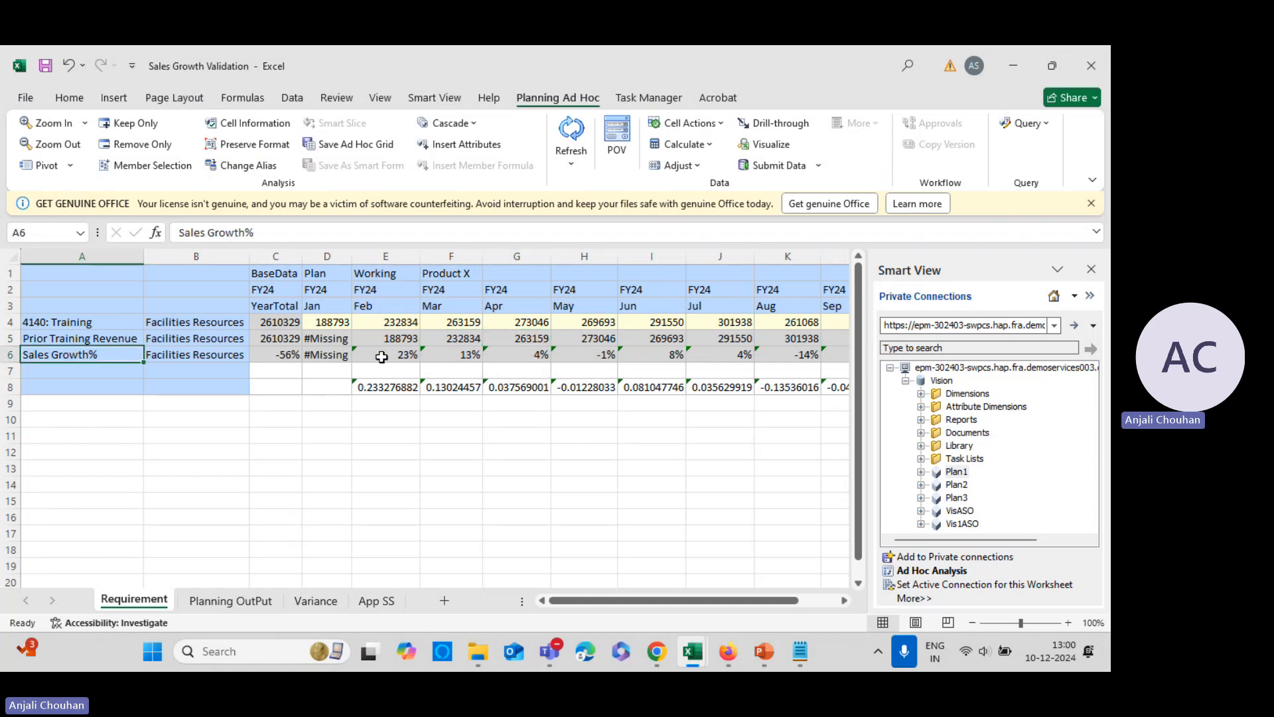
left_click(381, 357)
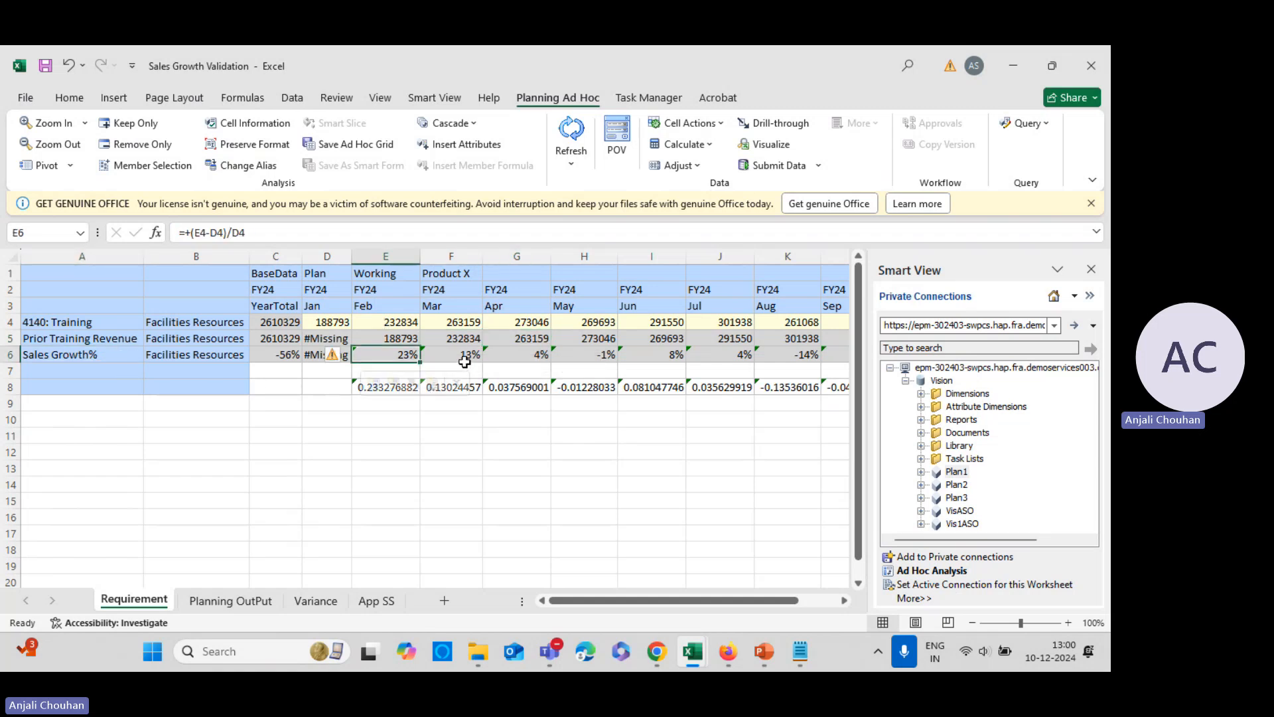
left_click(464, 361)
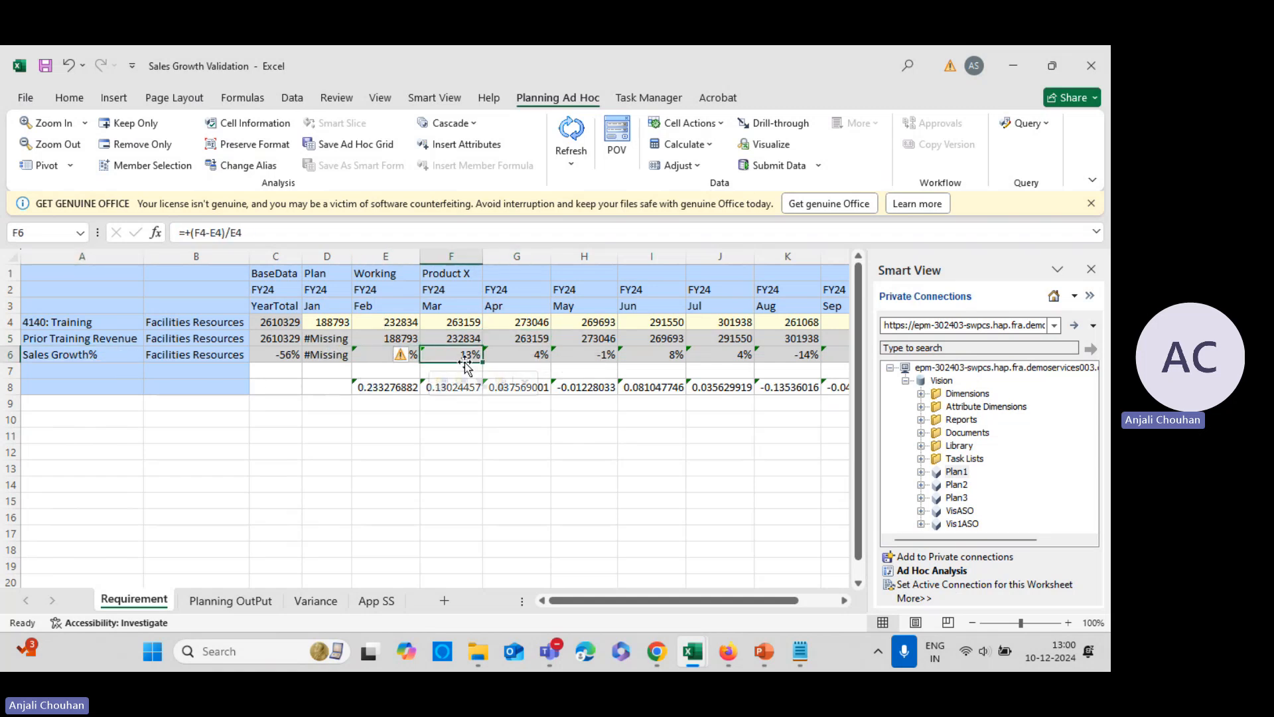
- Return to EPM Cloud Planning in the browser, validate the Prior Training Revenue formula and save the member
left_click(728, 655)
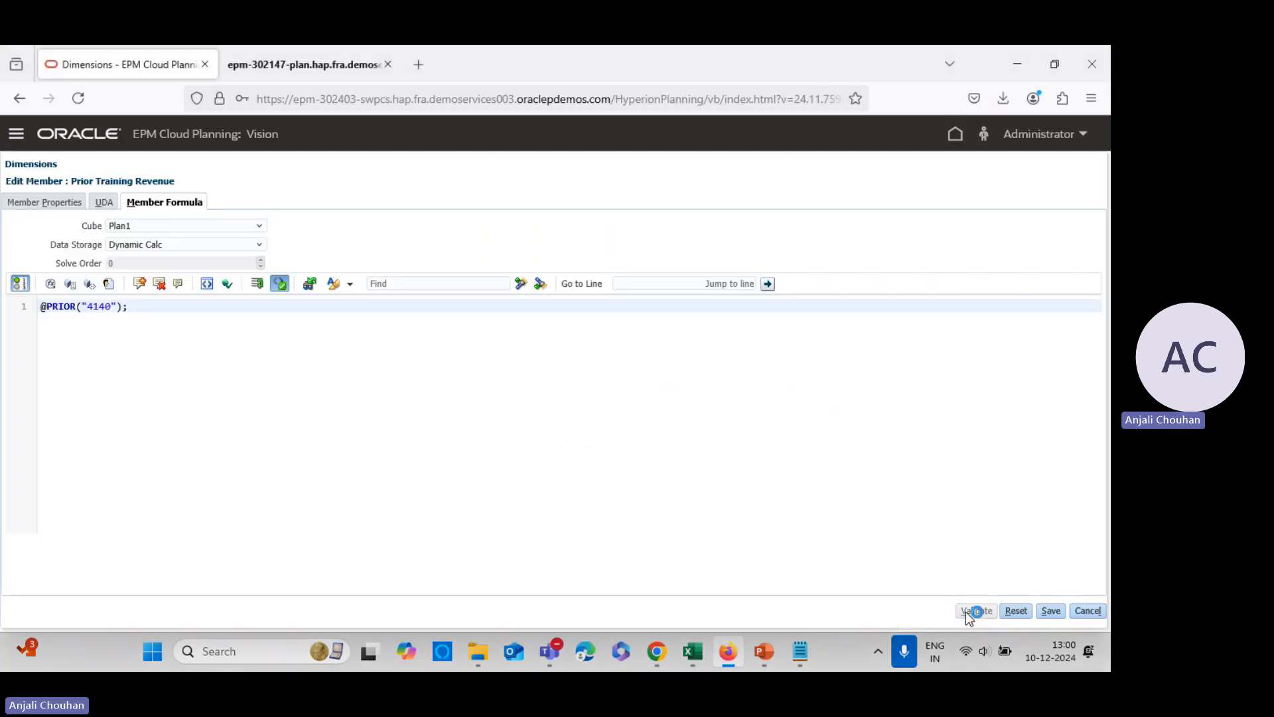
left_click(1062, 611)
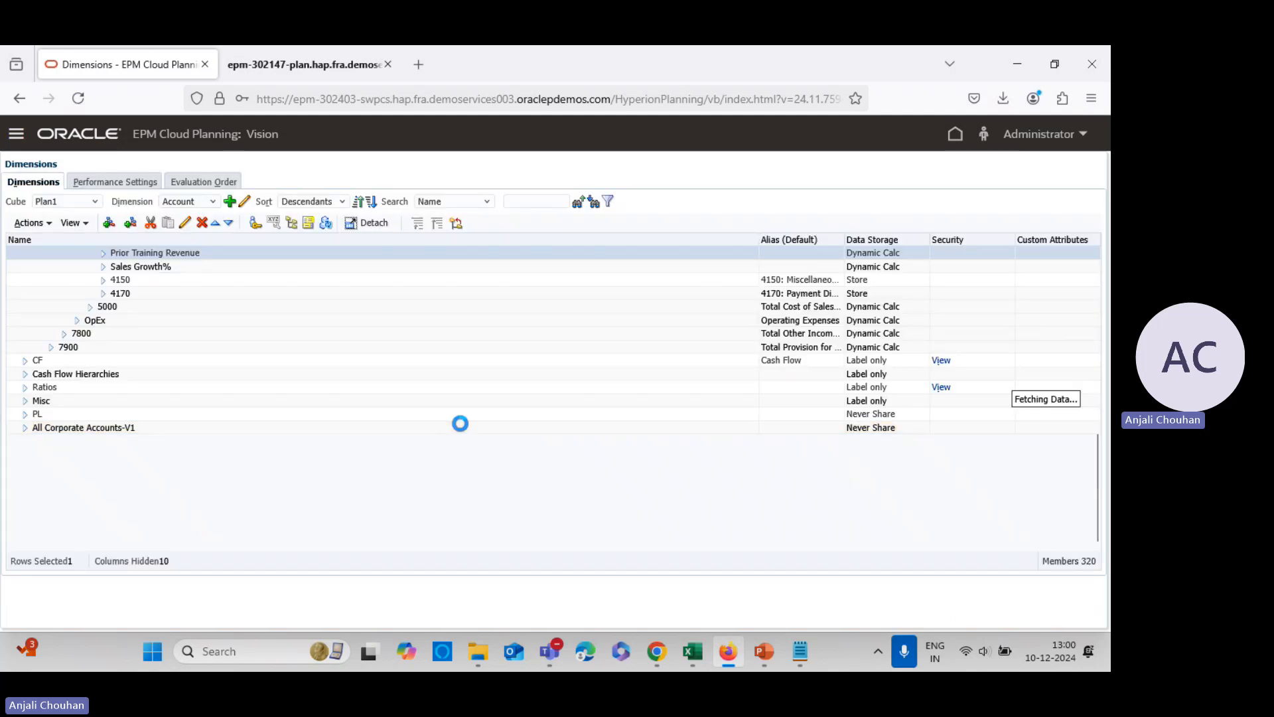
- Open the Sales Growth% member under 4001, display its Plan1 member formula, and validate and save it
left_click(174, 383)
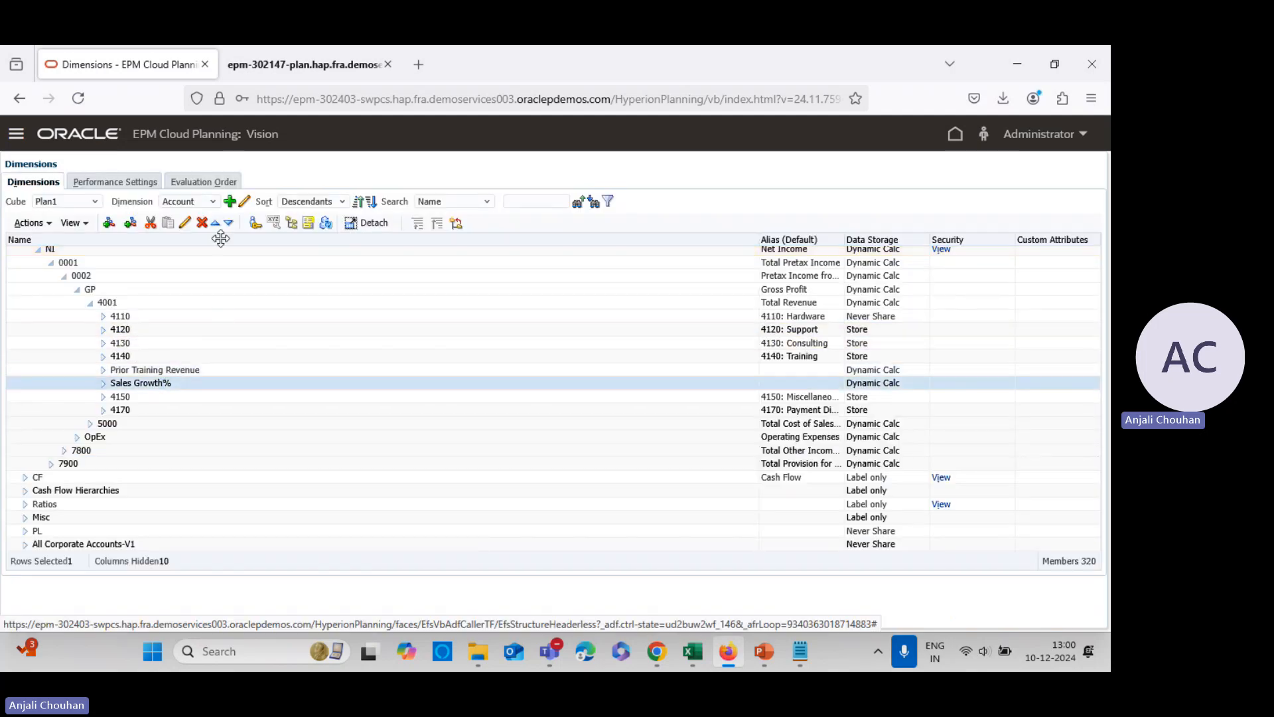
left_click(186, 224)
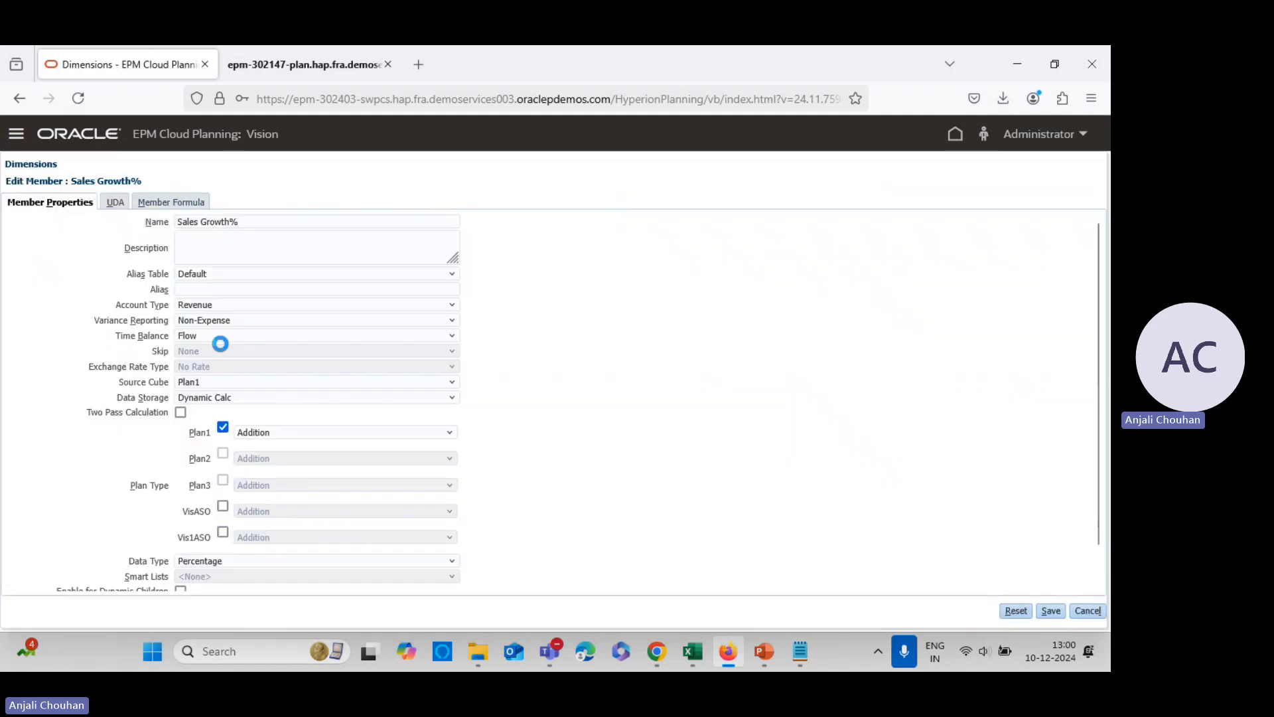
left_click(163, 202)
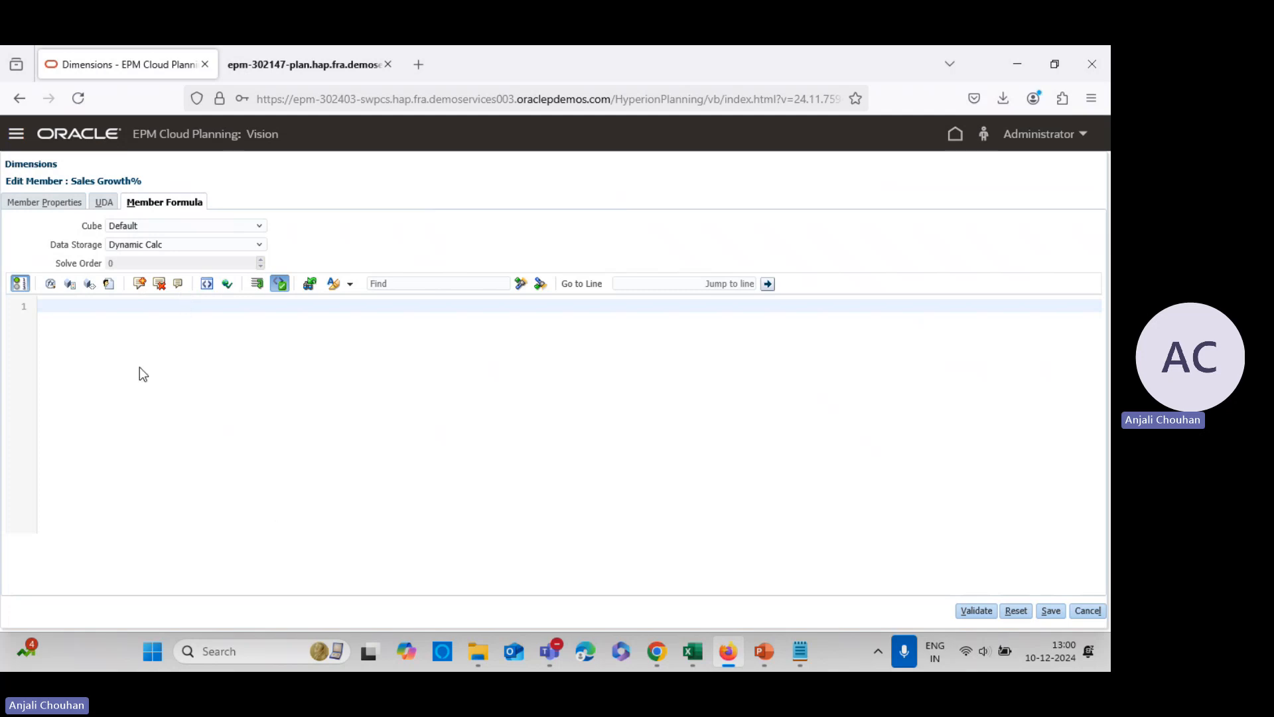
left_click(154, 225)
left_click(153, 262)
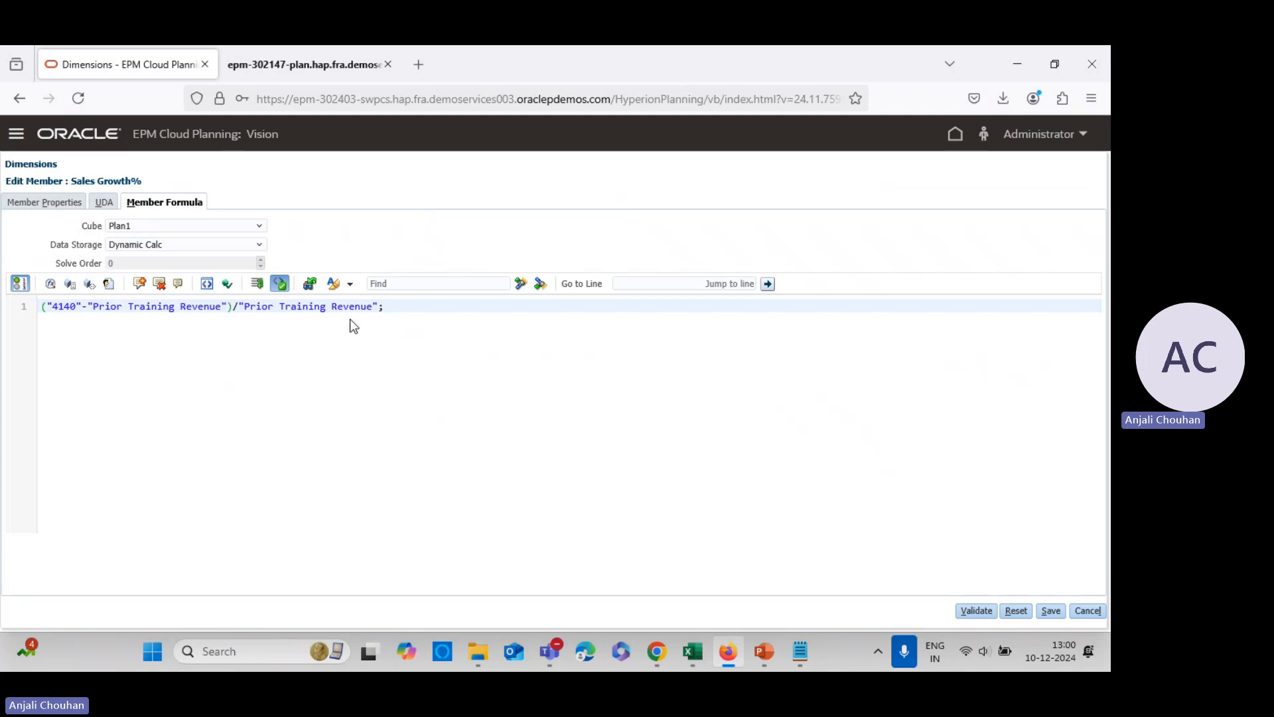
left_click(986, 611)
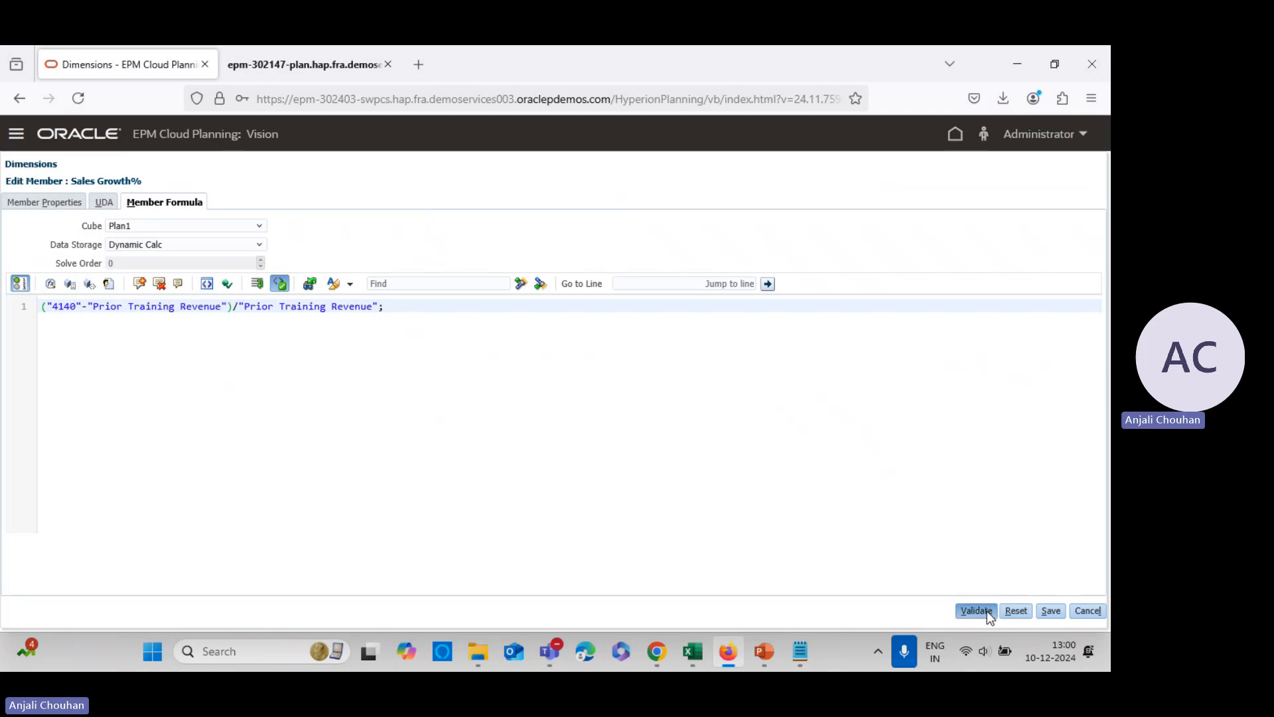
left_click(1050, 611)
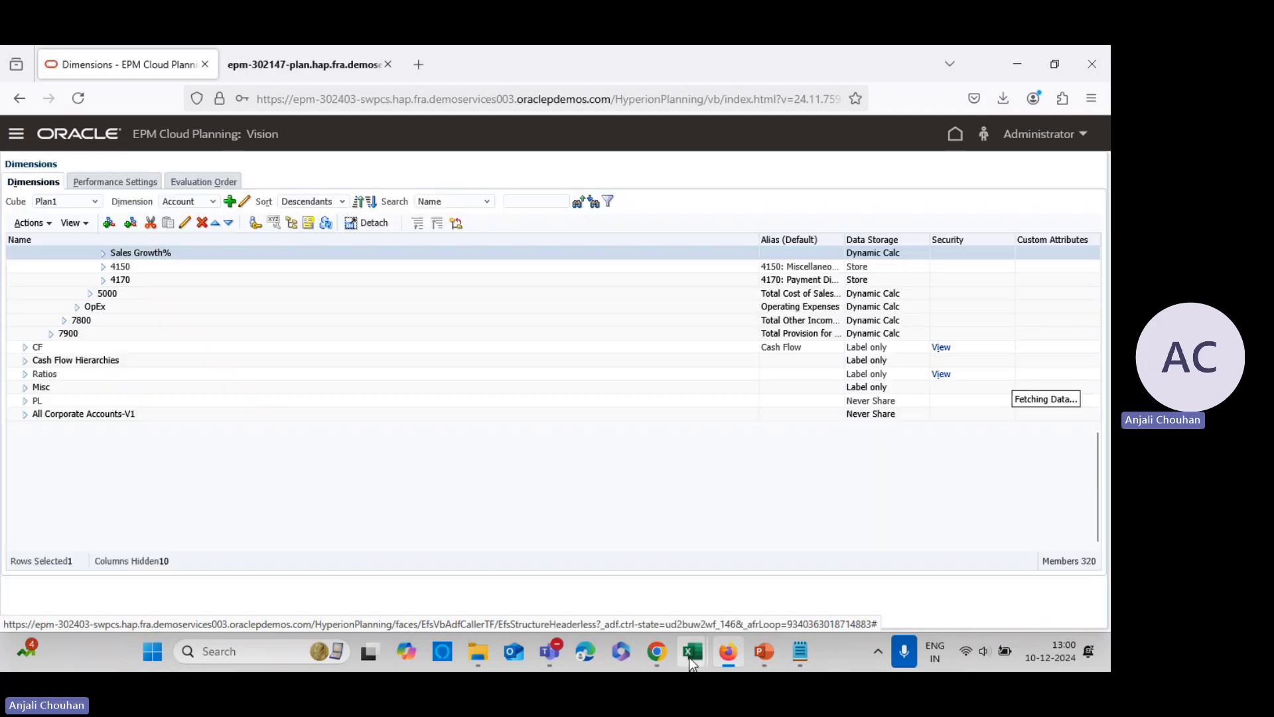
- Switch to the Sales Growth Validation workbook in Excel and start Smart View ad hoc analysis on the Plan1 cube in the Requirement sheet
mouse_move(690, 655)
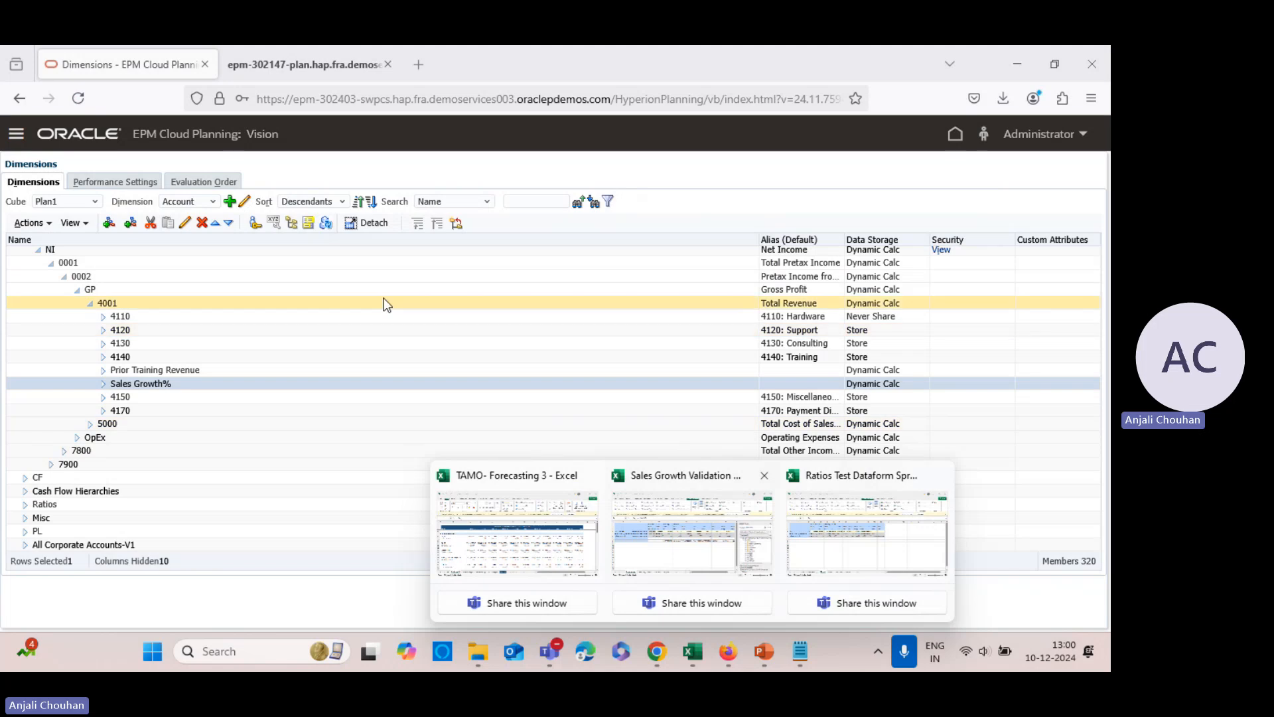
left_click(652, 549)
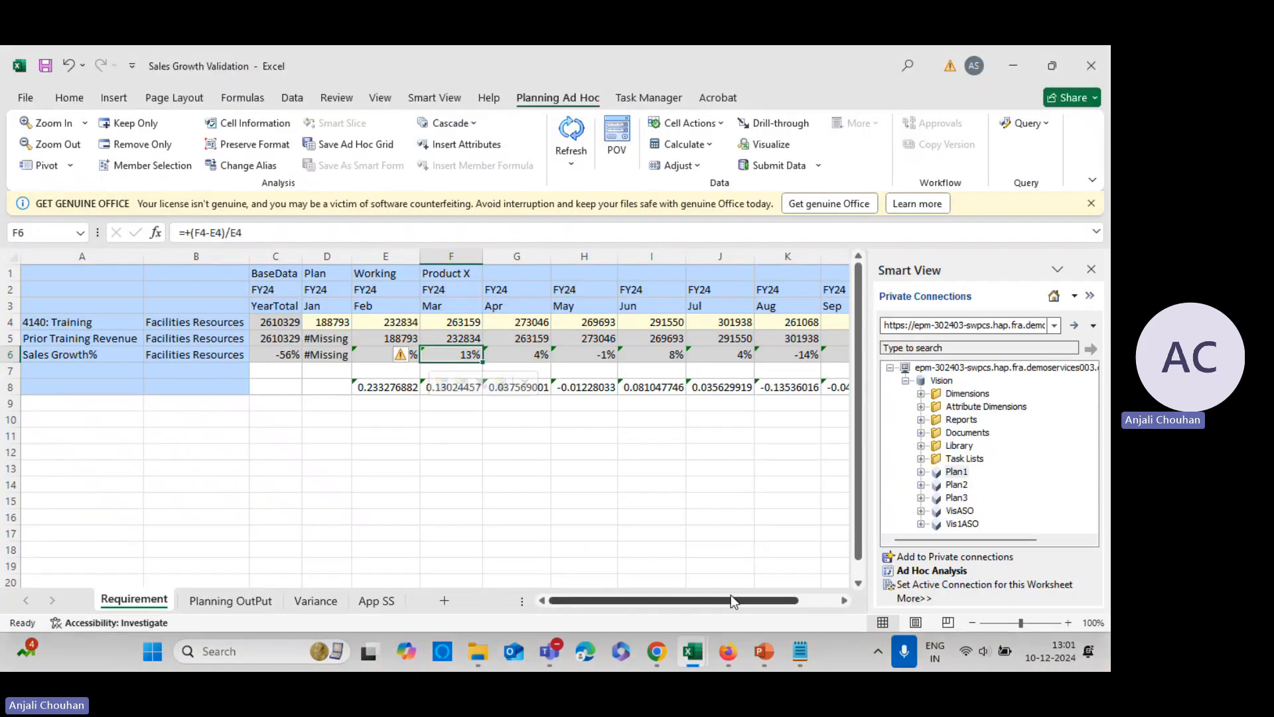
left_click(919, 569)
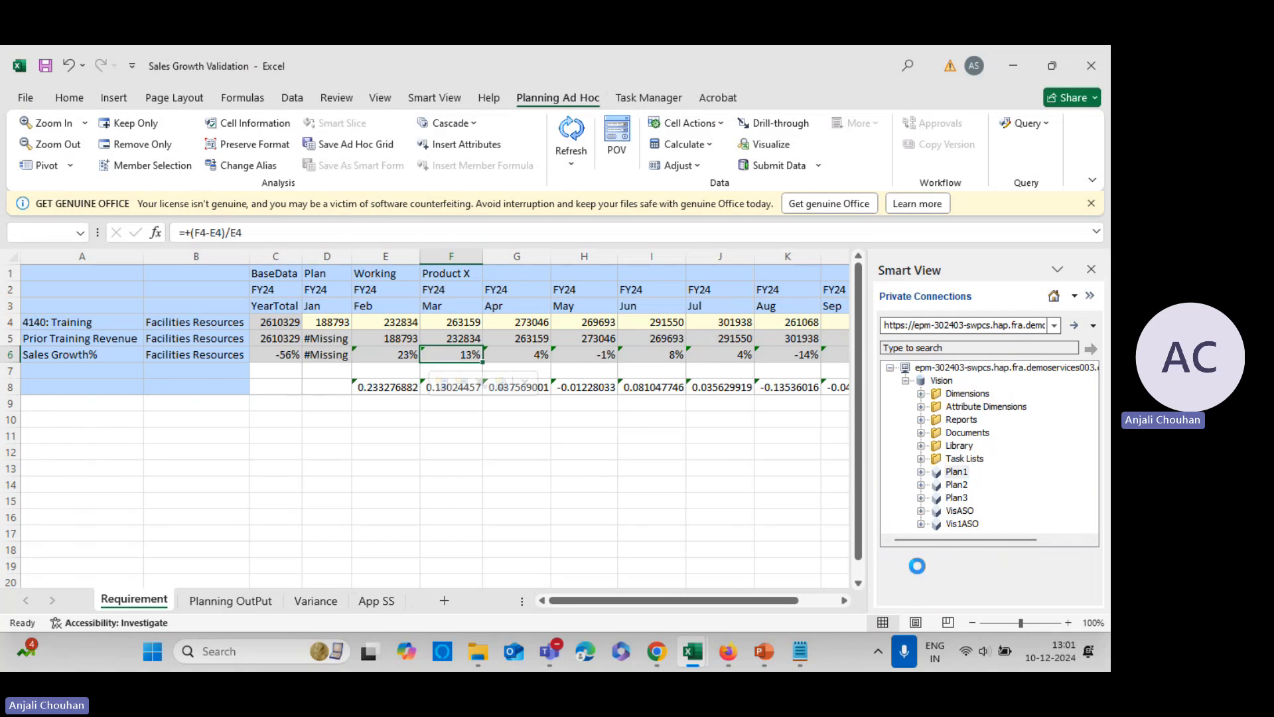
left_click(525, 402)
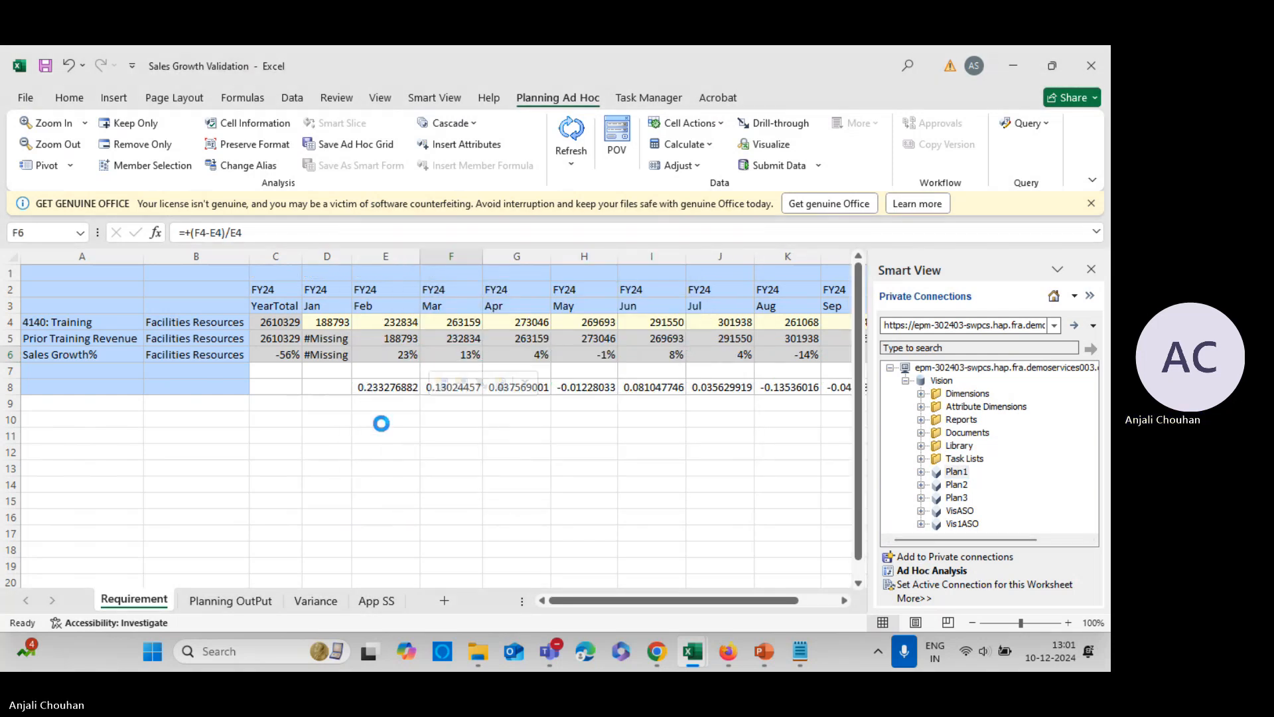
- Review the January to June Training revenues and compare them with the Prior Training Revenue row
left_click(323, 321)
left_click_drag(324, 320, 662, 321)
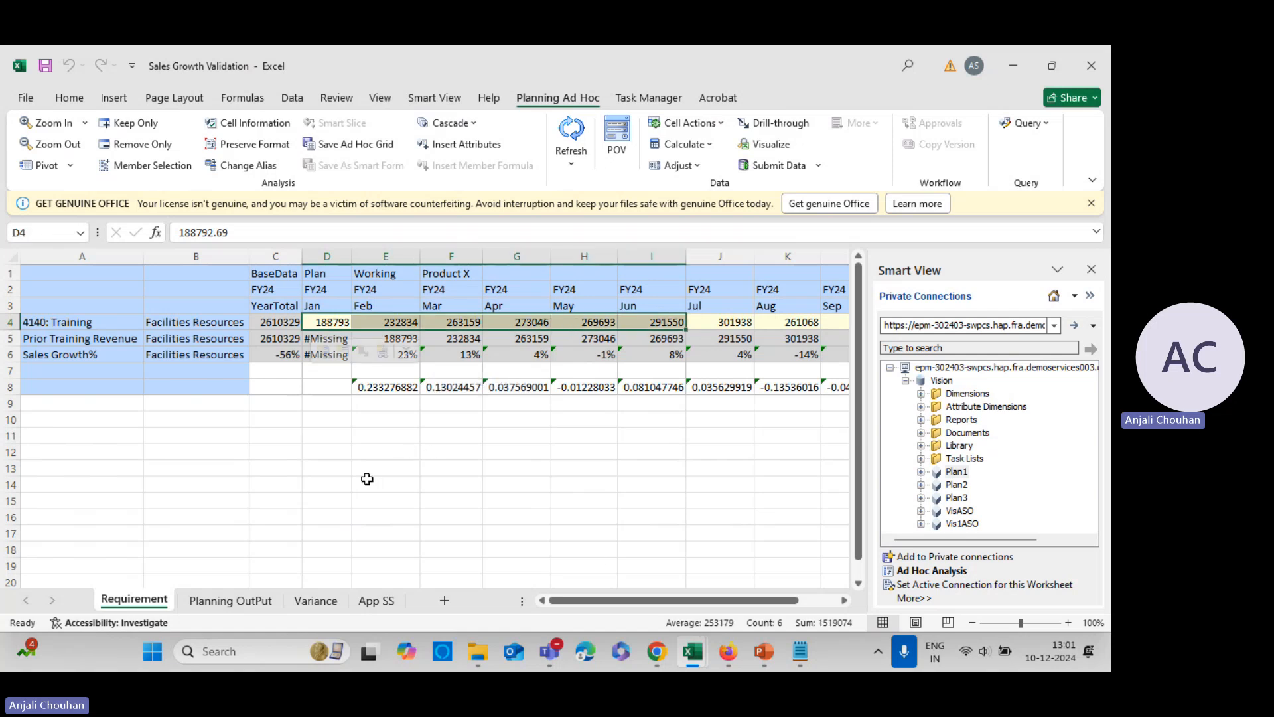
left_click(289, 447)
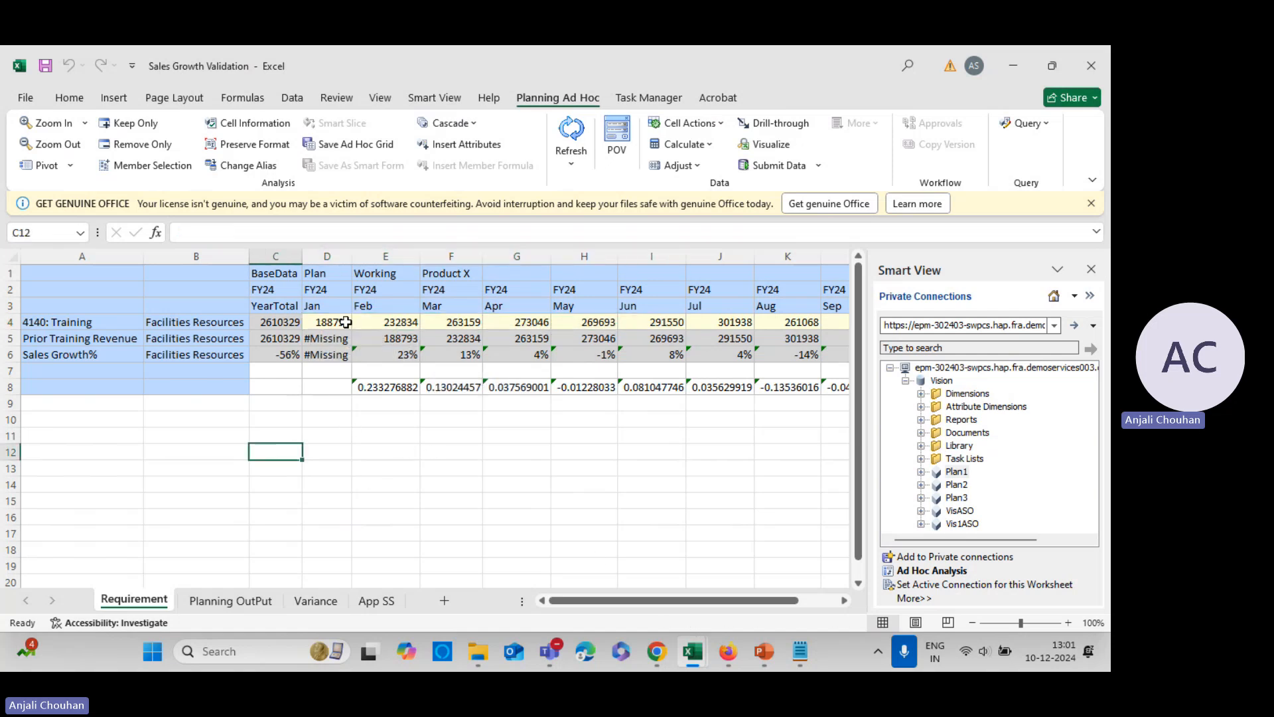
left_click_drag(346, 322, 664, 322)
left_click(360, 515)
left_click(100, 338)
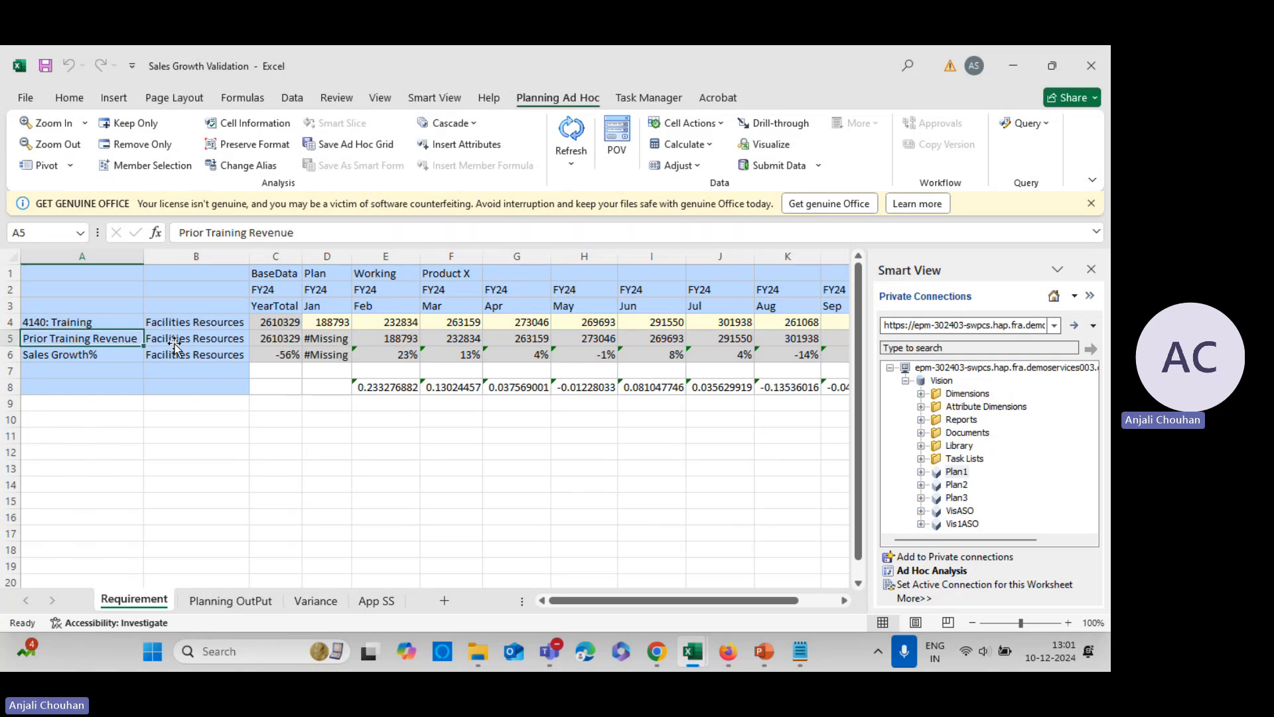
left_click(401, 338)
left_click(331, 323)
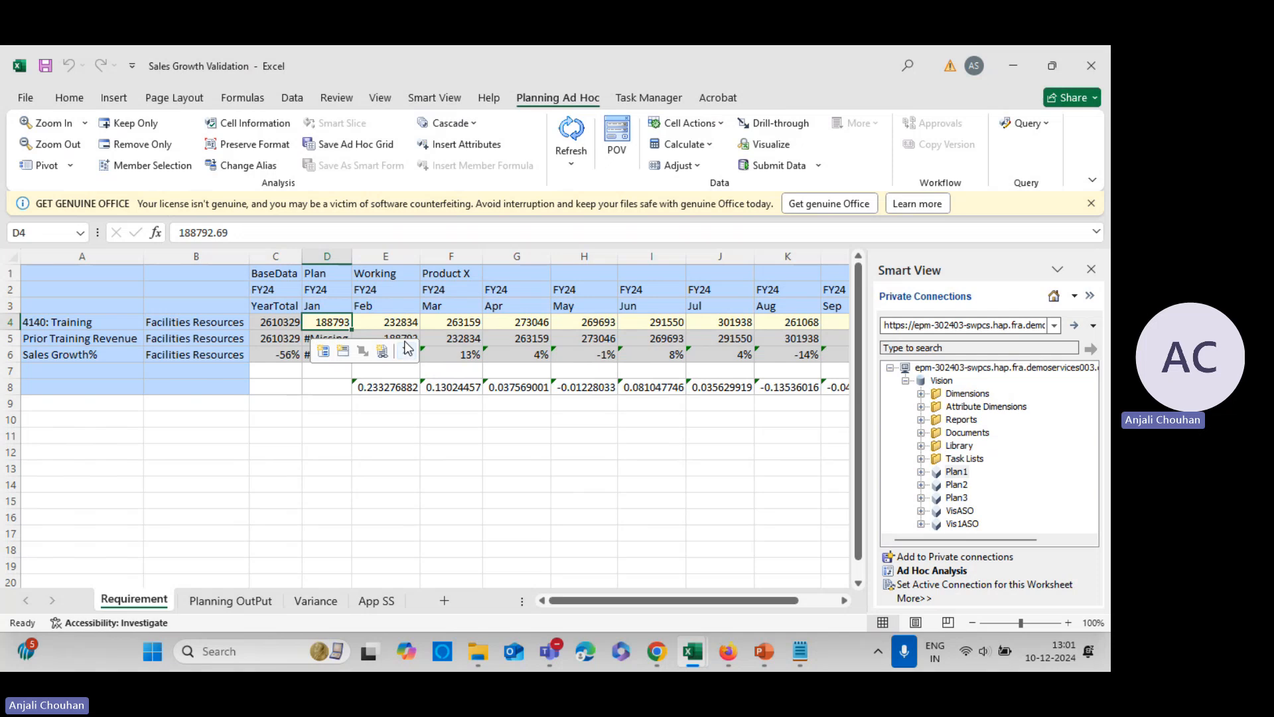
left_click(401, 321)
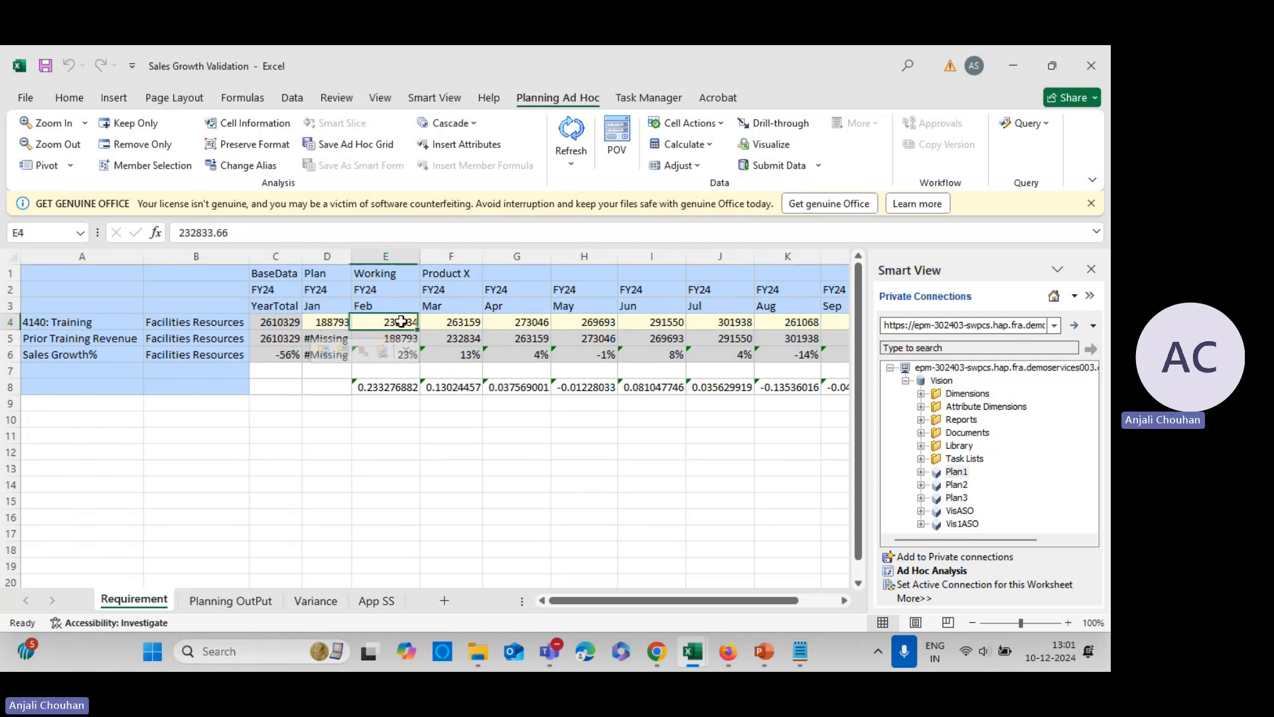
- Calculate February's Training revenue growth over January in cell E10 with the formula +E4/D4-1
left_click(381, 418)
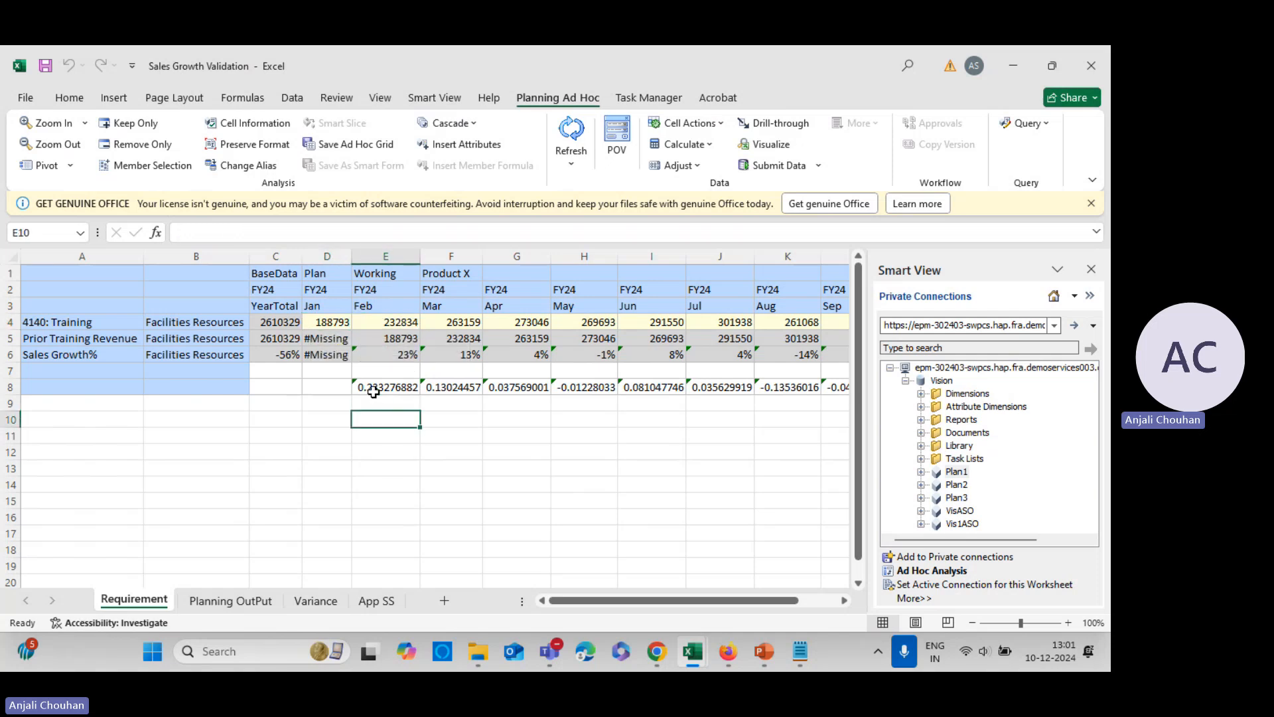
type("+")
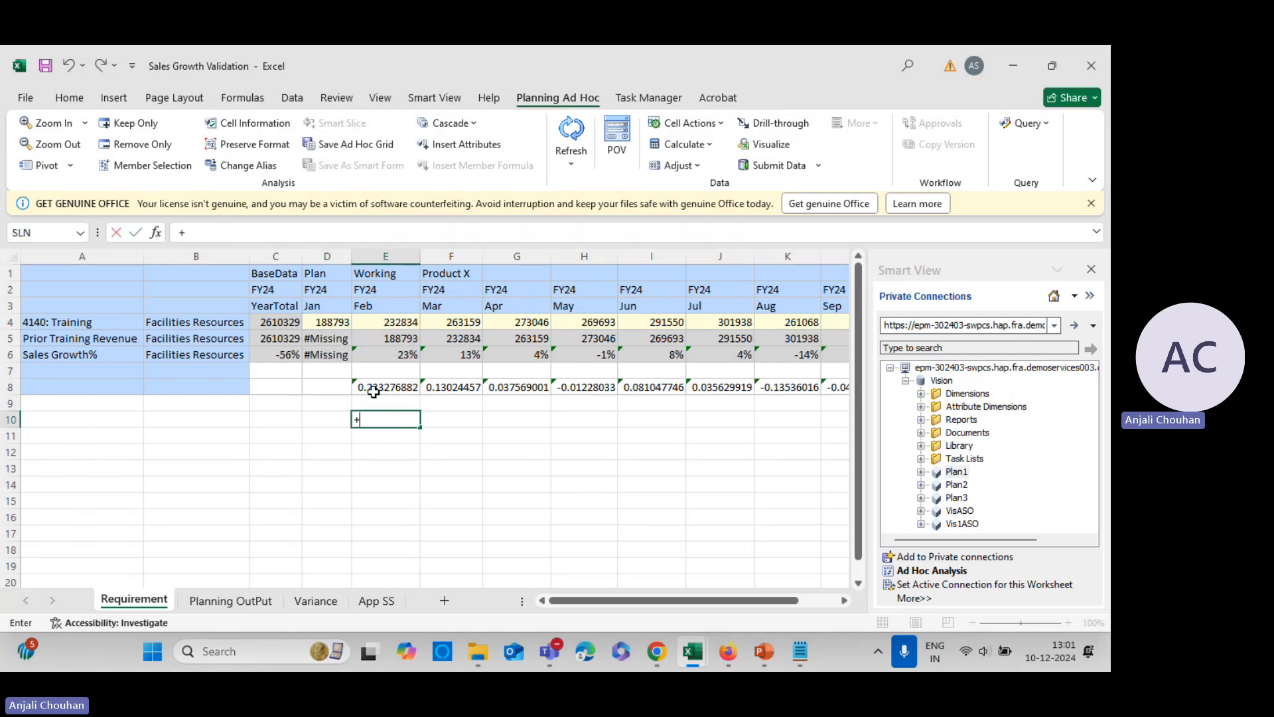
left_click(395, 323)
type("/")
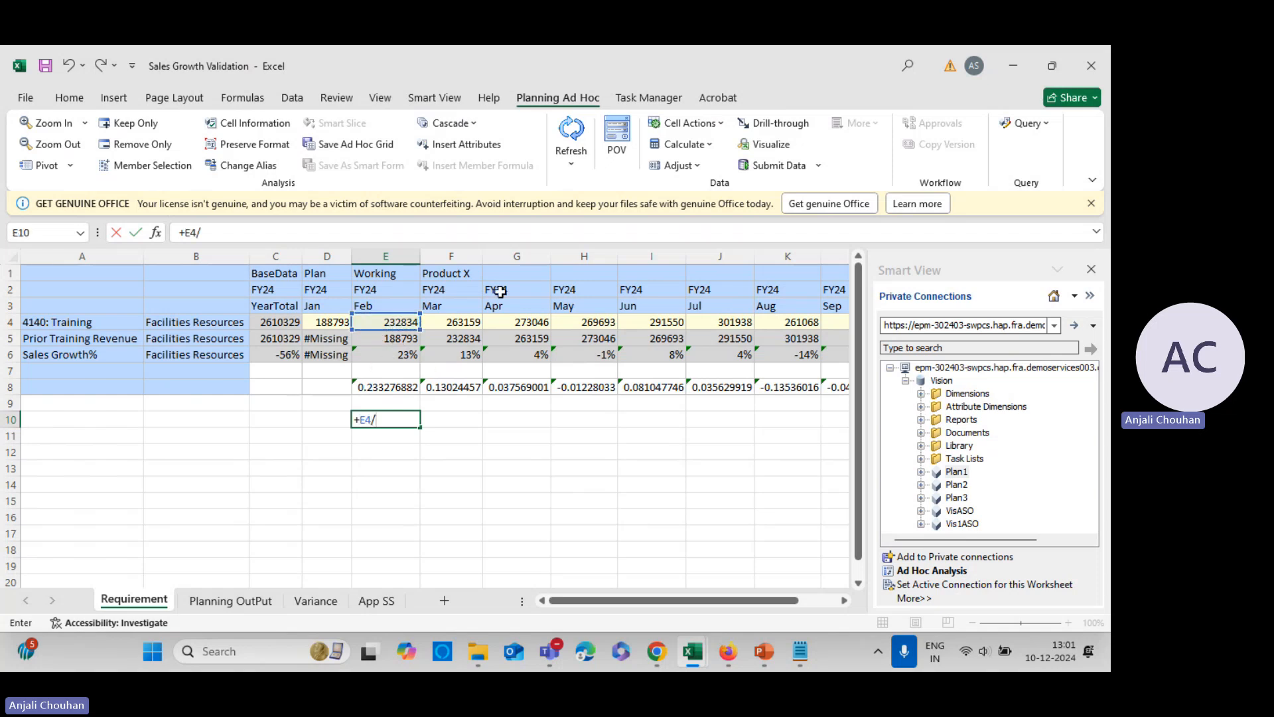
left_click(332, 321)
type("-1")
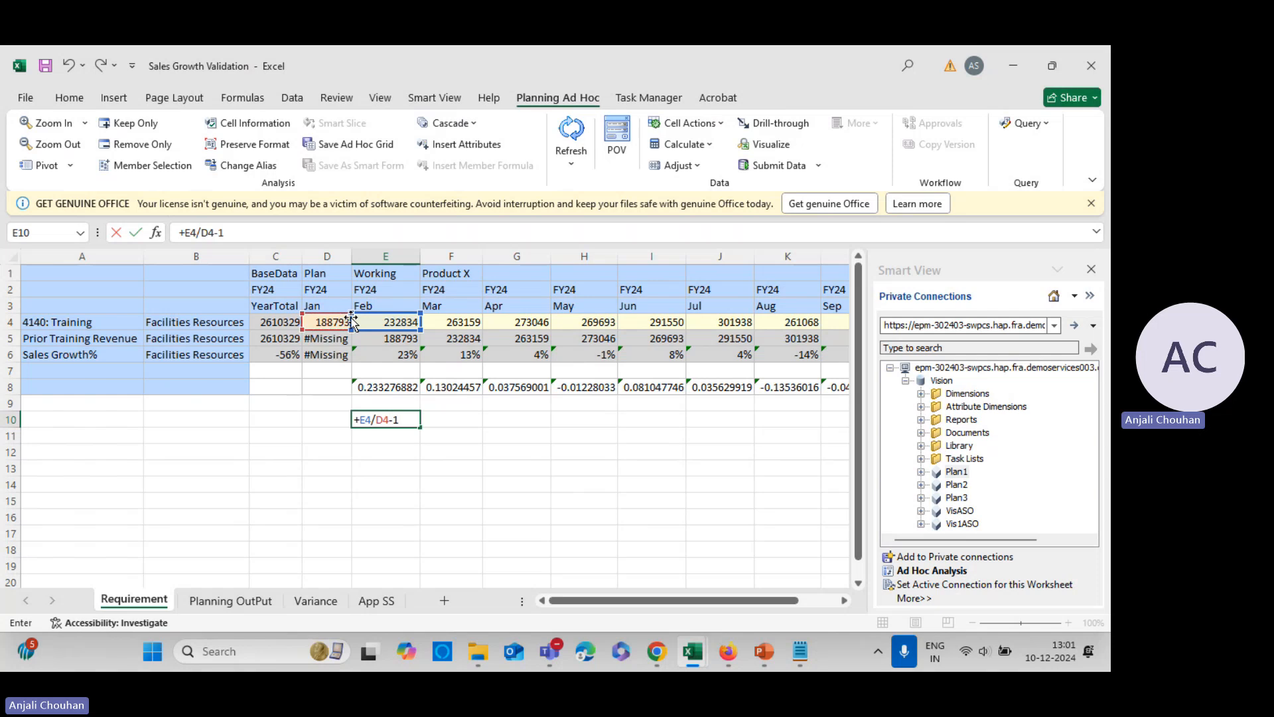
key("ctrl+Return")
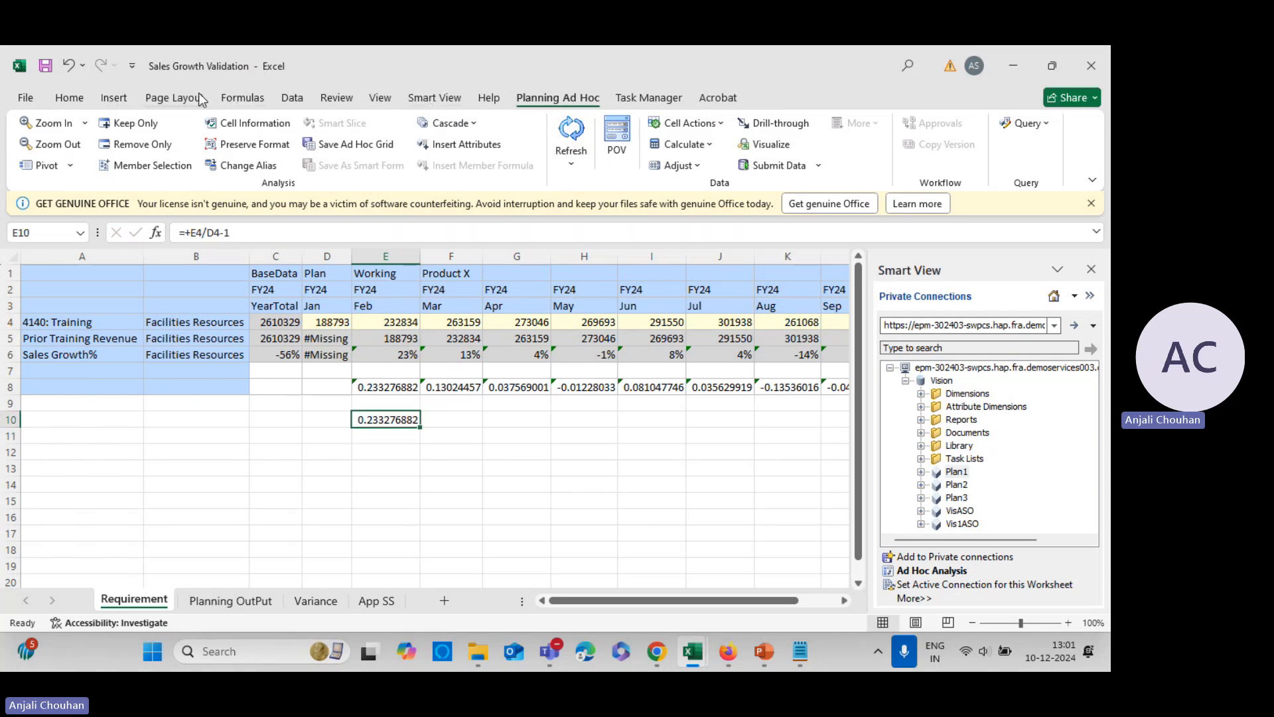
- Format the growth check in E10 as a percentage and fill the formula across to June in I10
left_click(69, 98)
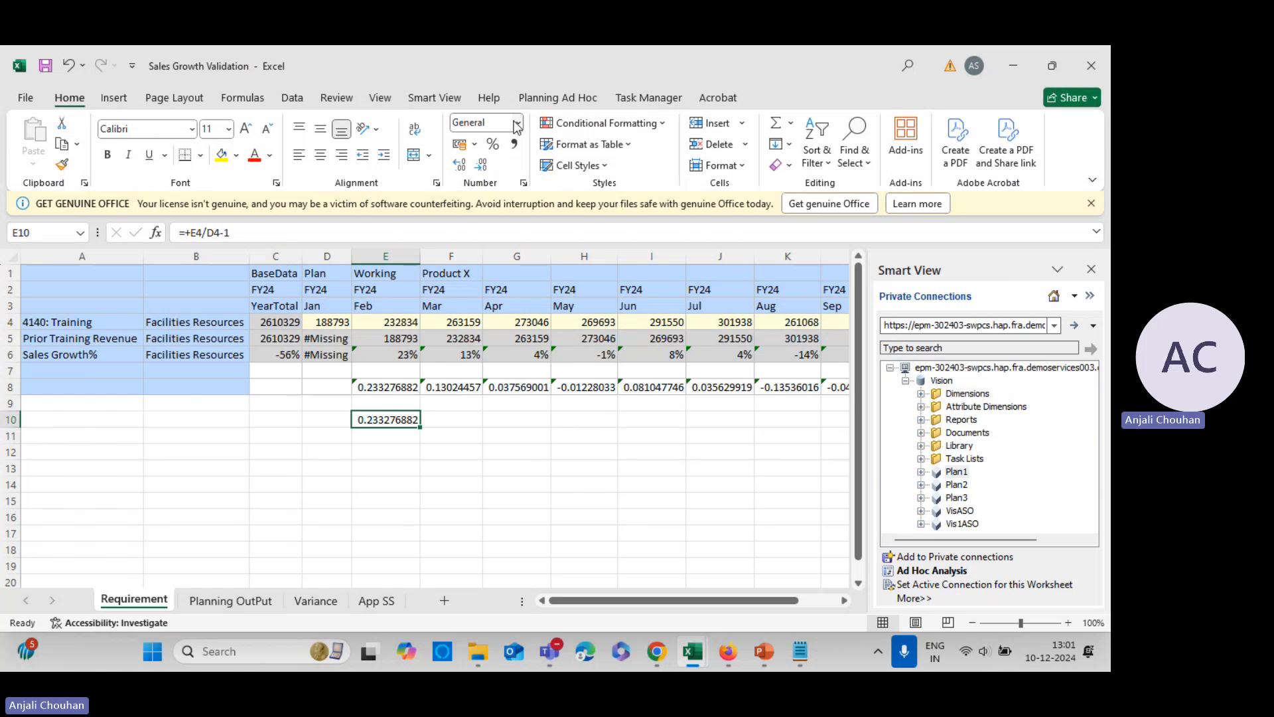
left_click(517, 127)
left_click(479, 428)
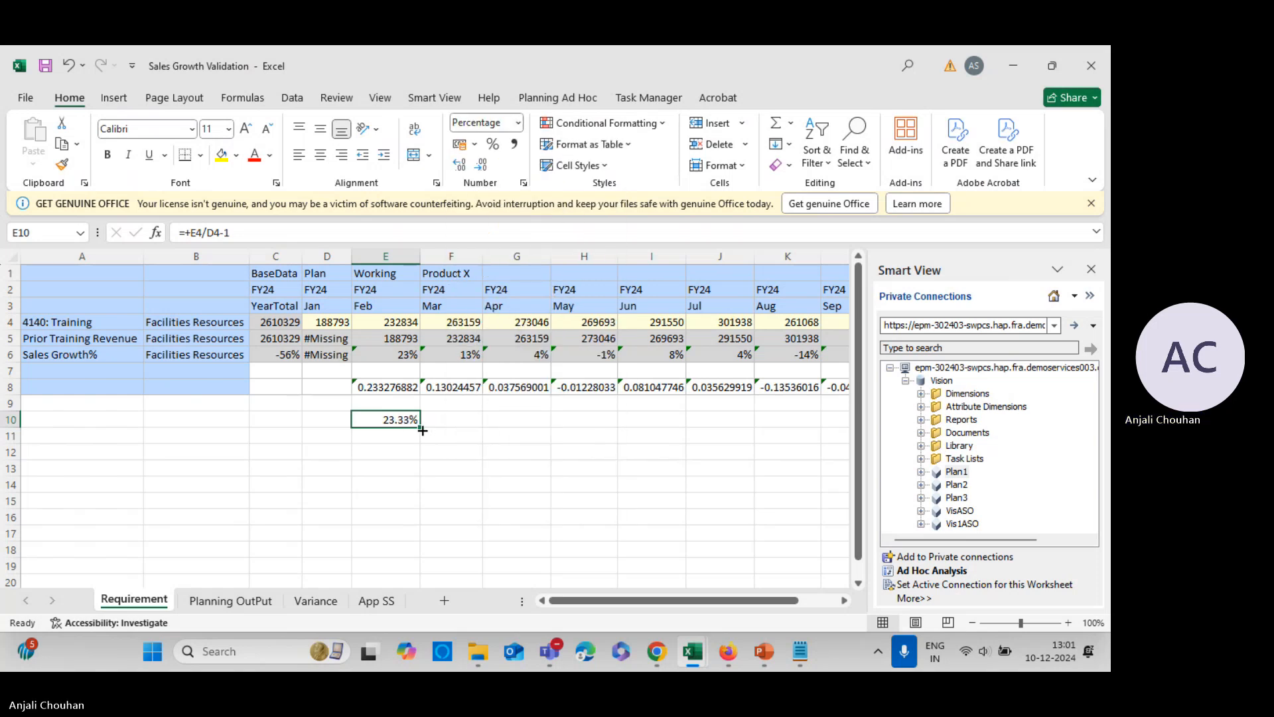
left_click_drag(422, 430, 684, 428)
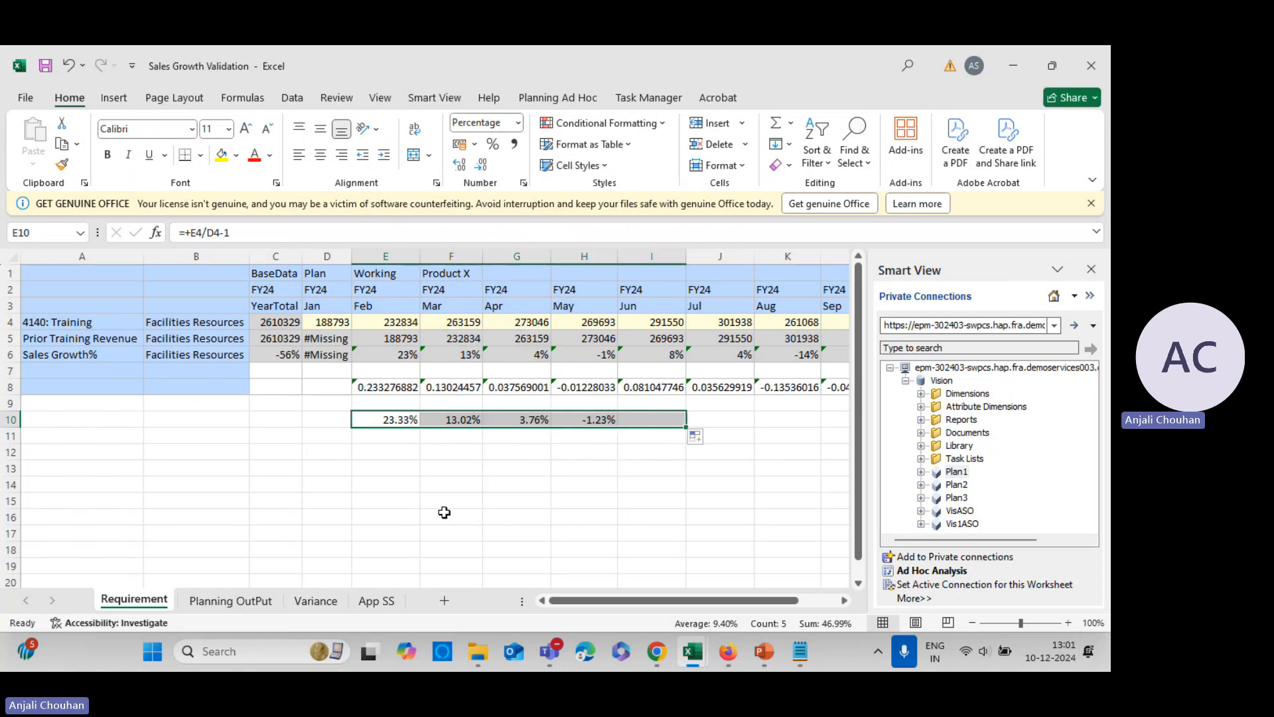
left_click(455, 435)
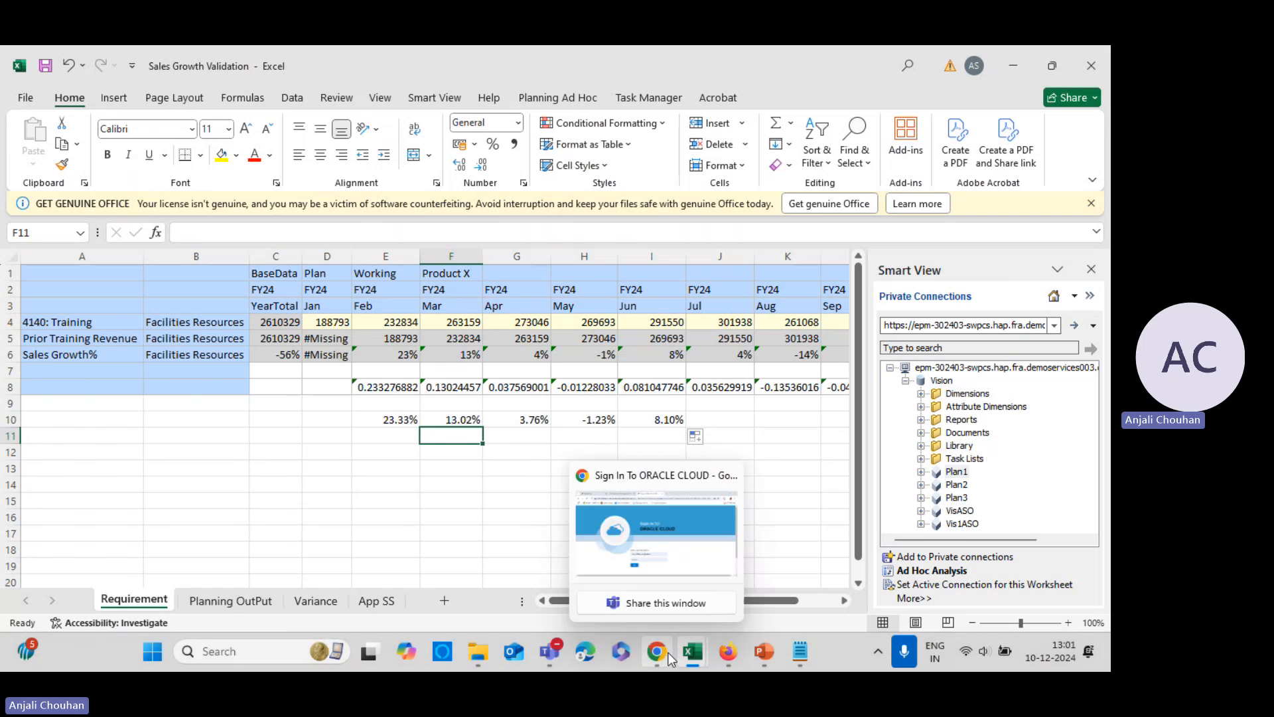
- Compare the growth percentages with the Sales Growth row on the HistoricalFS sheet of TAMO- Forecasting 3, and return to the validation workbook
left_click(530, 574)
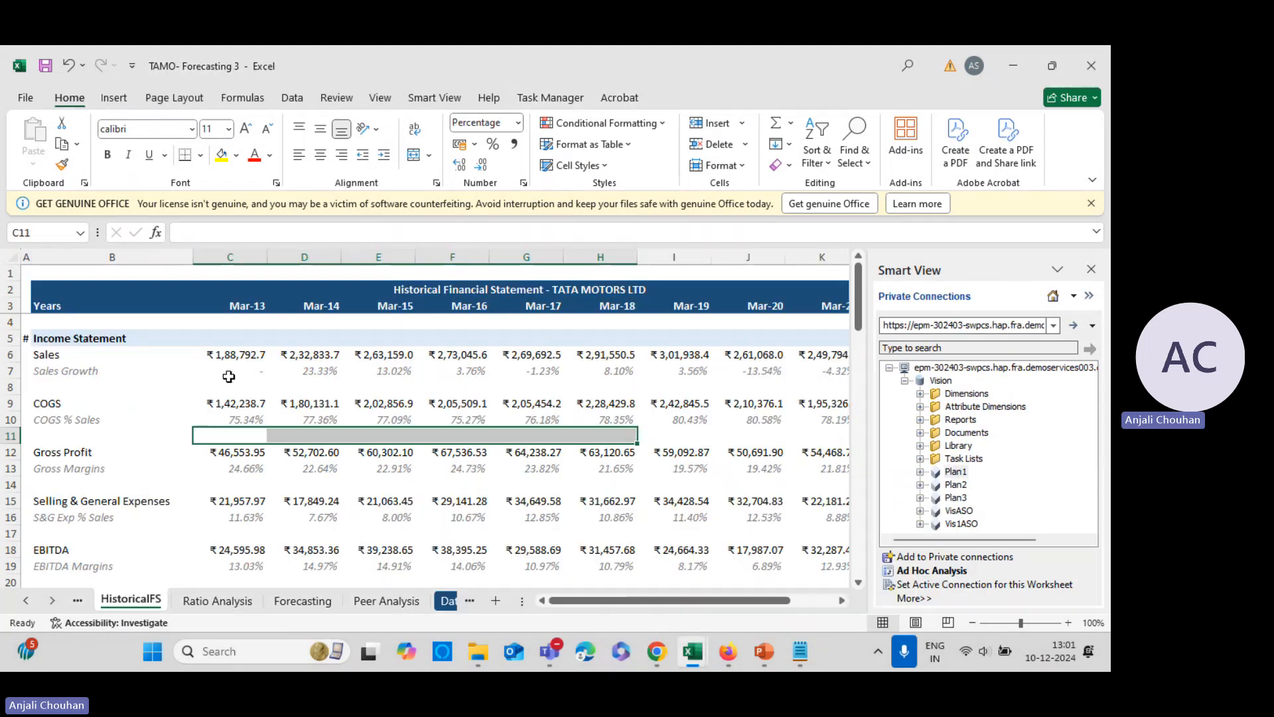
key("alt+Tab")
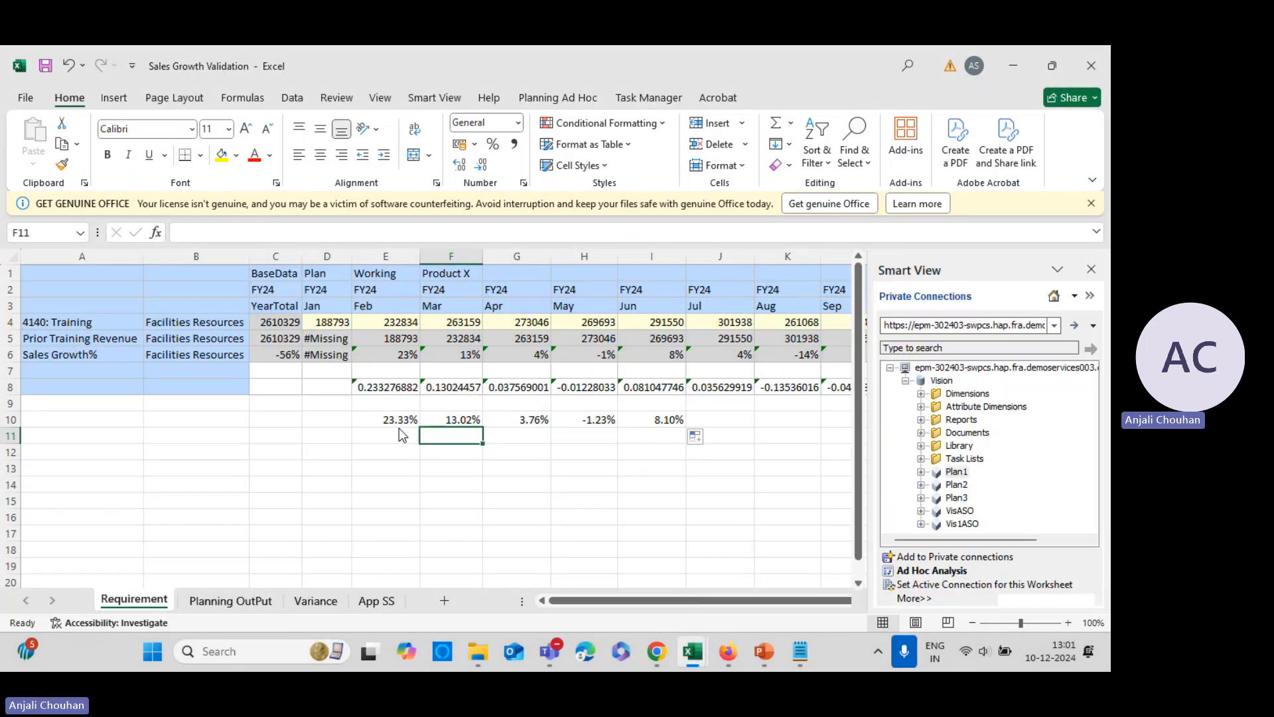
- Compare the monthly growth percentages in row 10 with the Sales Growth row on the HistoricalFS sheet, starting with March against Mar-15
left_click(455, 420)
key("alt+Tab")
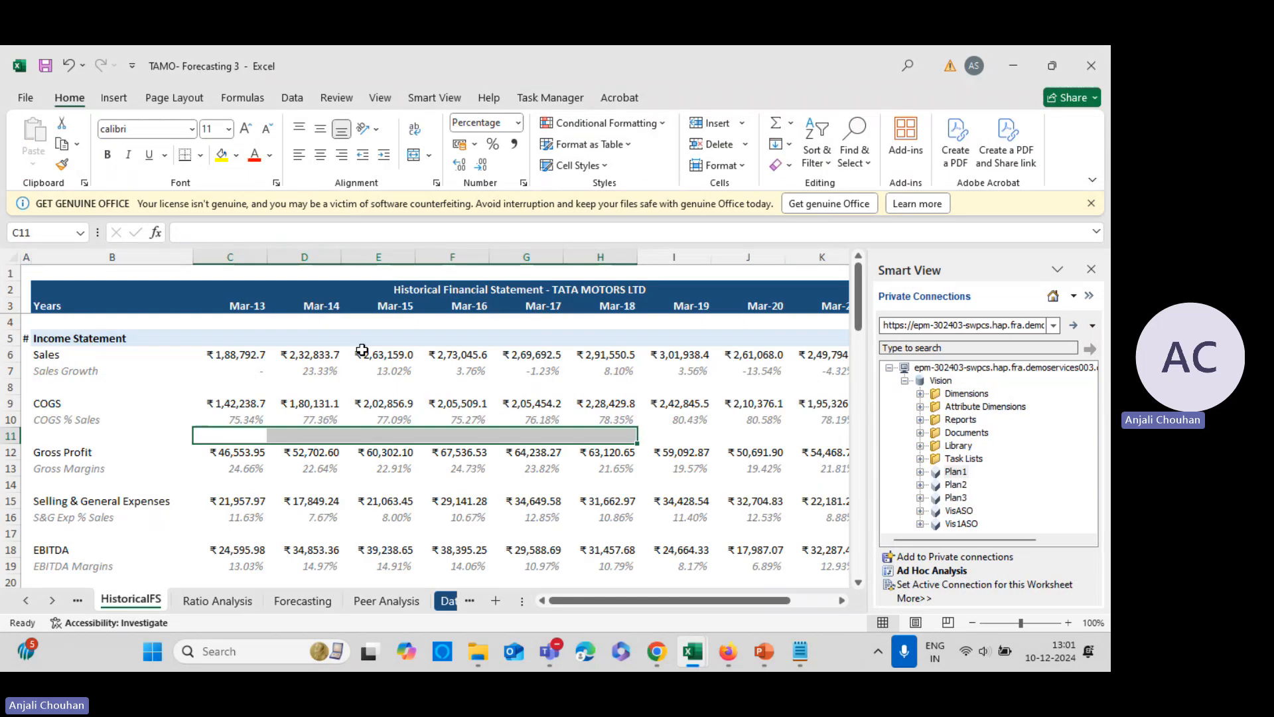
left_click(331, 370)
left_click(377, 372)
key("alt+Tab")
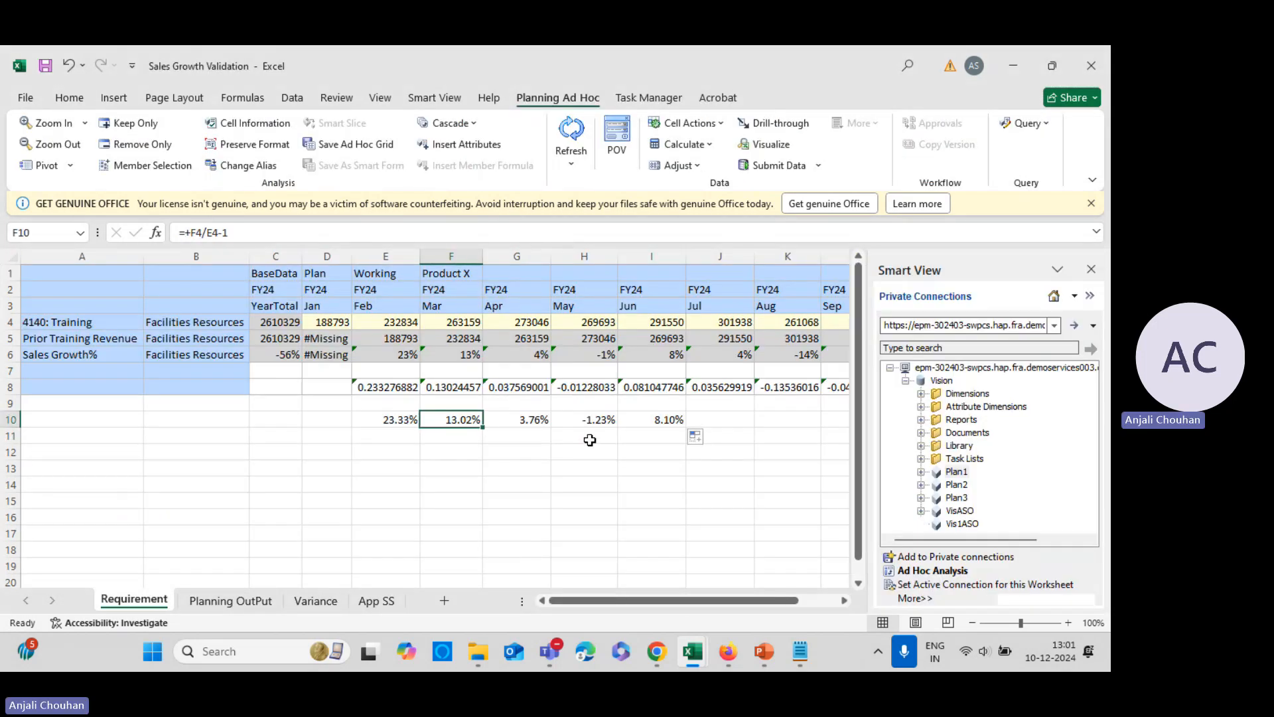
key("alt+Tab")
key("alt+Tab")
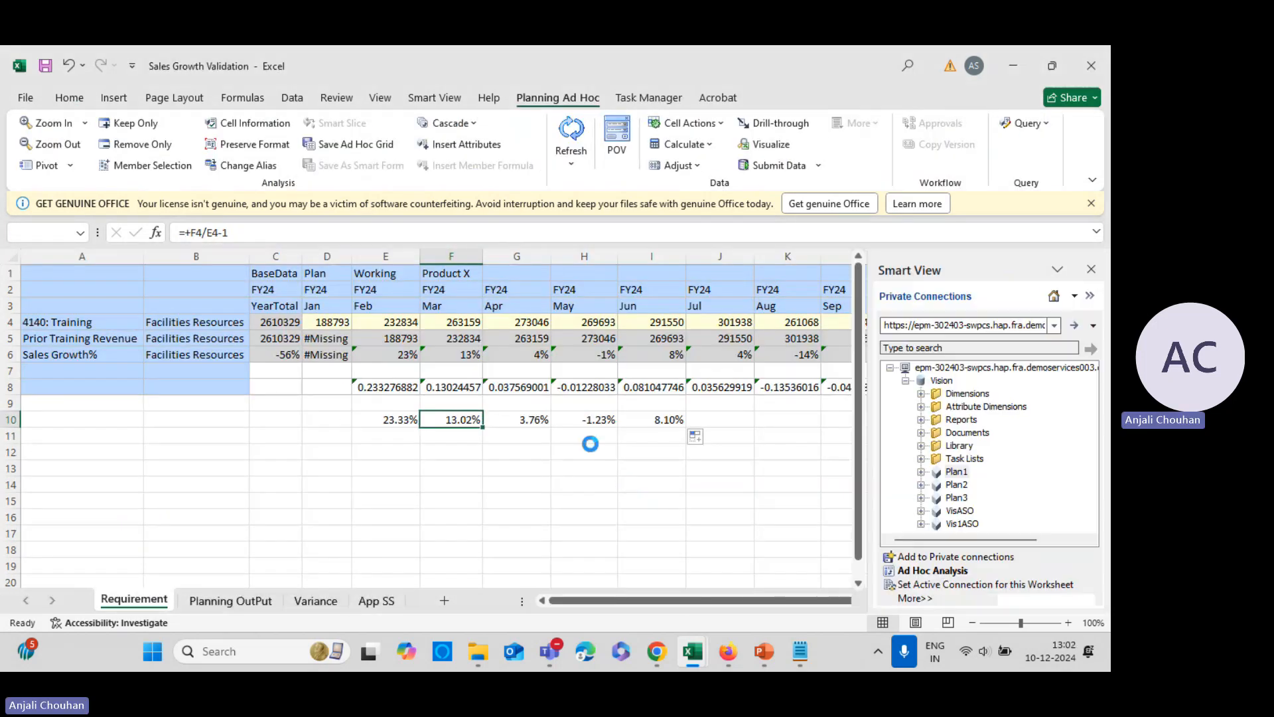
key("alt+Tab")
key("alt+Tab")
left_click(571, 455)
- Highlight the whole Sales Growth row on HistoricalFS with a light green fill and bold black text
key("alt+Tab")
left_click_drag(51, 376, 829, 373)
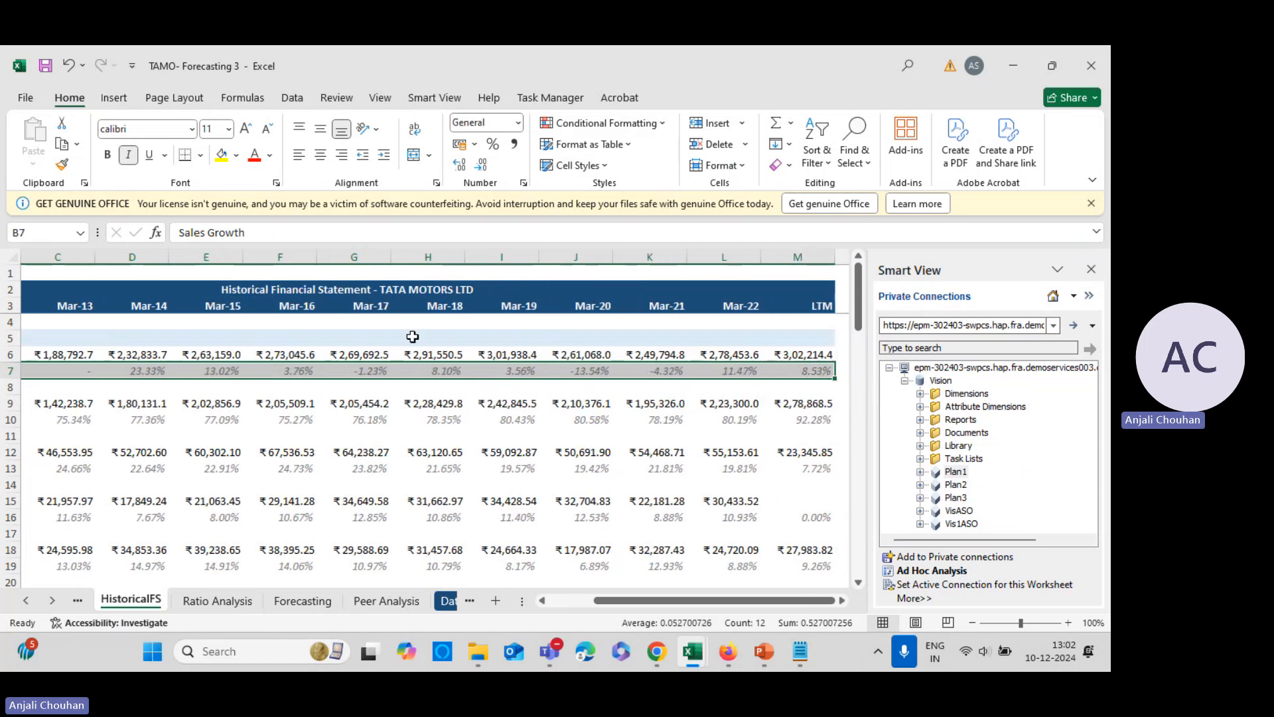
left_click(236, 155)
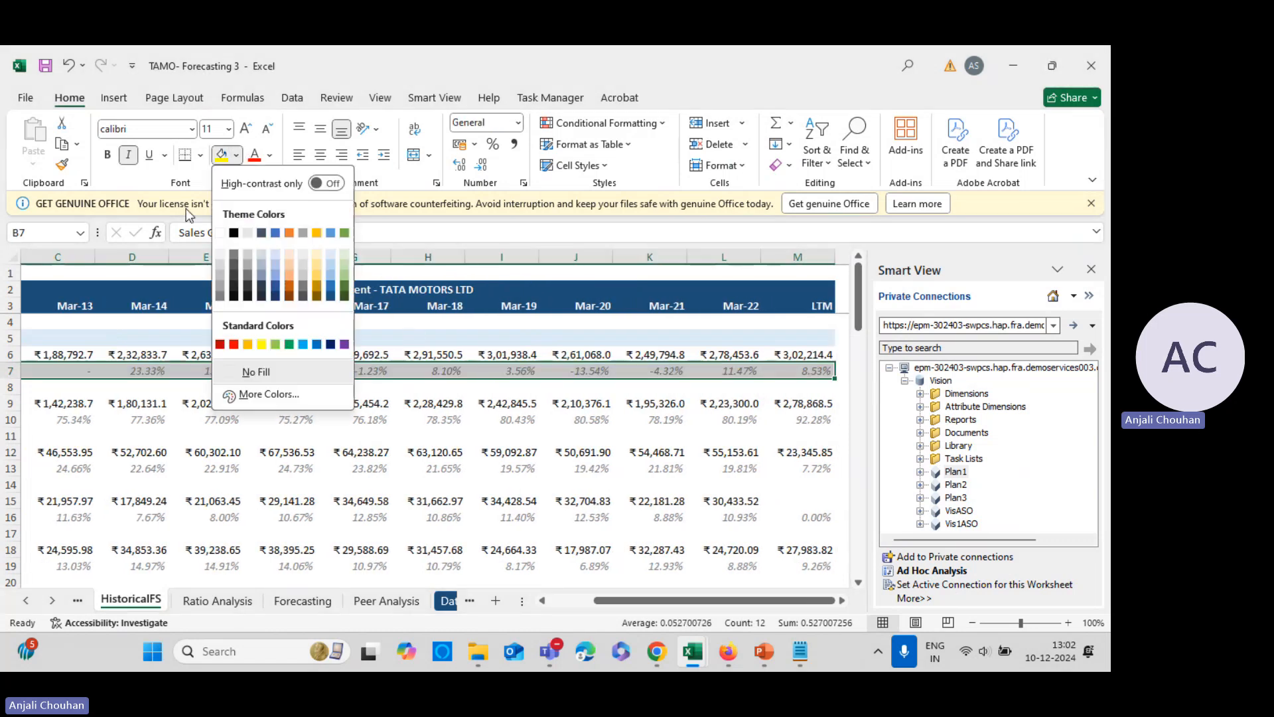
left_click(276, 344)
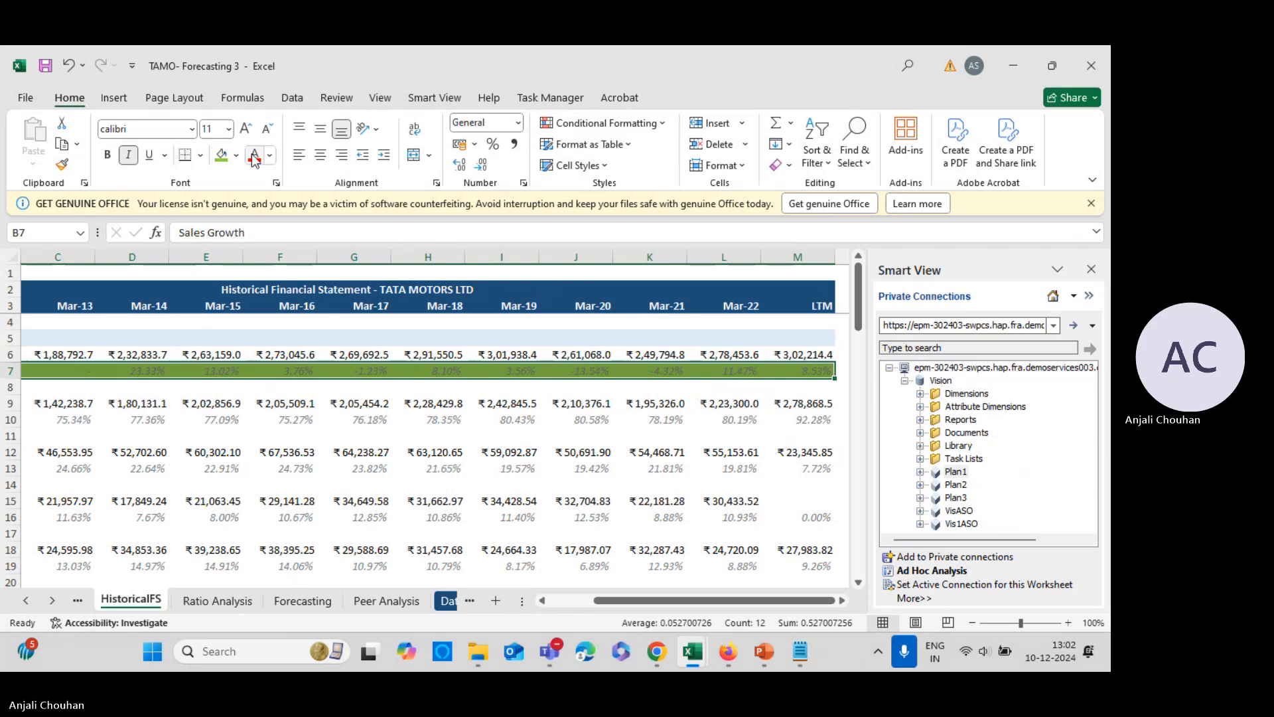
left_click(107, 155)
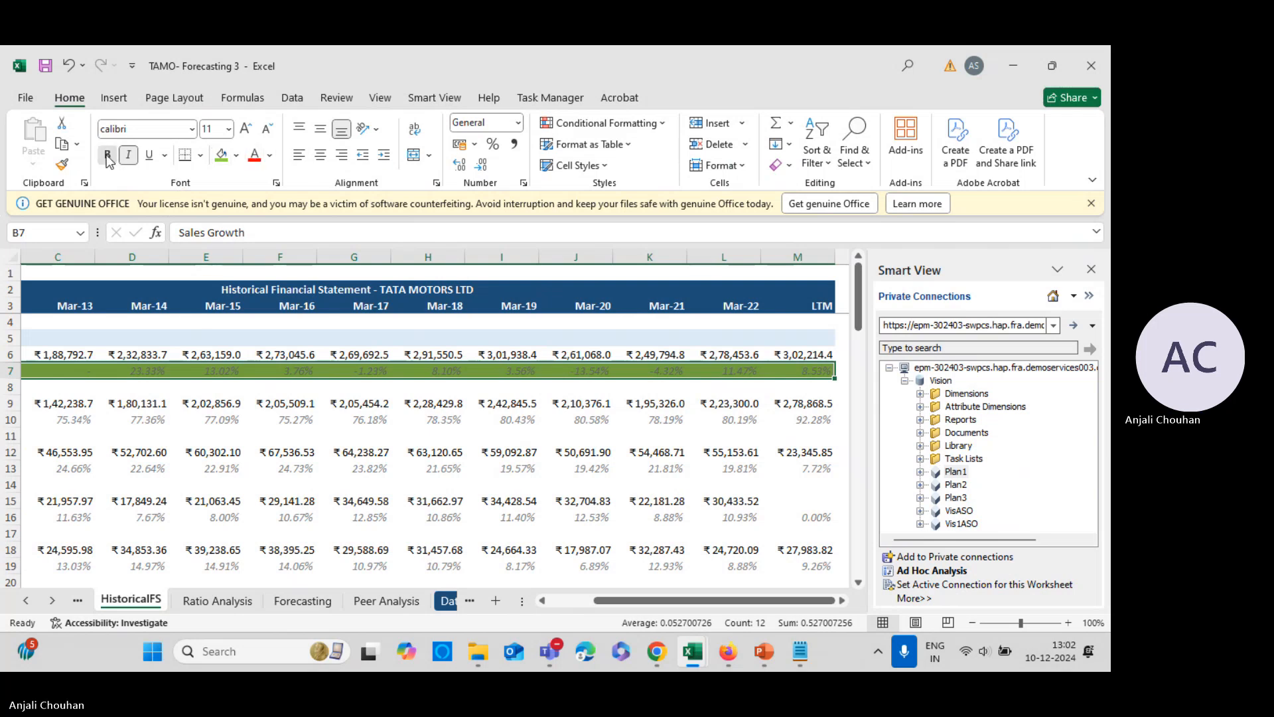
left_click(270, 155)
left_click(298, 178)
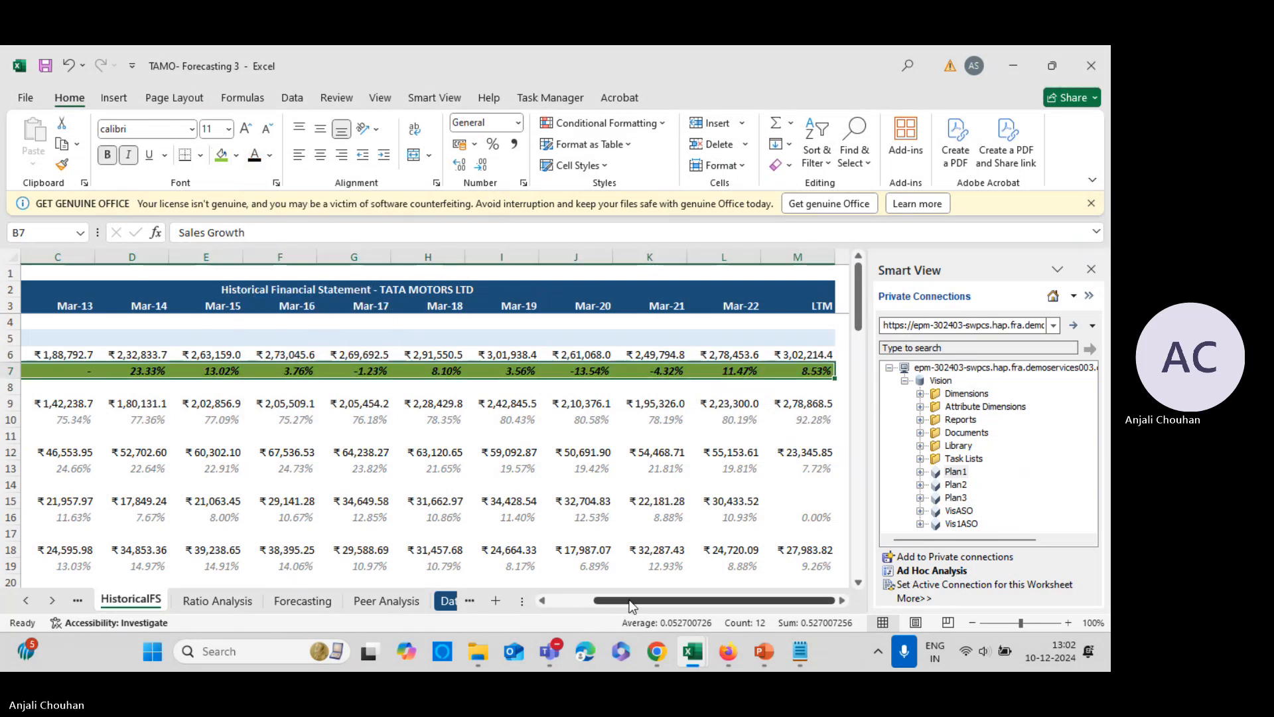
- Inspect the formula behind the Mar-13 COGS figure in cell C9 of HistoricalFS
left_click_drag(598, 600, 553, 600)
left_click(113, 452)
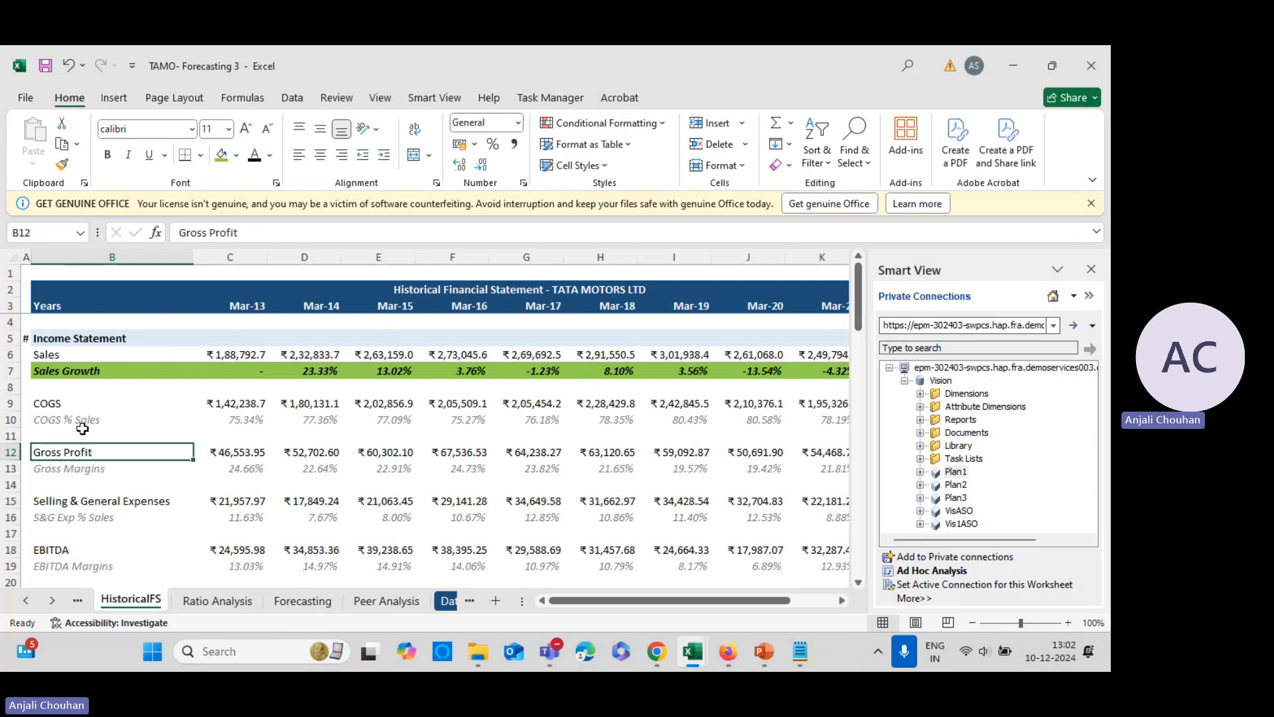
left_click(247, 406)
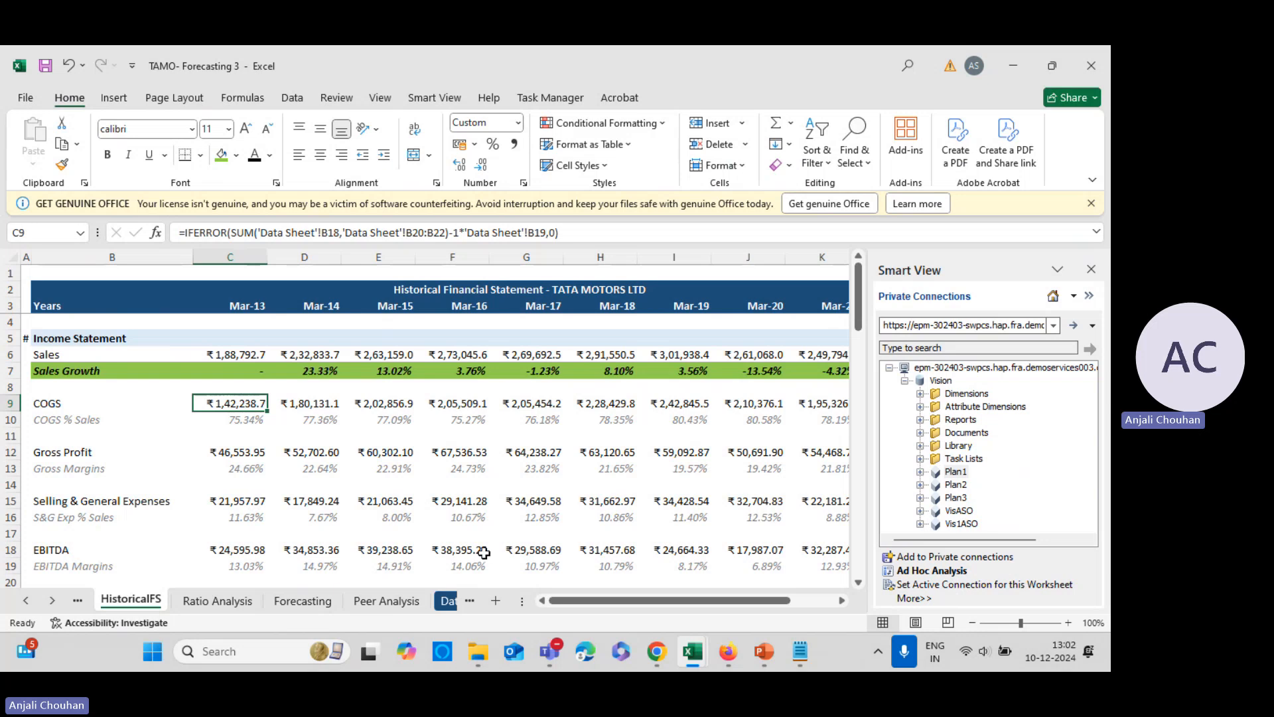
- Switch to Oracle EPM Planning, check the Plan1 member formula of COGS under Misllaneous Drivers and close the member without saving
key("alt+Tab")
left_click(665, 656)
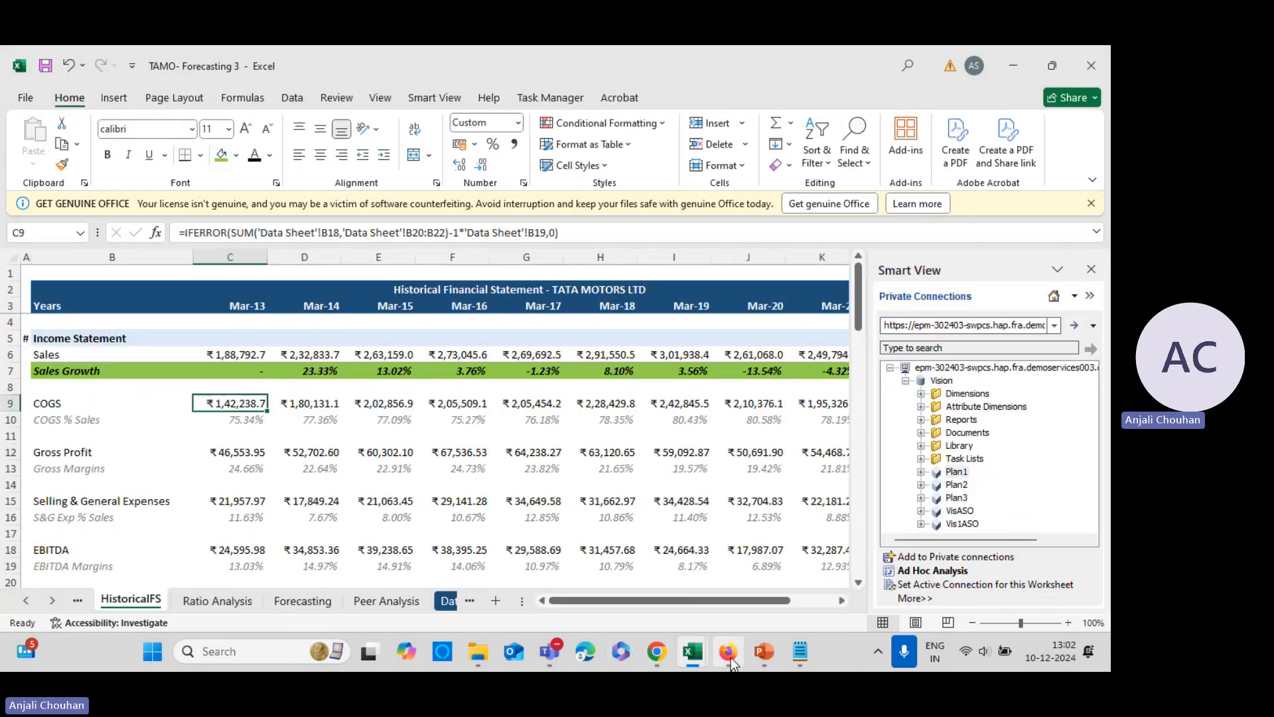
left_click(728, 651)
scroll(99, 295, "up", 4)
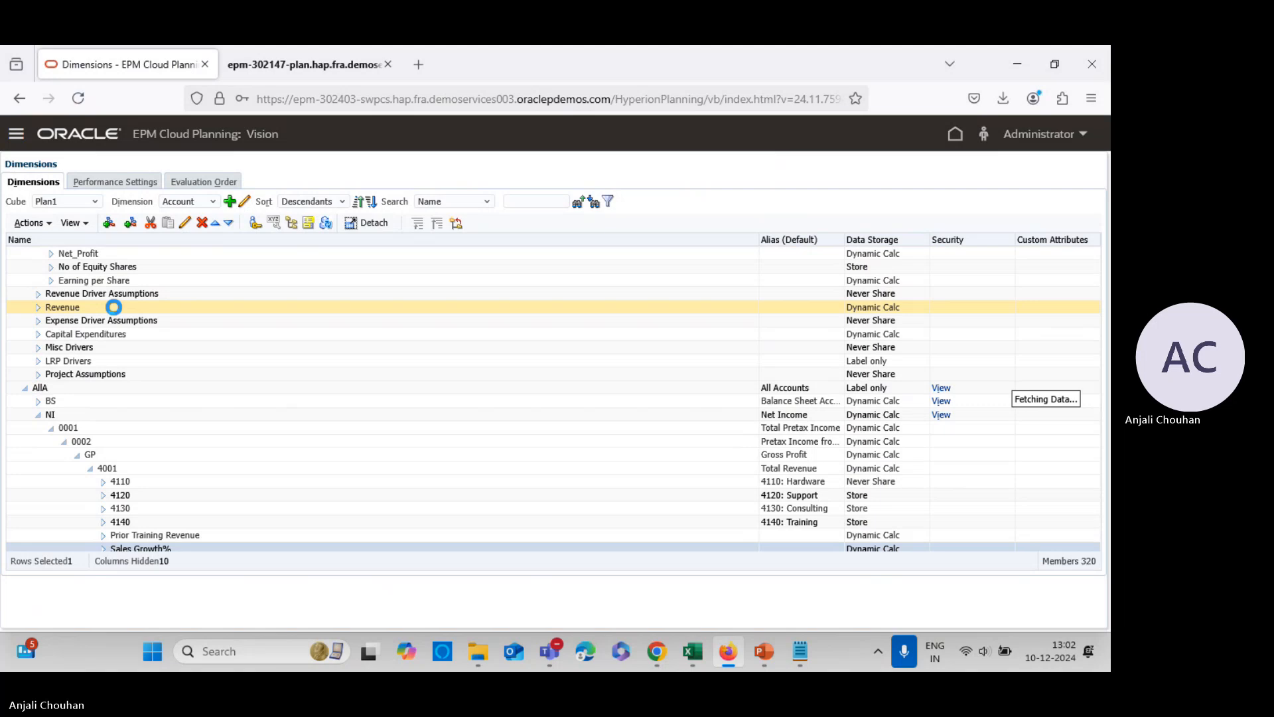
scroll(113, 306, "up", 6)
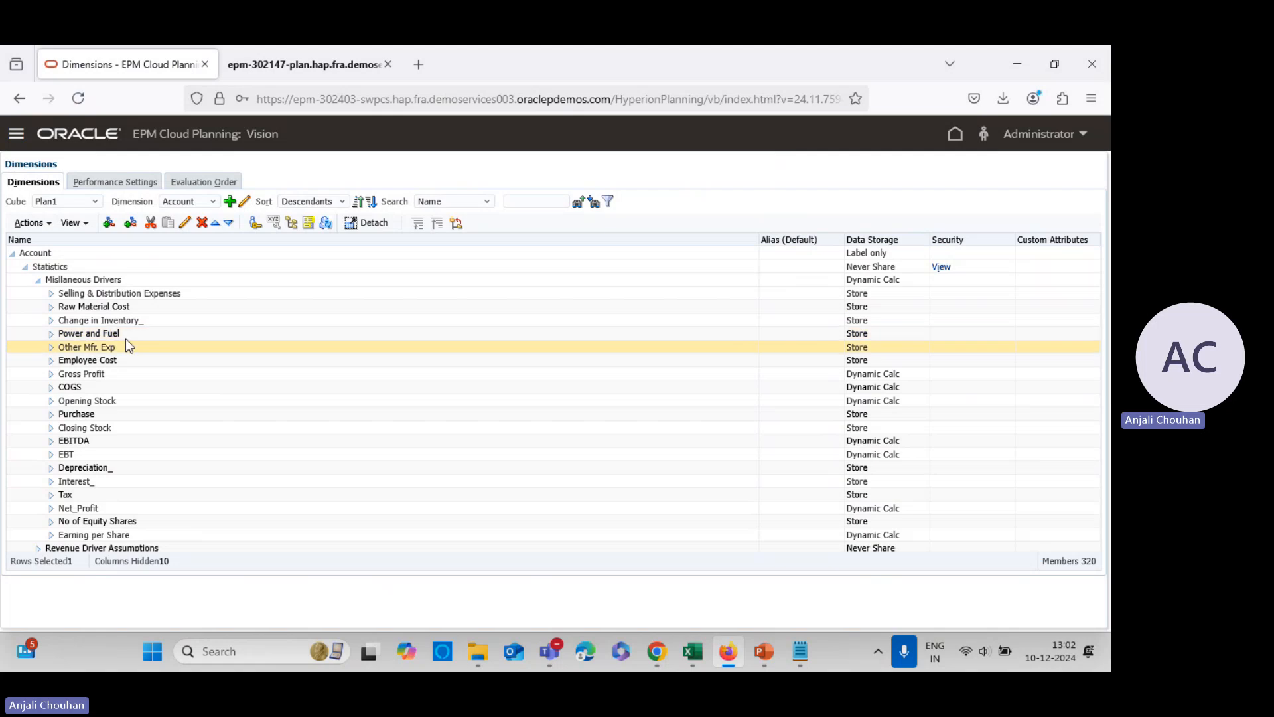
left_click(93, 386)
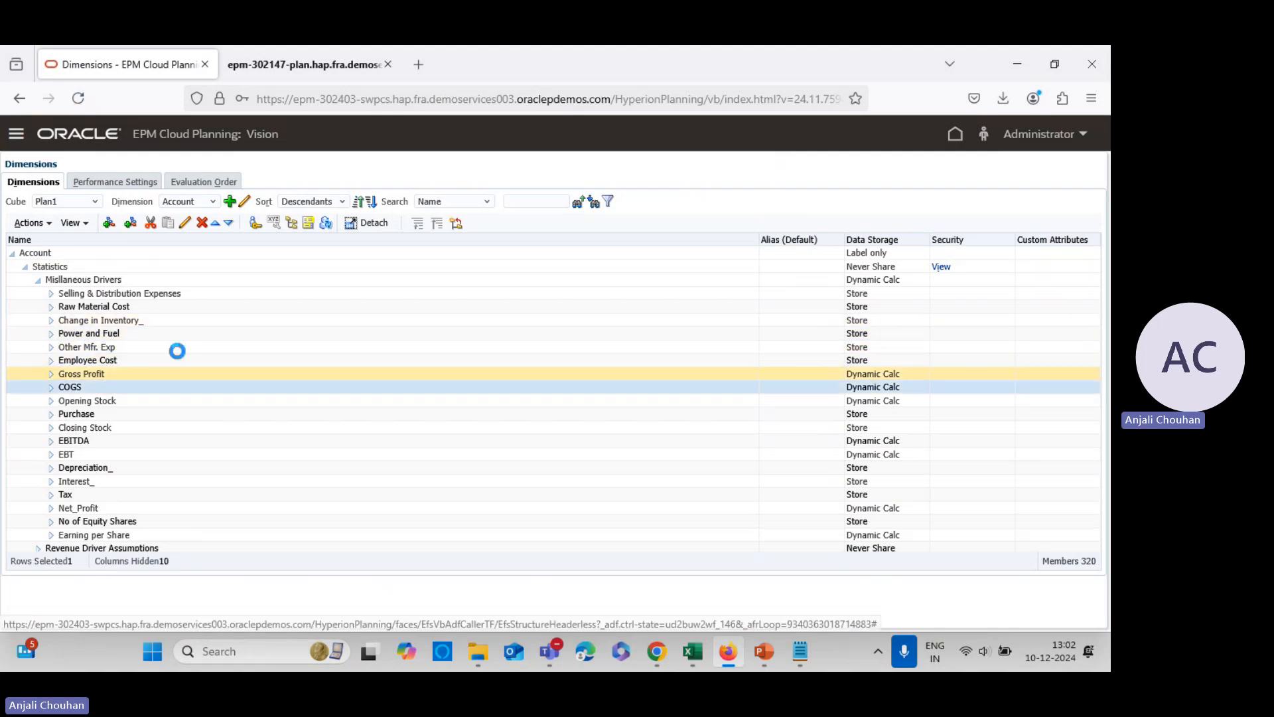
left_click(187, 224)
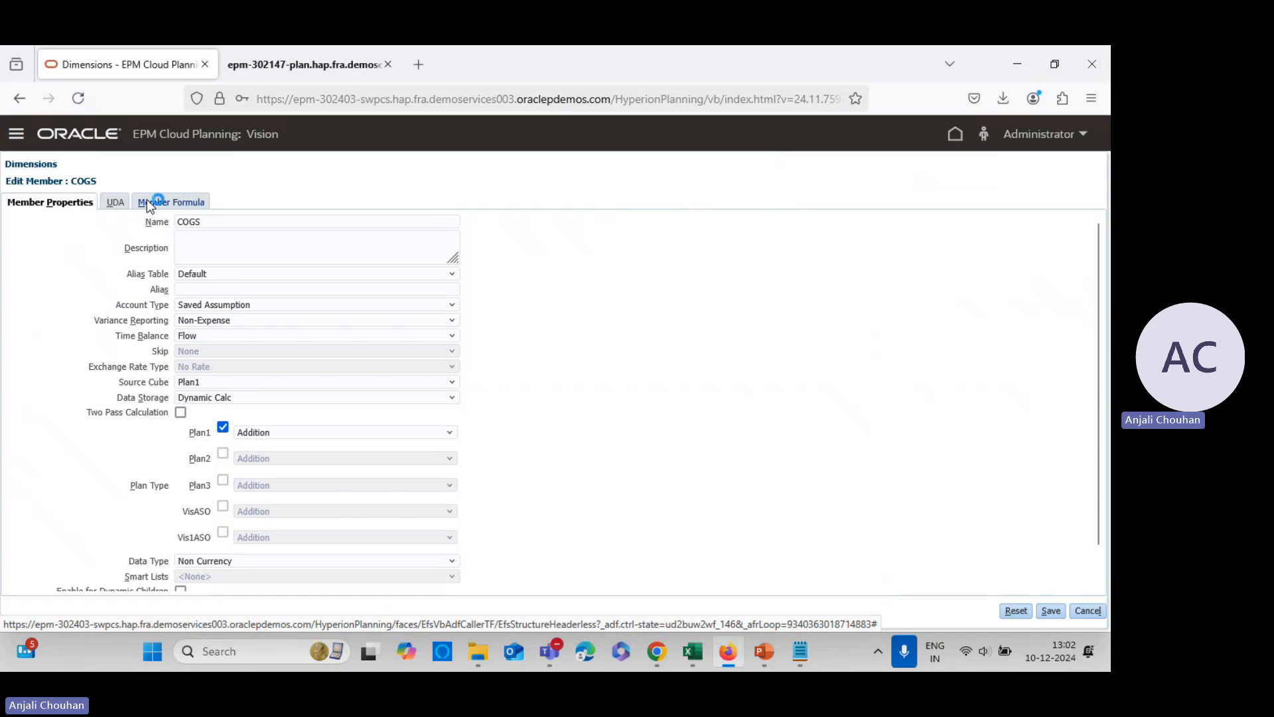
left_click(166, 202)
left_click(142, 225)
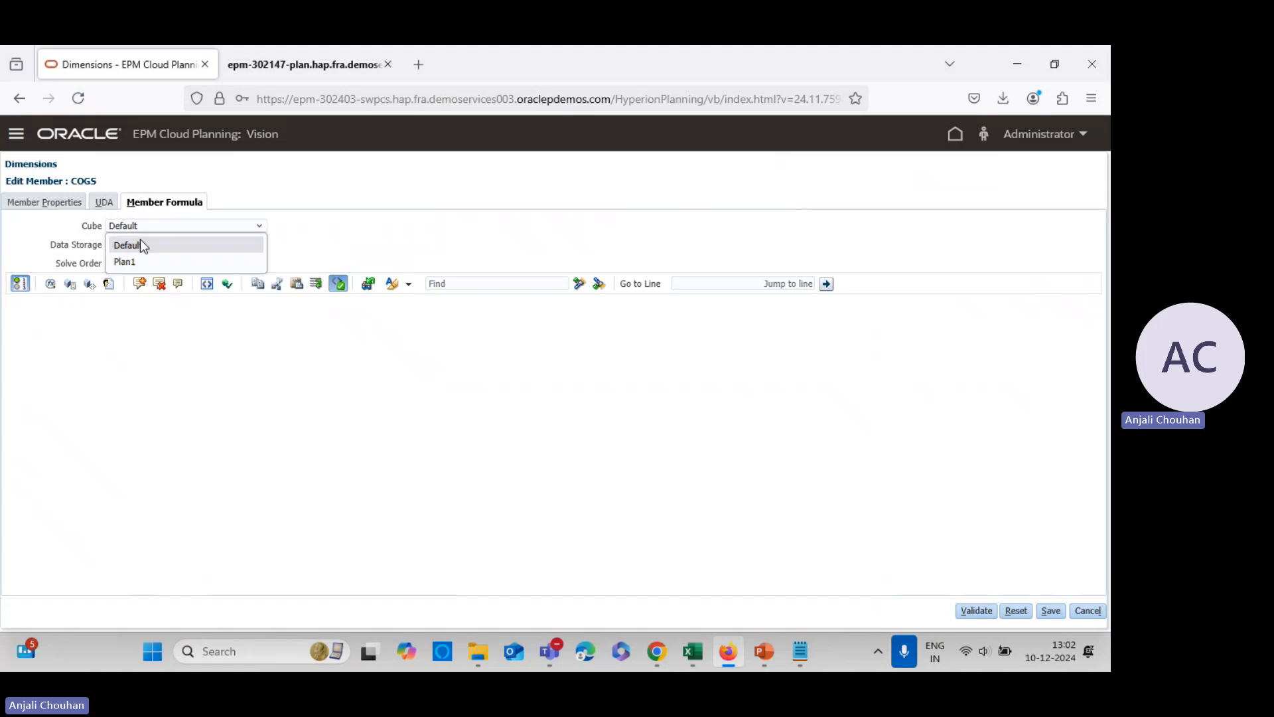
left_click(141, 240)
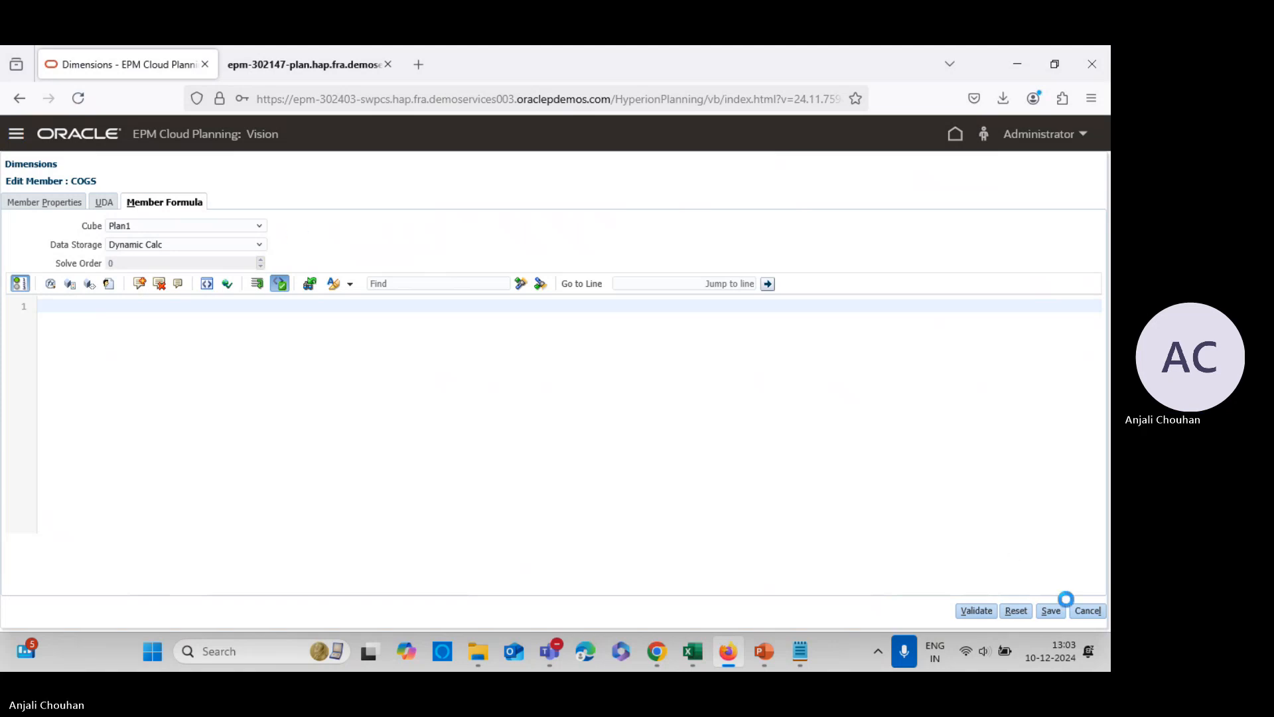
left_click(1087, 610)
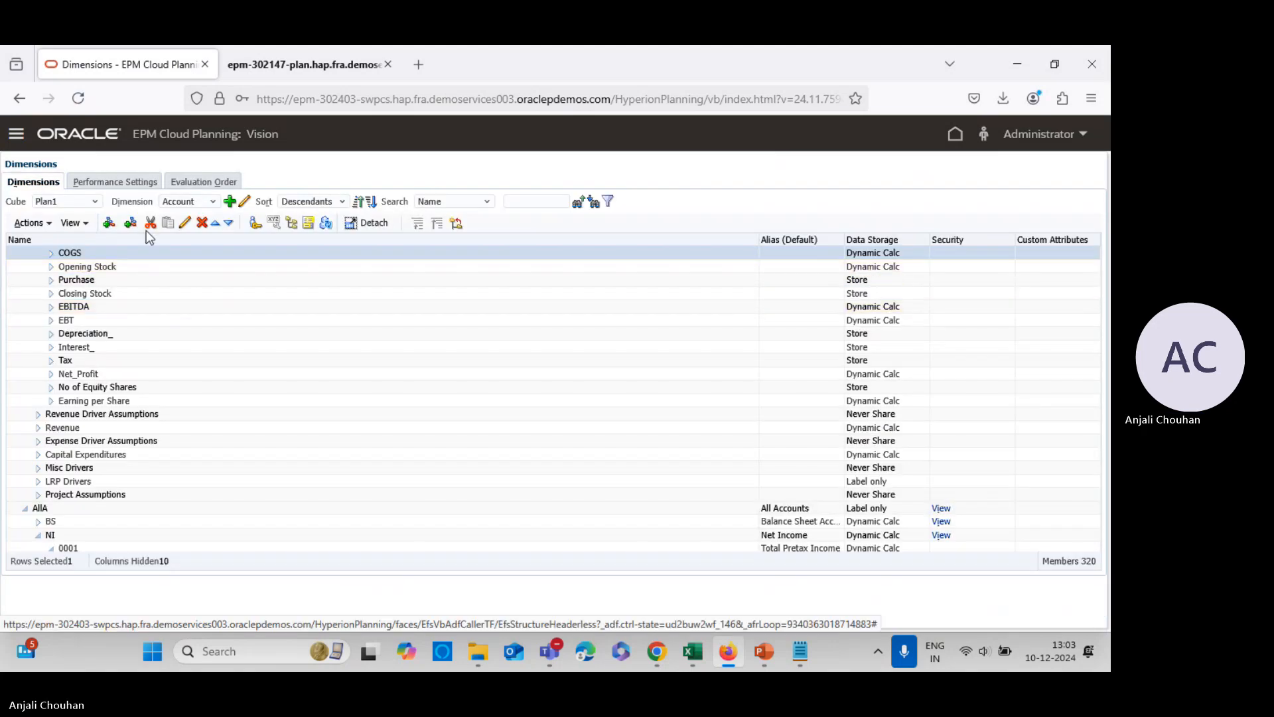
- Reopen the COGS member for editing and display its member formula for the Plan1 cube
left_click(185, 223)
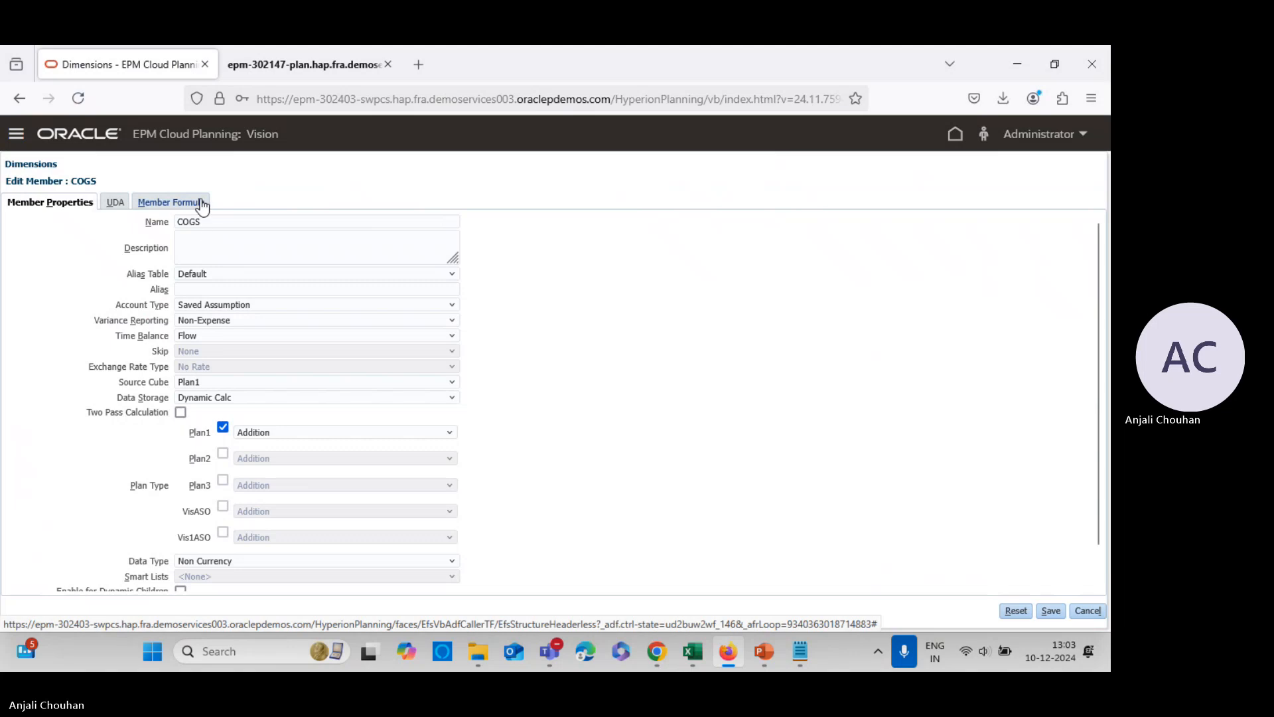
left_click(202, 205)
left_click(213, 226)
left_click(167, 262)
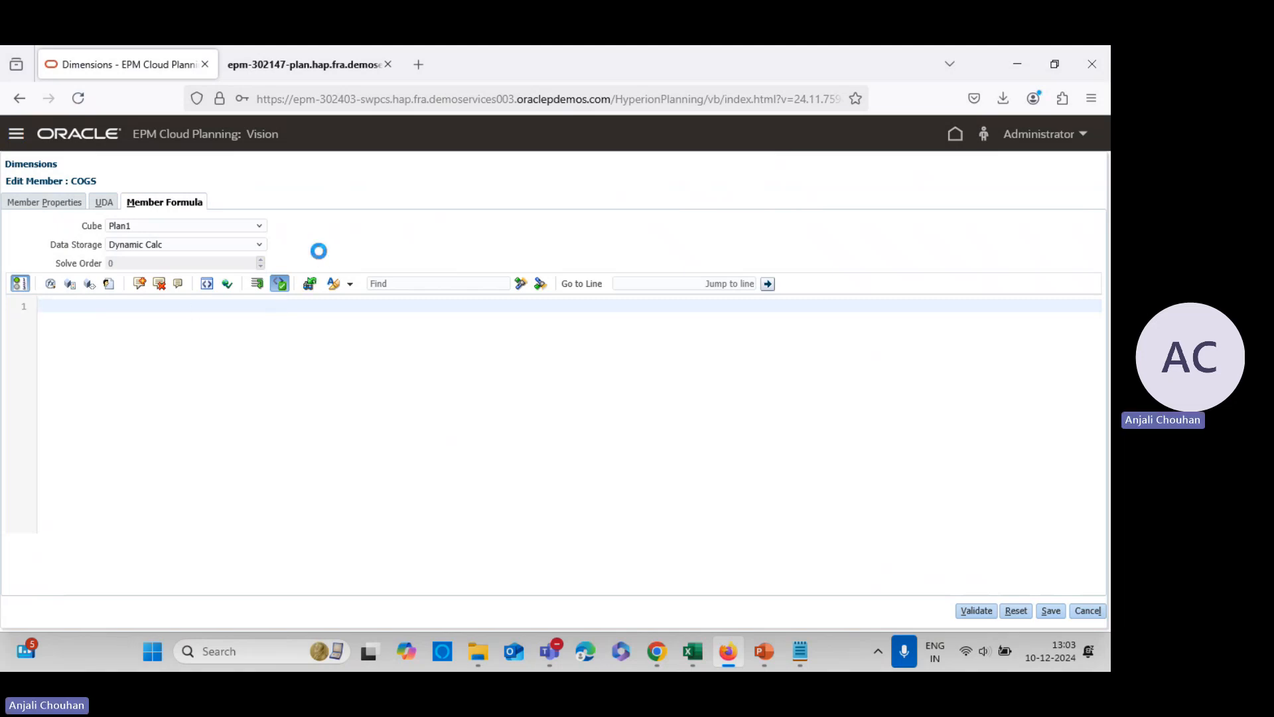
- Look through the member formula notes in Notepad for the COGS, Opening Stock and Closing Stock formulas
left_click(800, 652)
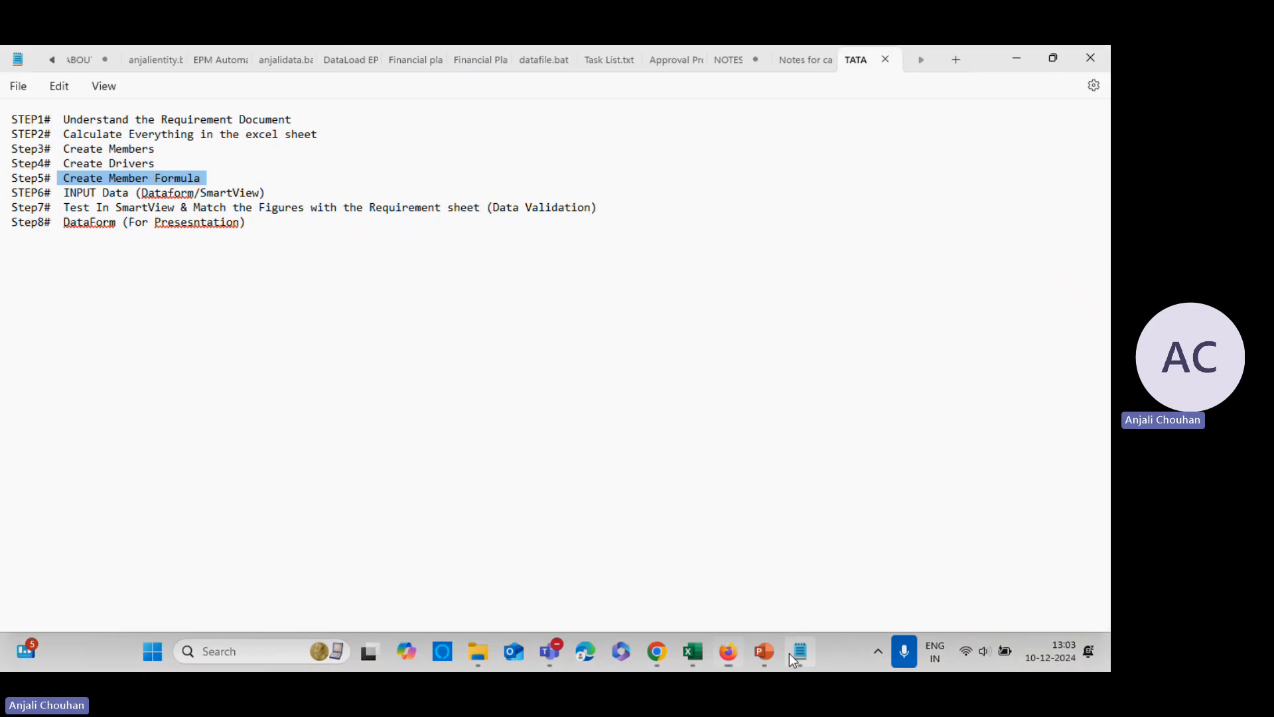
left_click(790, 60)
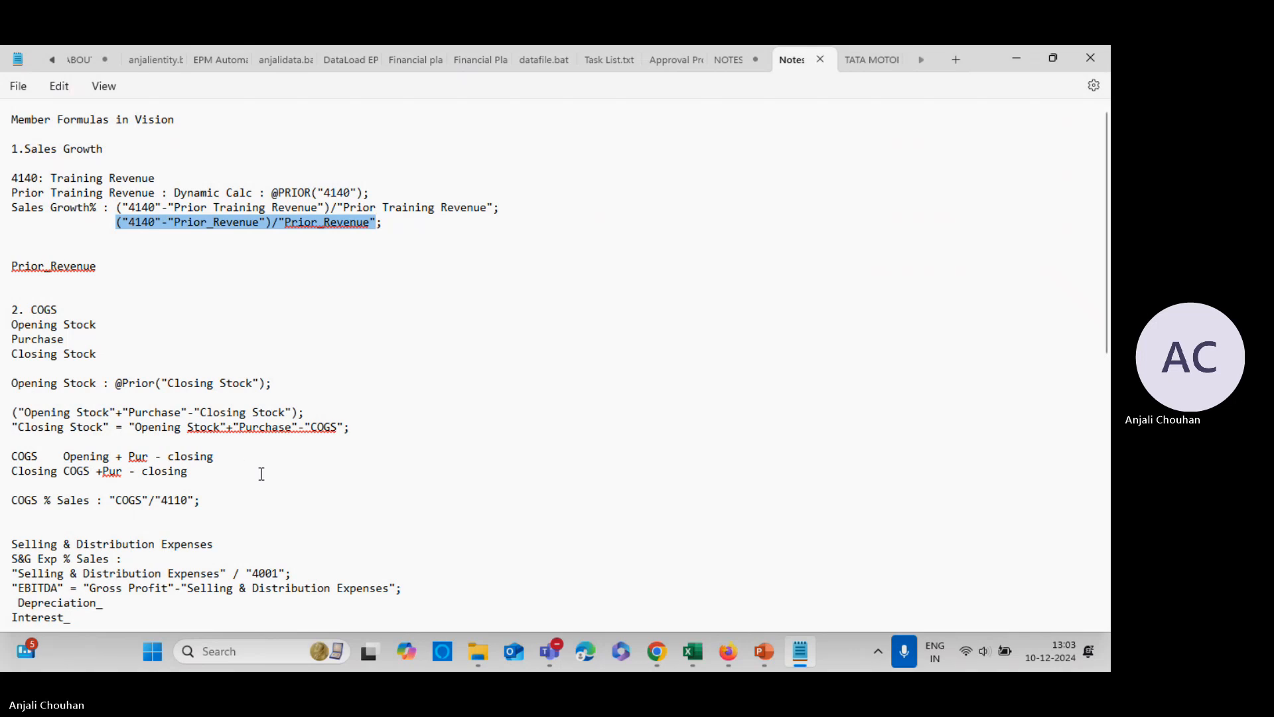
scroll(261, 473, "down", 5)
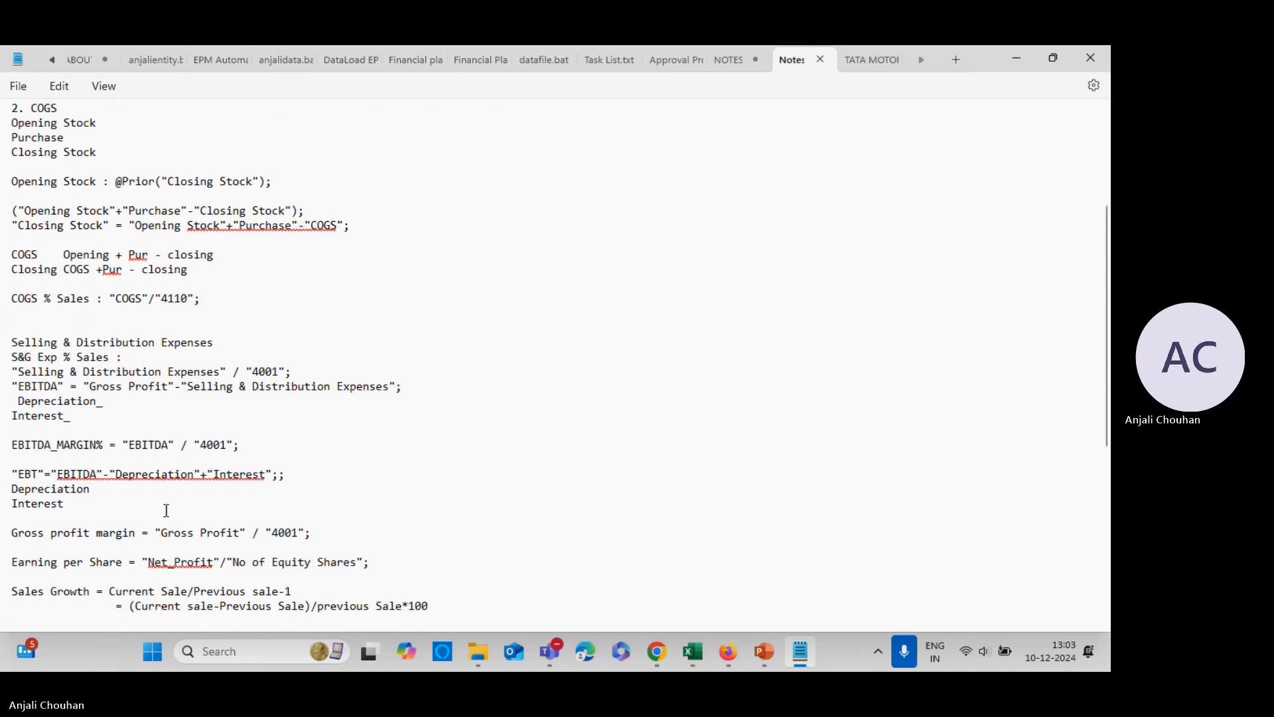
scroll(125, 544, "down", 7)
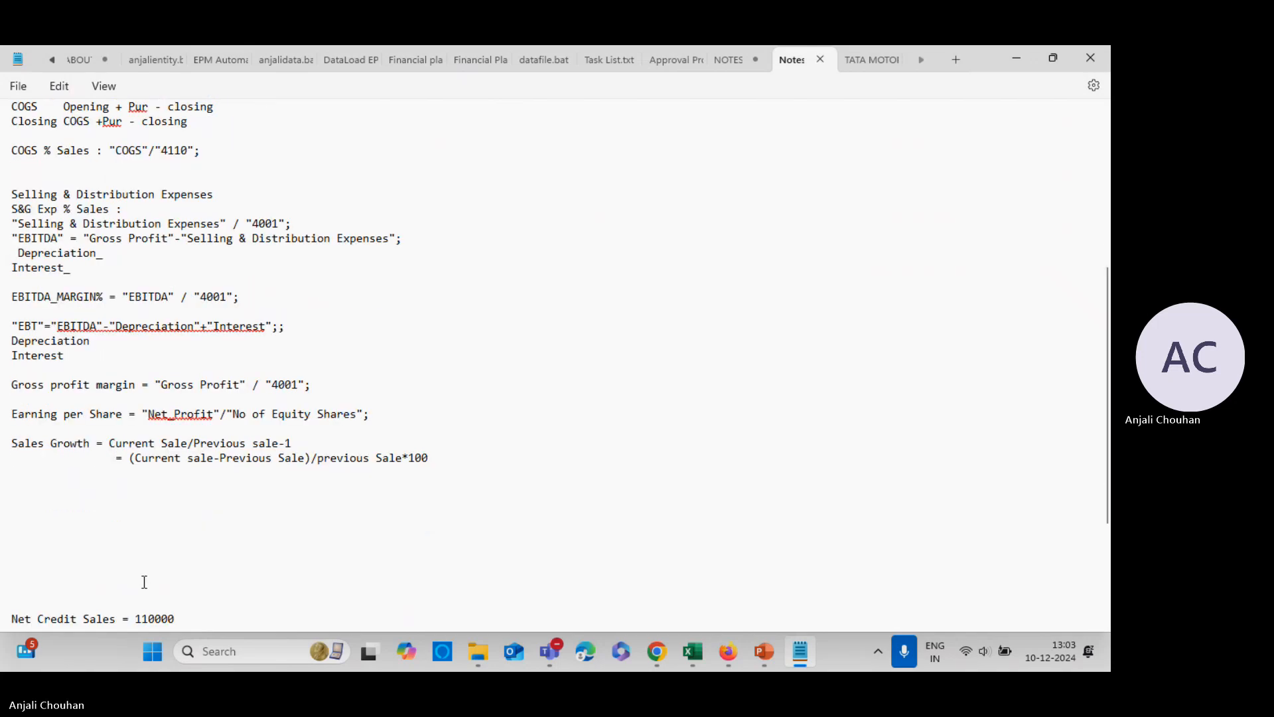
scroll(222, 574, "down", 1)
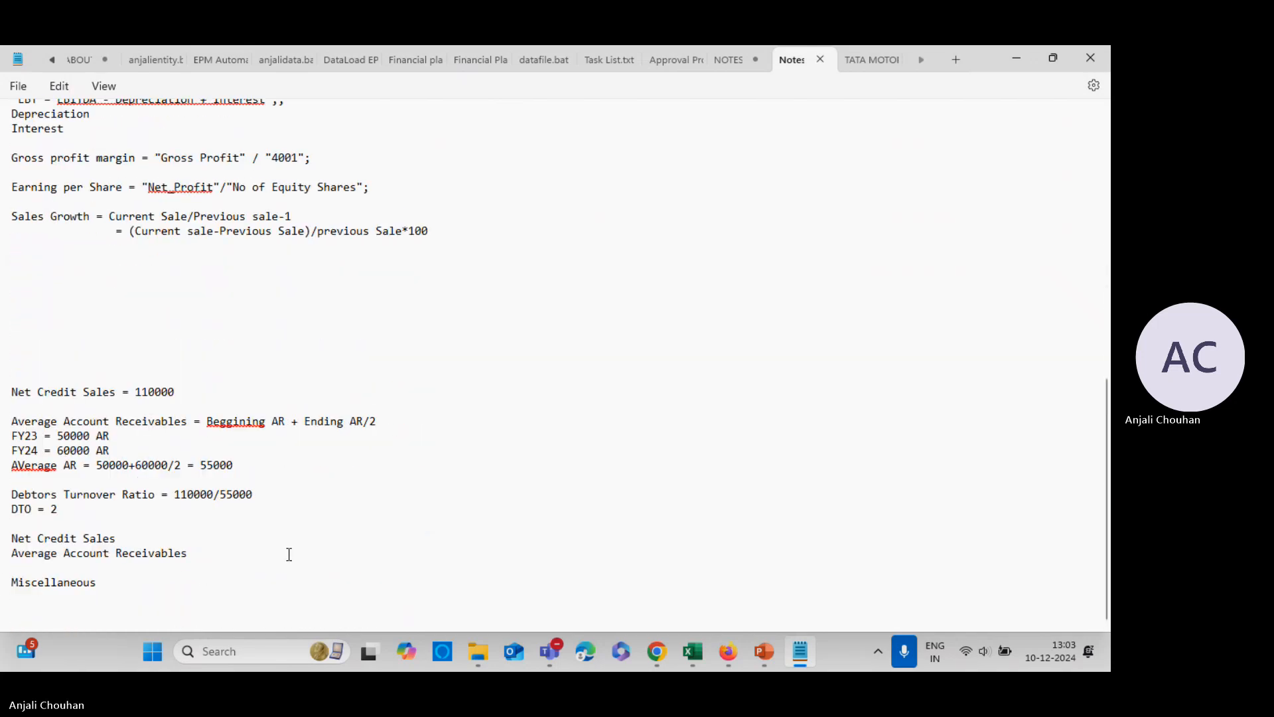
scroll(289, 554, "up", 11)
scroll(118, 543, "down", 3)
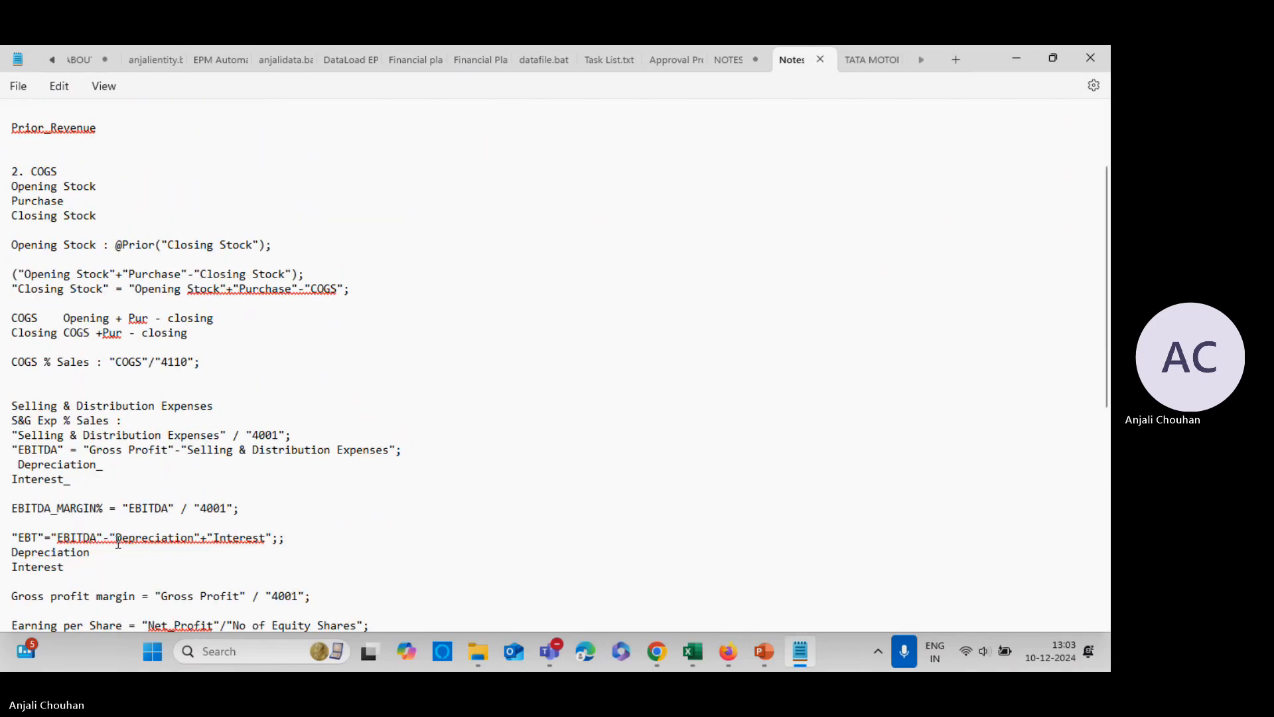
scroll(118, 543, "down", 1)
scroll(130, 592, "down", 1)
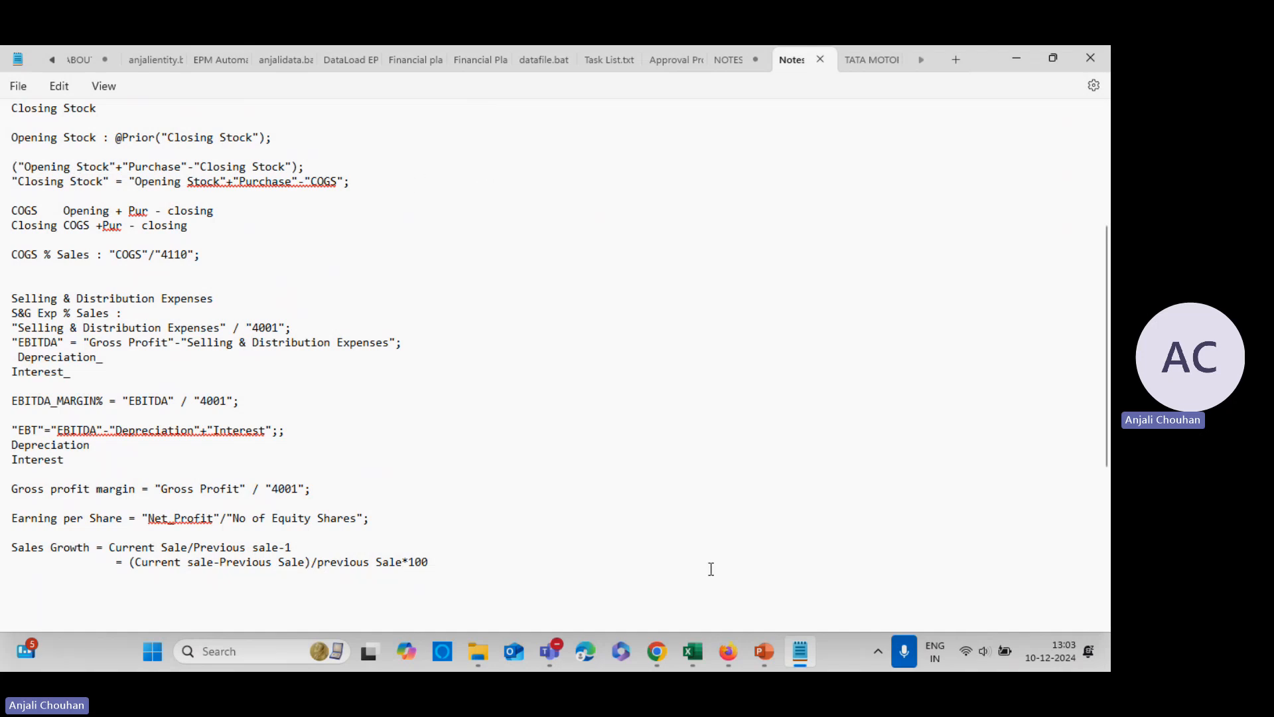
- Return to the TAMO- Forecasting 3 workbook and examine the profit and loss inputs on the Data Sheet
mouse_move(692, 651)
left_click(548, 577)
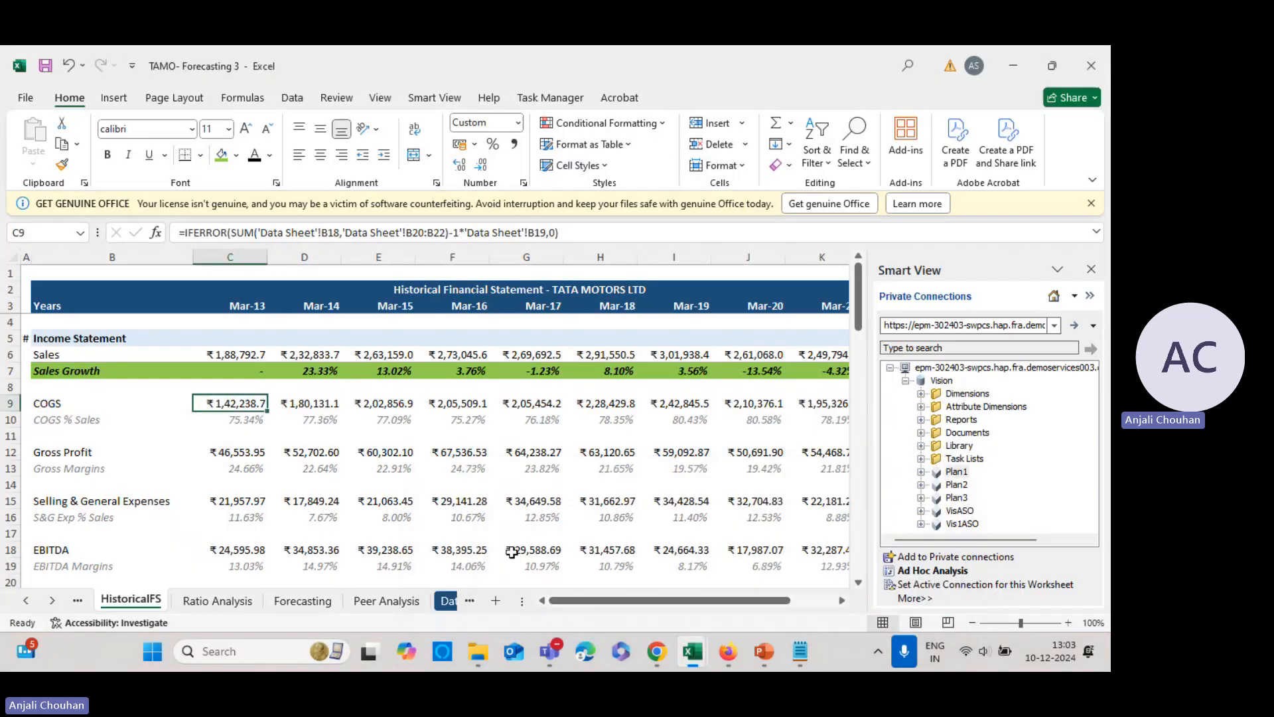
left_click(295, 430)
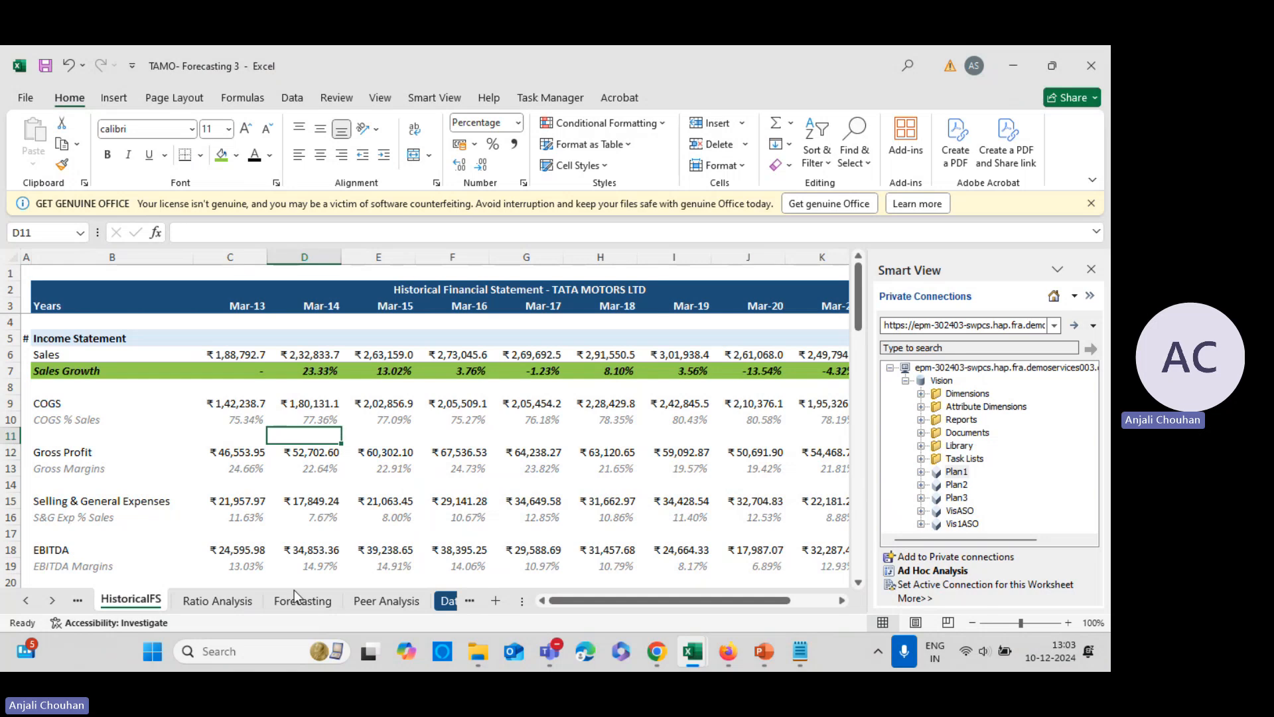
left_click(453, 604)
left_click(468, 602)
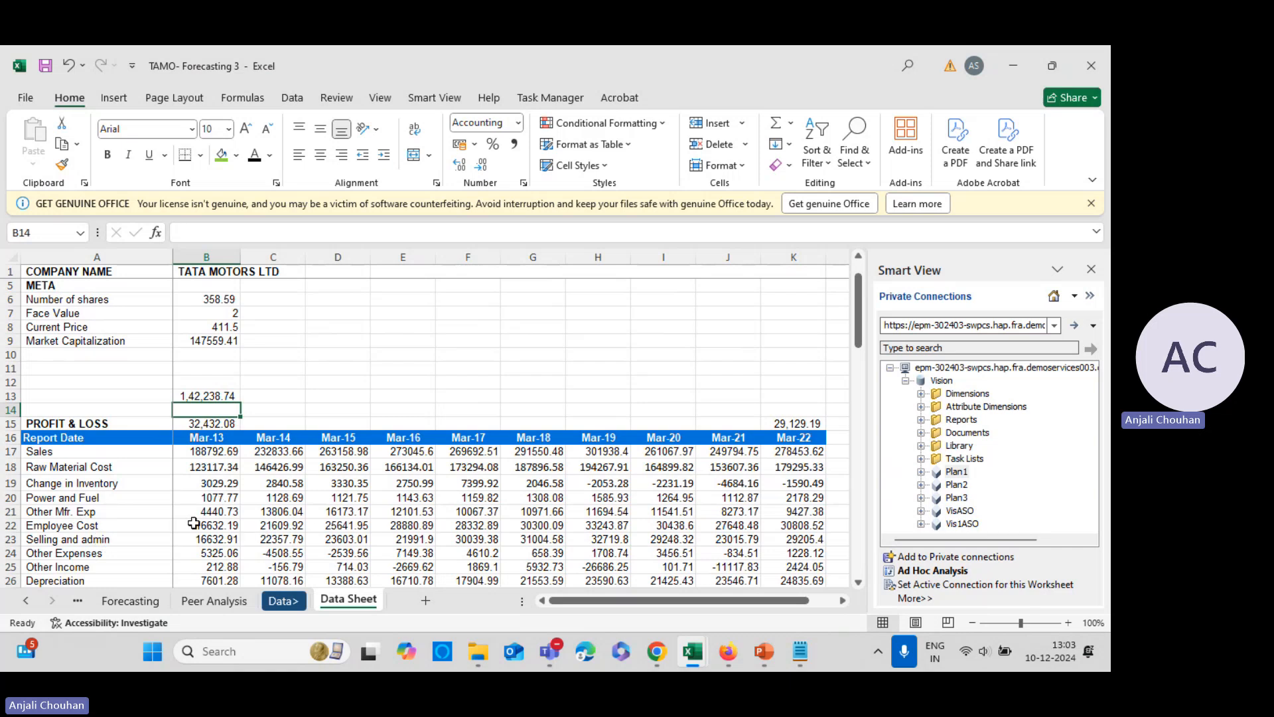
- Go back to Oracle EPM Planning, cancel the COGS member edit, and refresh the database through to completion
mouse_move(724, 657)
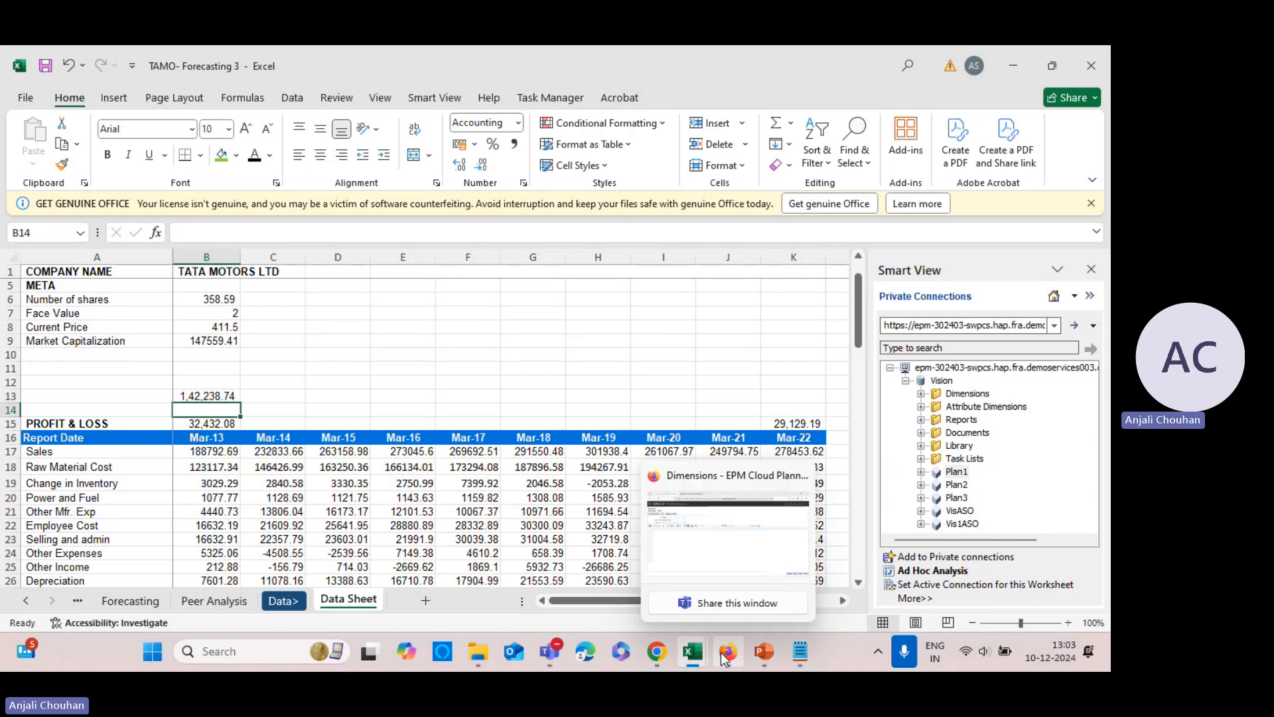
left_click(719, 561)
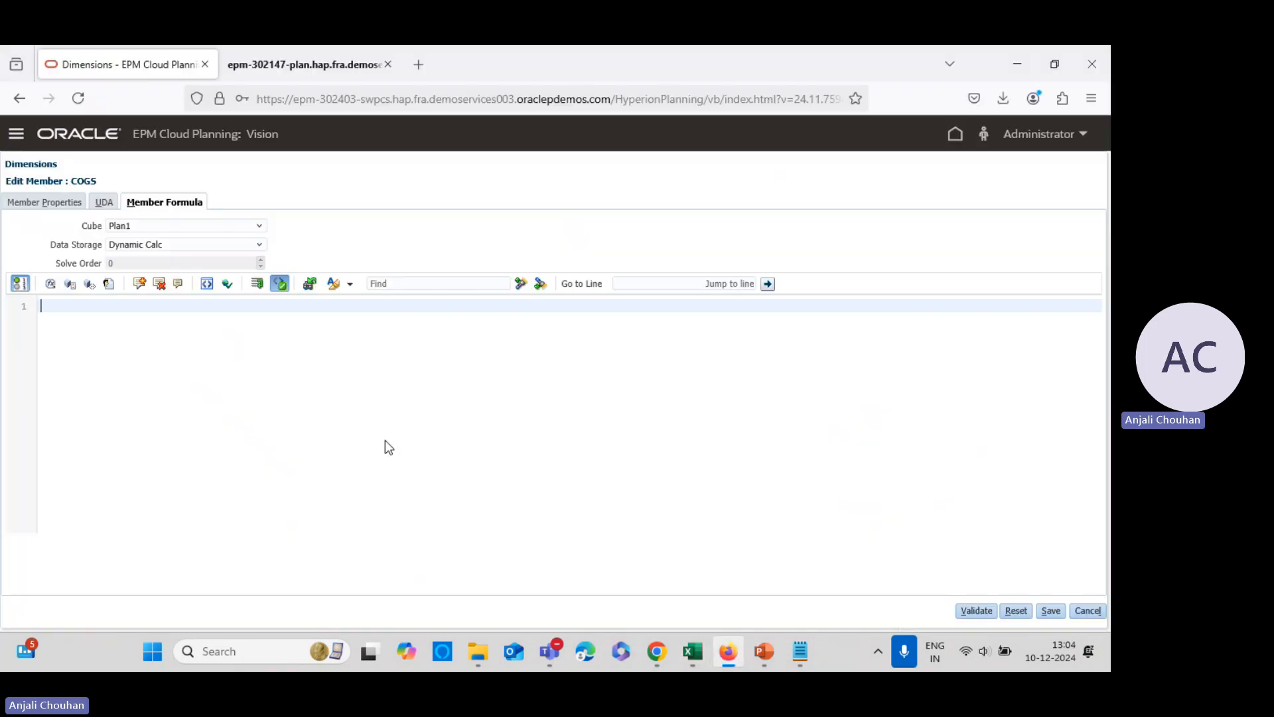
left_click(1081, 611)
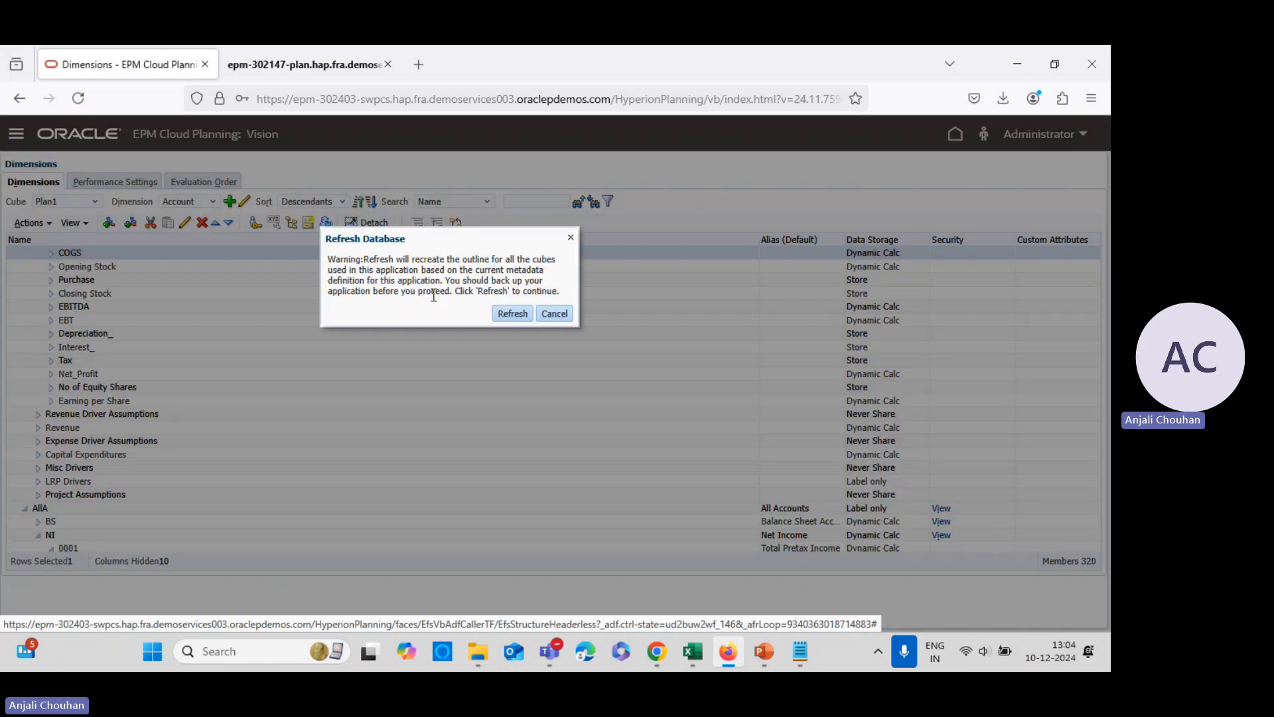
left_click(516, 315)
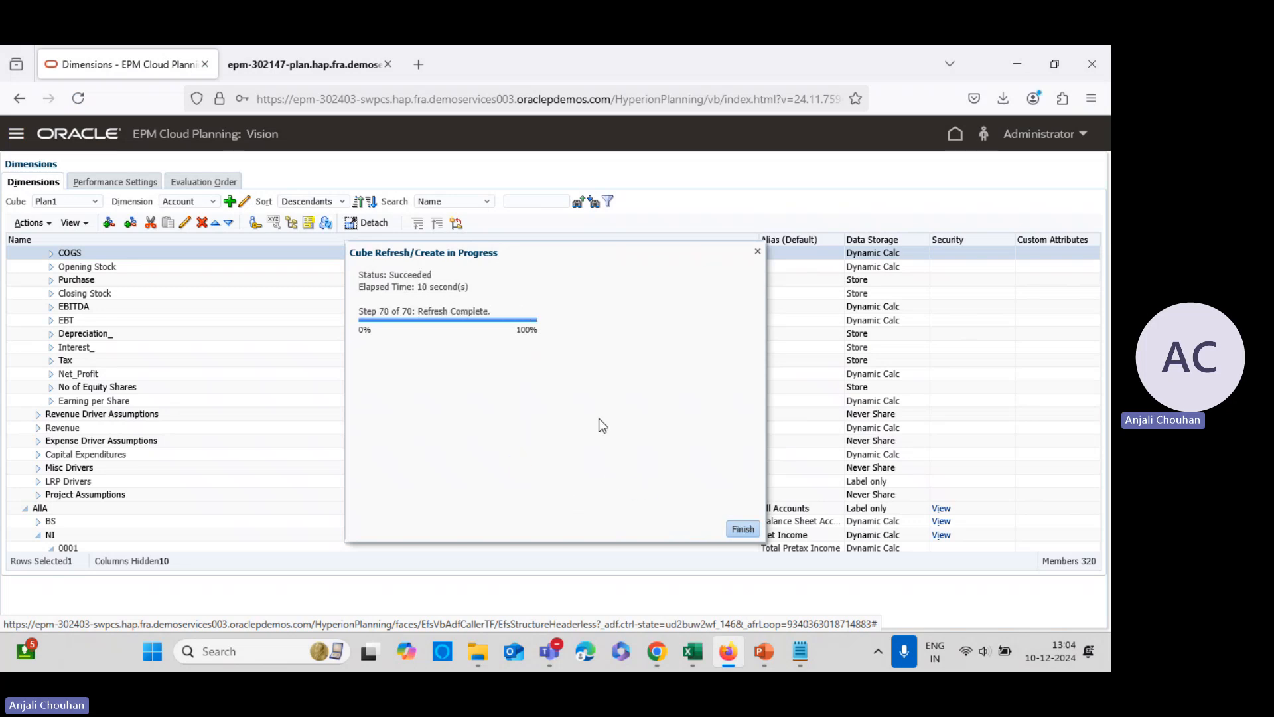
left_click(736, 528)
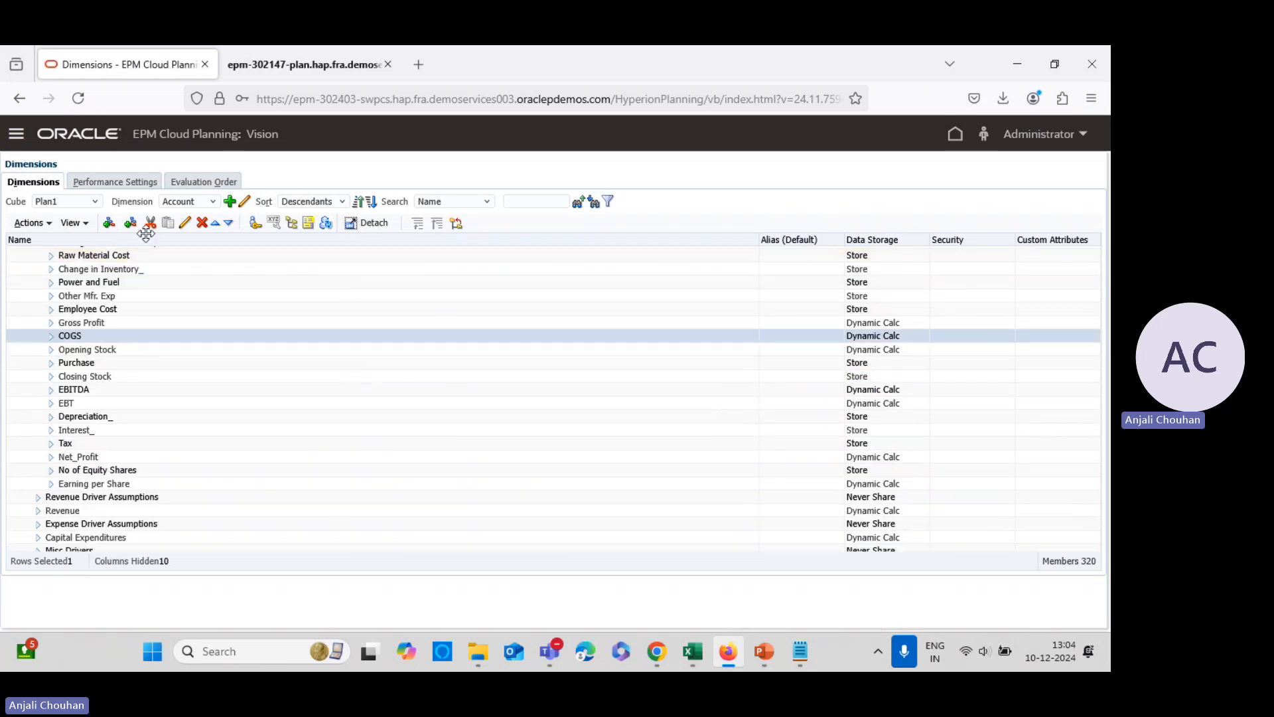
- Reopen the COGS member's formula for the Plan1 cube, validate and save it, and close the Refresh Database dialog
left_click(187, 225)
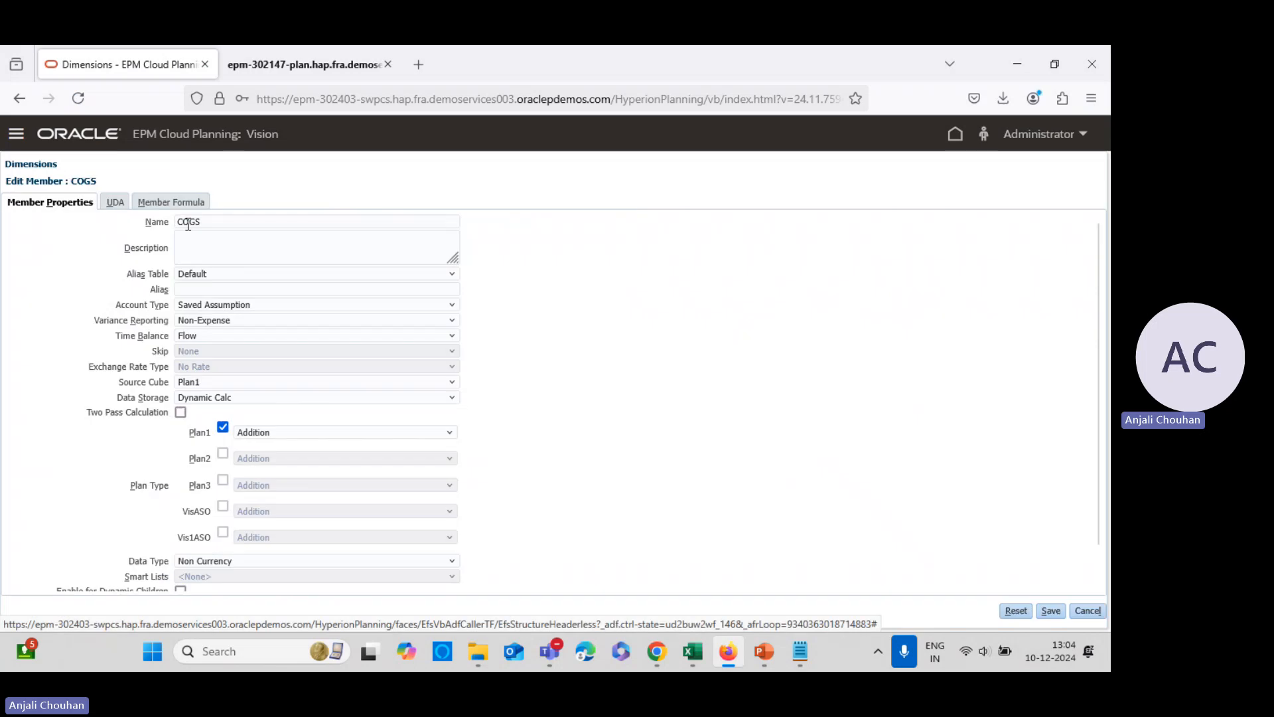
left_click(178, 202)
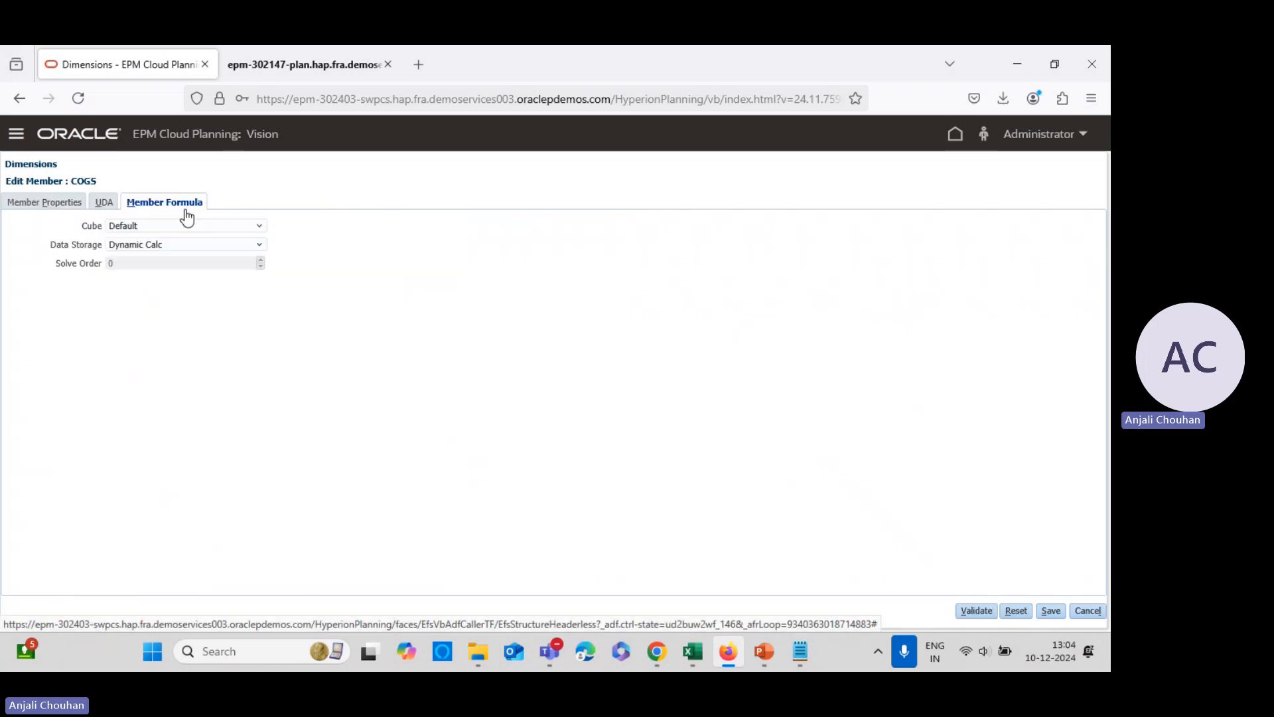
left_click(138, 226)
left_click(131, 263)
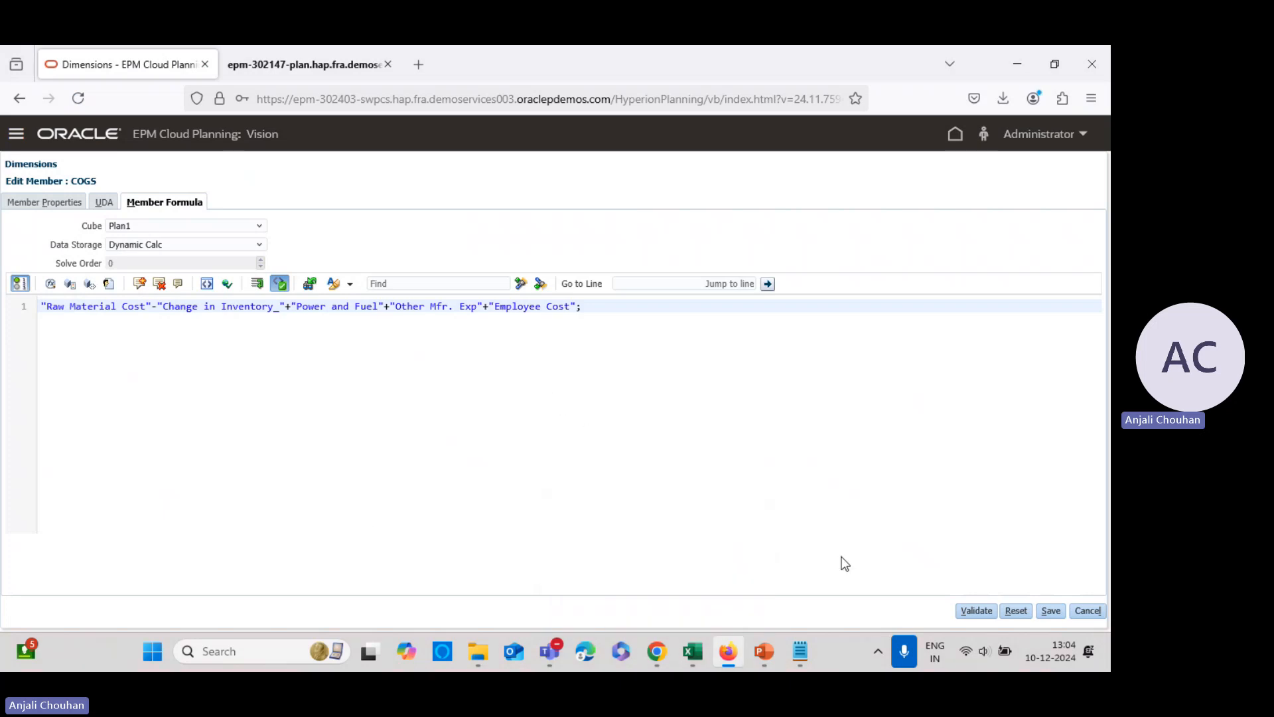
left_click(960, 611)
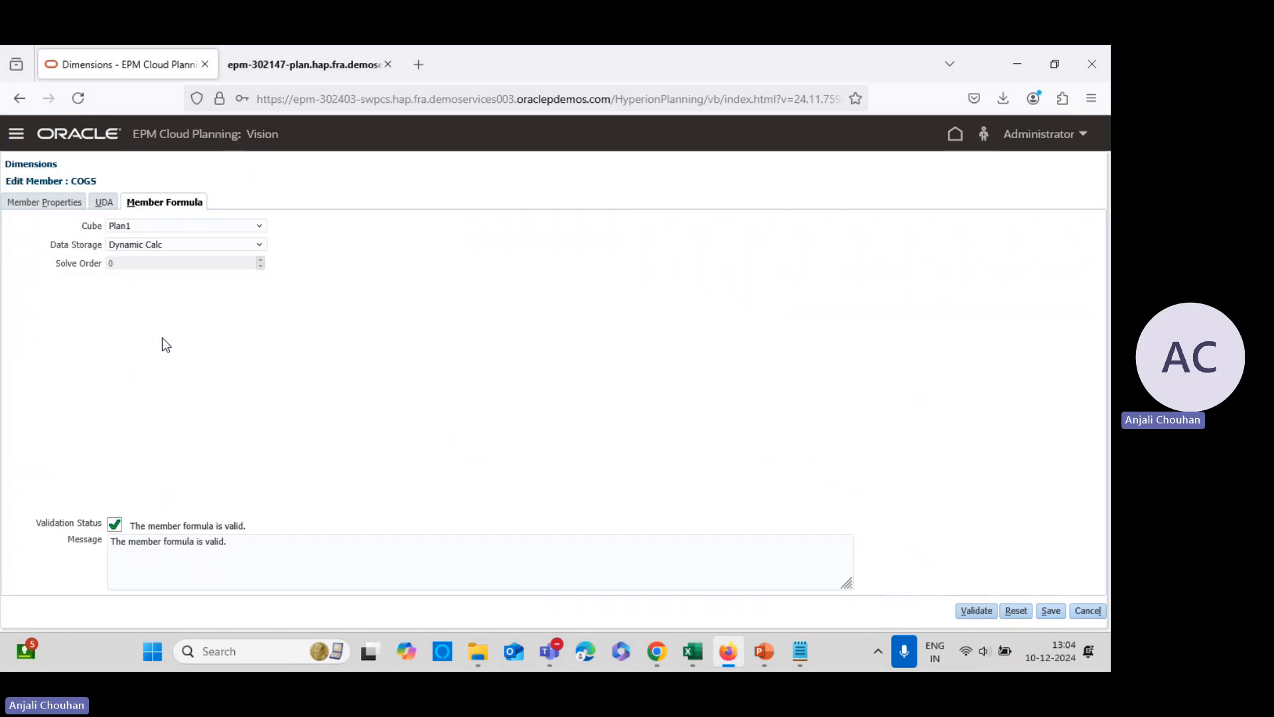
left_click(1051, 611)
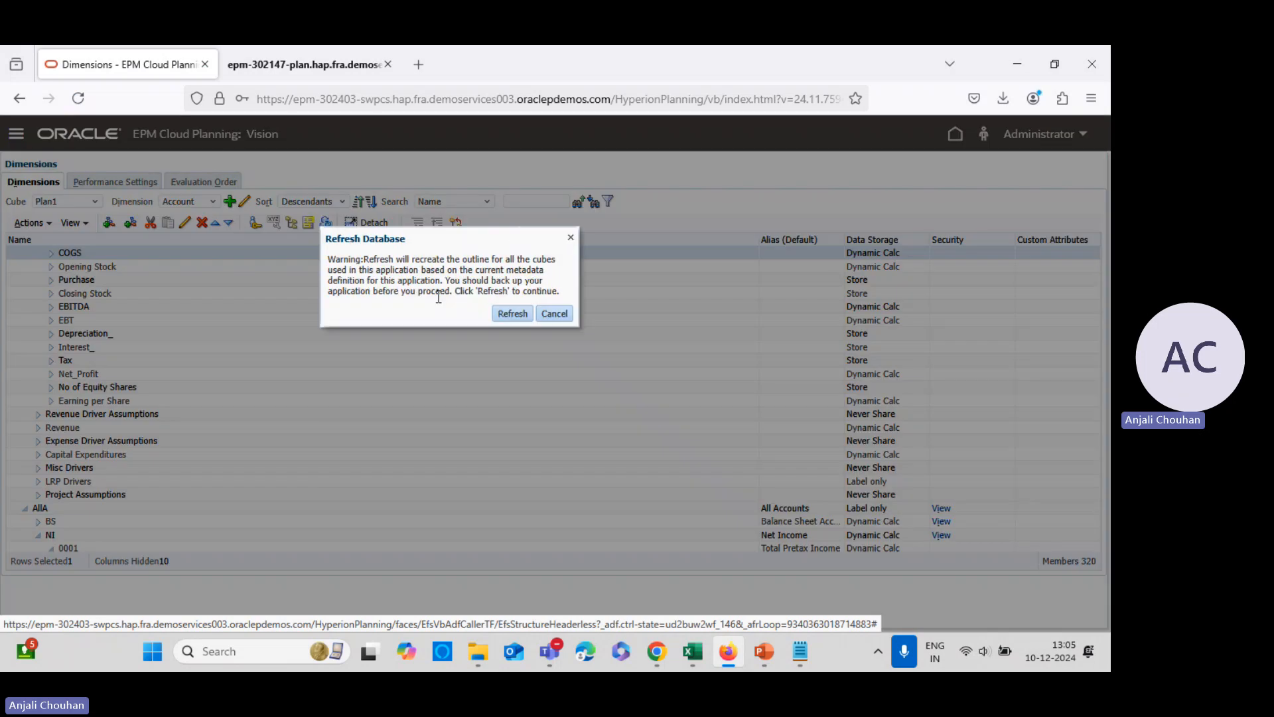
left_click(573, 239)
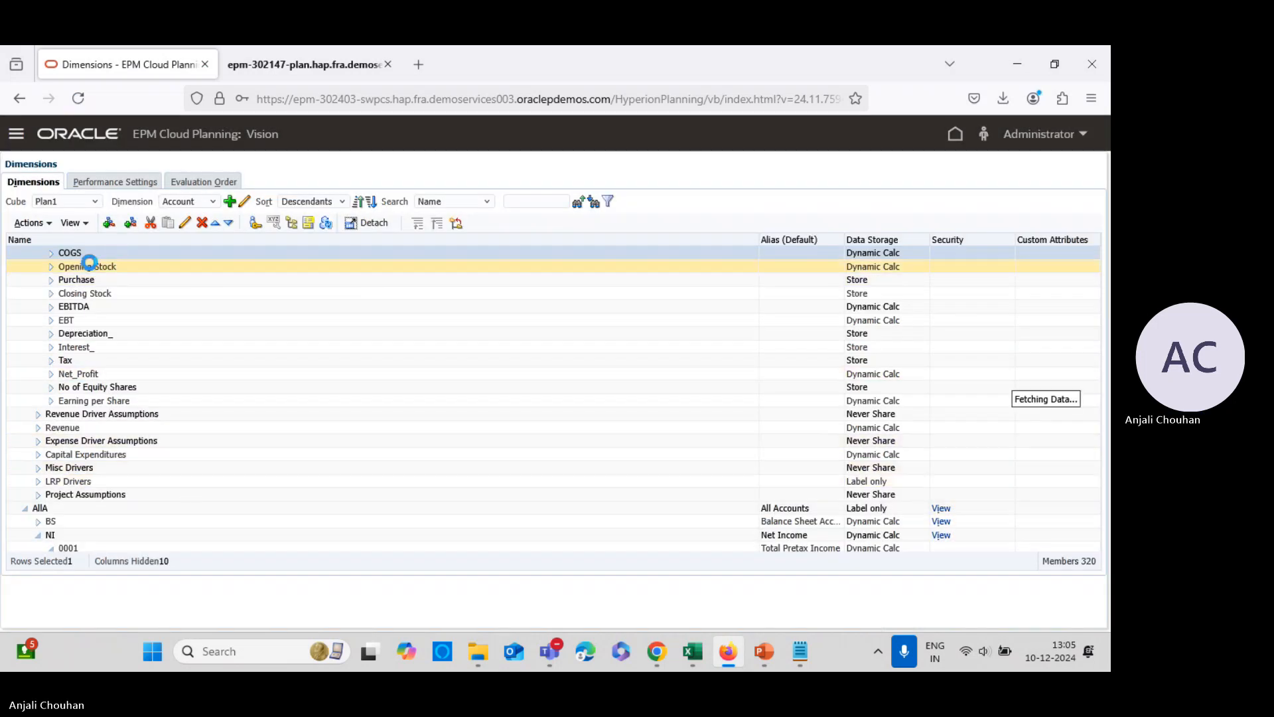
scroll(85, 259, "up", 4)
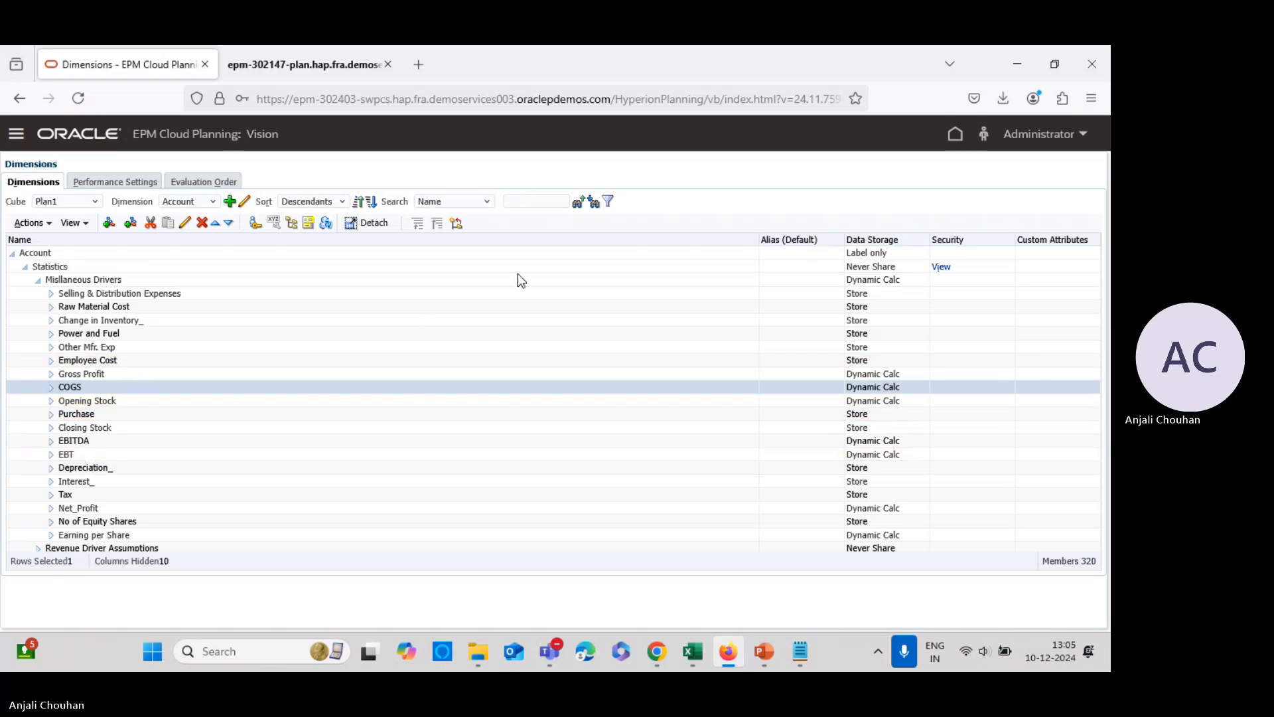
- In the Sales Growth Validation workbook, add a new sheet and open the RATIOS TEST NEW form from the Library's Ratios_Test folder
mouse_move(684, 650)
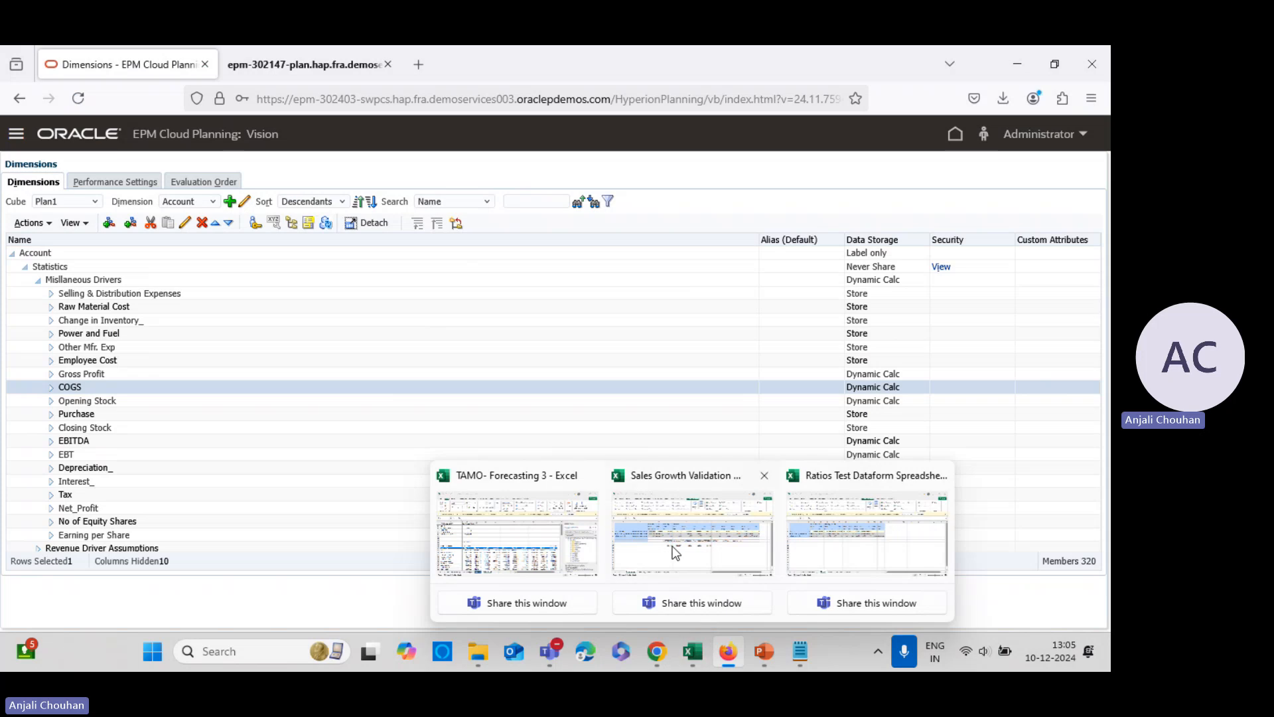
left_click(686, 618)
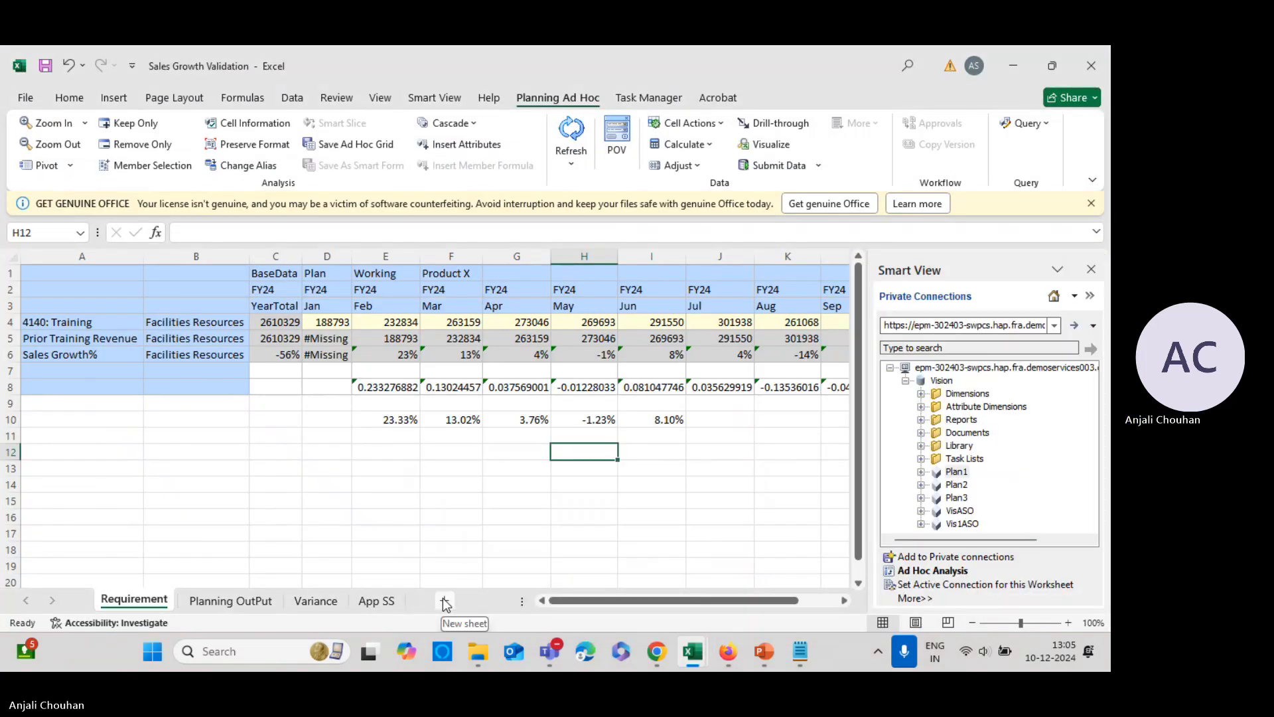
left_click(444, 602)
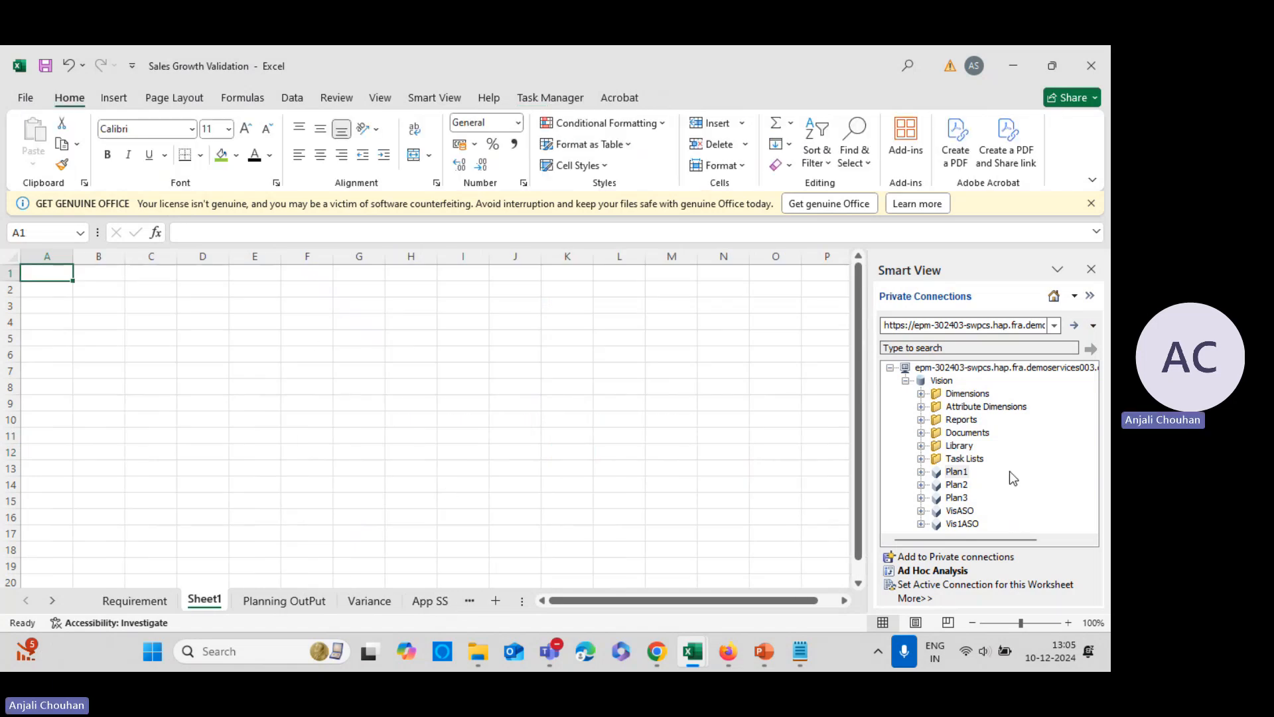
left_click(921, 446)
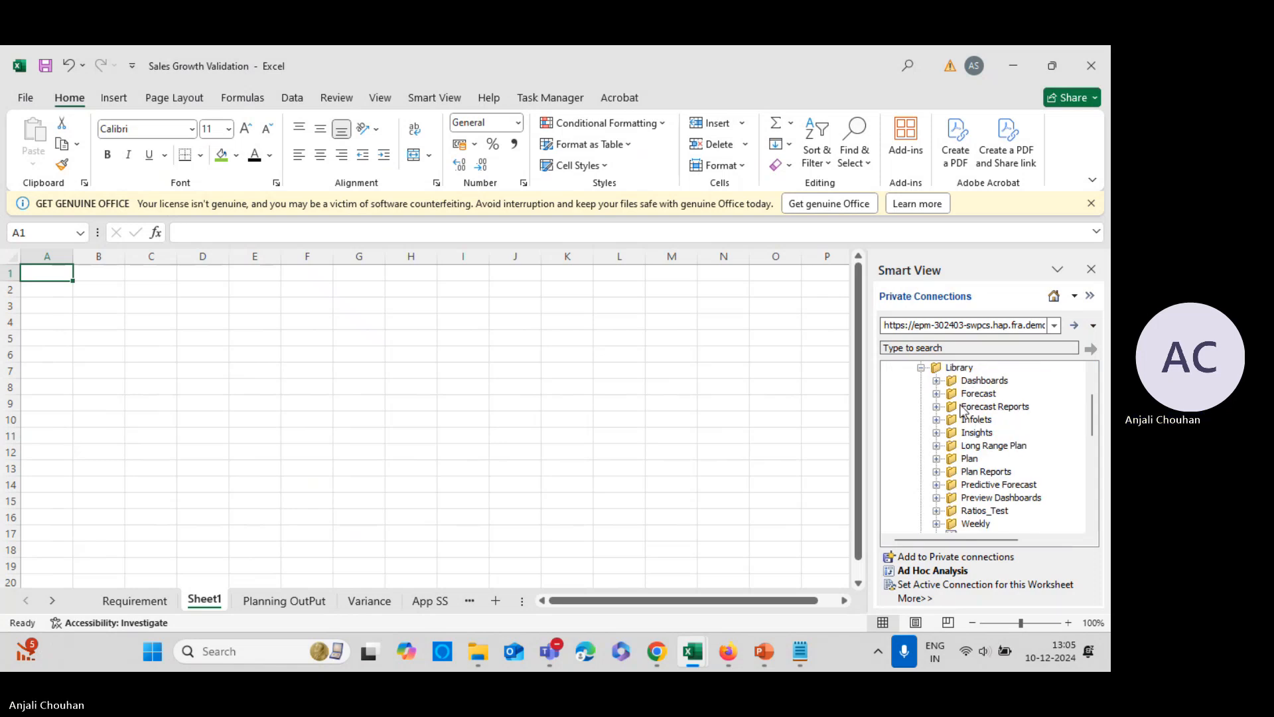
left_click(937, 510)
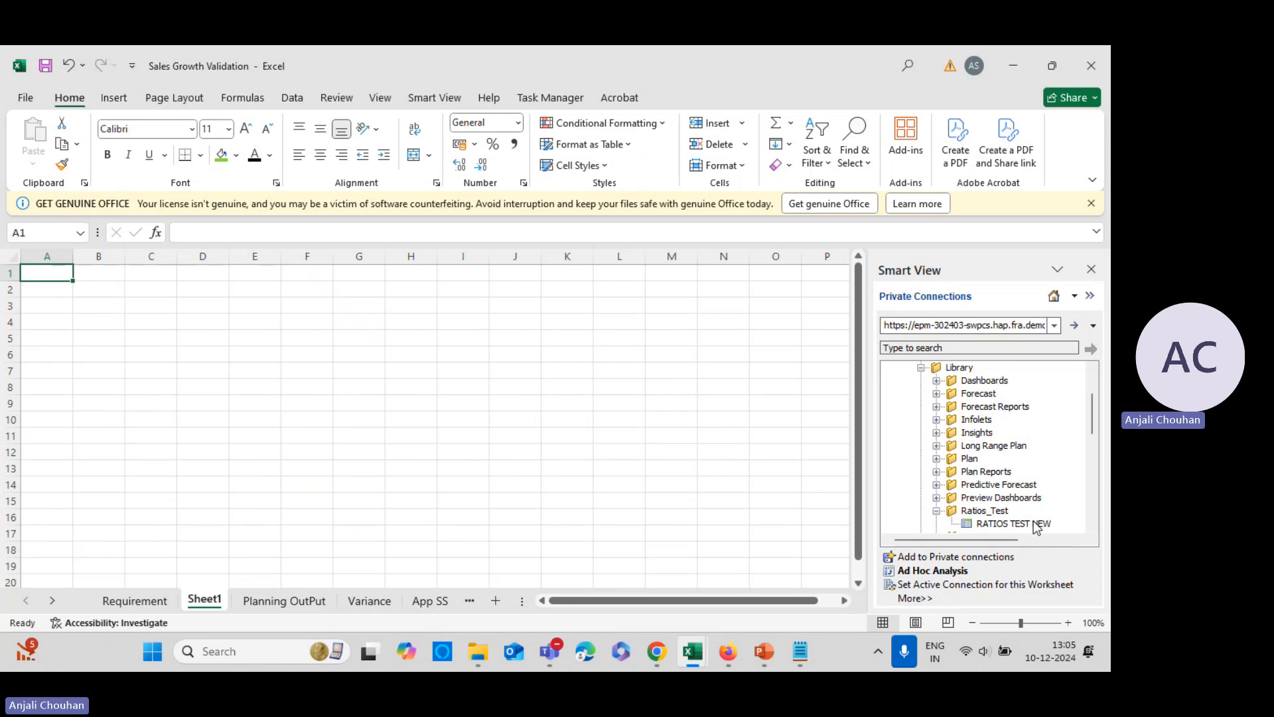
left_click(1013, 524)
left_click(909, 585)
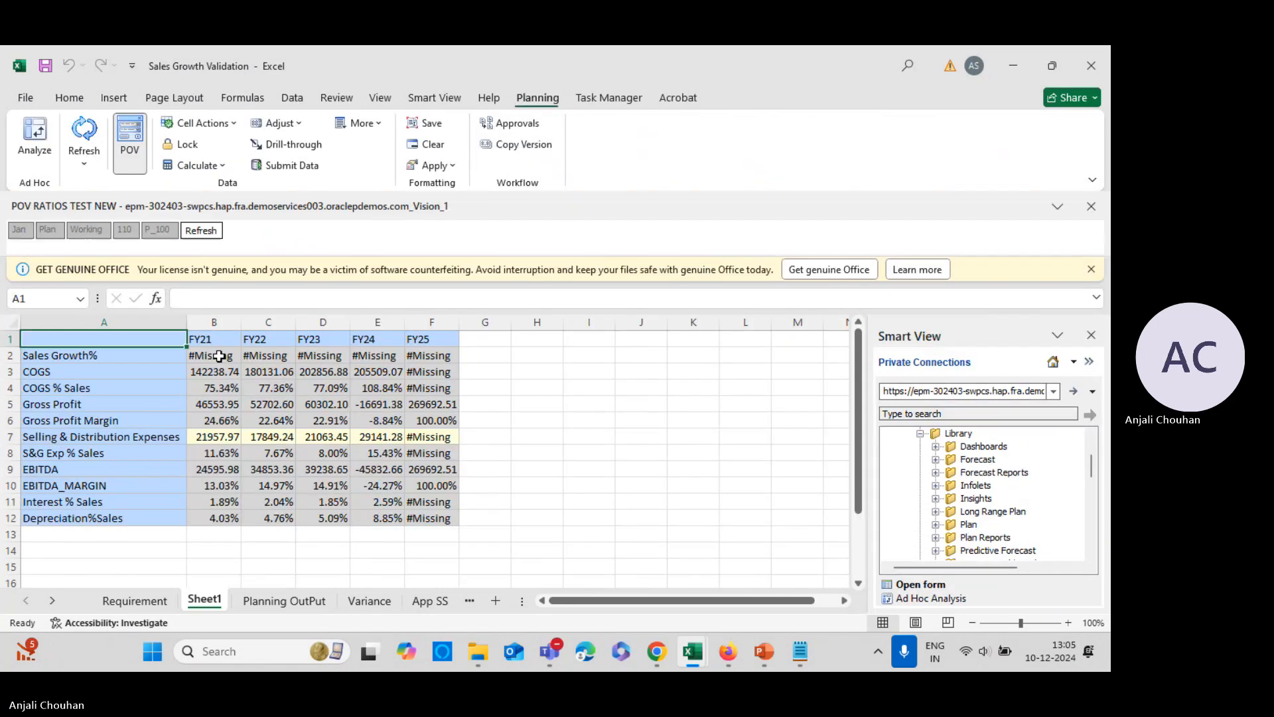
- Examine the COGS and COGS % Sales rows of the RATIOS TEST NEW form across the fiscal years
left_click(102, 373)
left_click_drag(323, 388, 450, 386)
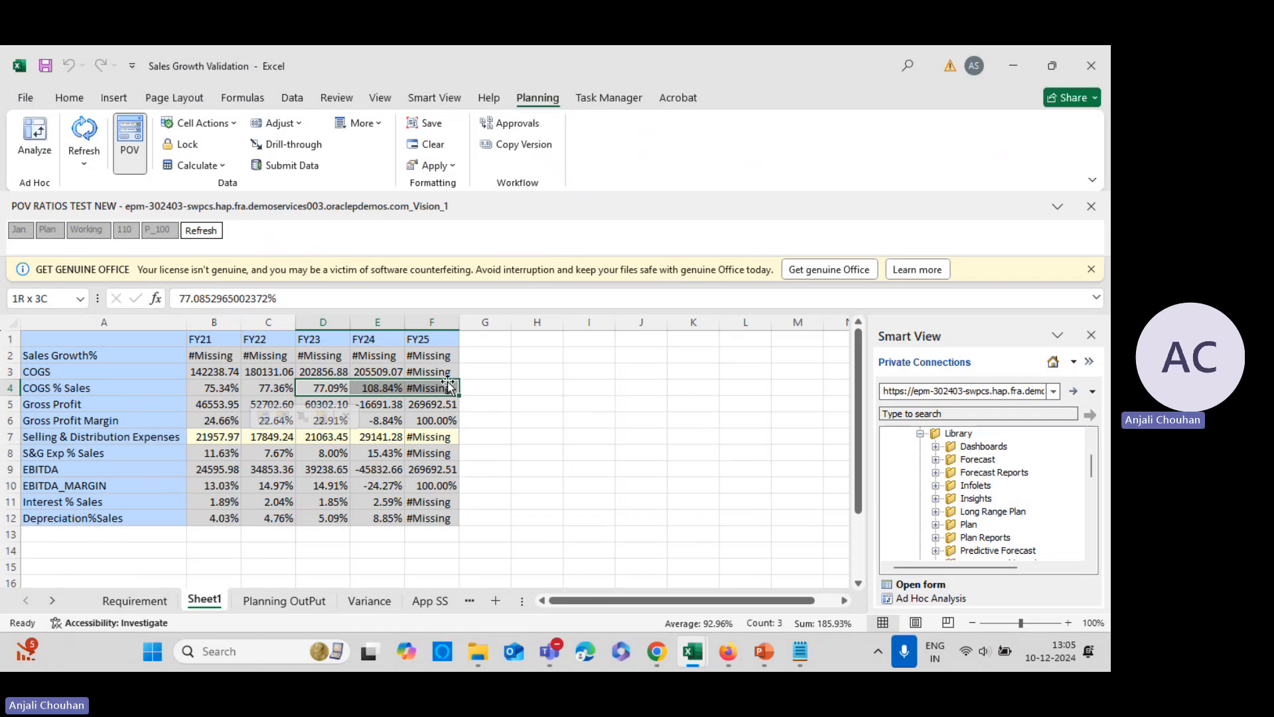
left_click(199, 371)
key("Right")
key("Right")
key("Right")
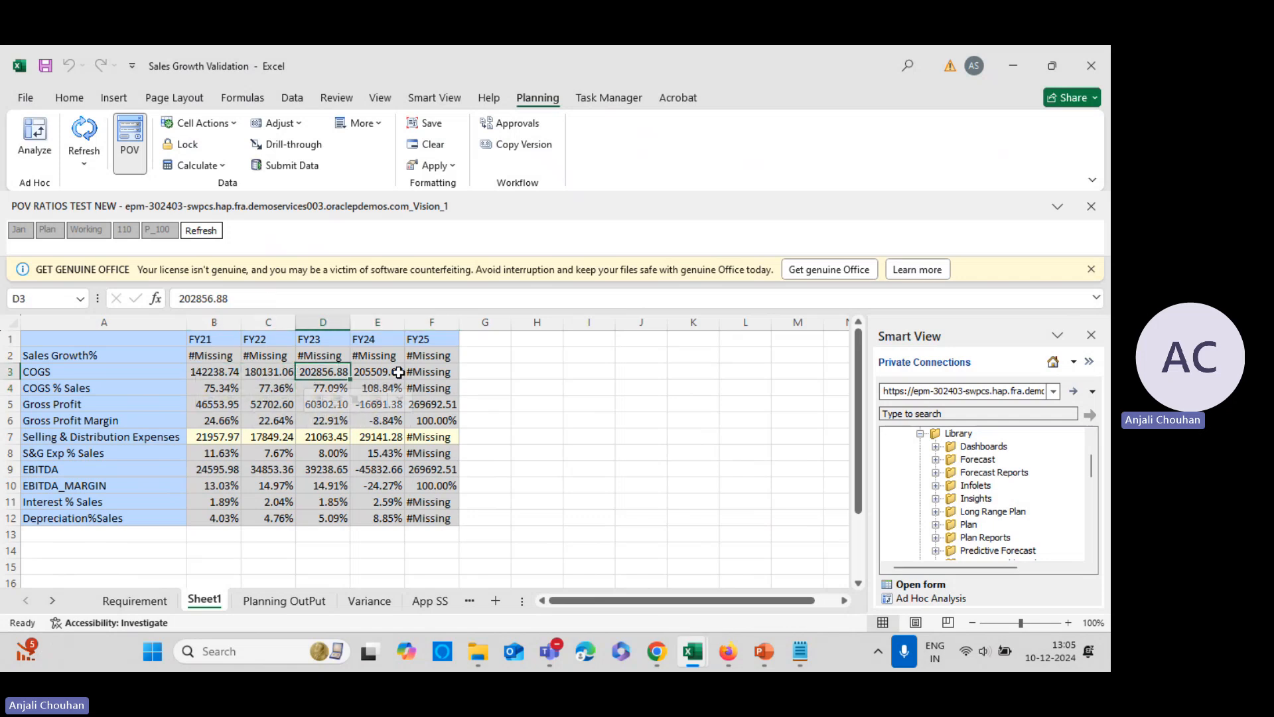
left_click_drag(219, 370, 441, 367)
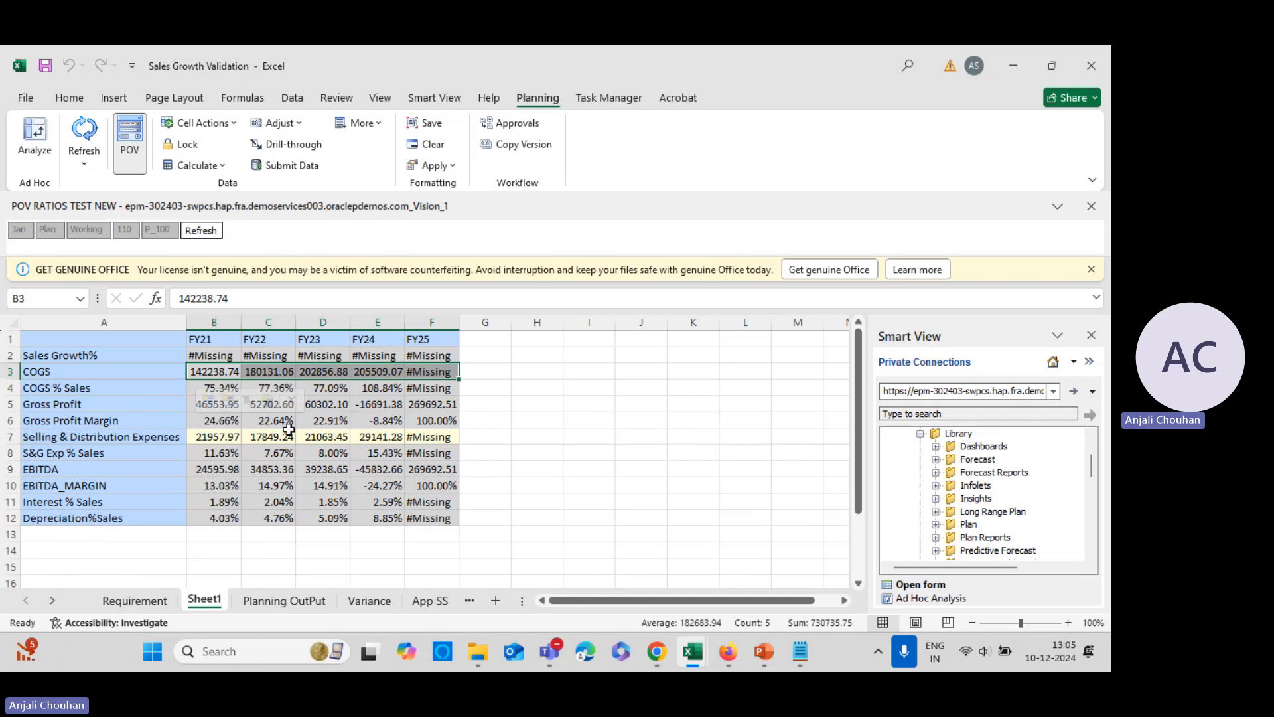
- Switch to the TAMO- Forecasting 3 workbook and inspect the Mar-13 COGS cell on the HistoricalFS sheet
key("alt+Tab")
key("alt+Tab")
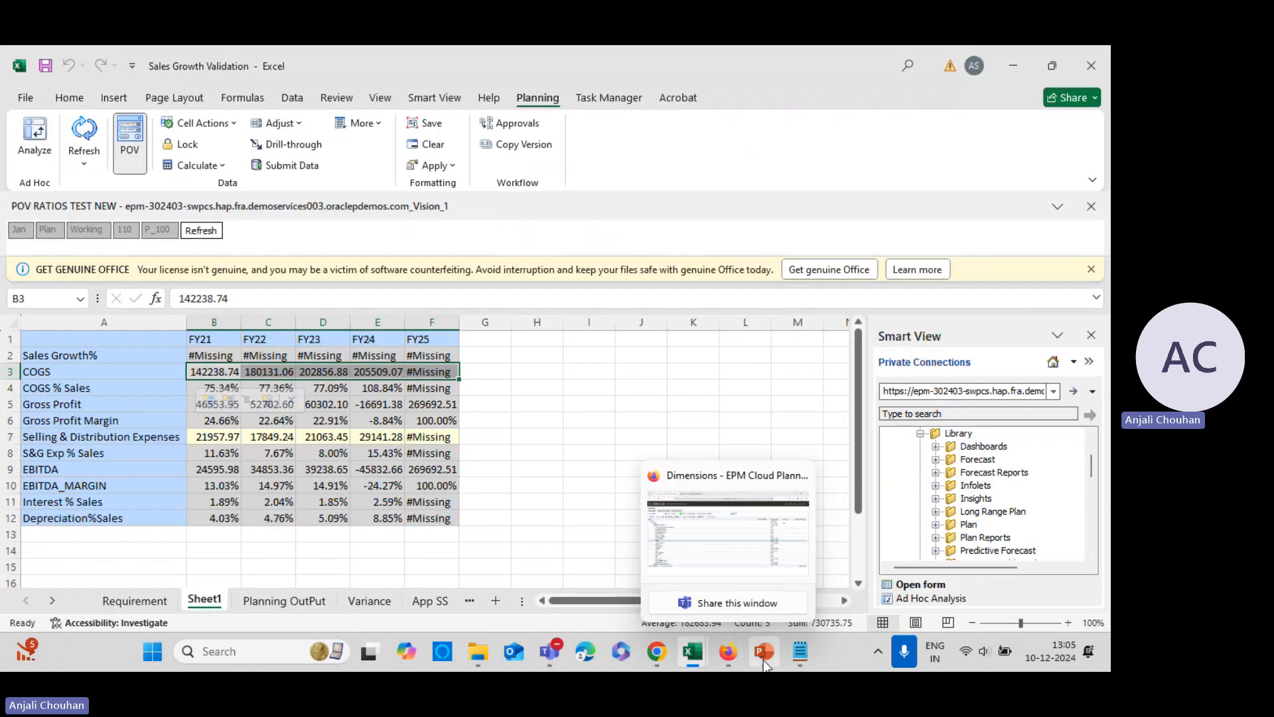
mouse_move(690, 657)
left_click(537, 570)
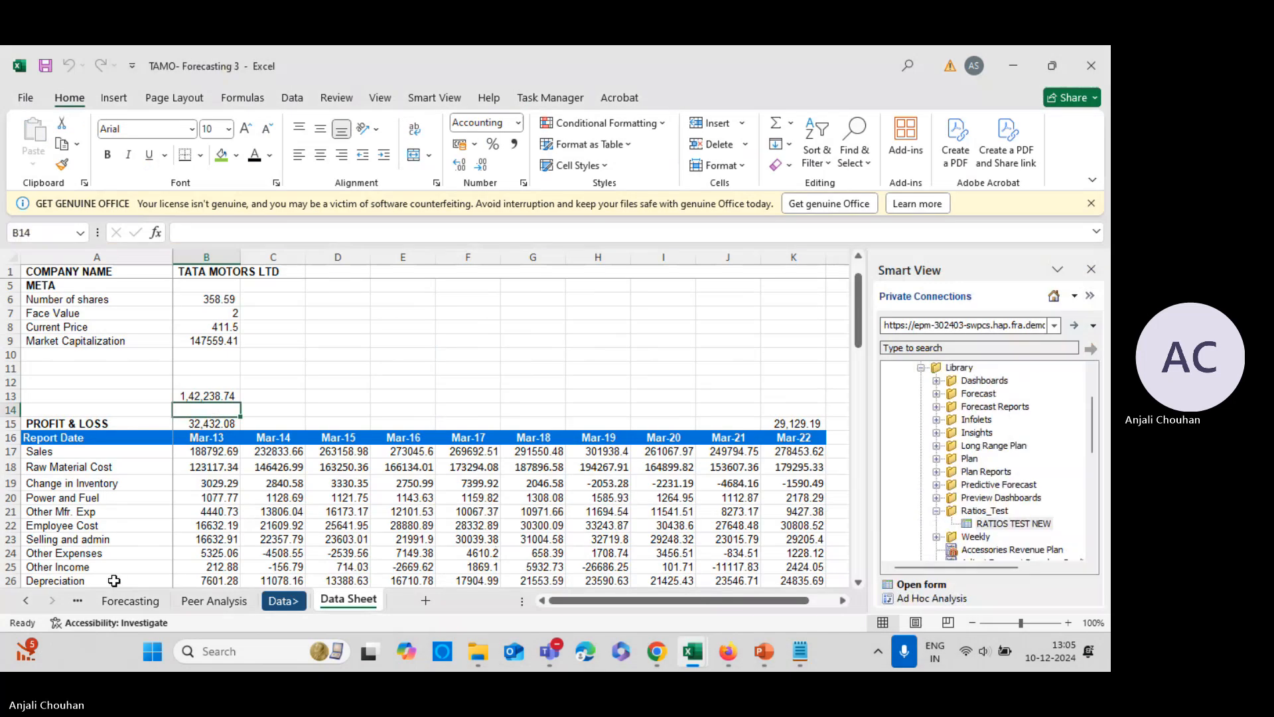
left_click(130, 600)
left_click(78, 601)
left_click(78, 601)
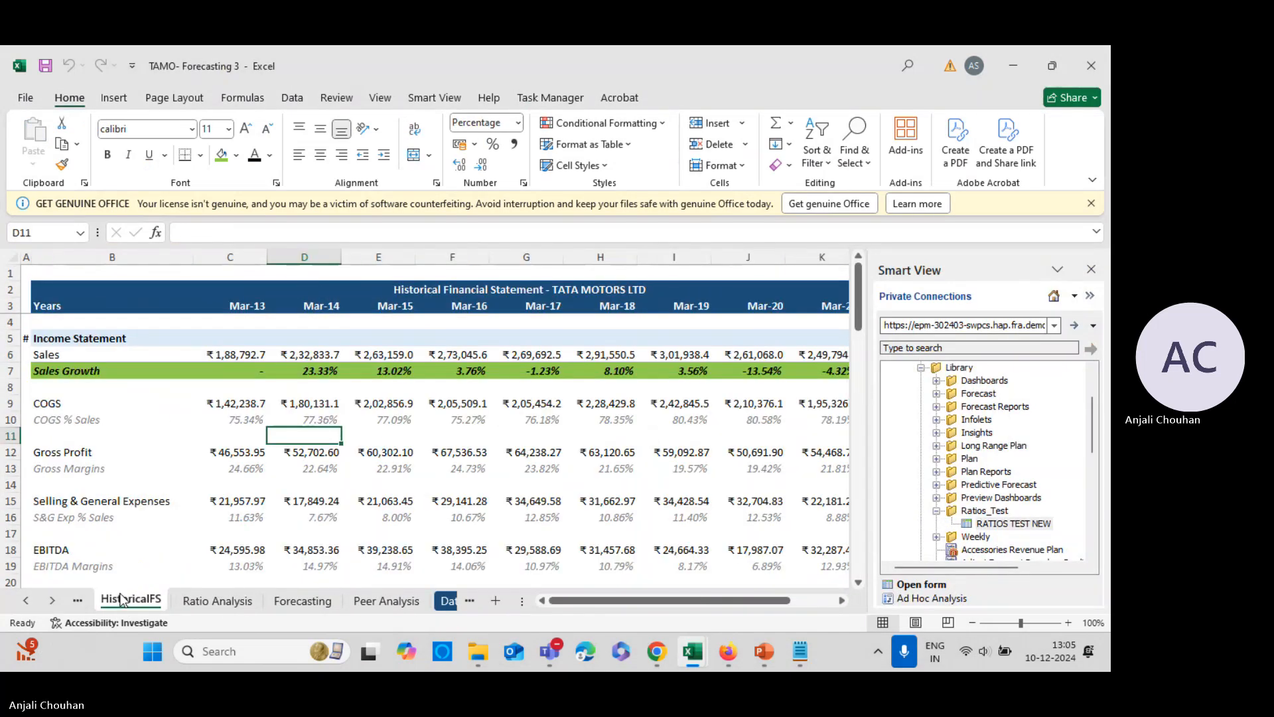
left_click(265, 401)
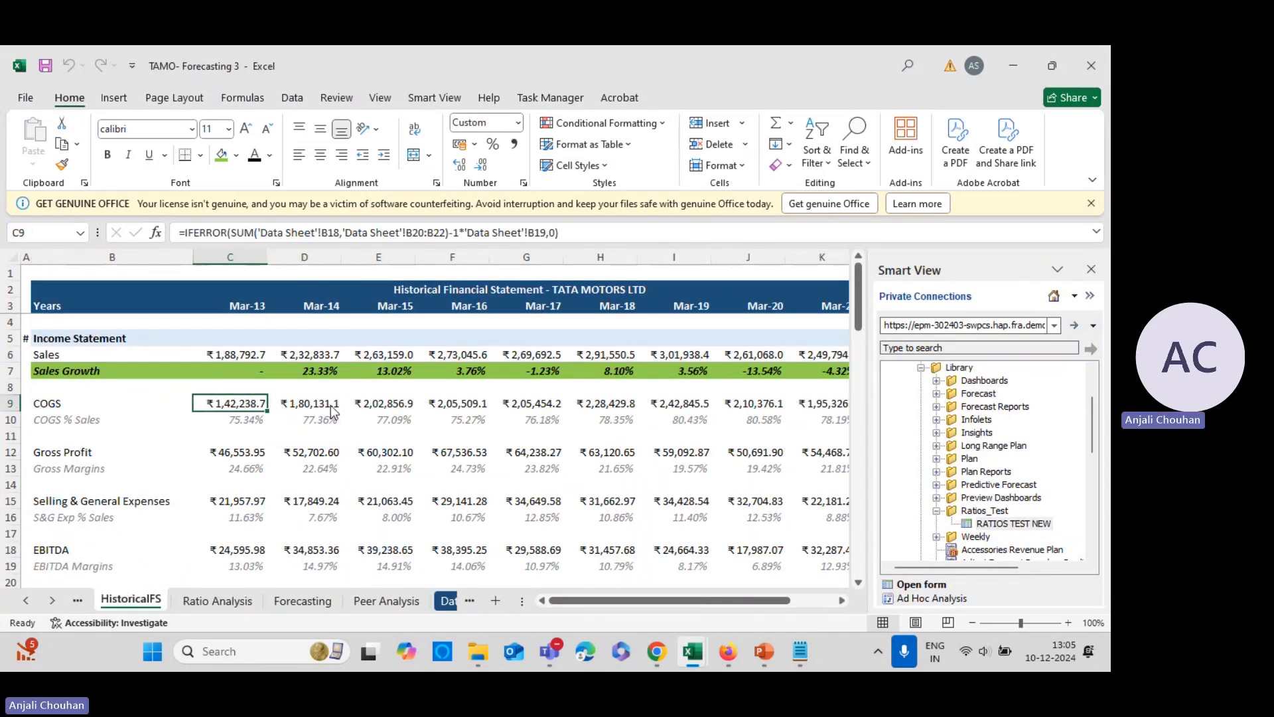
- Compare the HistoricalFS COGS values through Mar-16 with the COGS row of the form in Sales Growth Validation
key("alt+Tab")
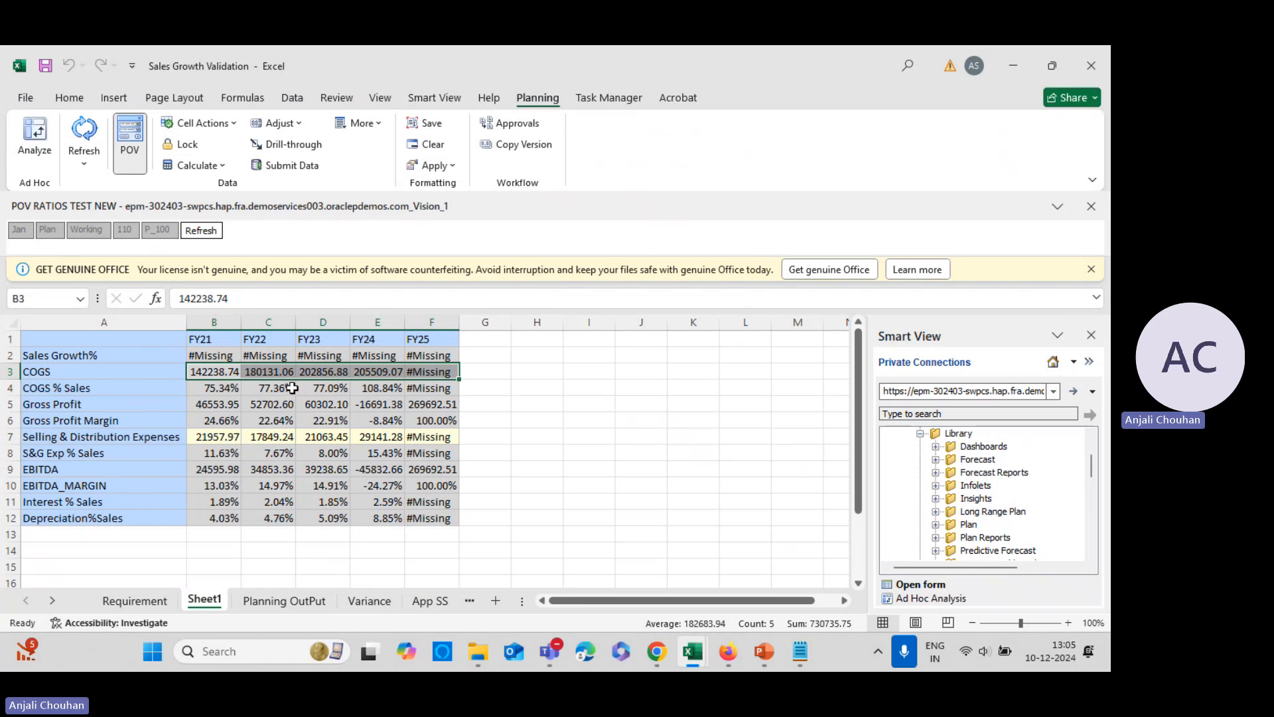
key("alt+Tab")
left_click(381, 403)
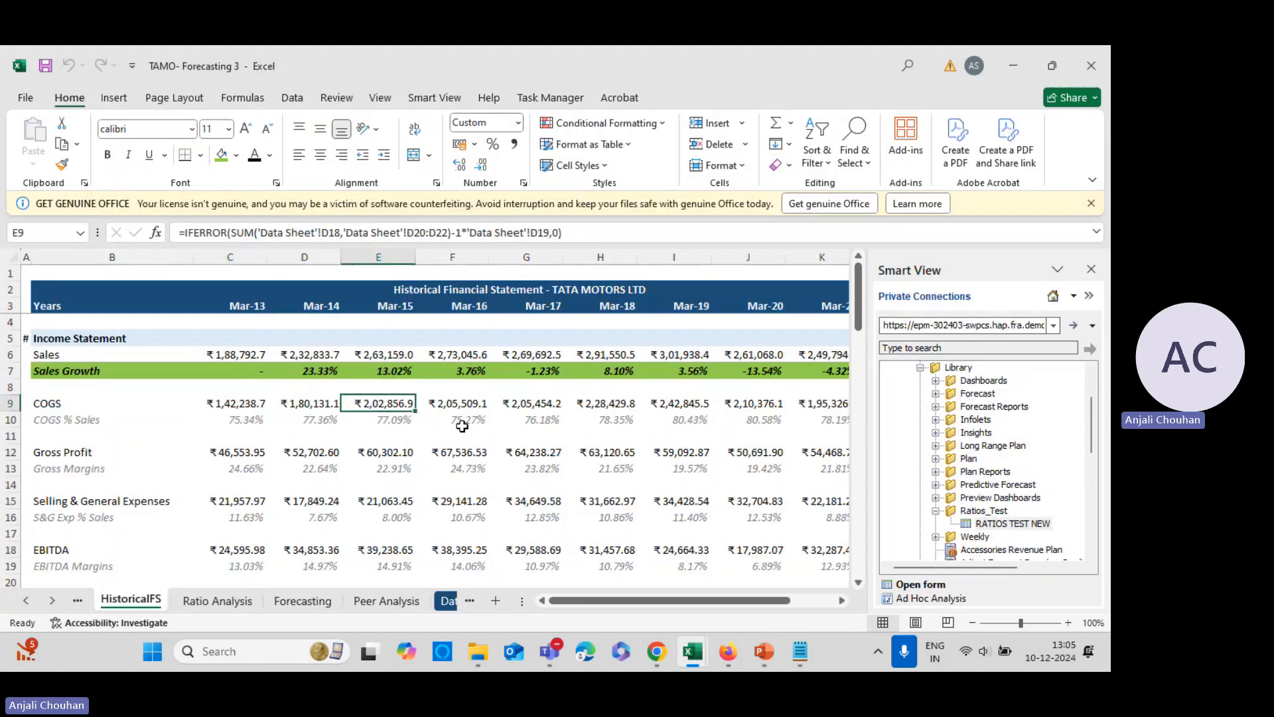
key("alt+Tab")
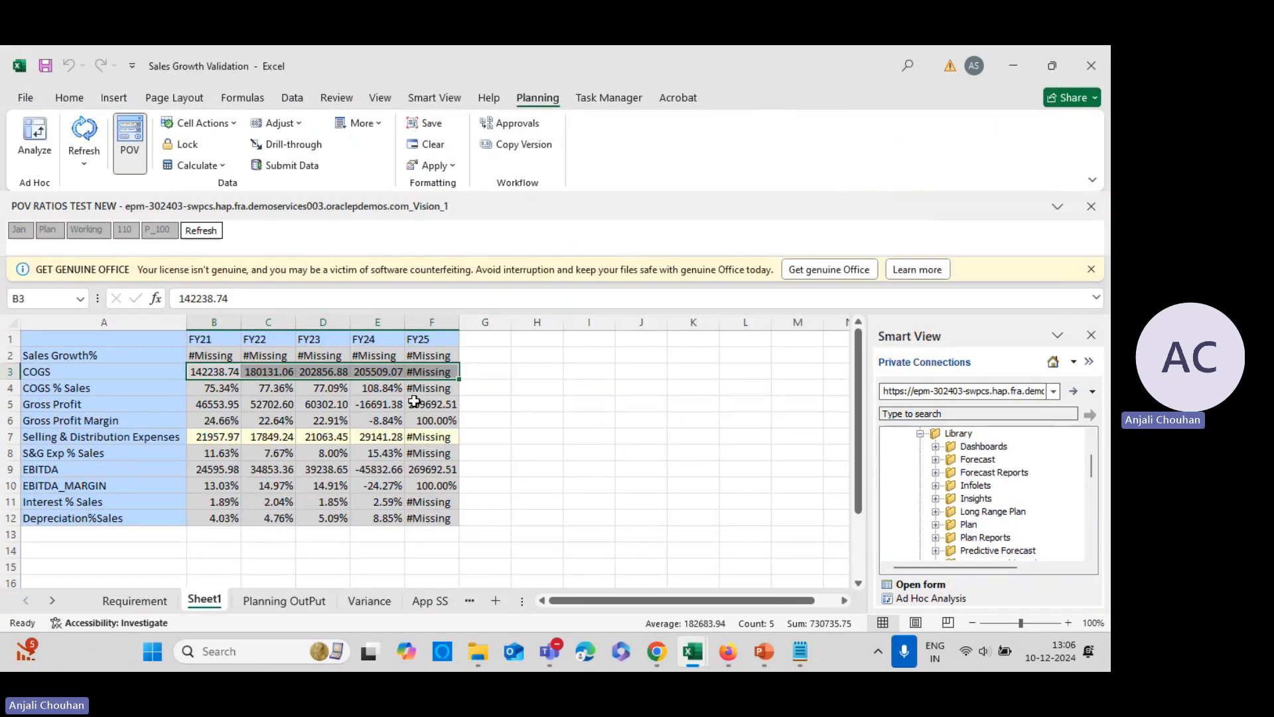
key("alt+Tab")
left_click(481, 408)
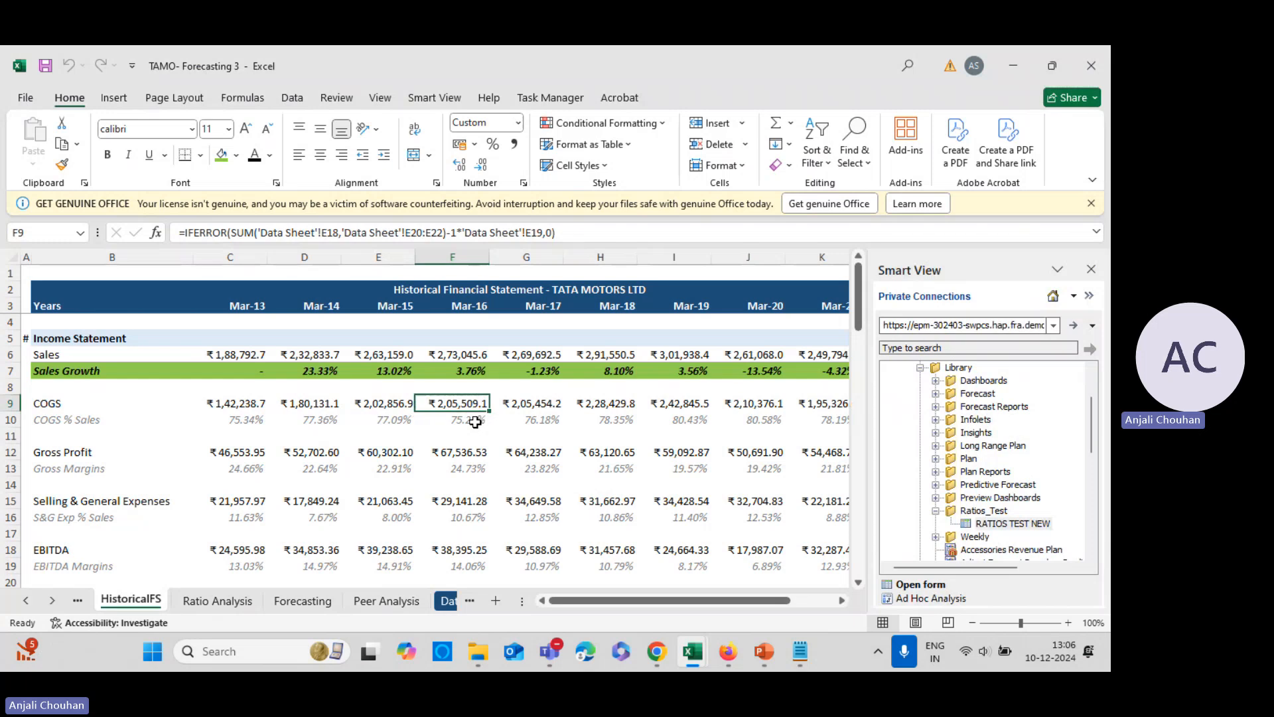
key("alt+Tab")
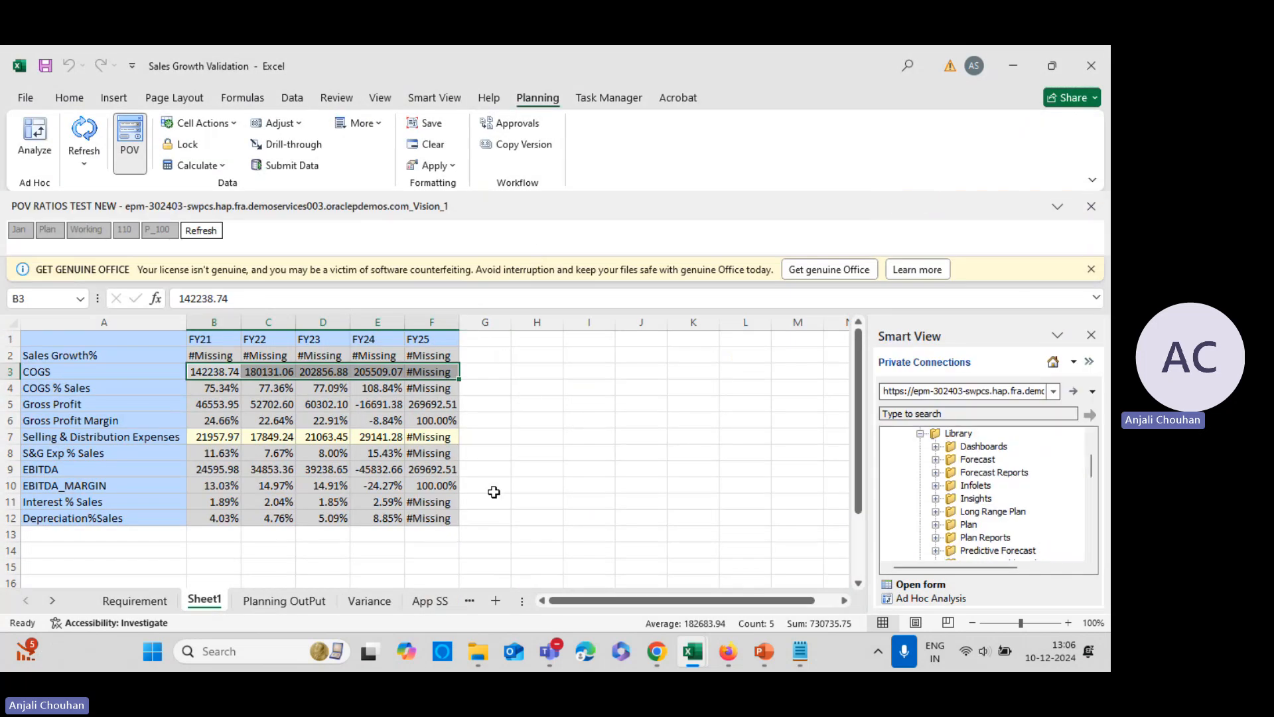
- Look over the Planning OutPut sheet and go to the blank Sheet2 in the Sales Growth Validation workbook
left_click(307, 604)
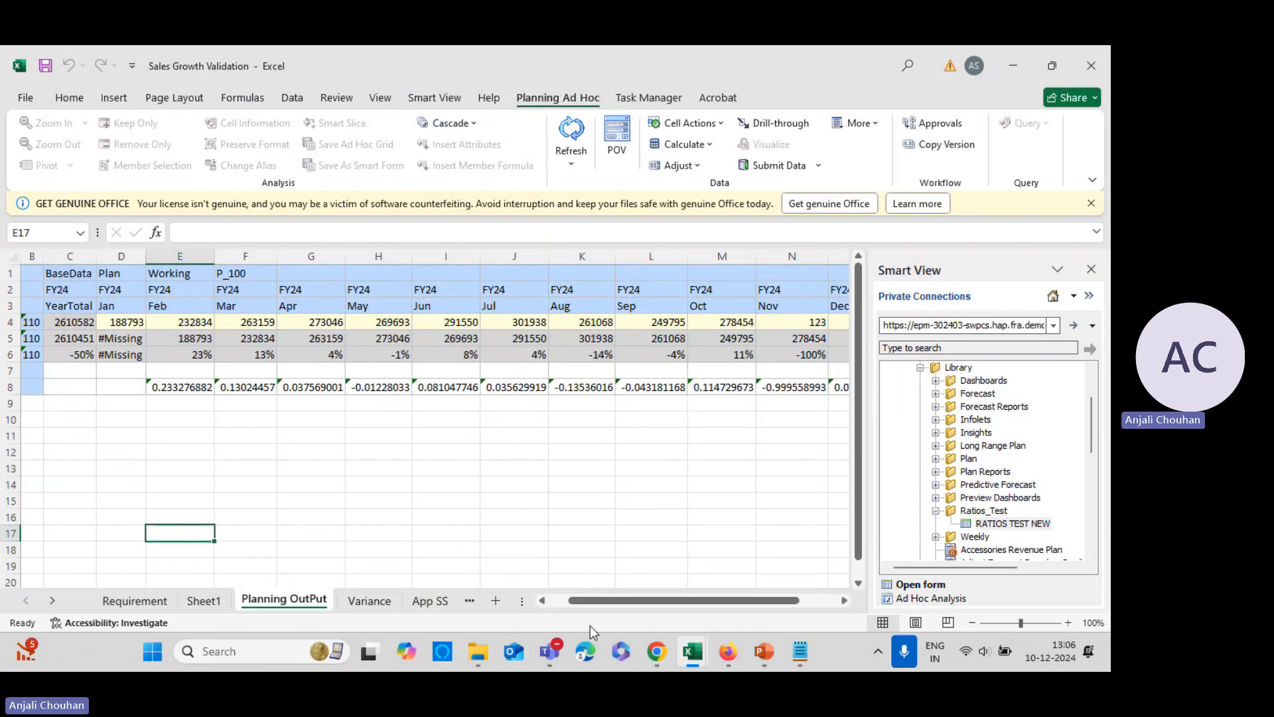
left_click_drag(606, 605, 569, 610)
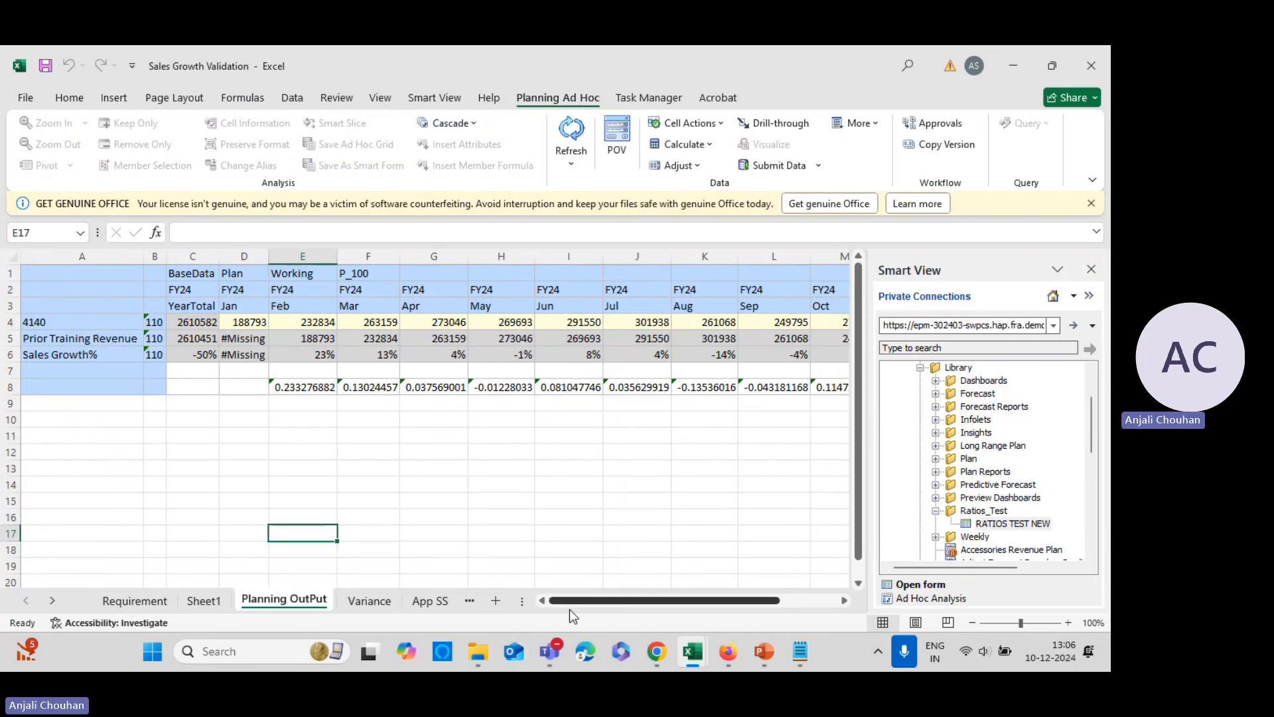
left_click(469, 604)
left_click(405, 602)
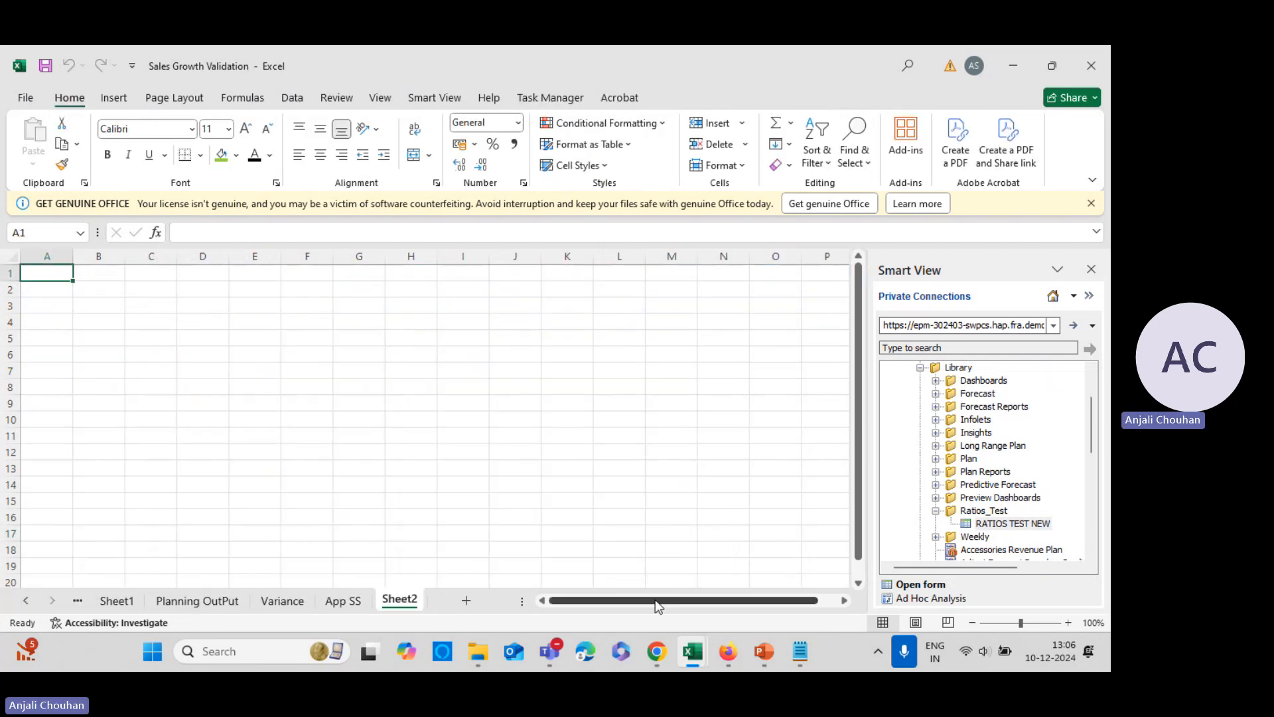
- Try to open the RATIOS TEST NEW form on the blank Sheet2 of the Sales Growth Validation workbook
double_click(1000, 523)
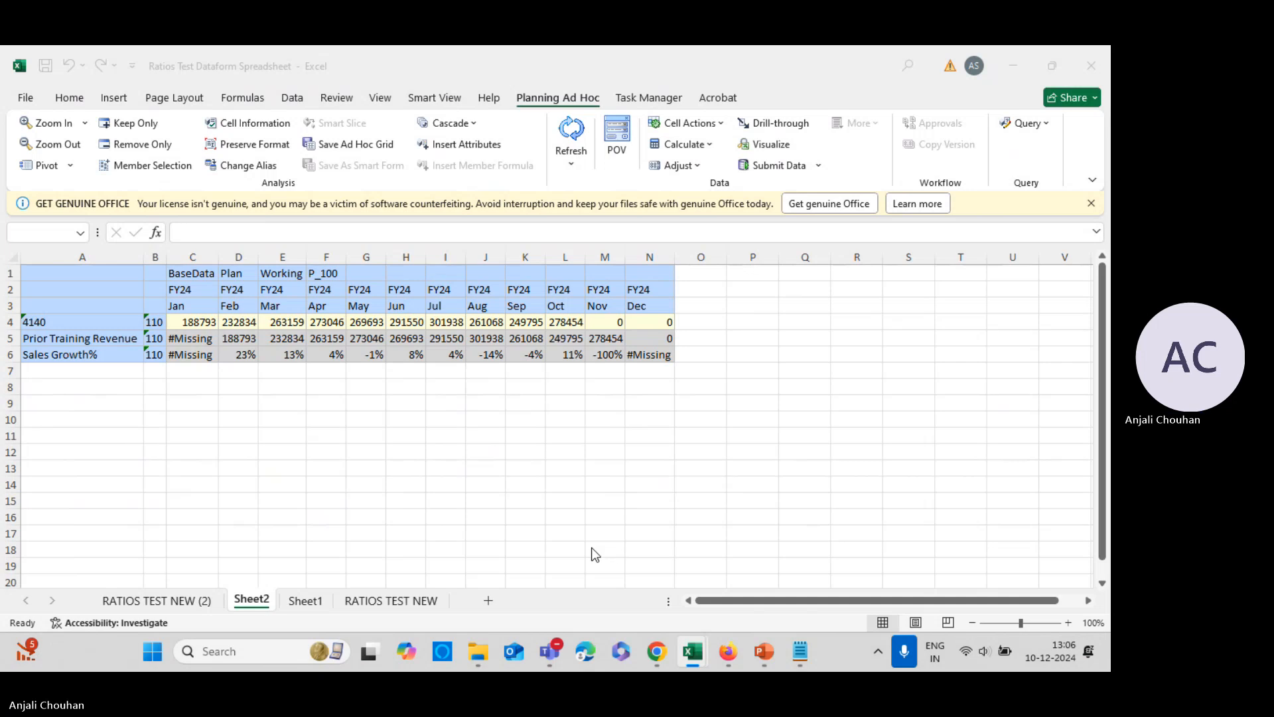
left_click(645, 545)
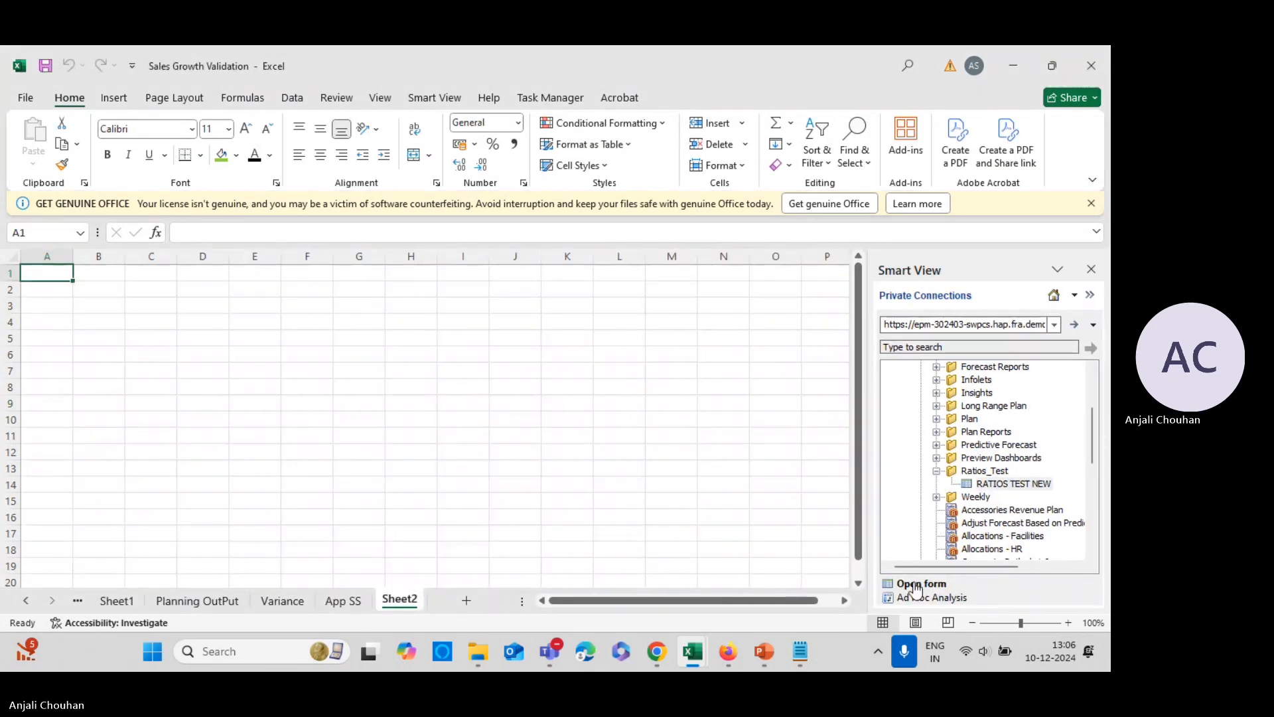
left_click(912, 584)
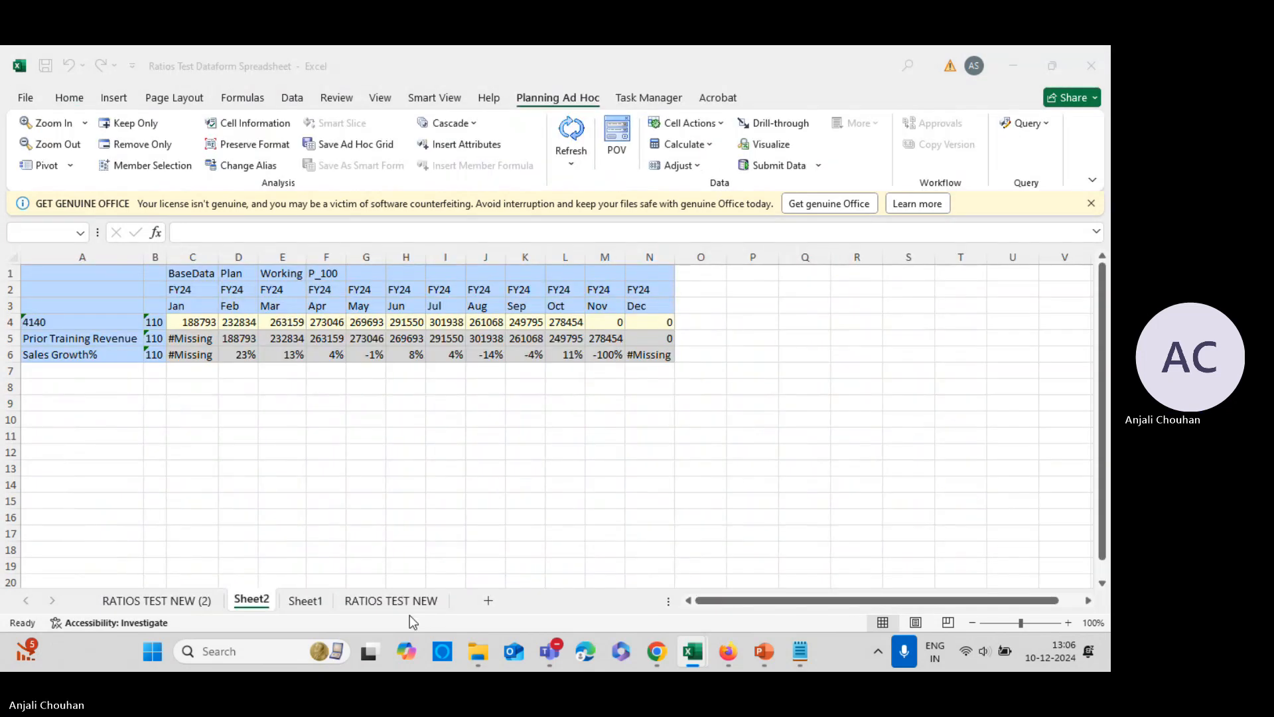
key("alt+Tab")
key("alt+Tab")
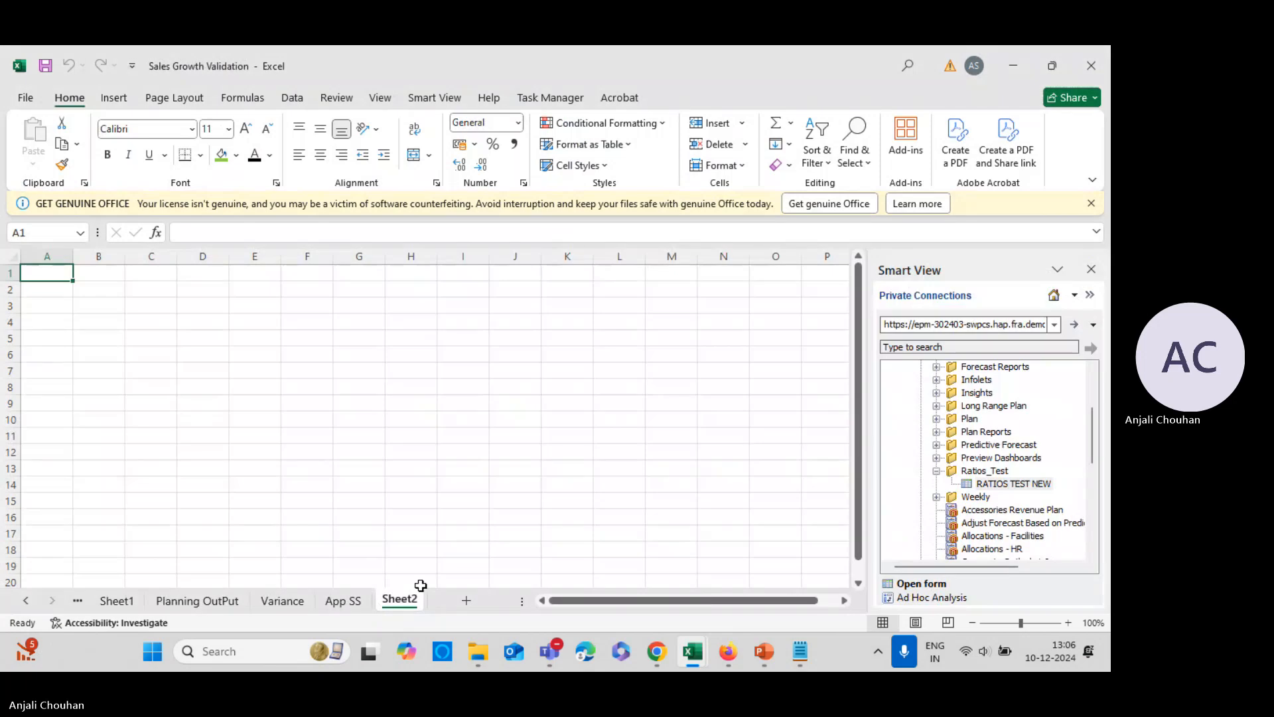
left_click(679, 529)
- Switch to the Ratios Test Dataform Spreadsheet workbook and start an ad hoc analysis of the Plan1 cube on a new sheet
key("alt+Tab")
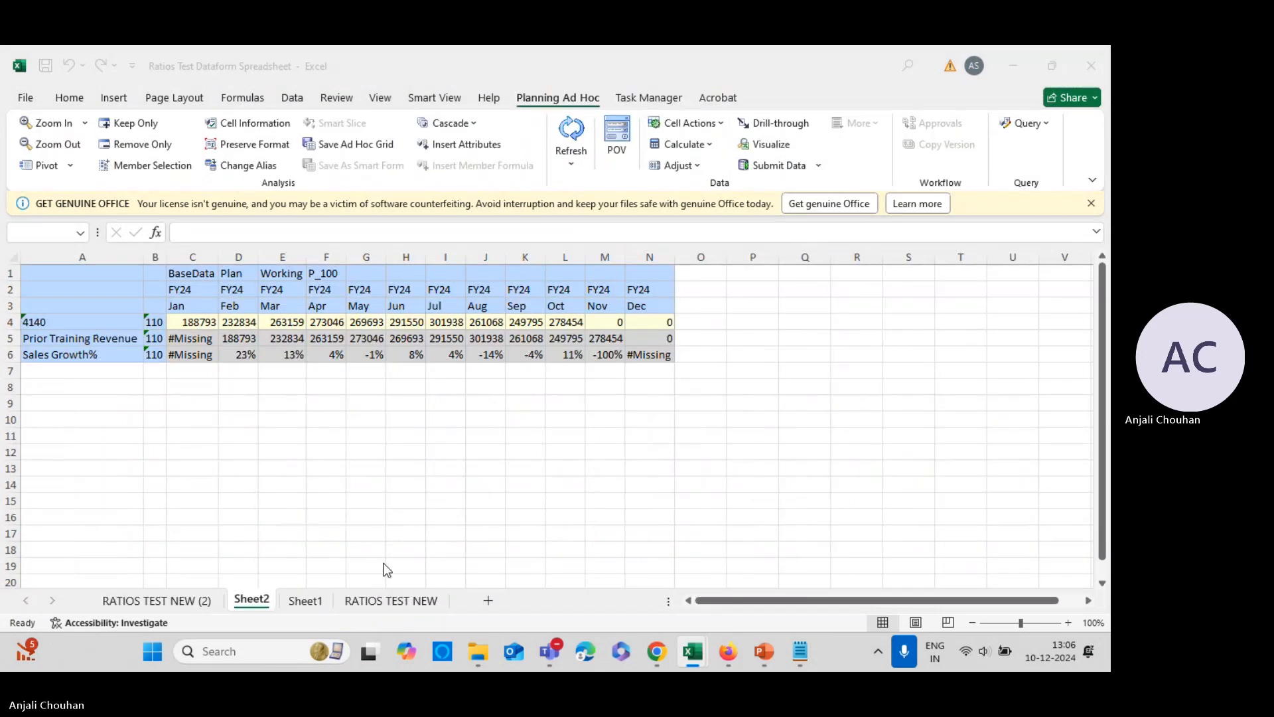
left_click(398, 601)
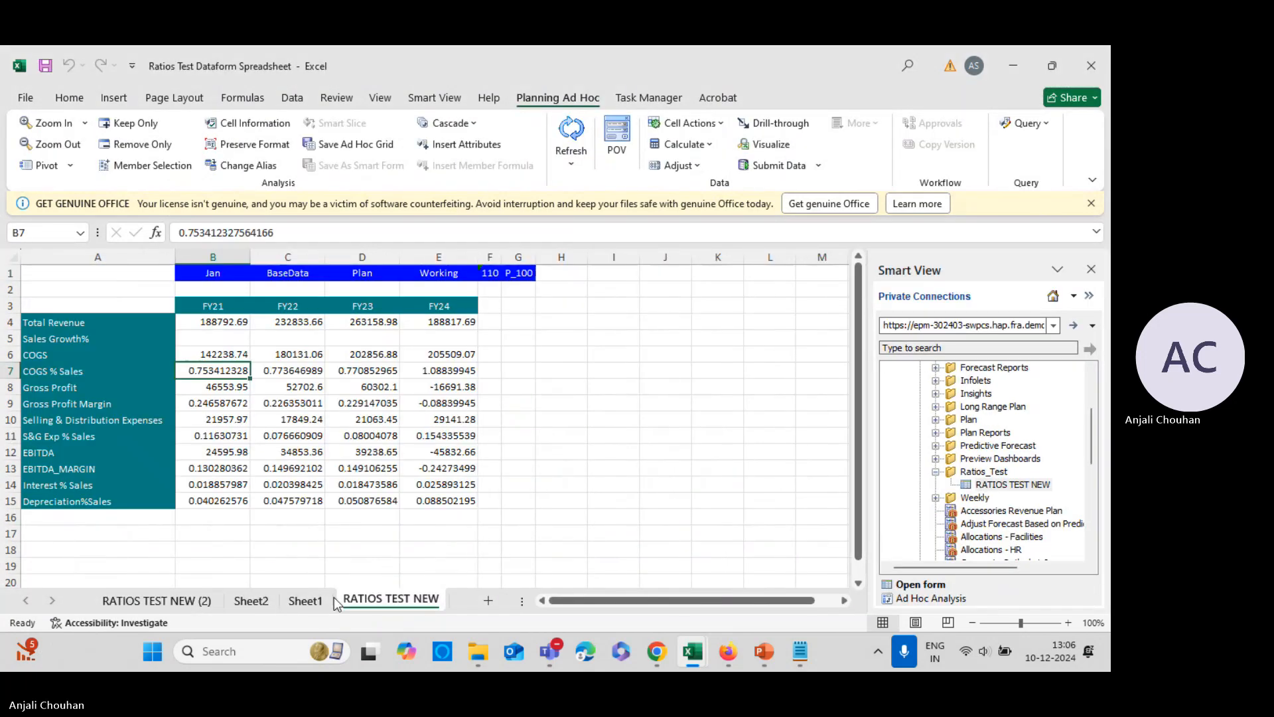
left_click(488, 600)
scroll(979, 538, "down", 5)
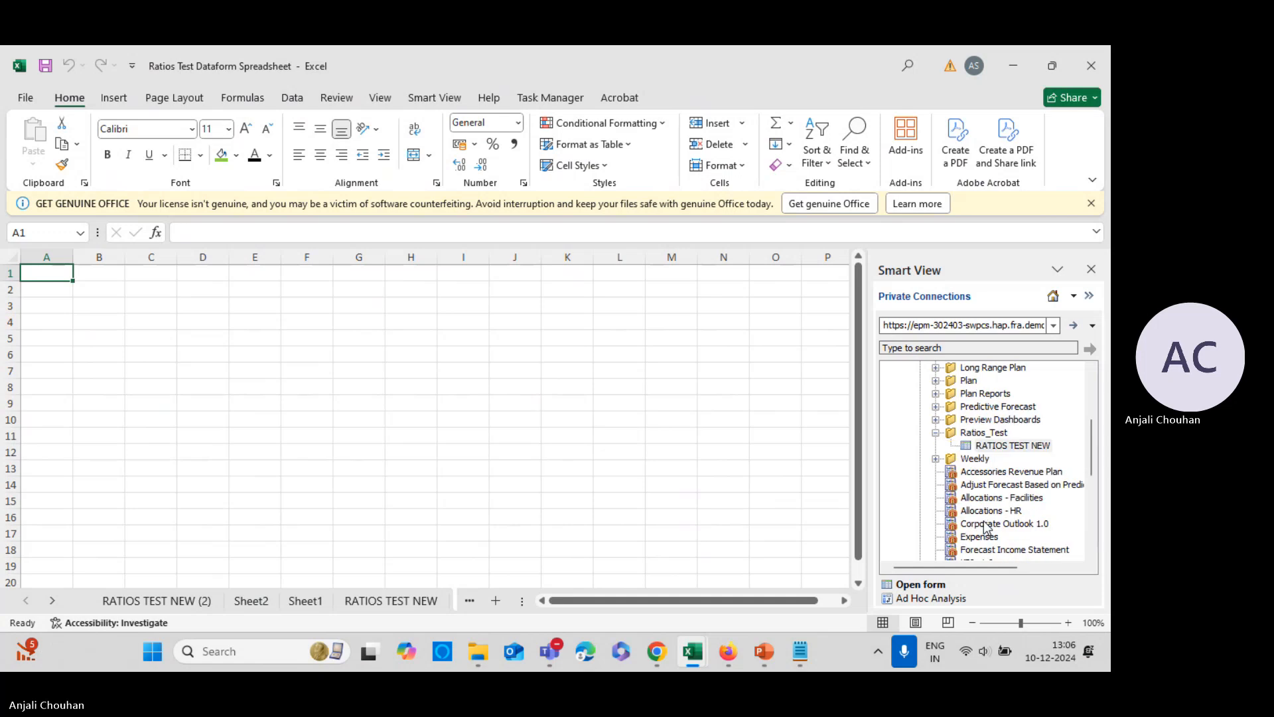
left_click(955, 549)
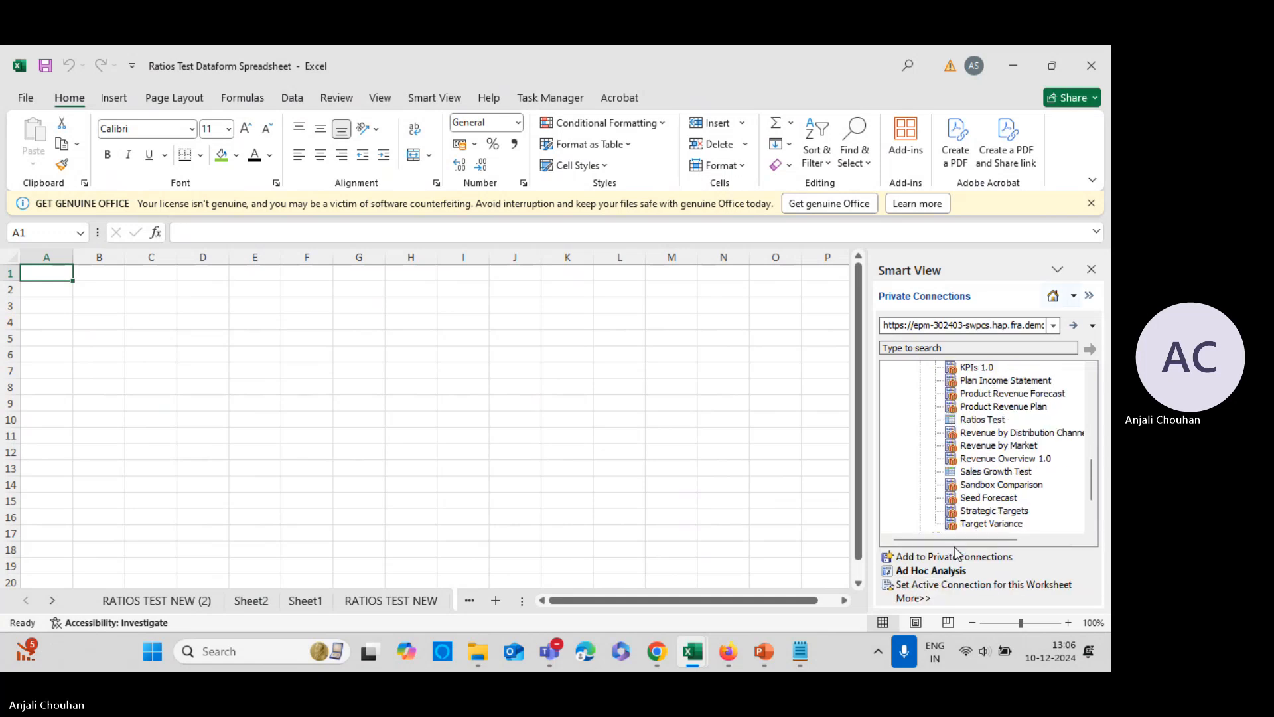
left_click(919, 571)
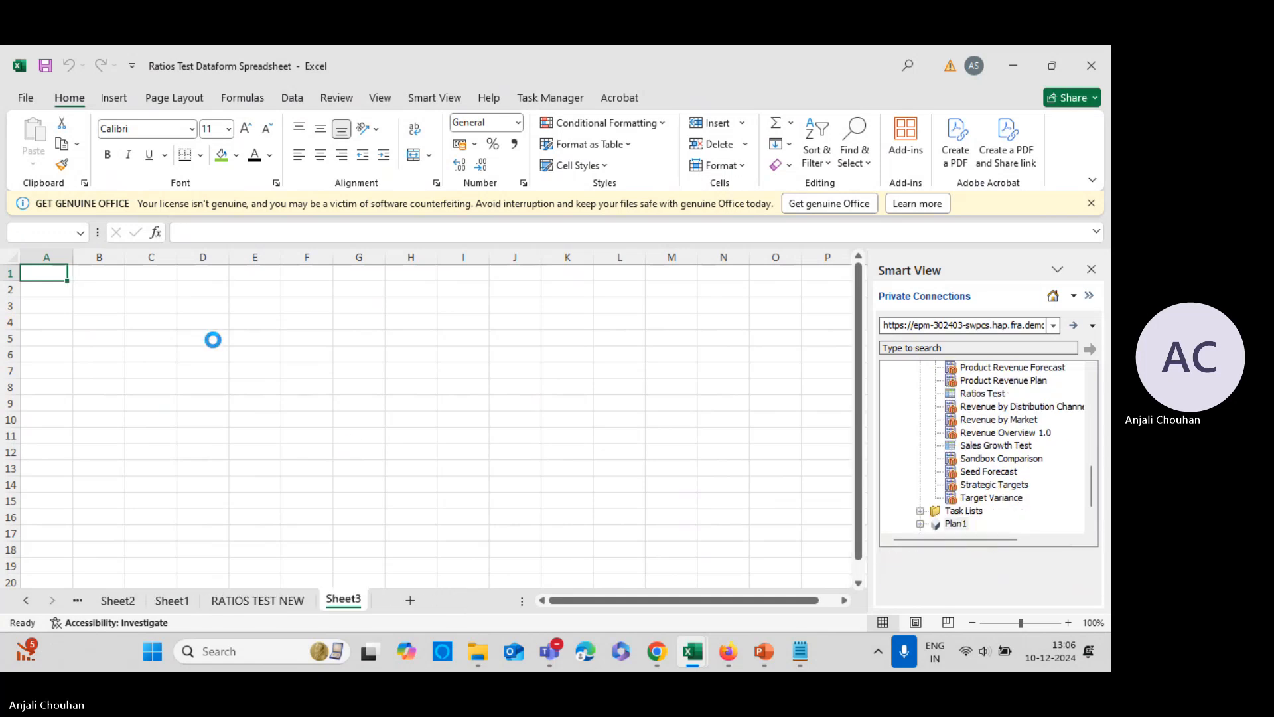
- Set the ad hoc grid's view, scenario, version and product members to BaseData, Plan, Working and P_100
left_click(125, 278)
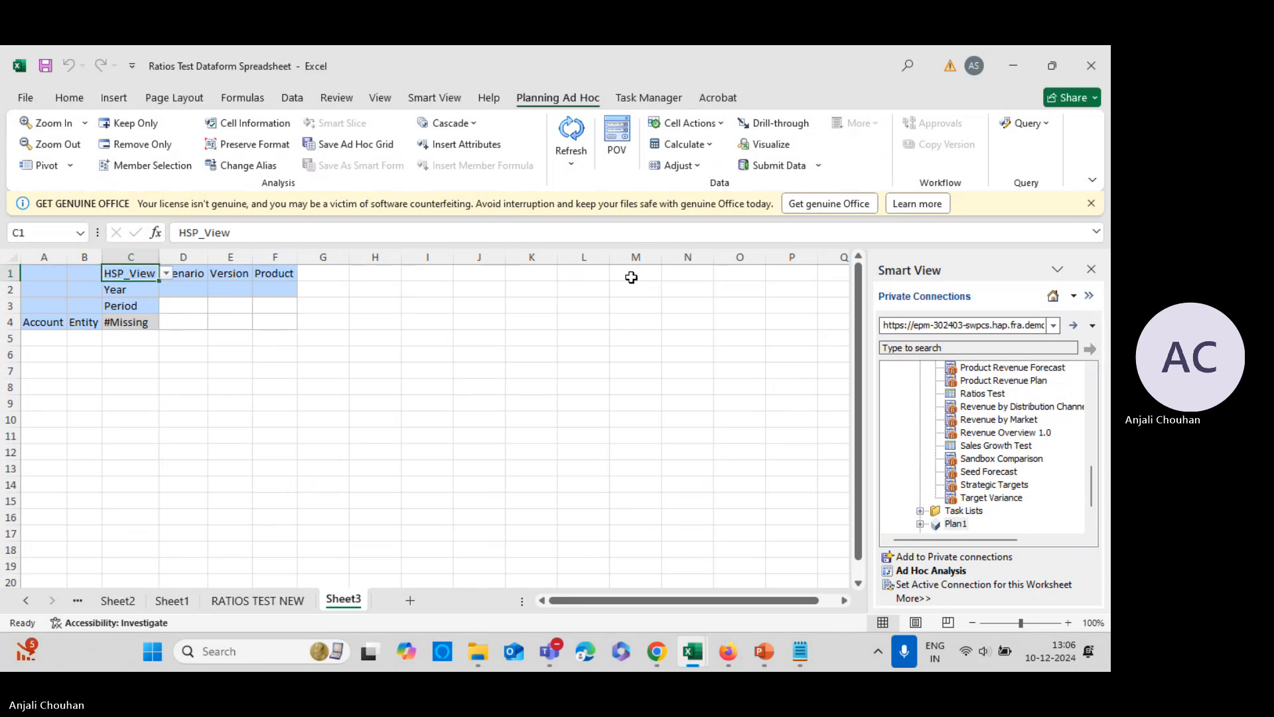
type("BaseData")
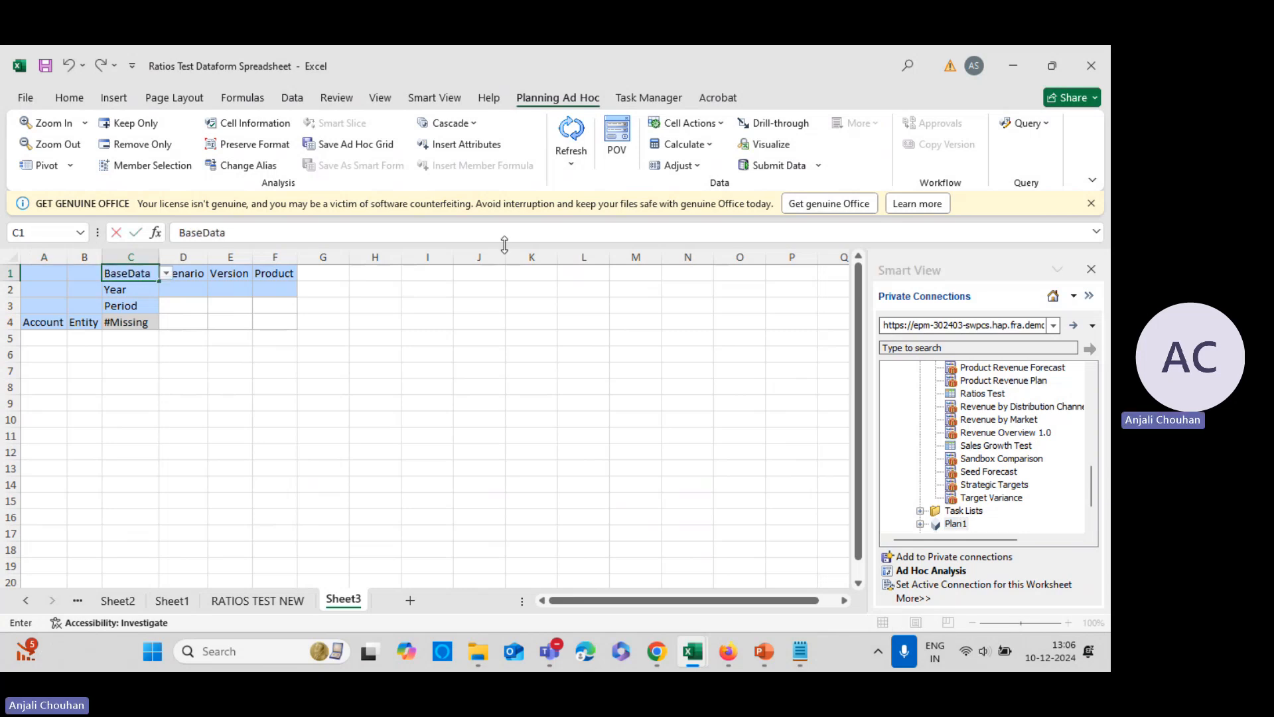
key("Tab")
type("Pl")
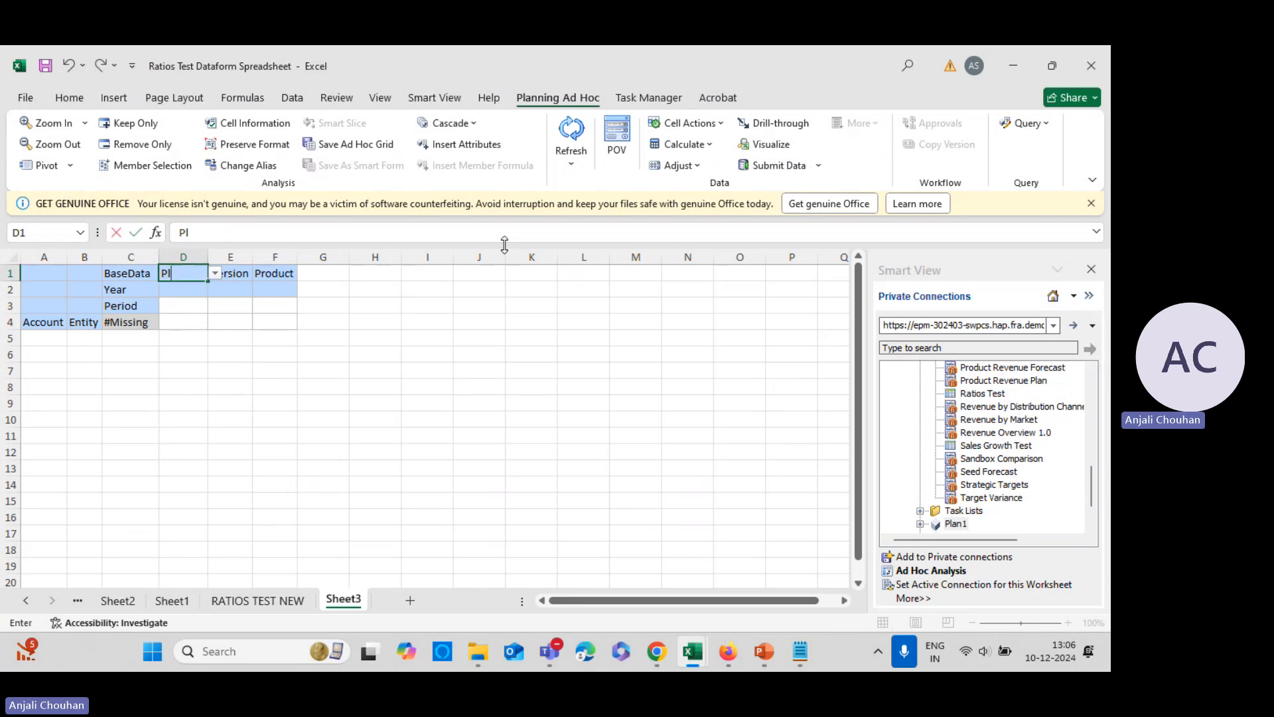
type("an")
key("Tab")
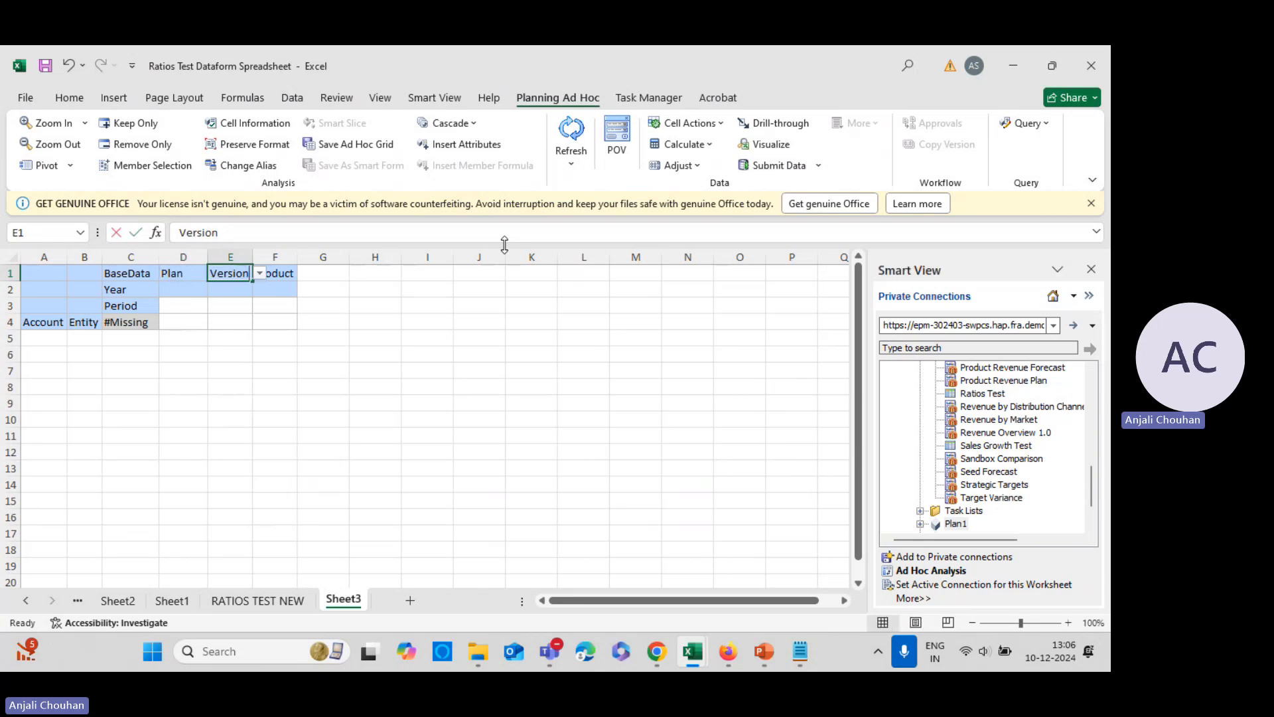
type("Working")
key("Tab")
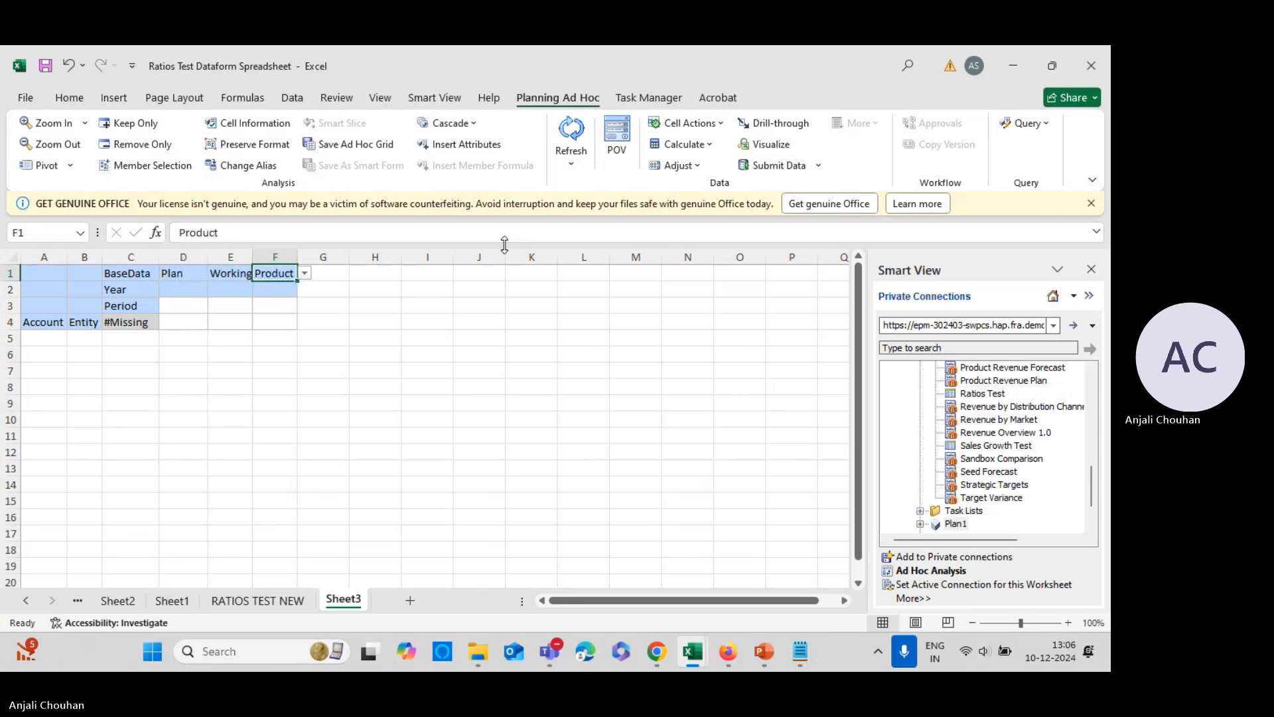
type("P")
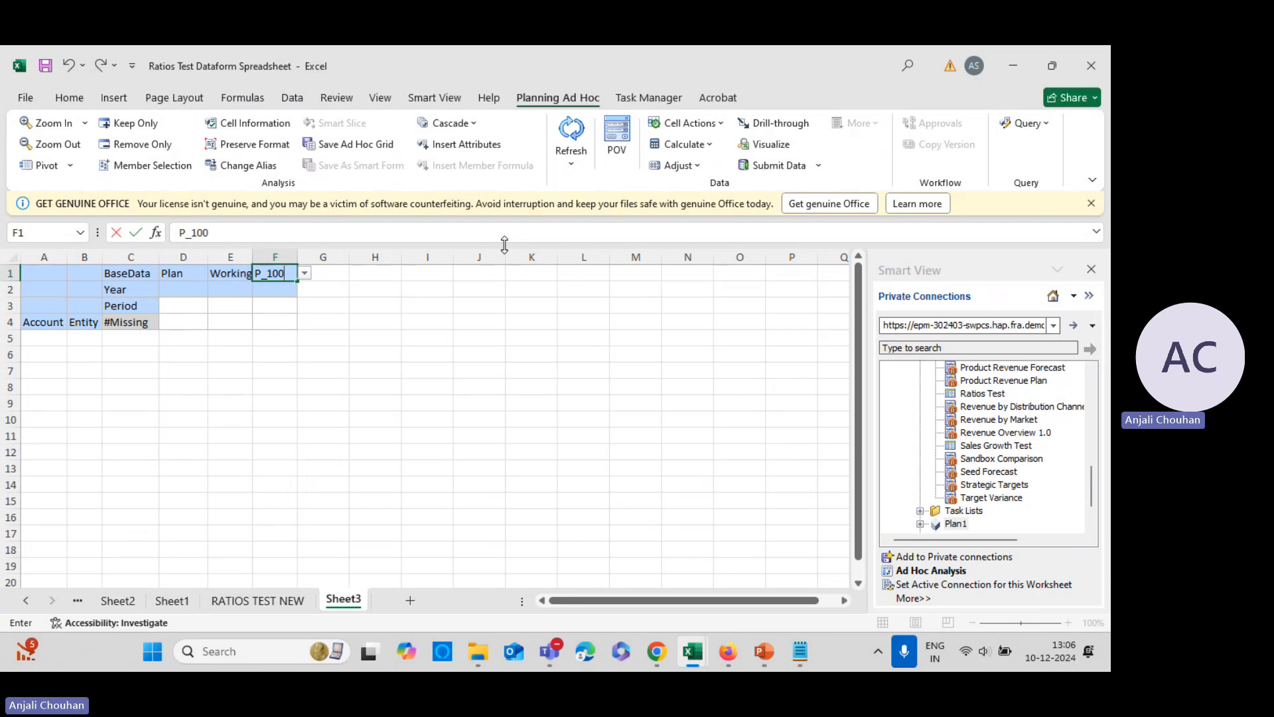
type("_100")
key("Return")
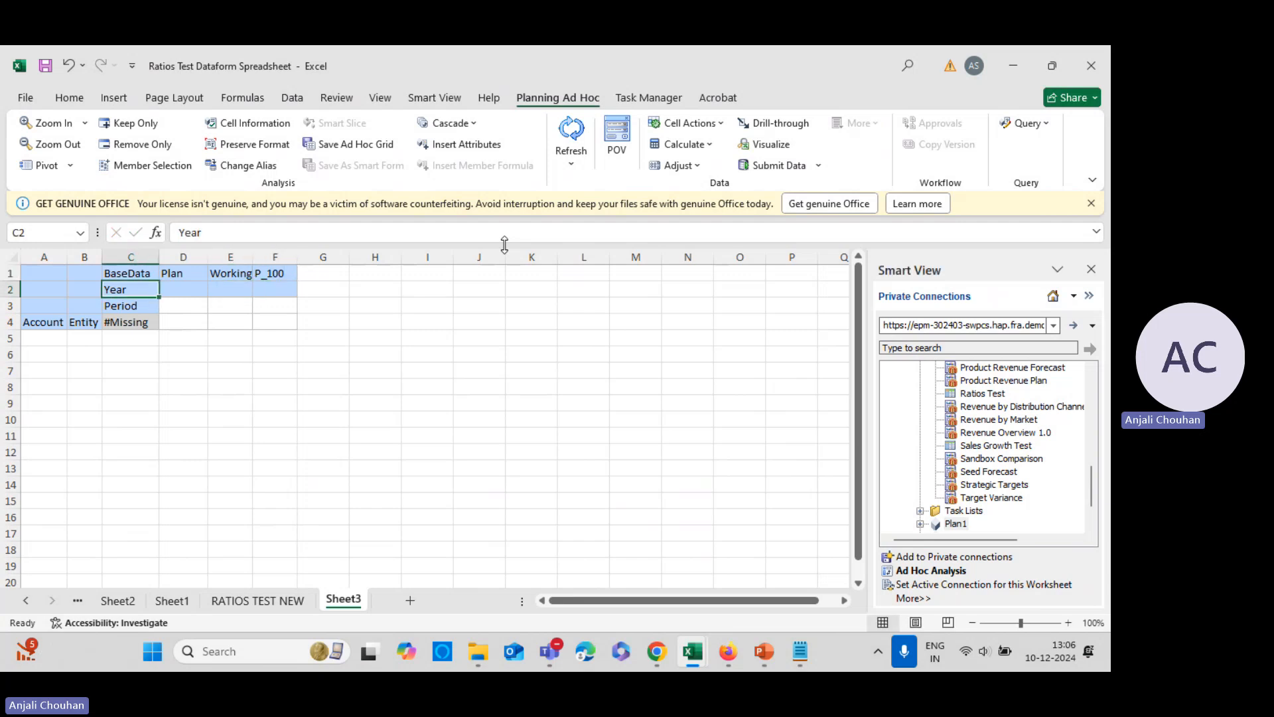
- Set the grid's year member to FY24 and its period member to Jan
type("Y")
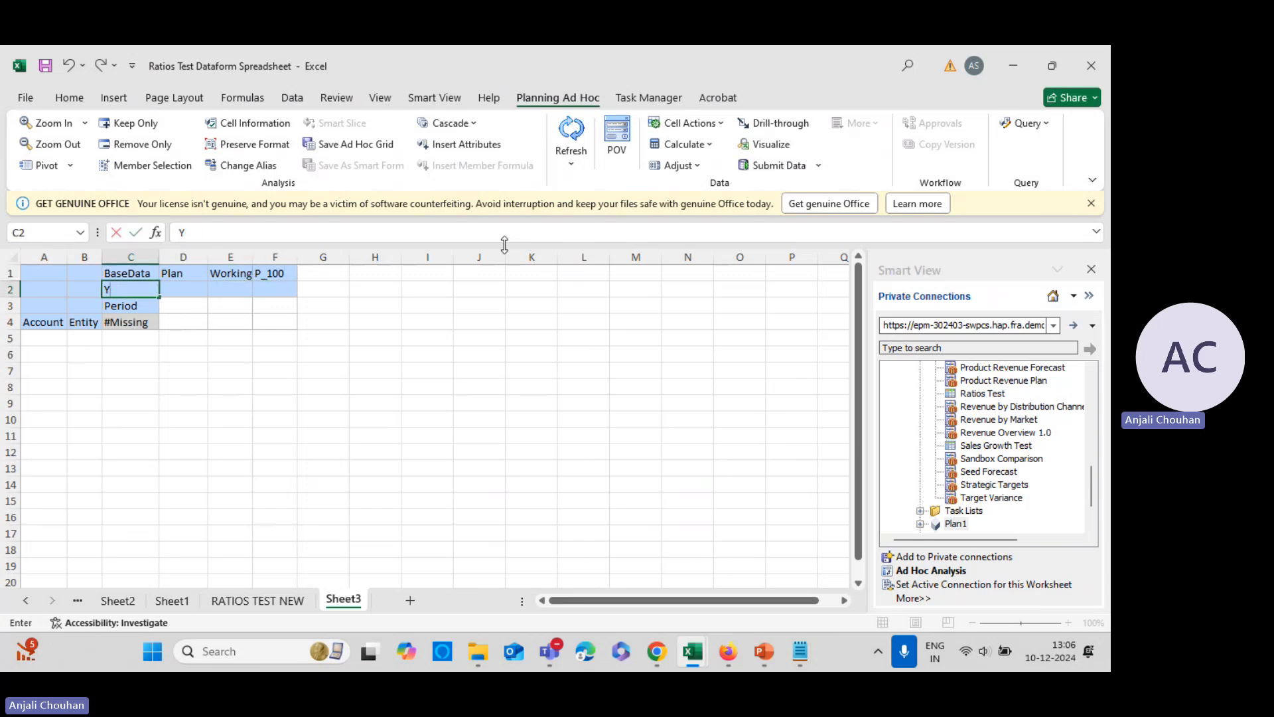
key("BackSpace")
key("Return")
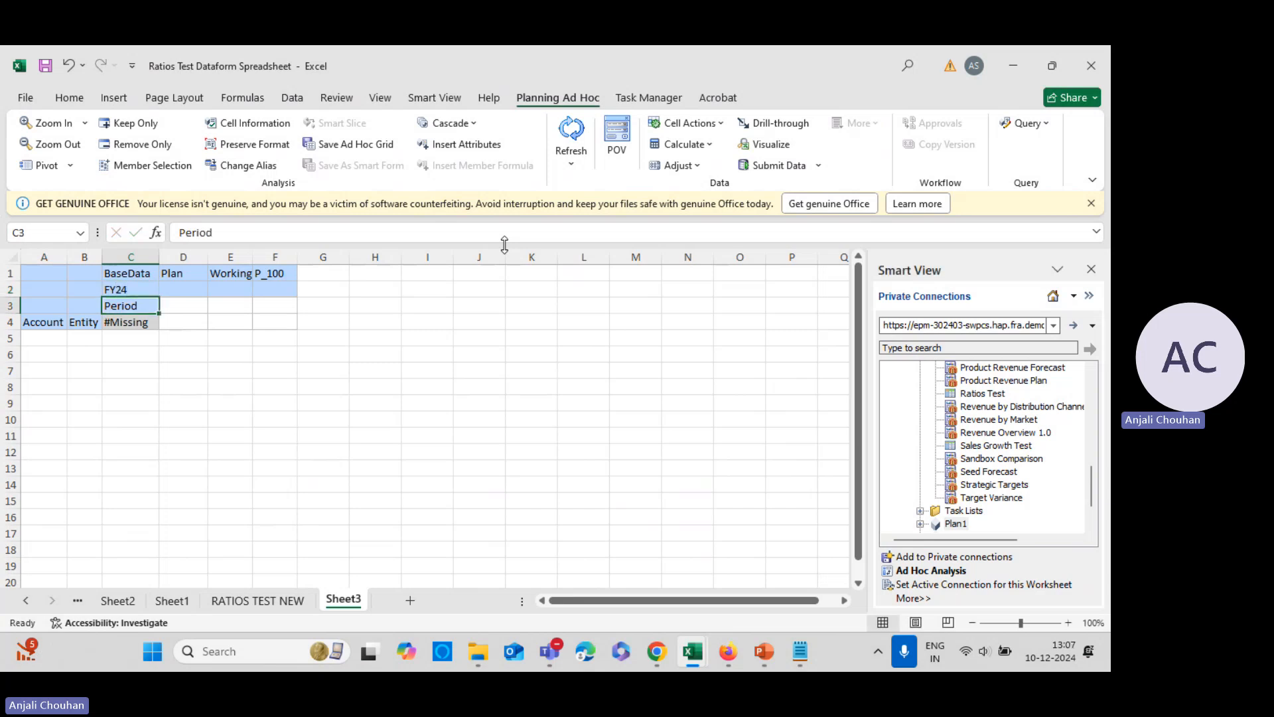
type("Jan")
key("Return")
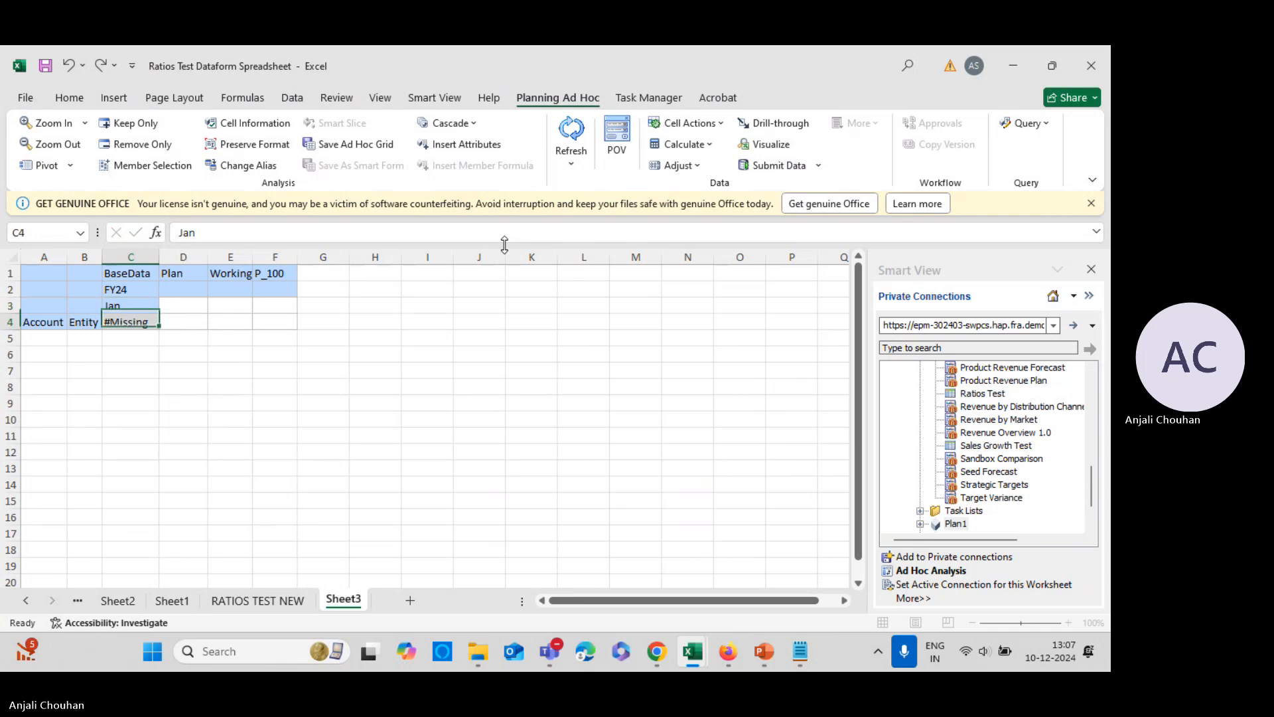
- Set the grid's entity to 110 and its account to 4140 as text members, and refresh the data
key("Left")
type("'11")
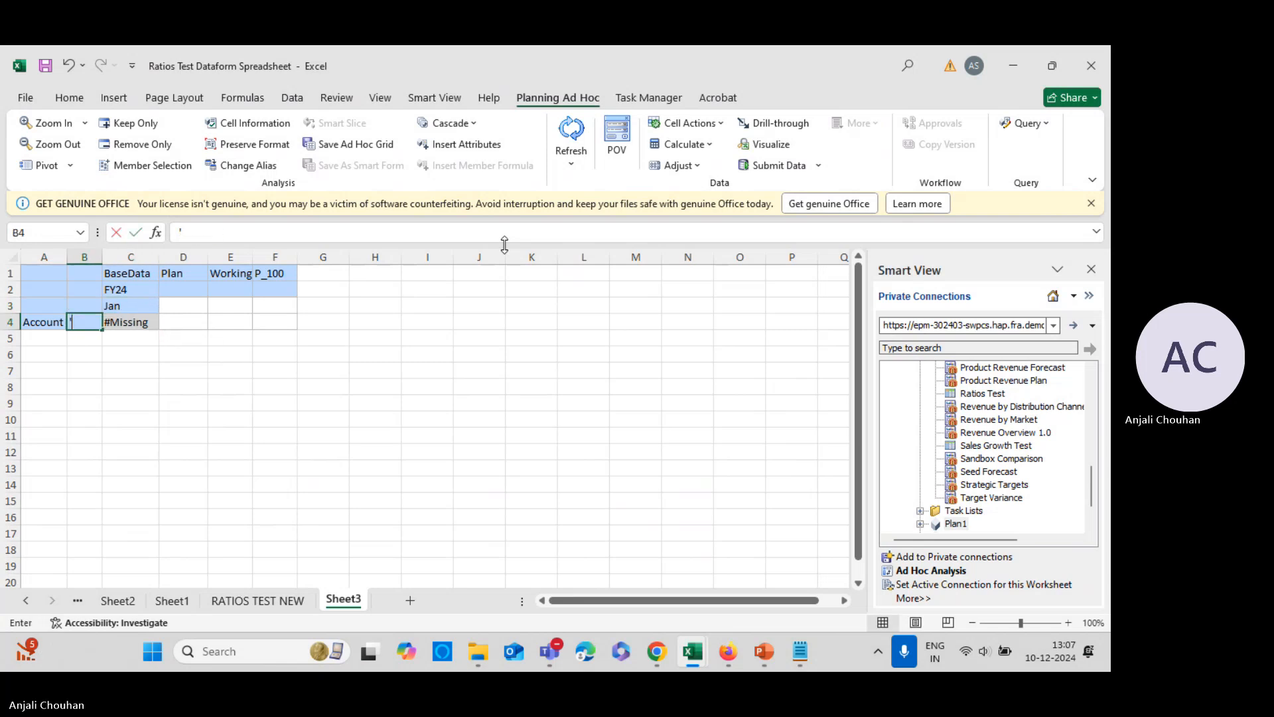
key("Left")
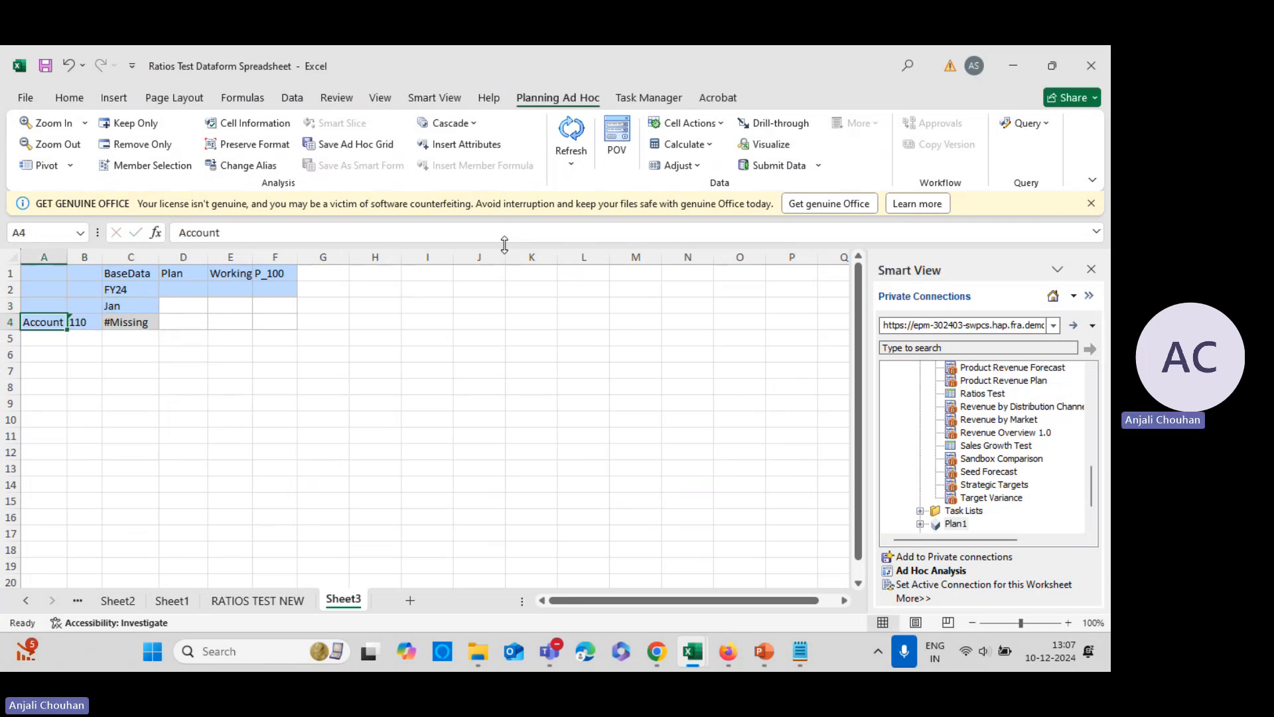
type("'4140")
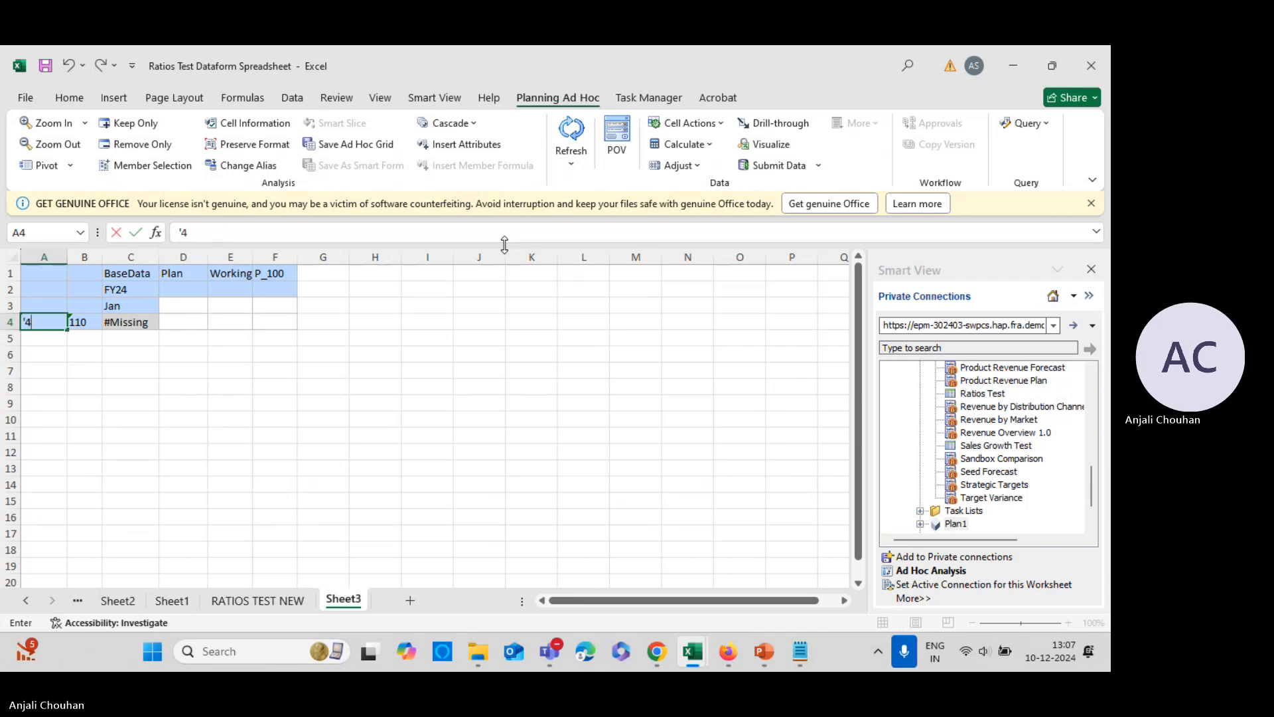
key("Return")
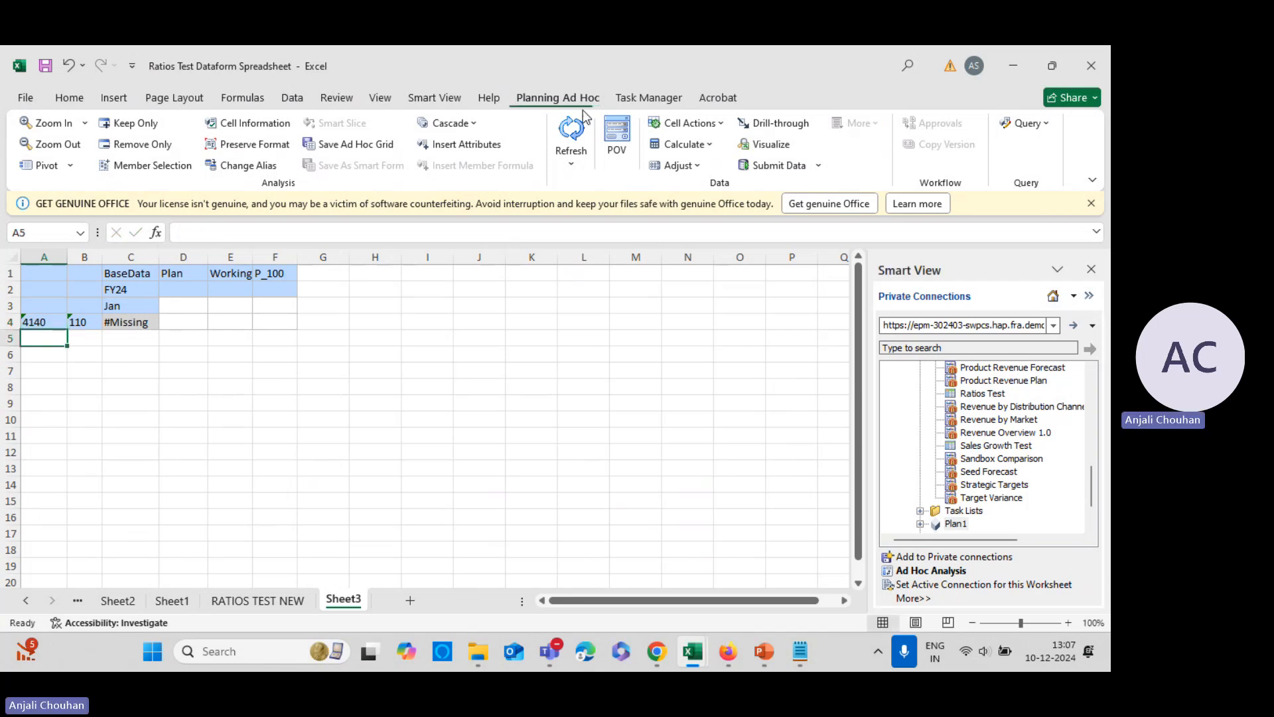
left_click(571, 132)
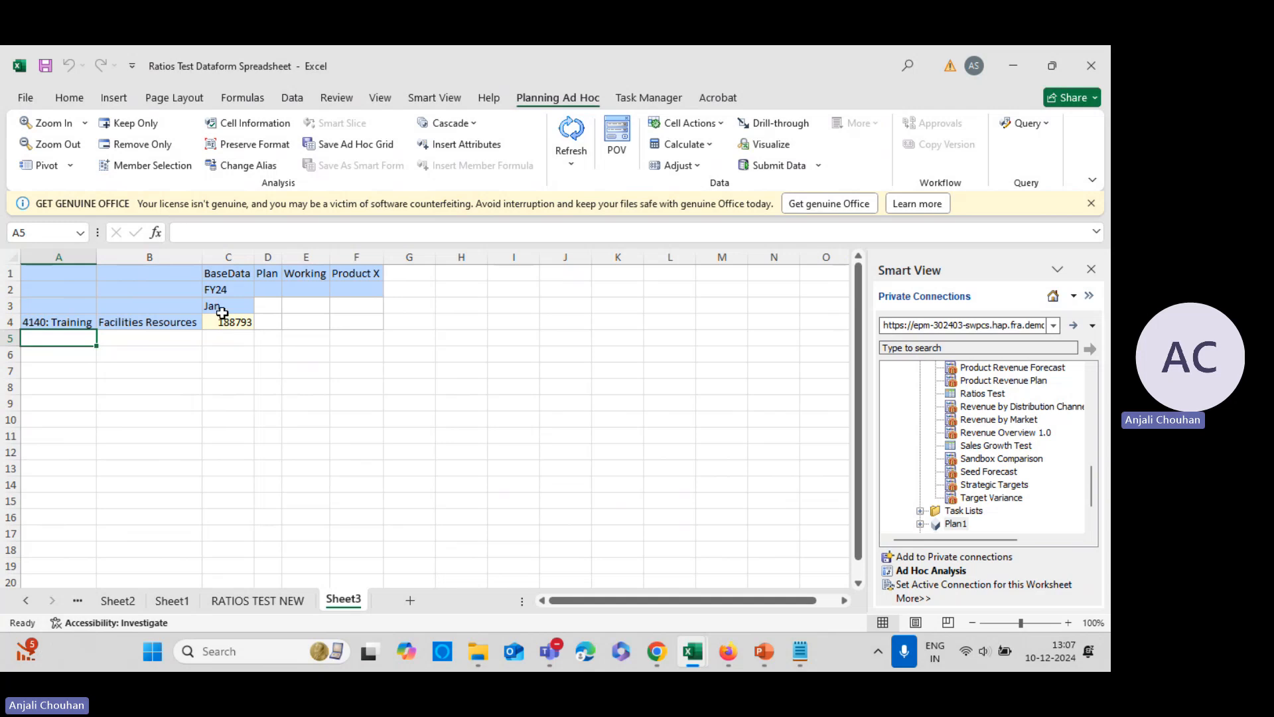
- Extend the grid's periods from Jan through Dec, copy FY24 above every month, and refresh the data
left_click(229, 306)
left_click_drag(254, 313, 805, 318)
left_click(246, 286)
left_click_drag(254, 295, 620, 323)
left_click(627, 306)
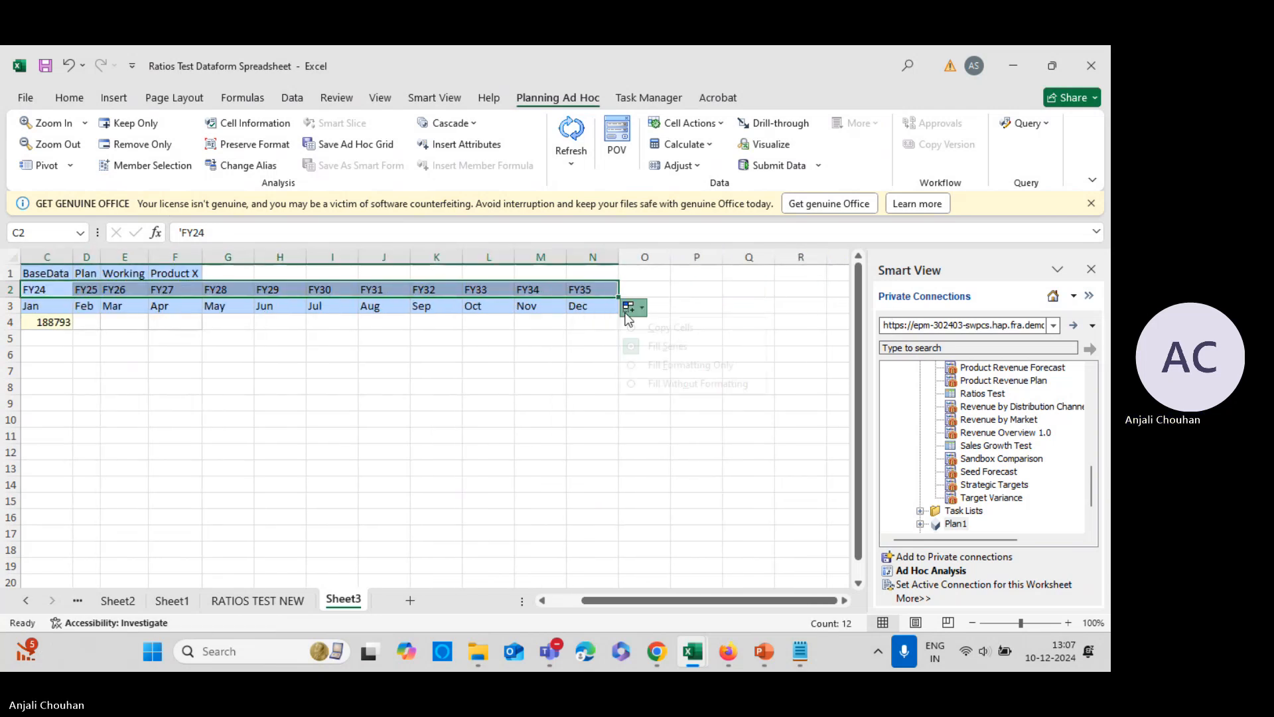
left_click(647, 322)
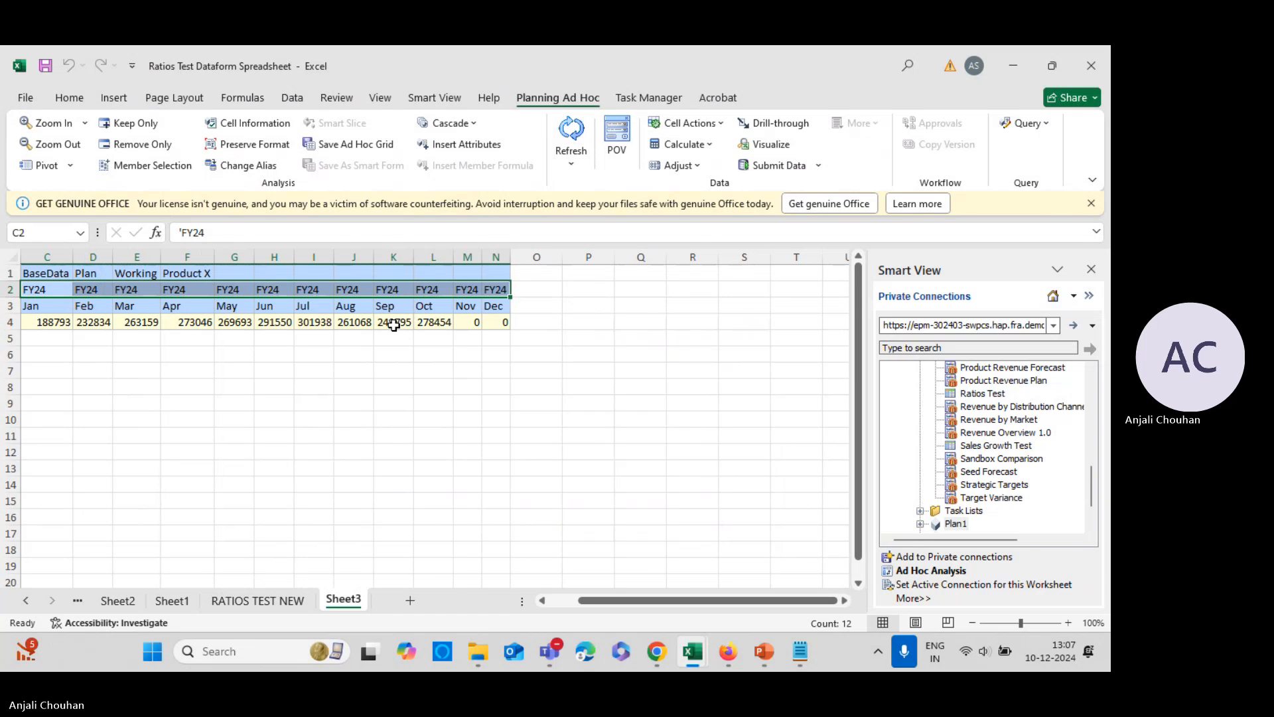
left_click(363, 368)
left_click_drag(622, 602, 563, 605)
- Set account 4140 to 0 for all twelve FY24 months and submit the data
left_click(231, 324)
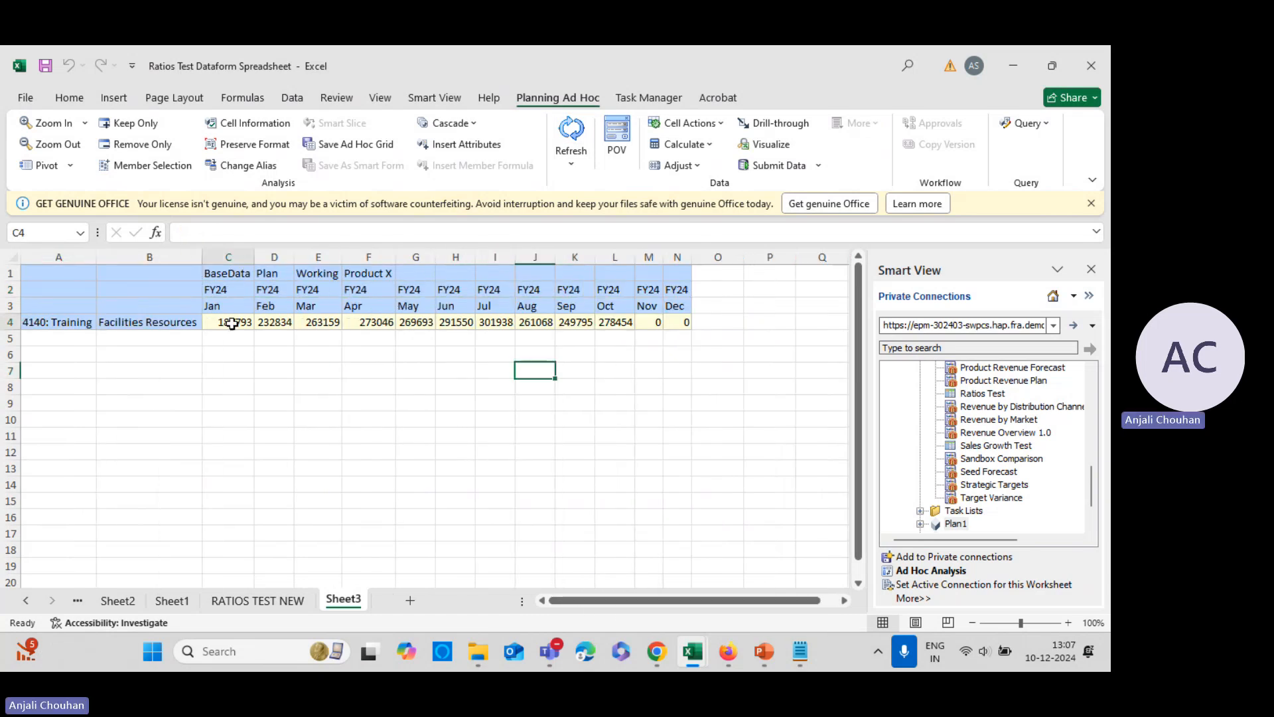
type("0")
key("ctrl+Return")
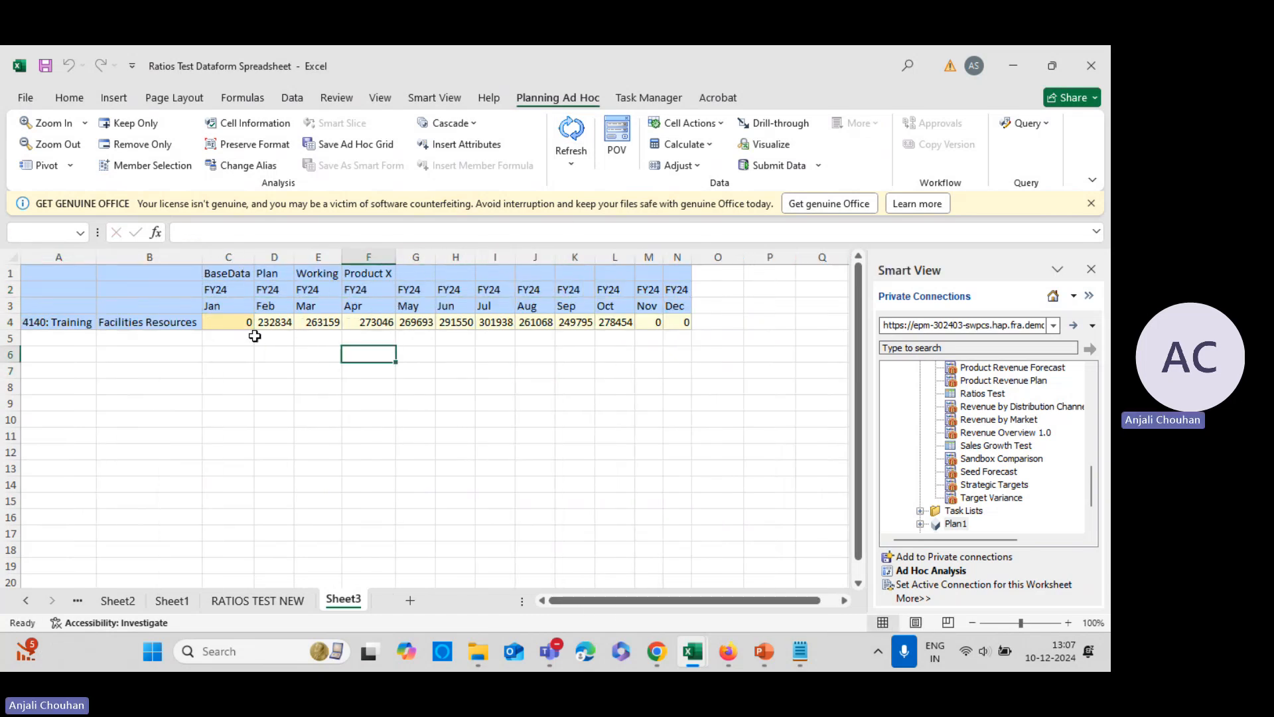
left_click_drag(264, 333, 686, 370)
left_click(773, 165)
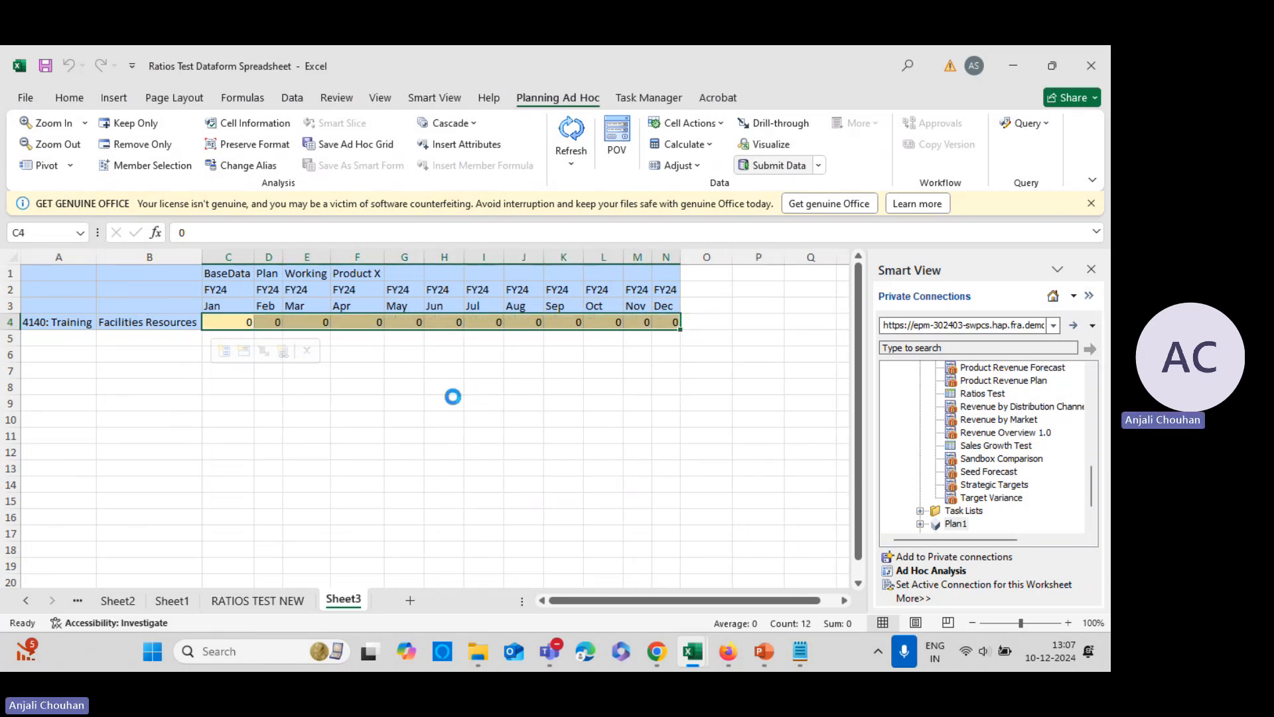
left_click(455, 369)
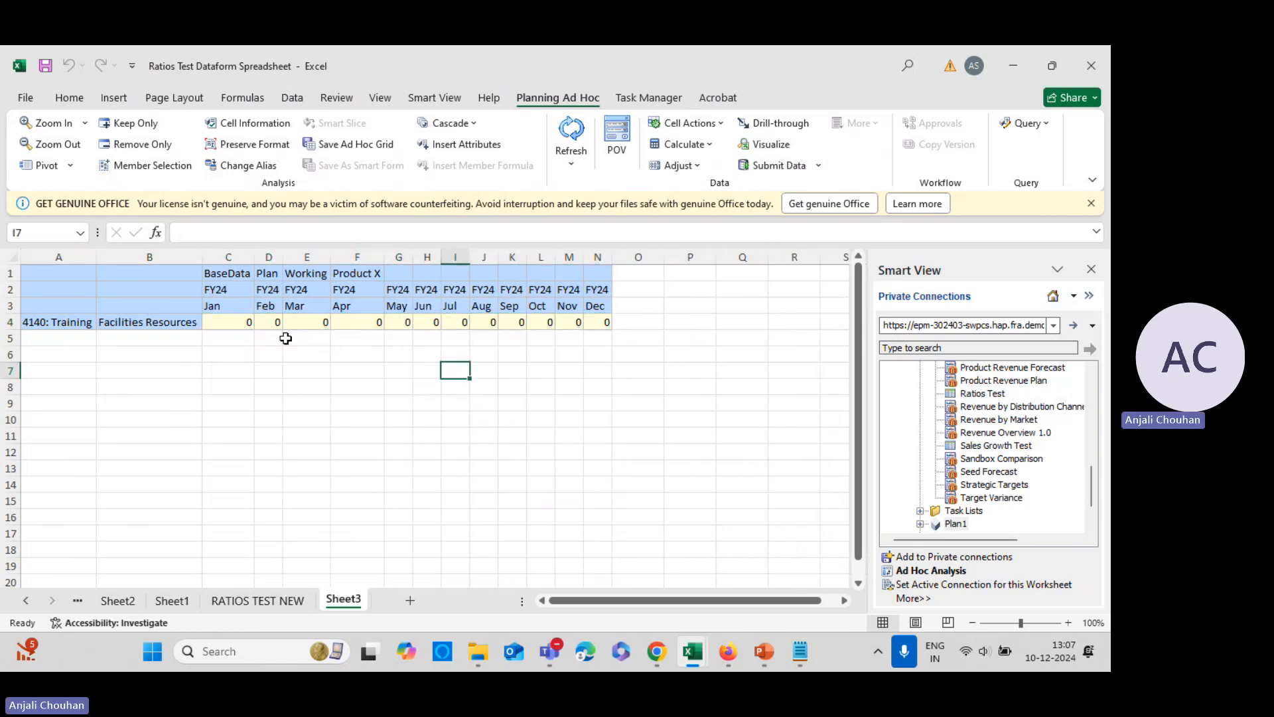
- Check the supporting details of the Jan FY24 cell for account 4140
left_click(225, 323)
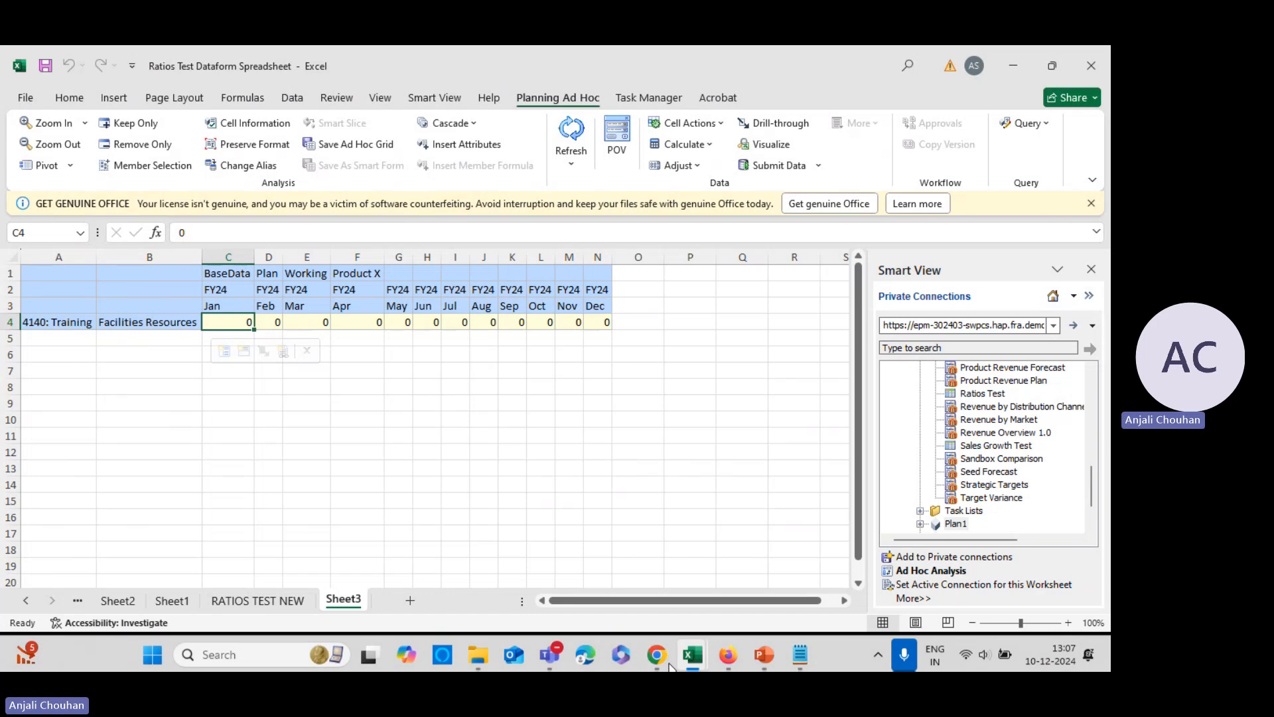
mouse_move(687, 651)
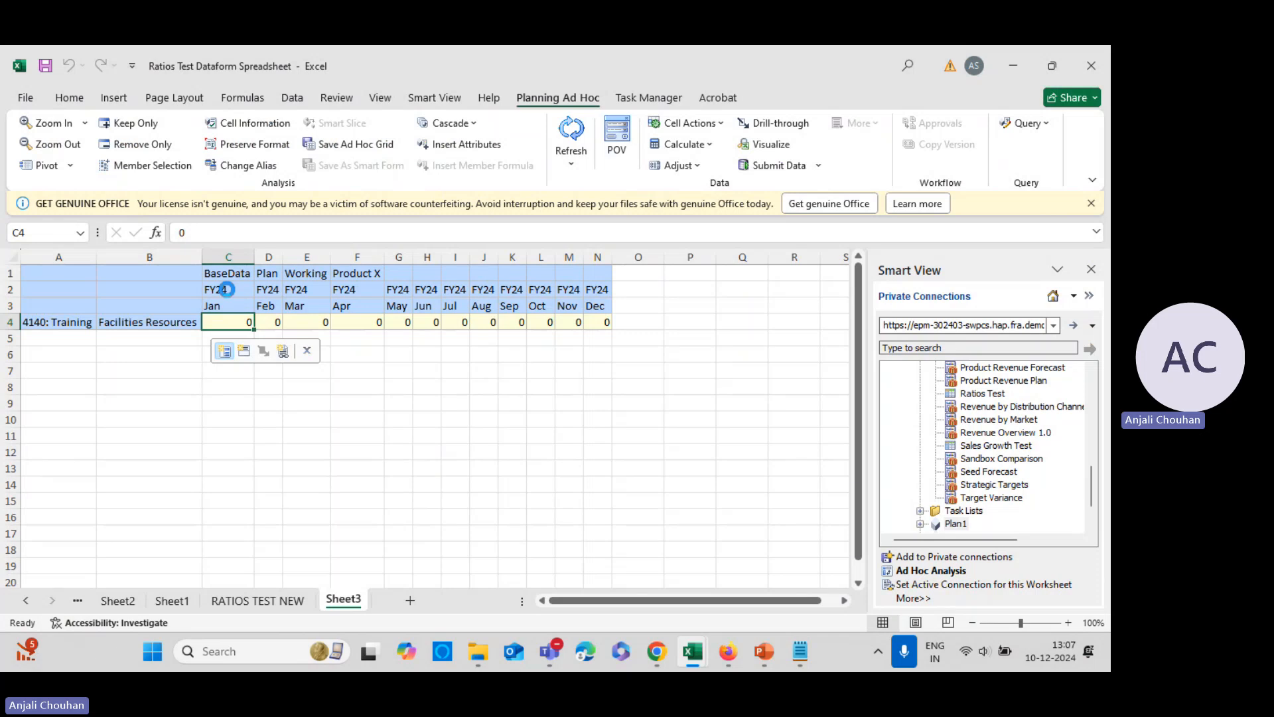
left_click(788, 136)
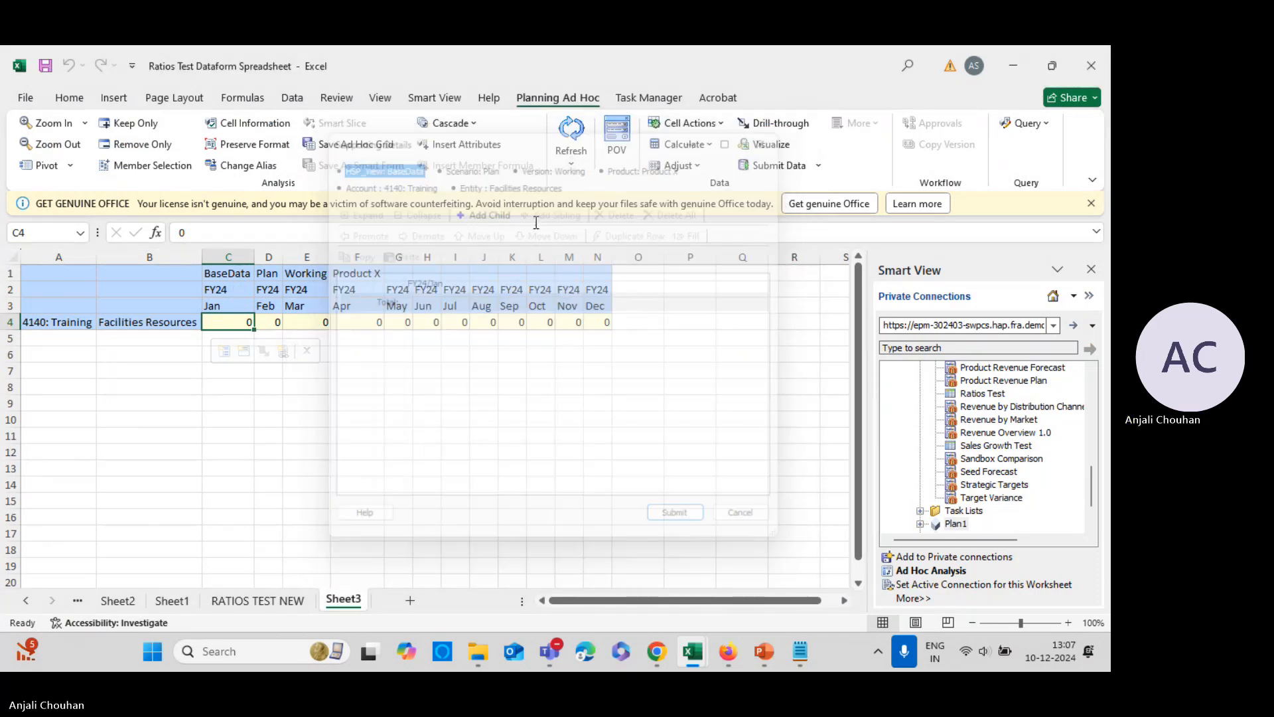
- Change the year member above Jan to FY21
key("Up")
key("Up")
type("FY")
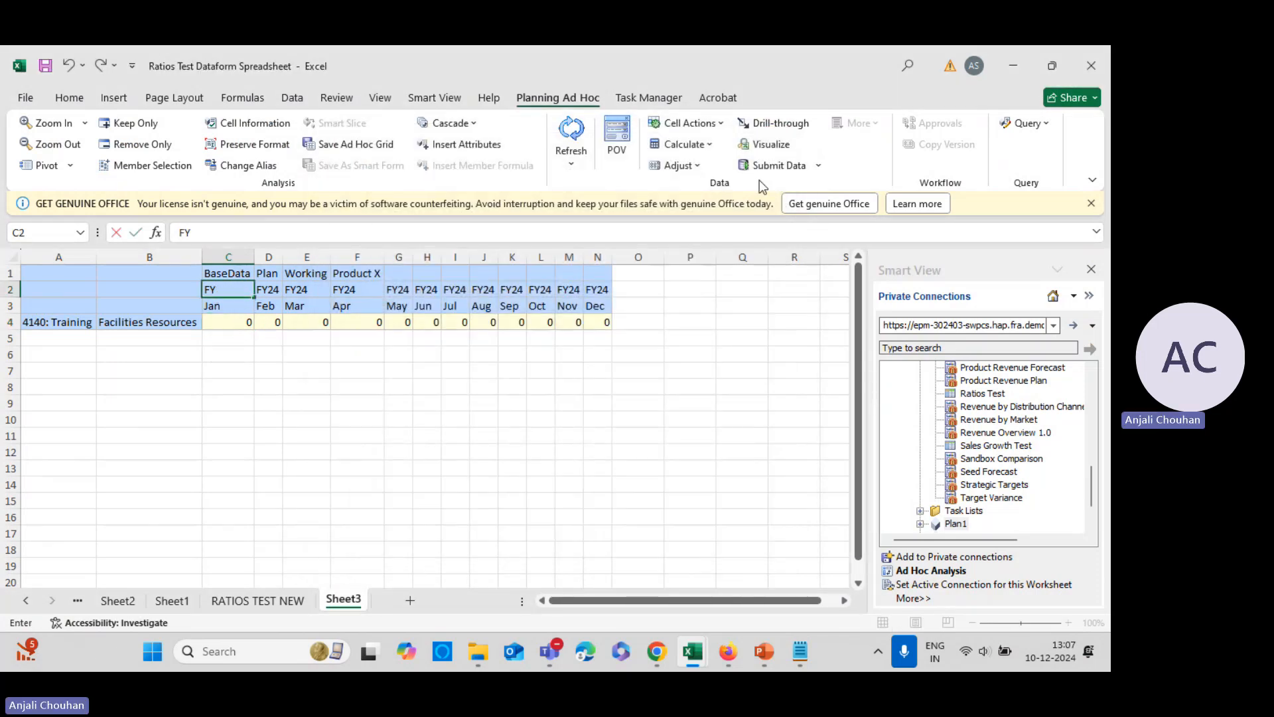
type("21")
key("Return")
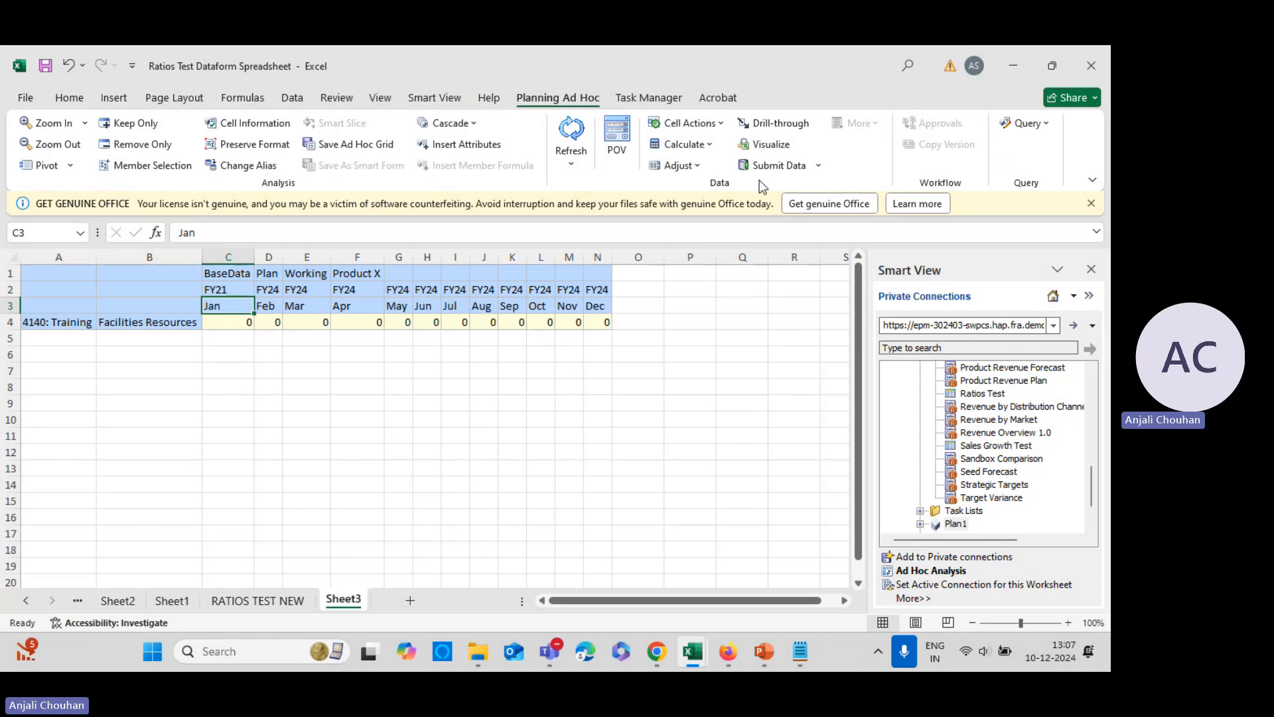
- Check the years on the RATIOS TEST NEW sheet and fill Sheet3's year row from FY21 through FY25 in C2:G2
left_click(257, 600)
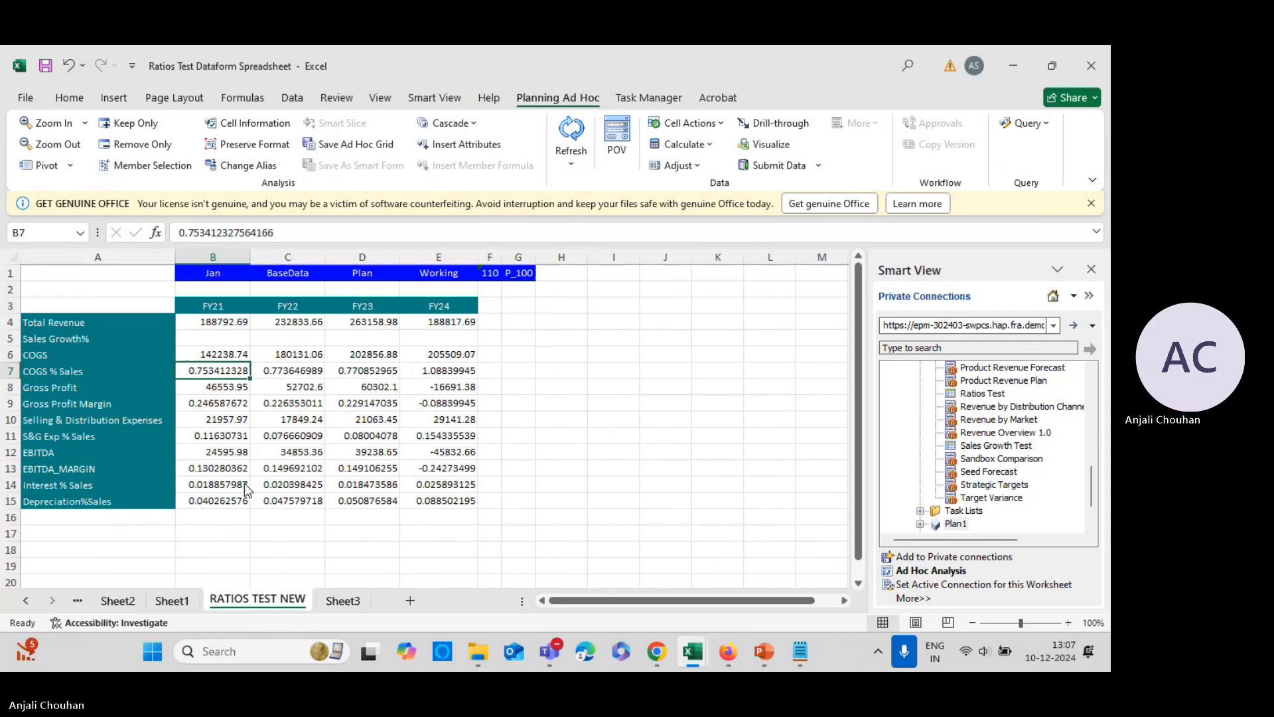
left_click(343, 601)
left_click(214, 291)
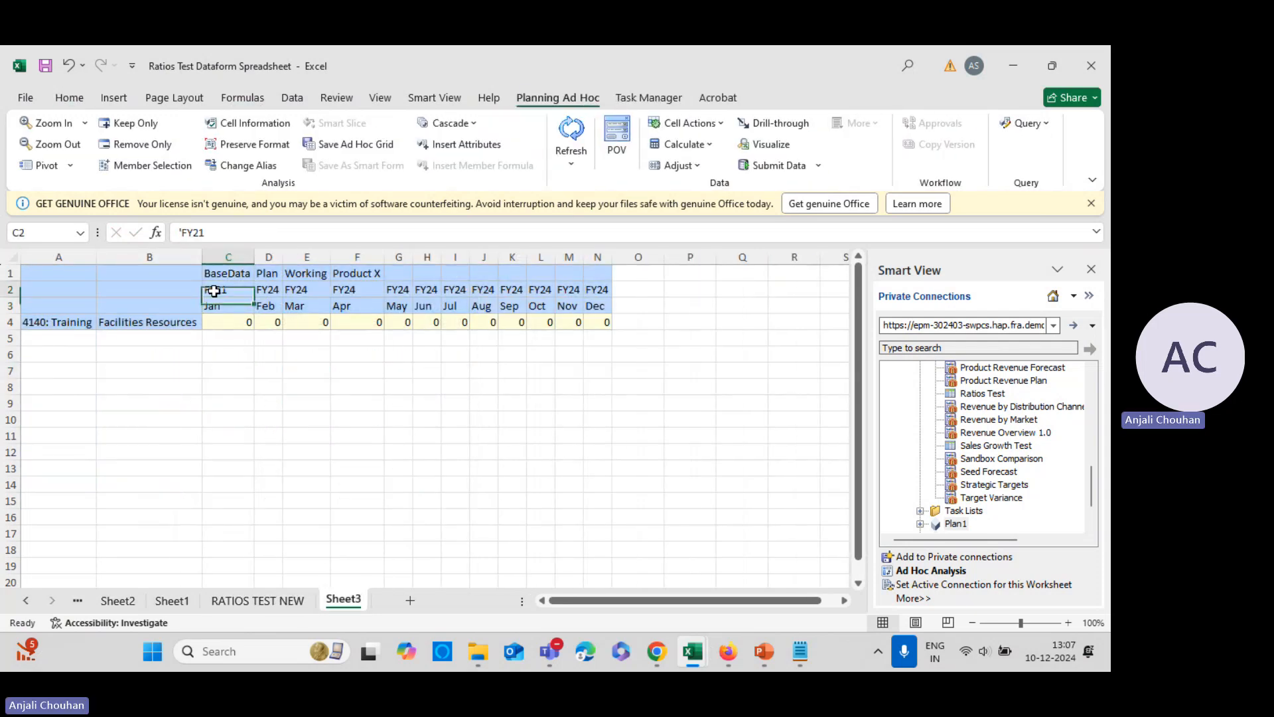
left_click_drag(254, 296, 418, 306)
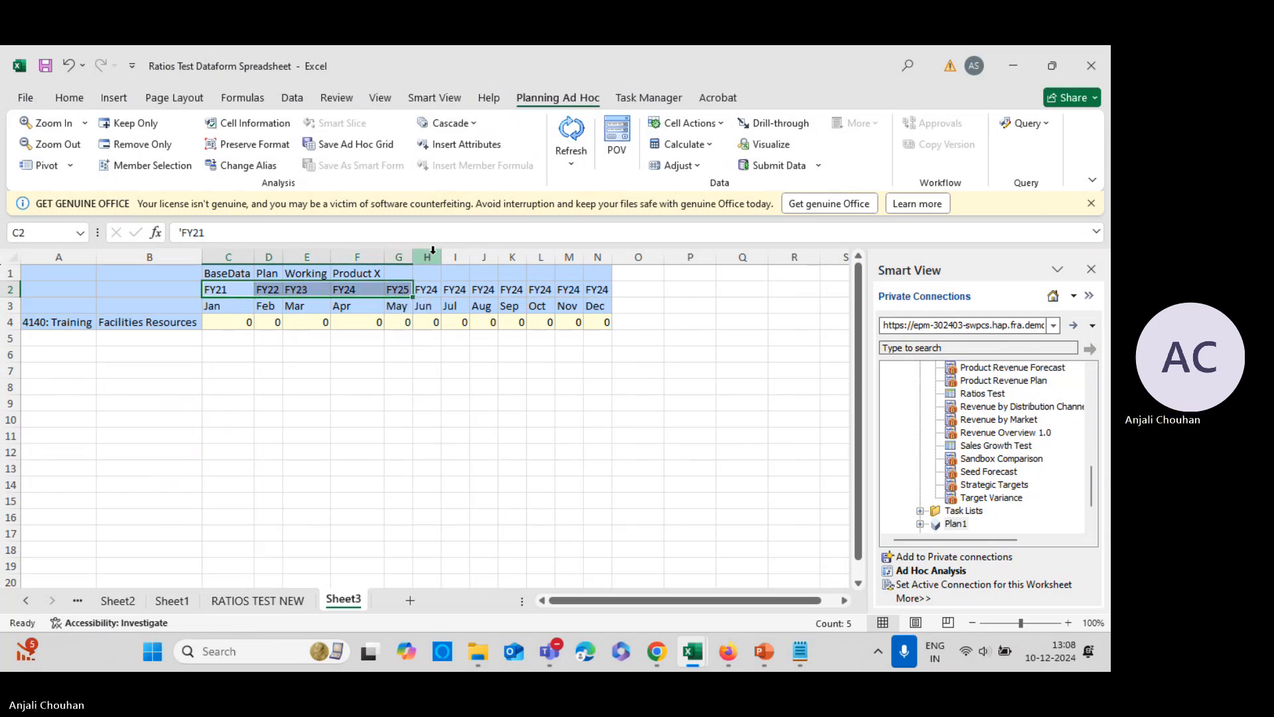
- Delete the Jun through Dec columns H to N from the ad hoc grid on Sheet3
left_click_drag(427, 258, 597, 258)
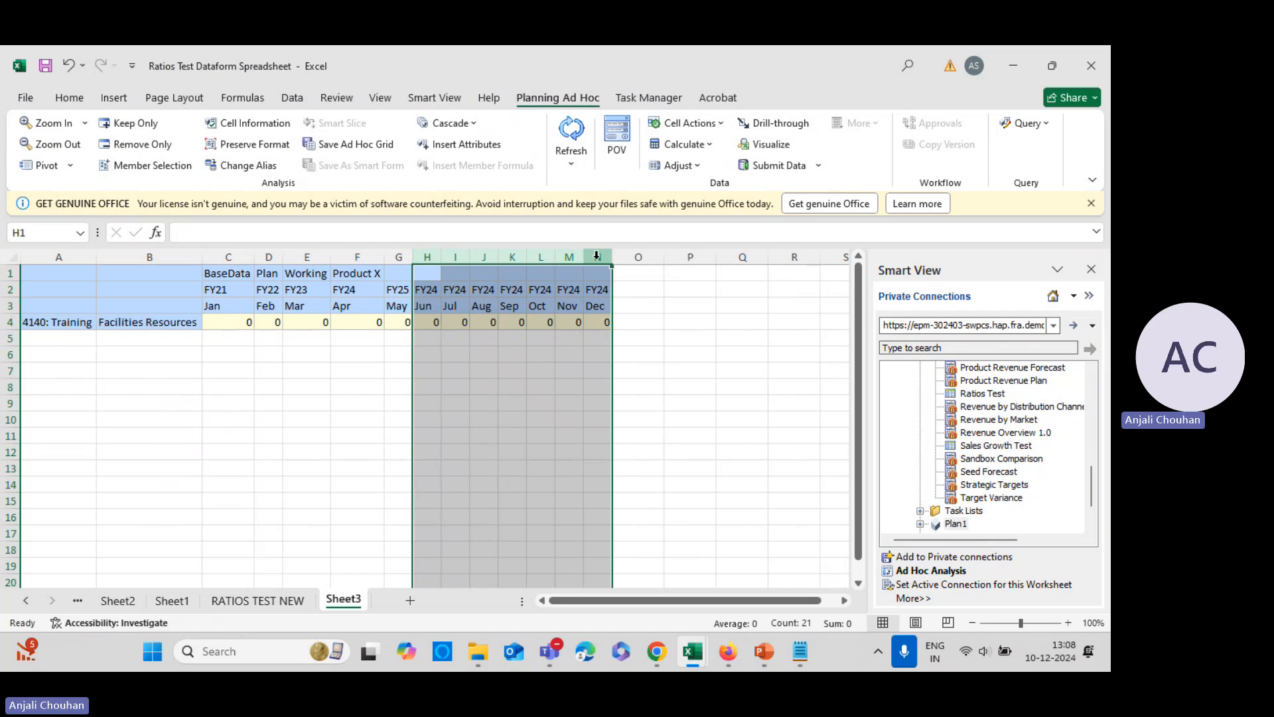
right_click(598, 259)
left_click(650, 442)
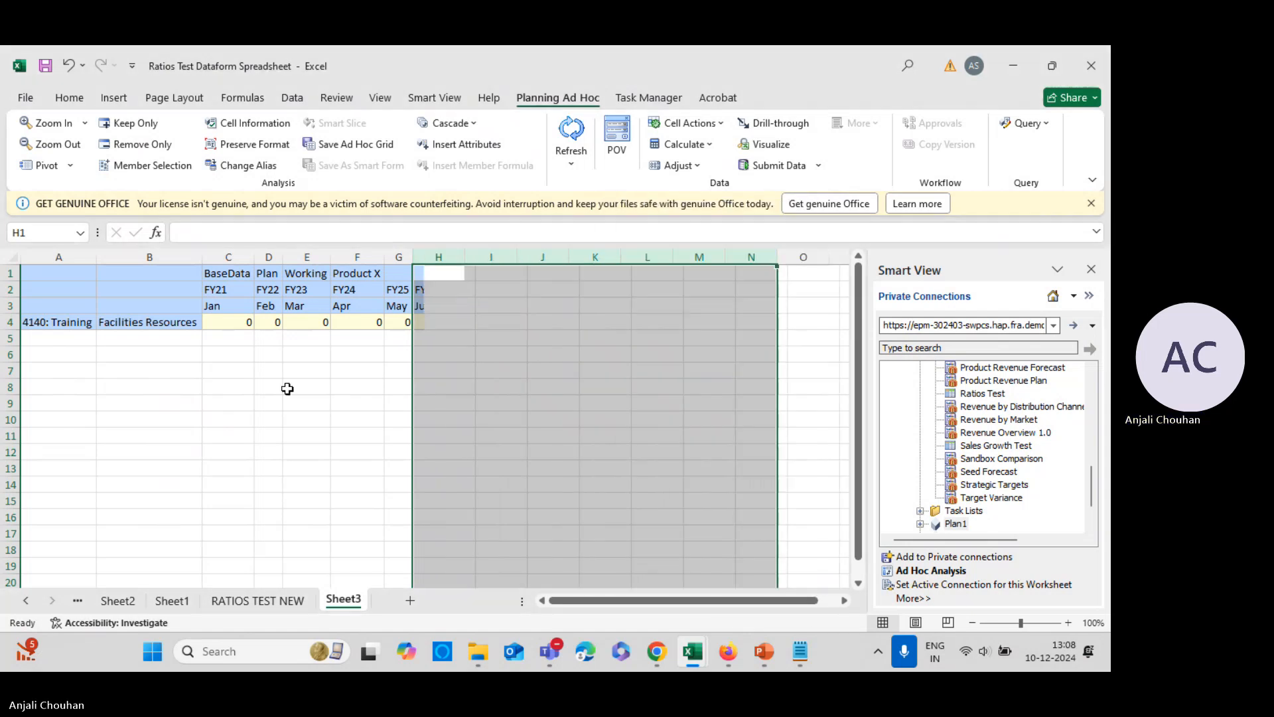
left_click(240, 307)
left_click_drag(250, 316, 277, 330)
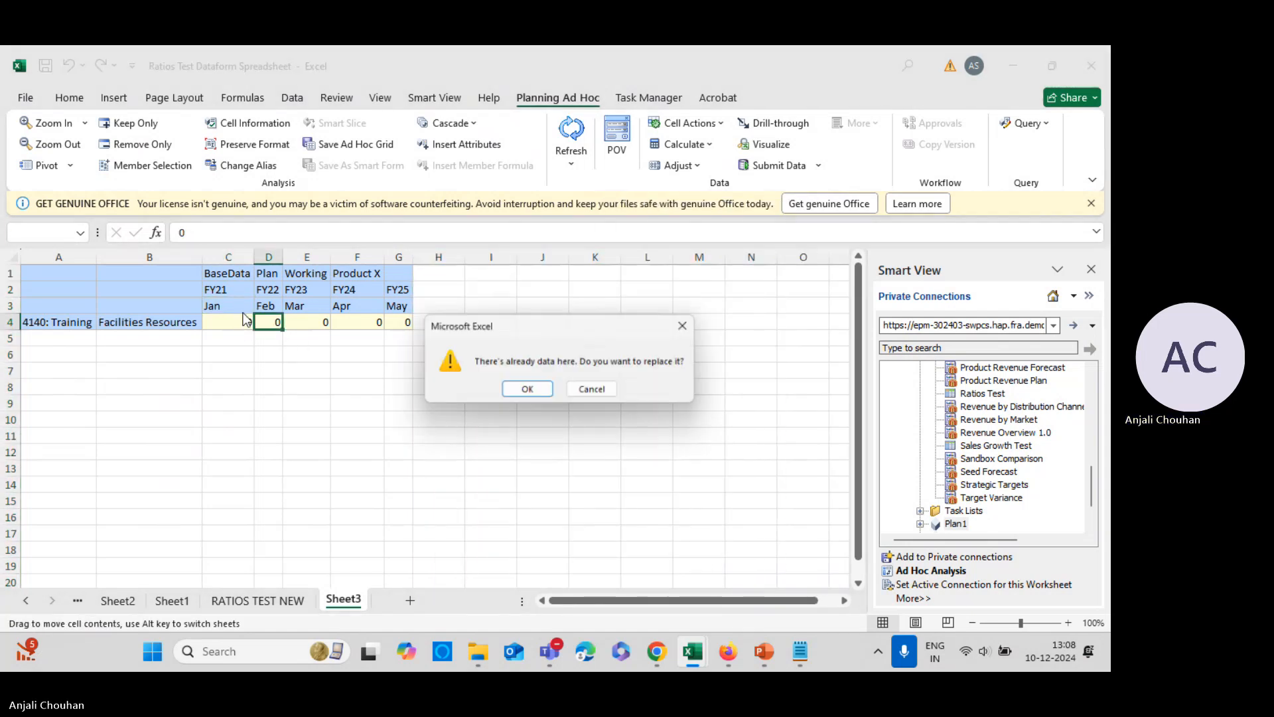
left_click(528, 392)
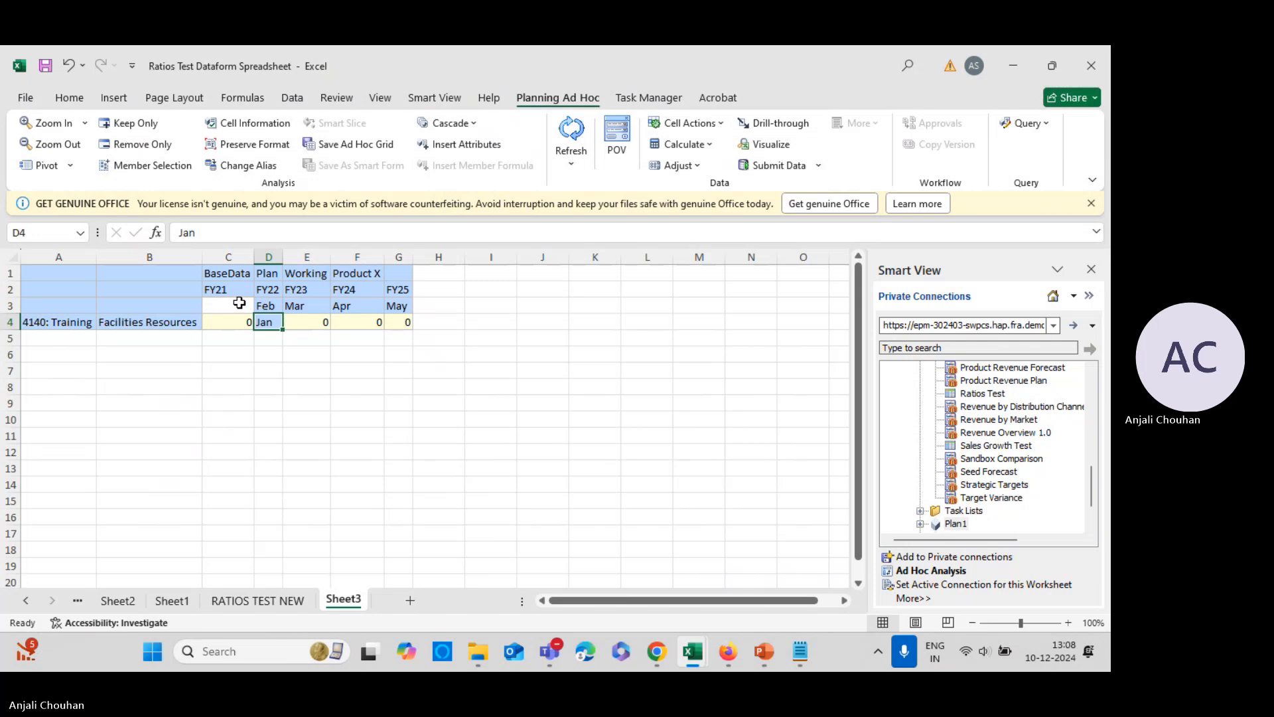
key("ctrl+z")
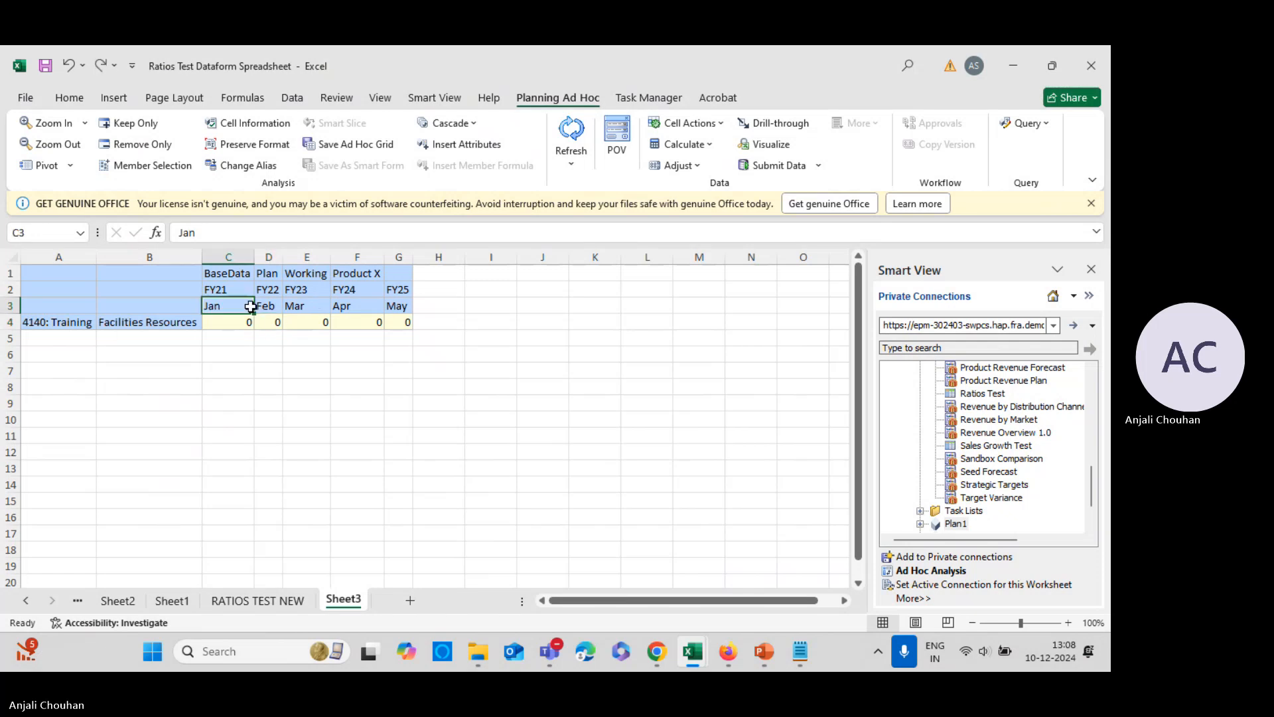
- Copy Jan across C3:G3 so every year from FY21 to FY25 uses that period, and refresh the ad hoc grid
key("ctrl+c")
key("shift+Right")
key("shift+Right")
key("shift+Right")
key("shift+Right")
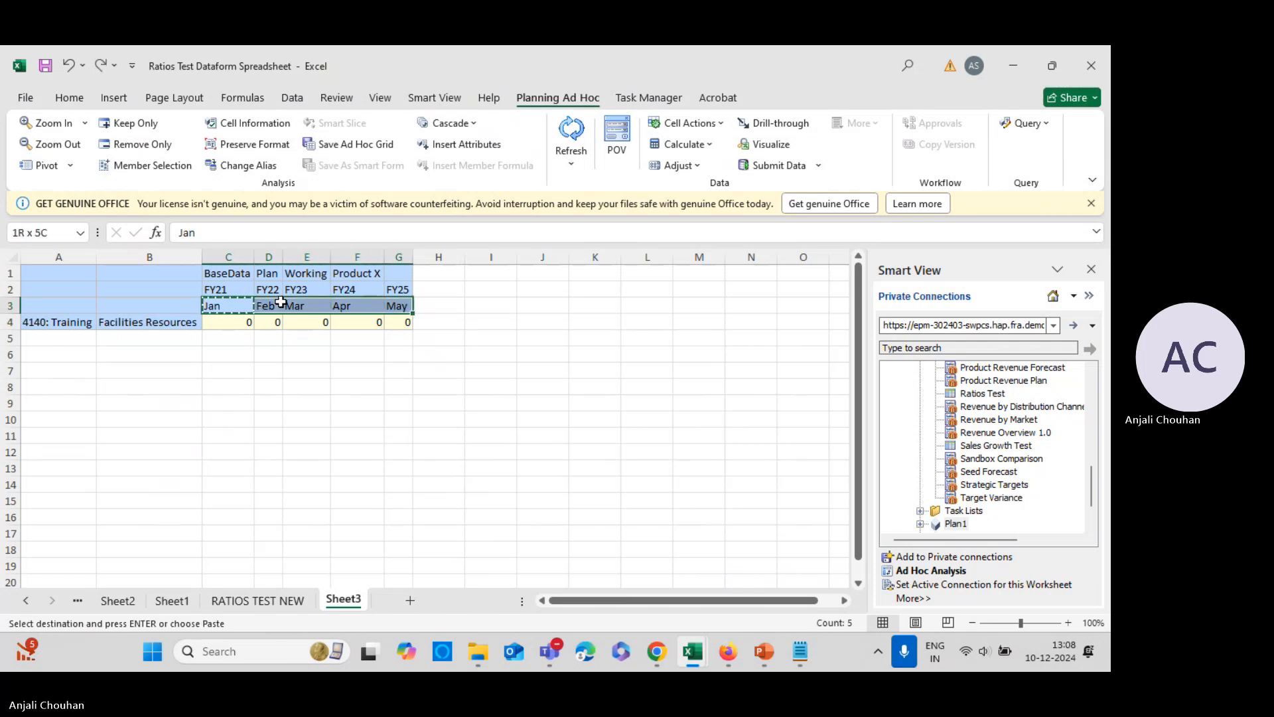
key("Return")
left_click(429, 385)
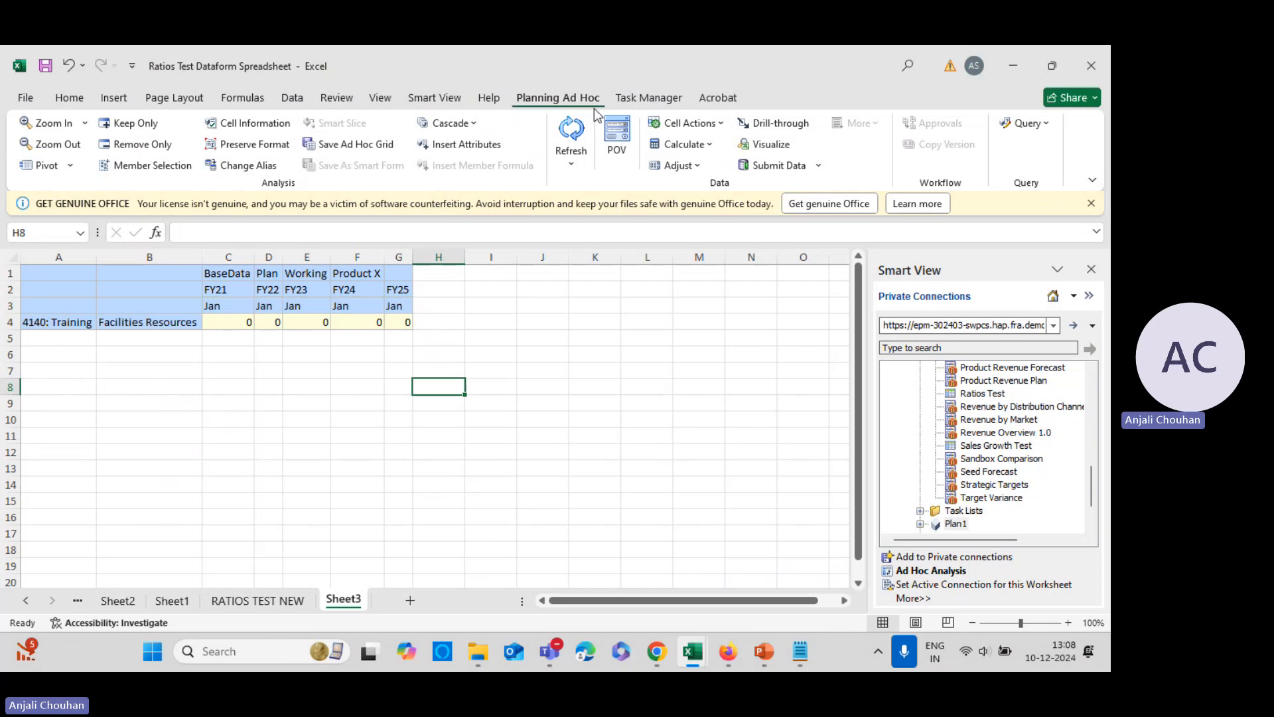
left_click(574, 130)
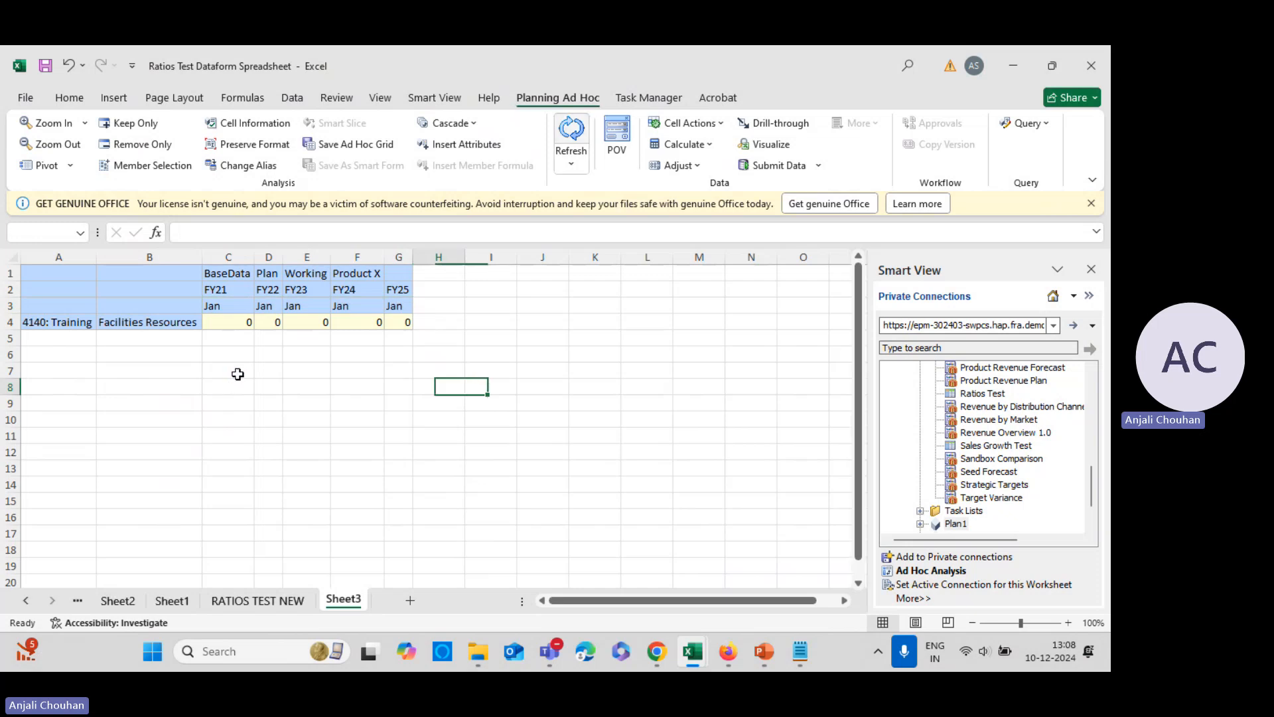
left_click(272, 354)
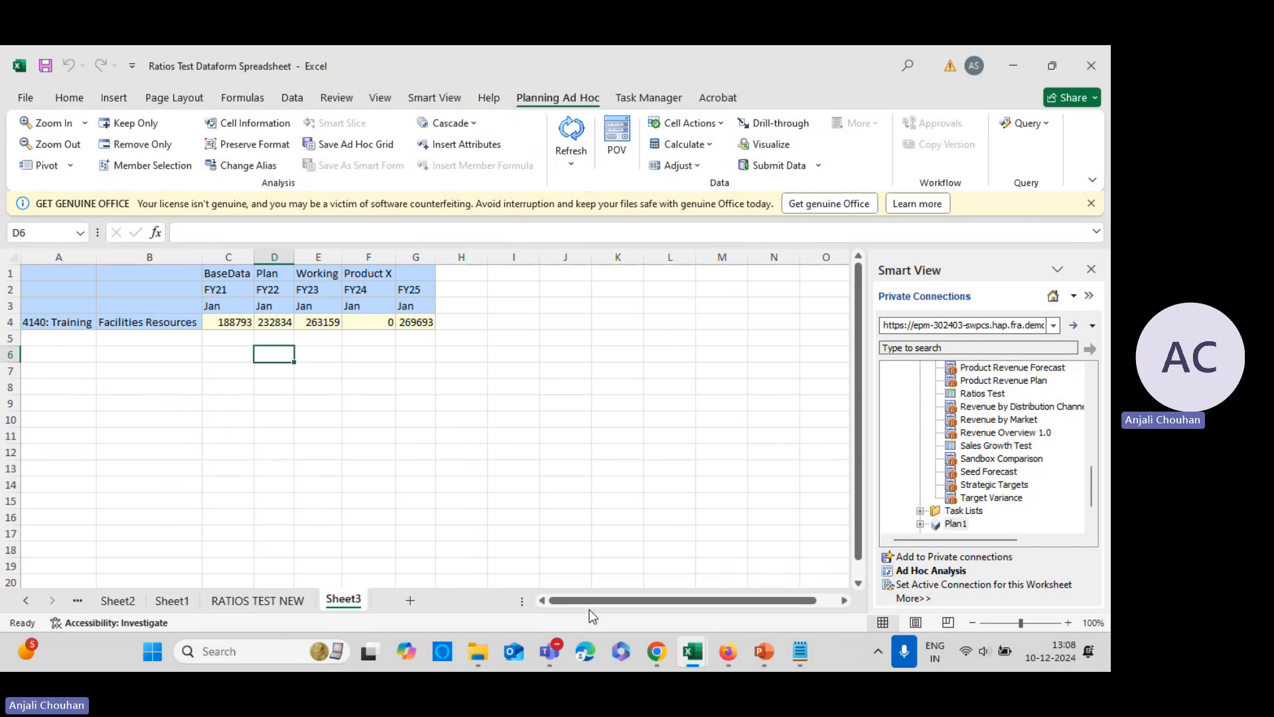
- Copy the Sales figures for Mar-13 through Mar-17 from the Data Sheet of the TAMO- Forecasting 3 workbook
mouse_move(690, 649)
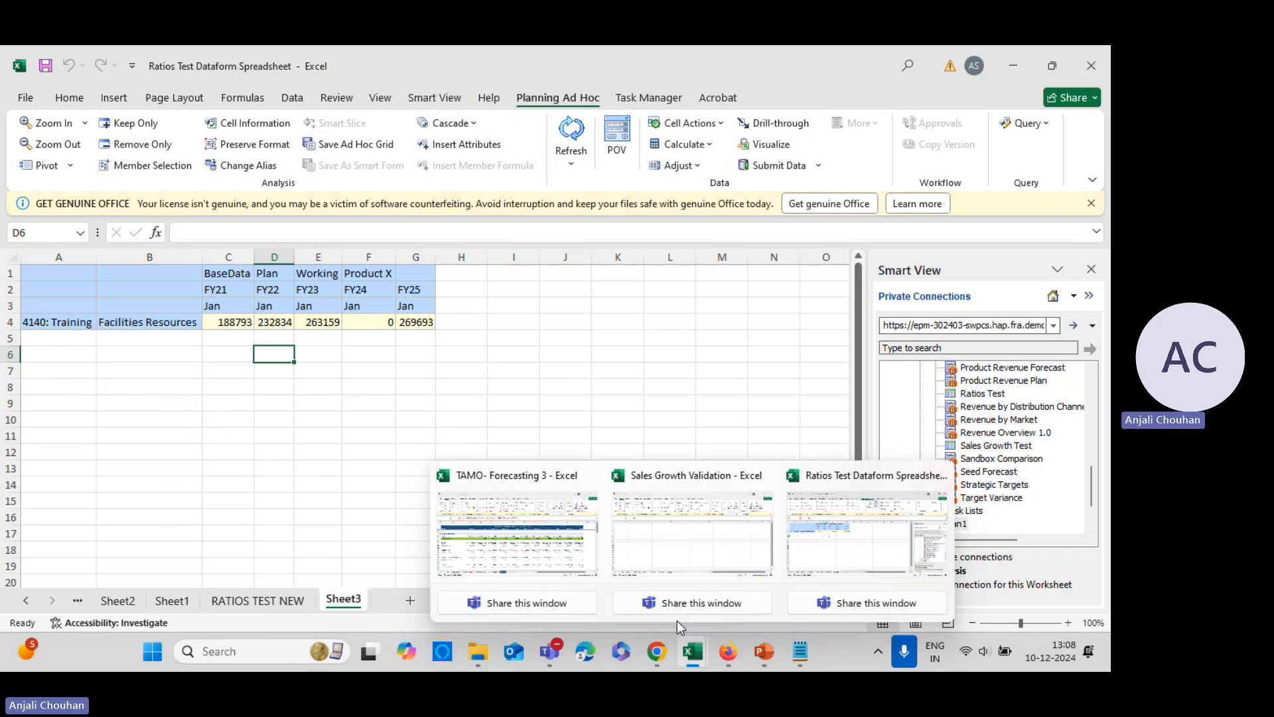
left_click(509, 546)
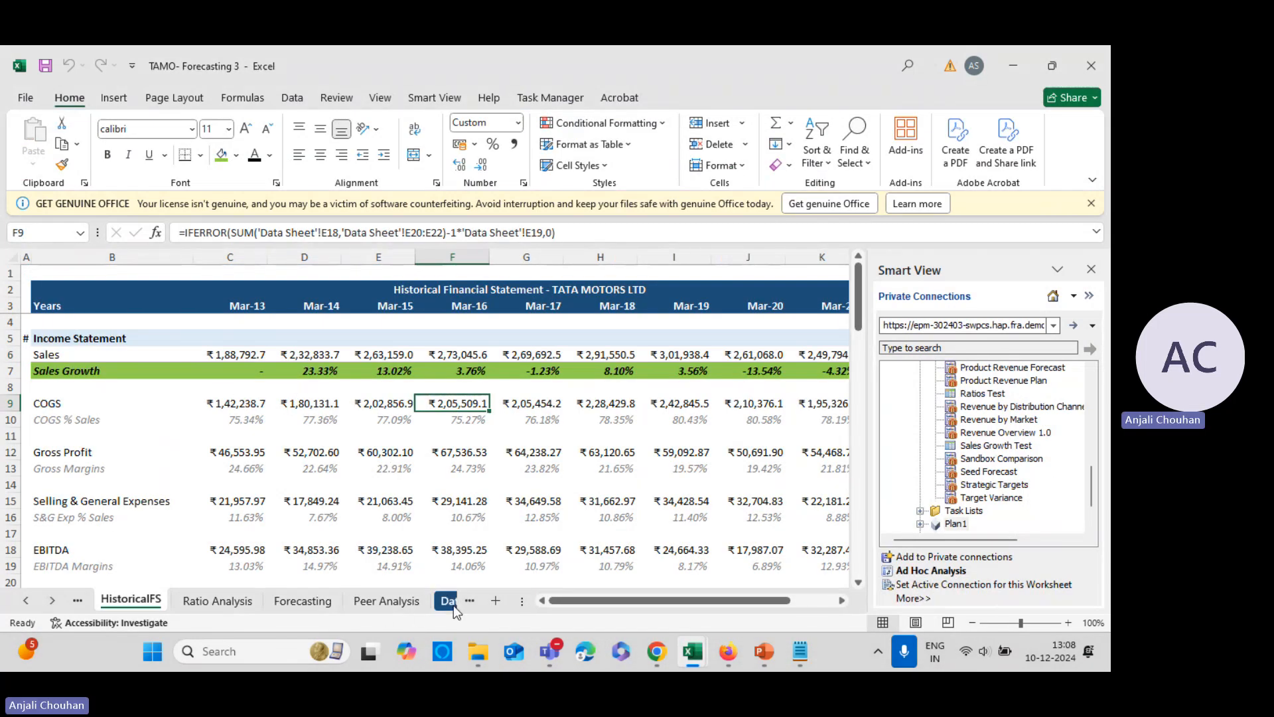
left_click(449, 601)
left_click(433, 600)
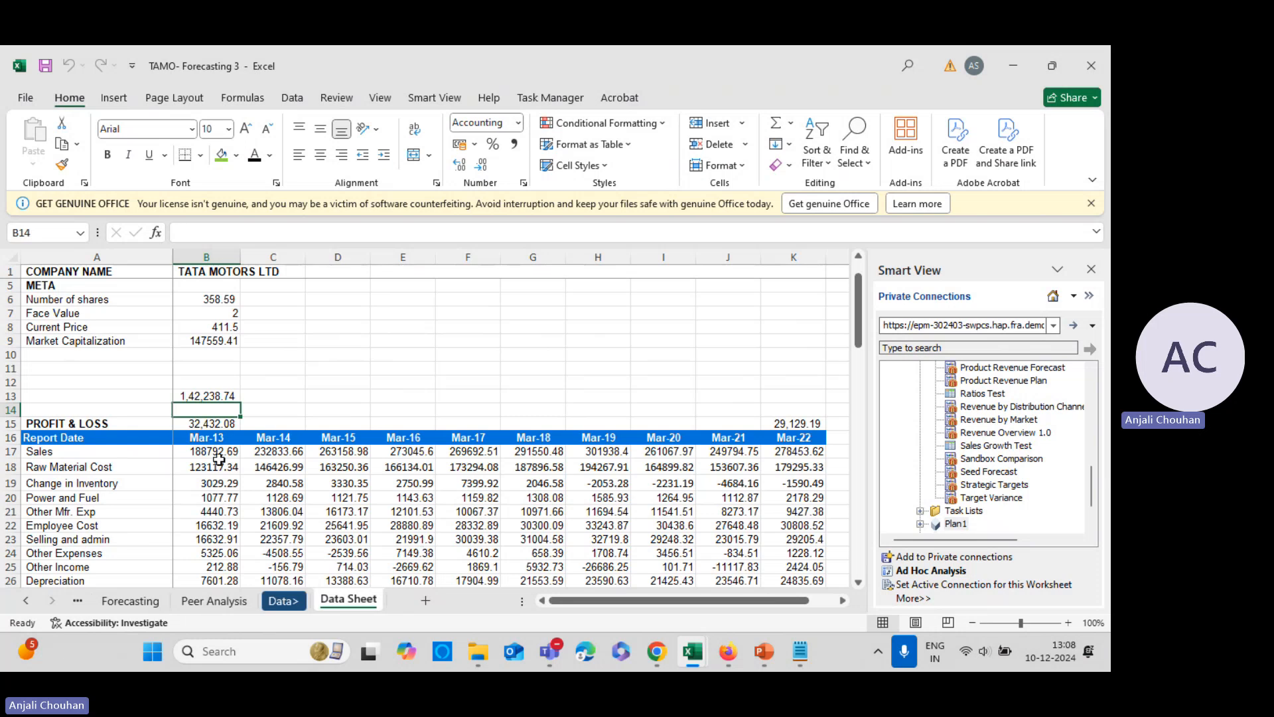
left_click_drag(219, 458, 478, 451)
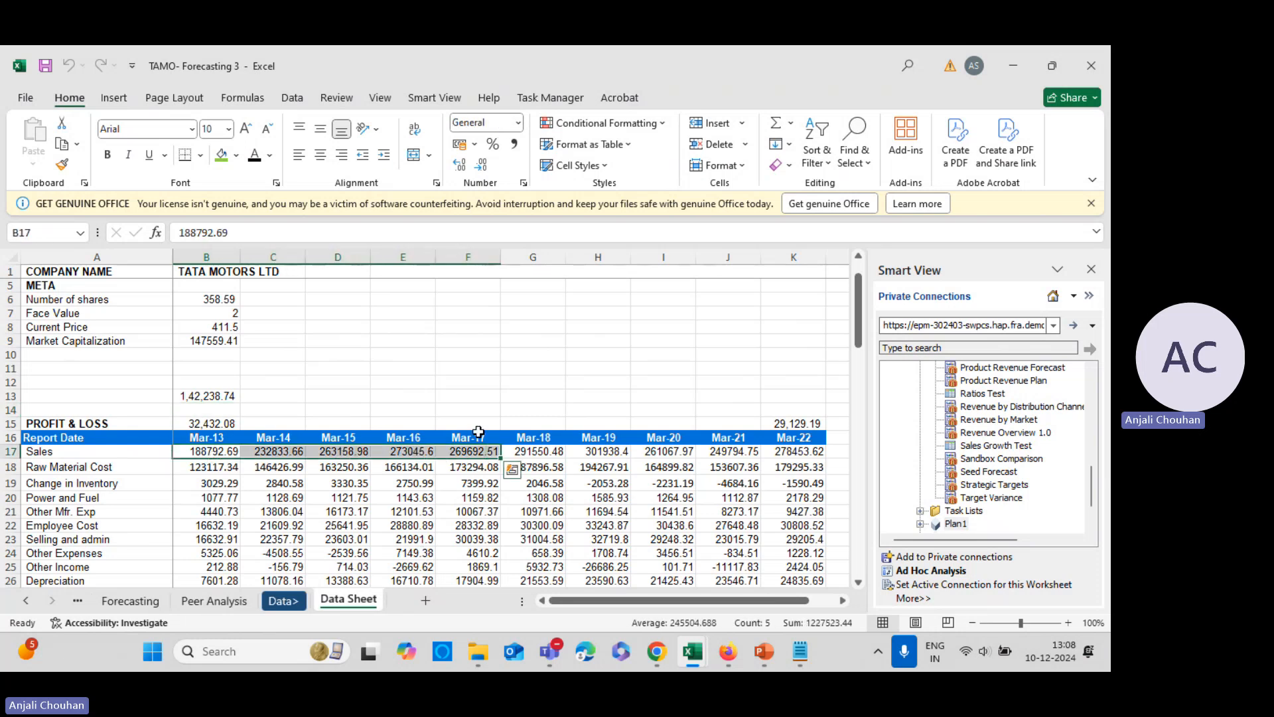
key("ctrl+c")
- Paste the copied sales into the account 4140 row under FY21 to FY25 on Sheet3, submit the data and refresh
key("alt+Tab")
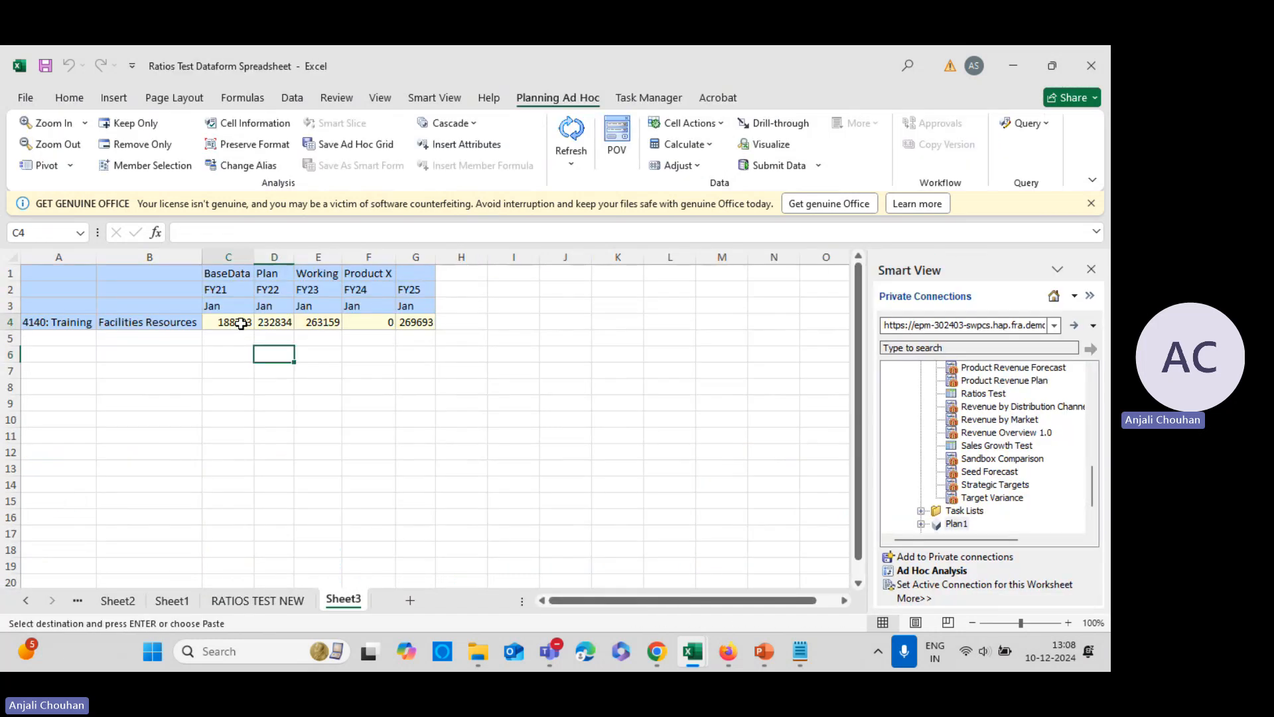
left_click(240, 323)
key("ctrl+v")
left_click(670, 338)
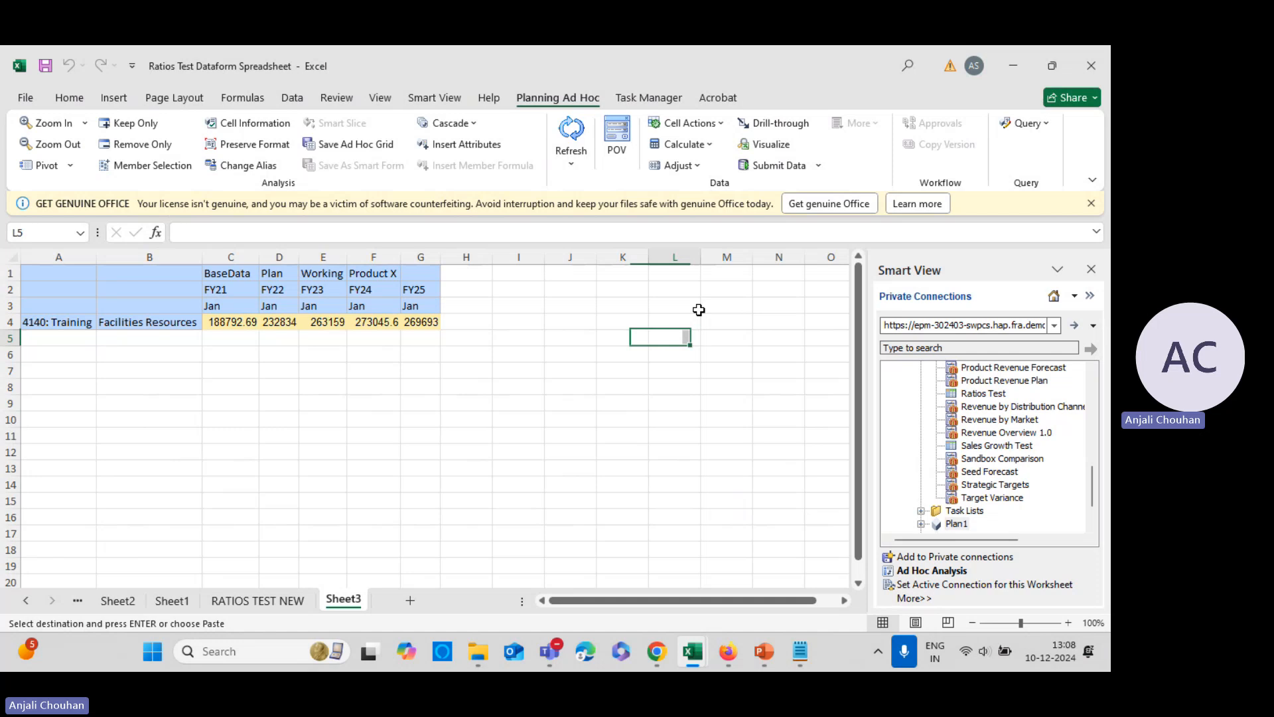
left_click(759, 166)
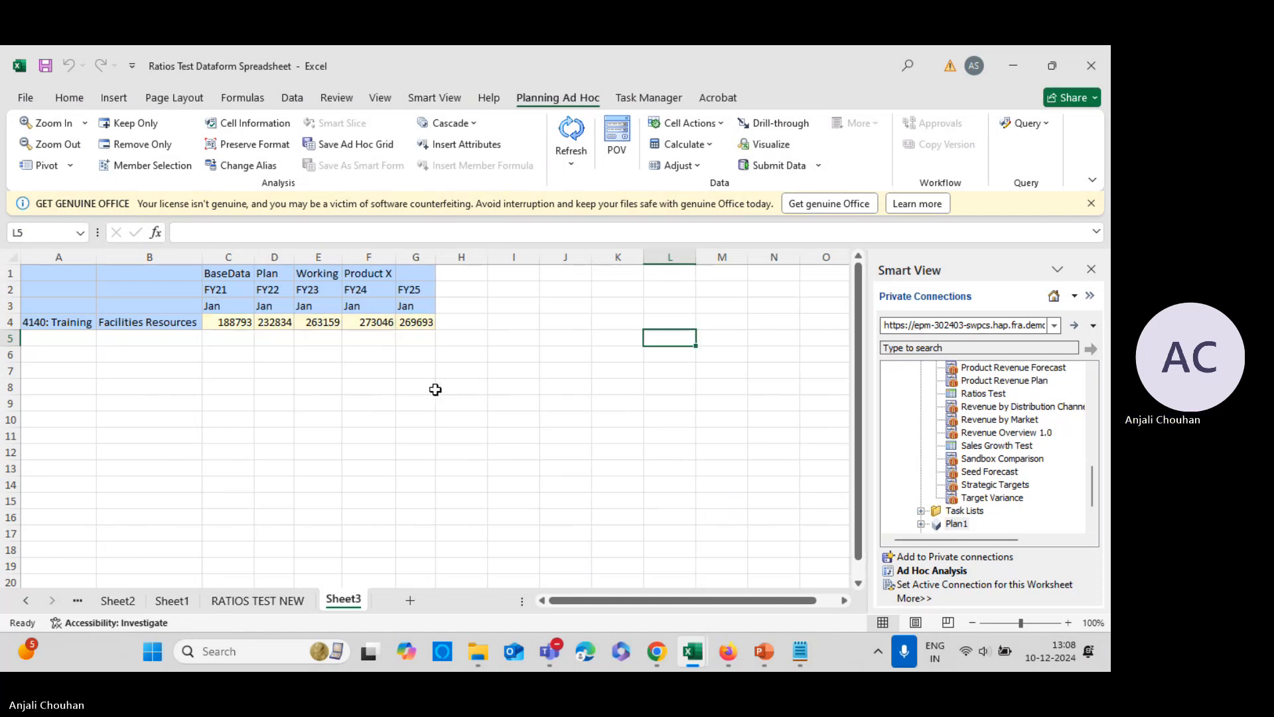
left_click(570, 133)
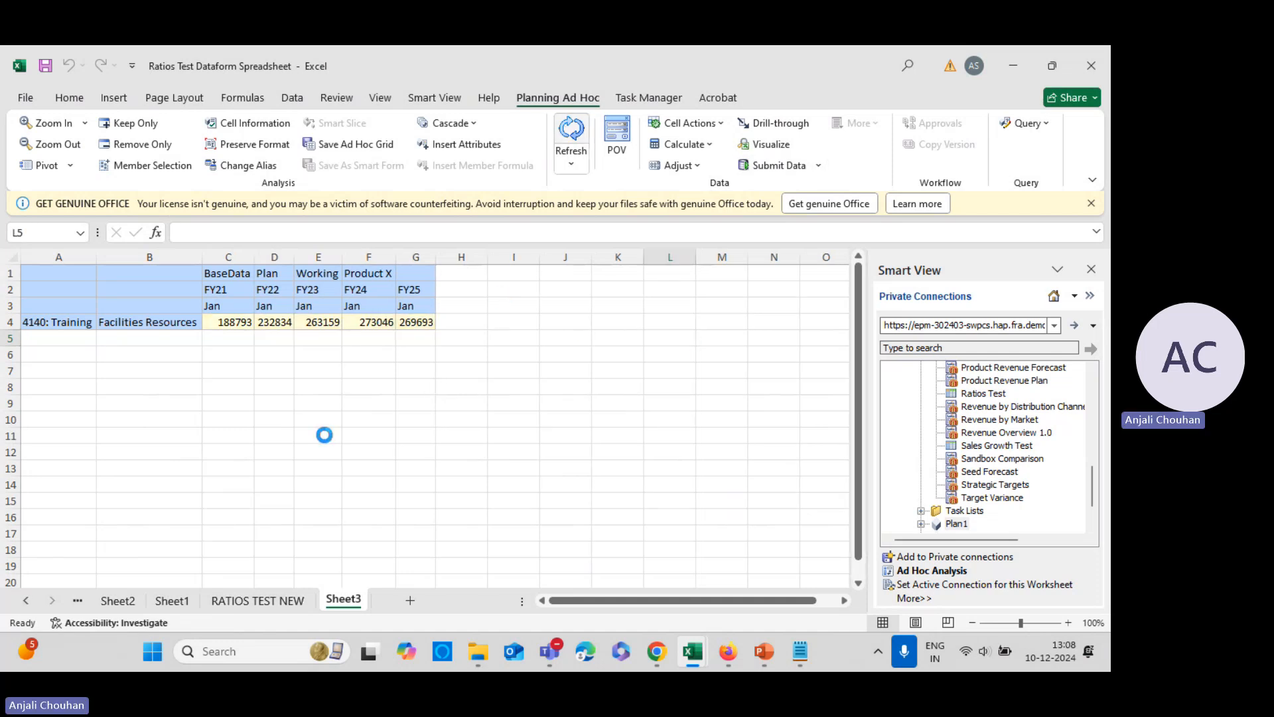
left_click(44, 344)
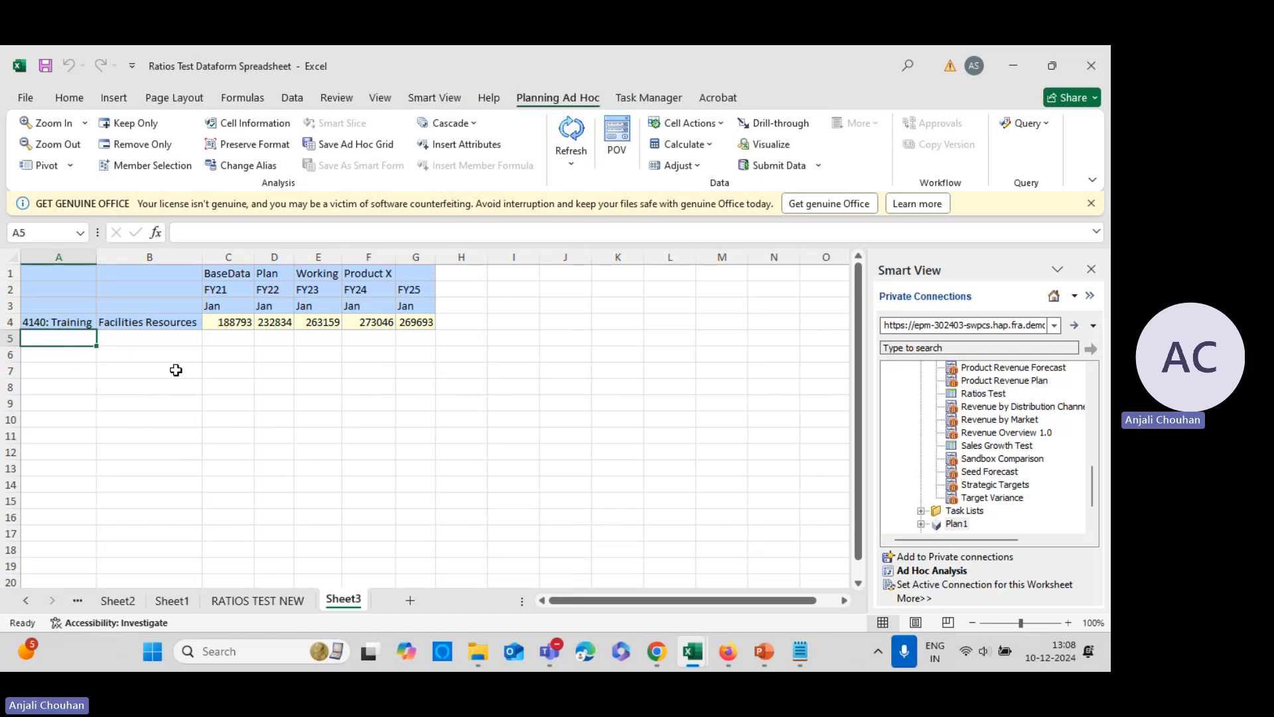
- Check the RATIOS TEST NEW sheet, then open the RATIOS TEST NEW form from Ratios_Test on Sheet3 and refresh it
left_click(258, 600)
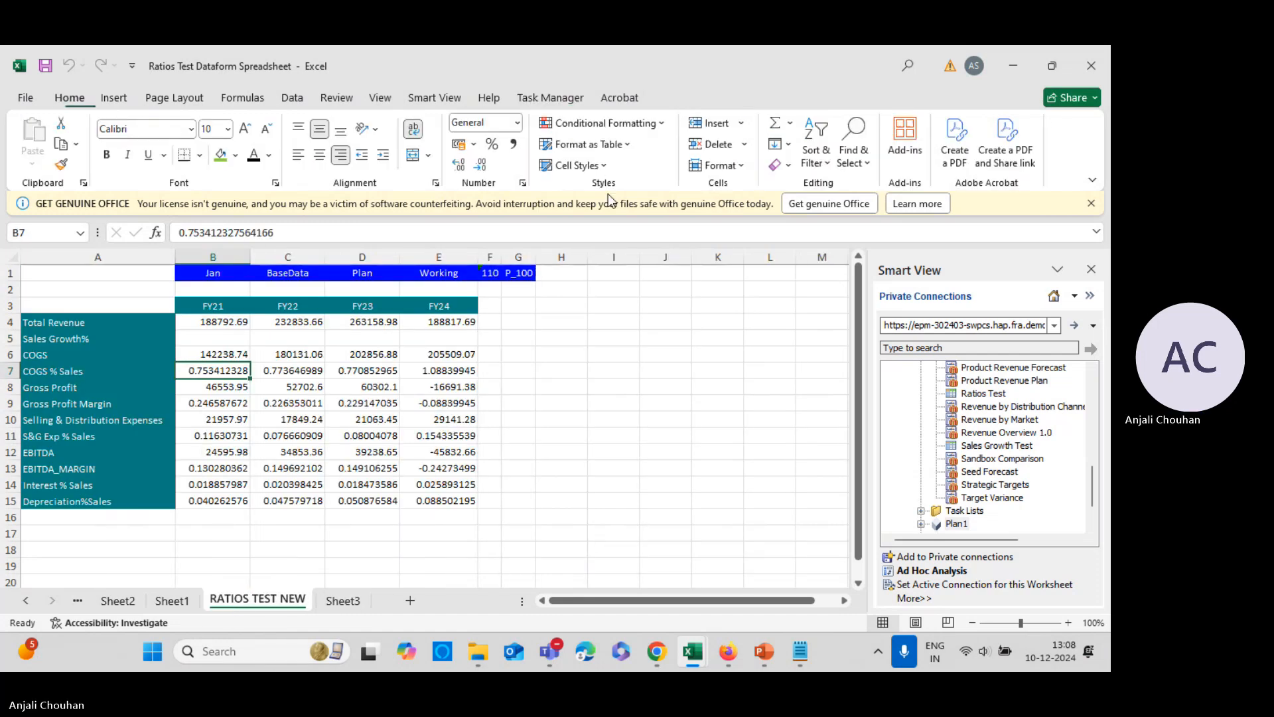
left_click(331, 601)
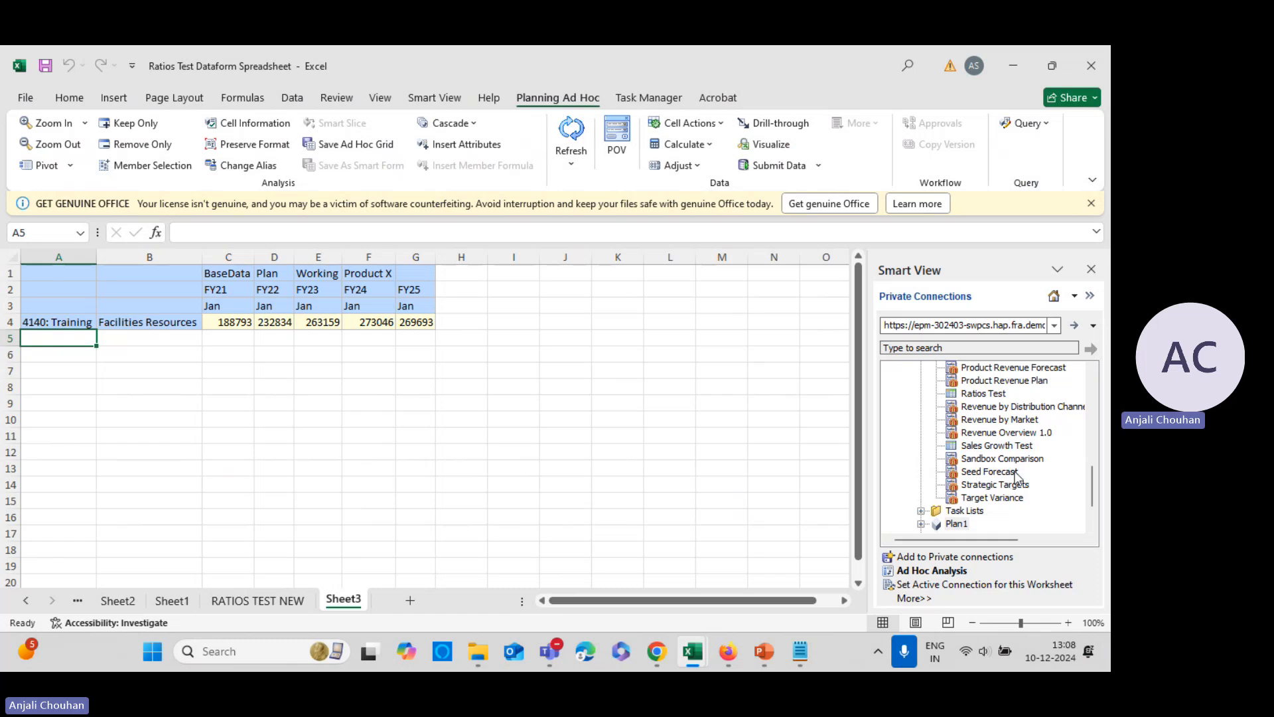
scroll(1013, 452, "up", 2)
scroll(1014, 451, "up", 2)
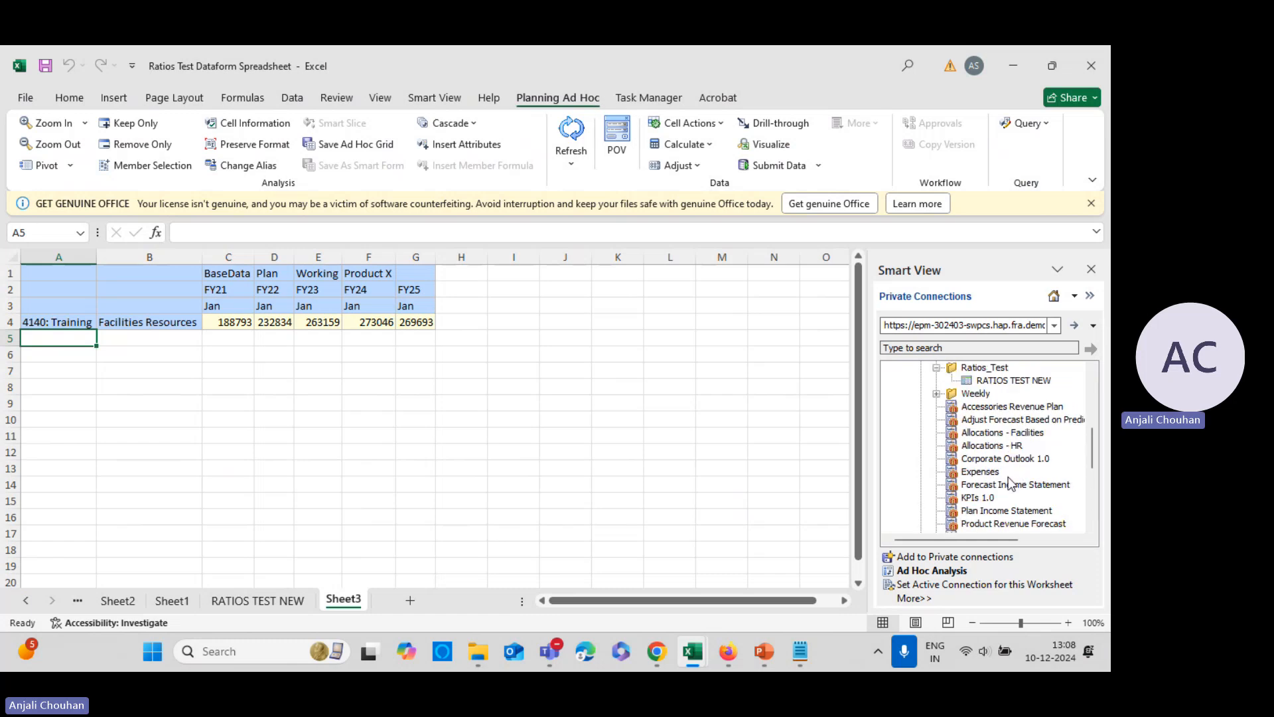
left_click(1005, 382)
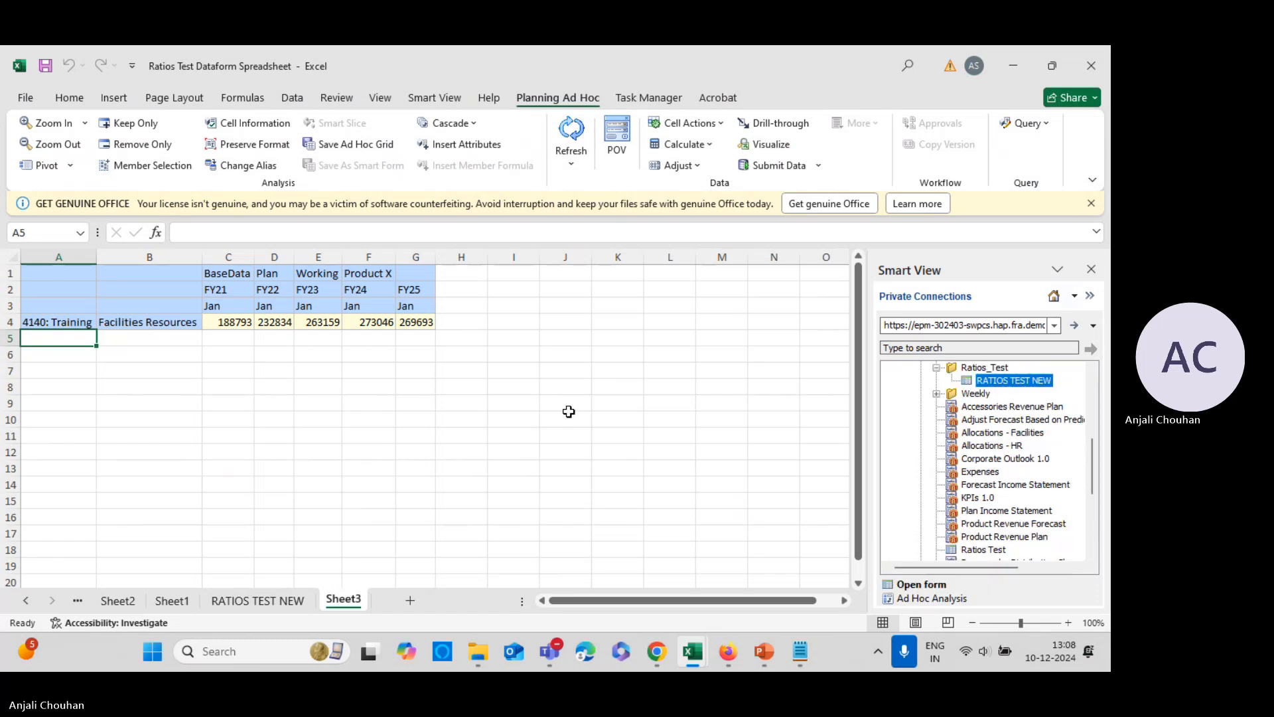
left_click(920, 585)
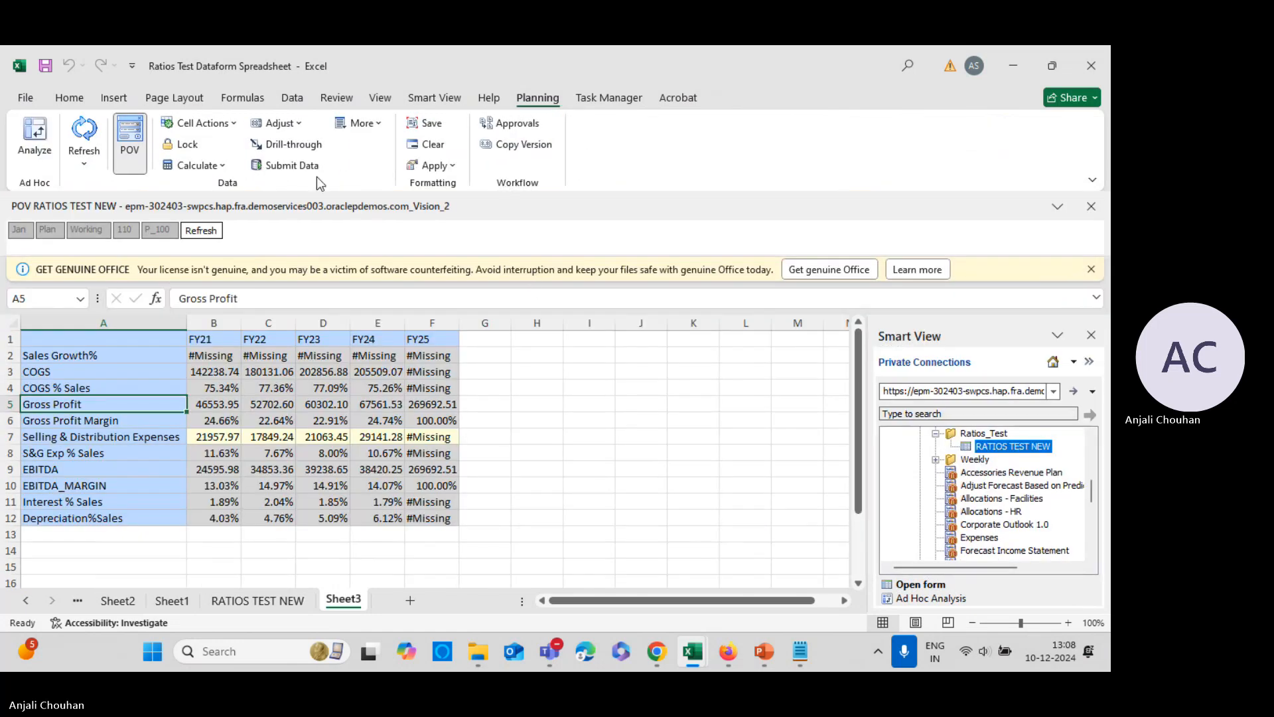
left_click(553, 386)
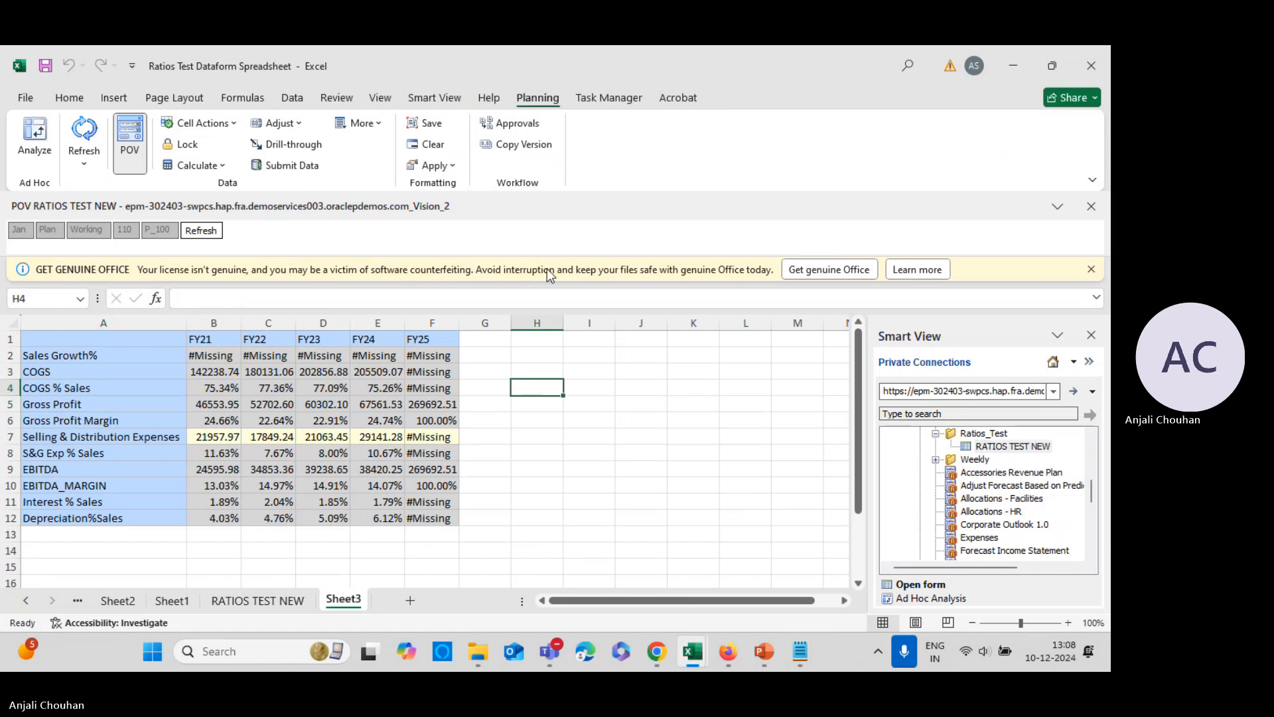
left_click(83, 130)
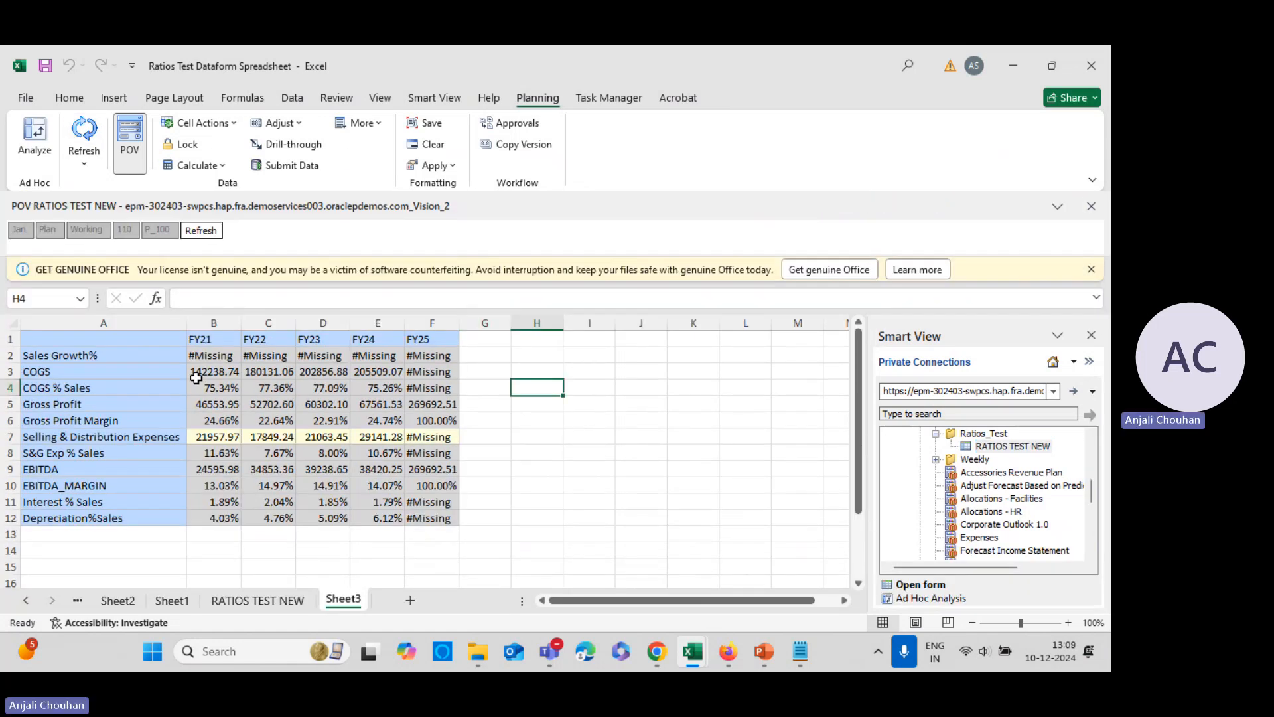
- Review the COGS values for FY21 to FY24 and hide the FY25 column of the form
left_click_drag(199, 373, 368, 373)
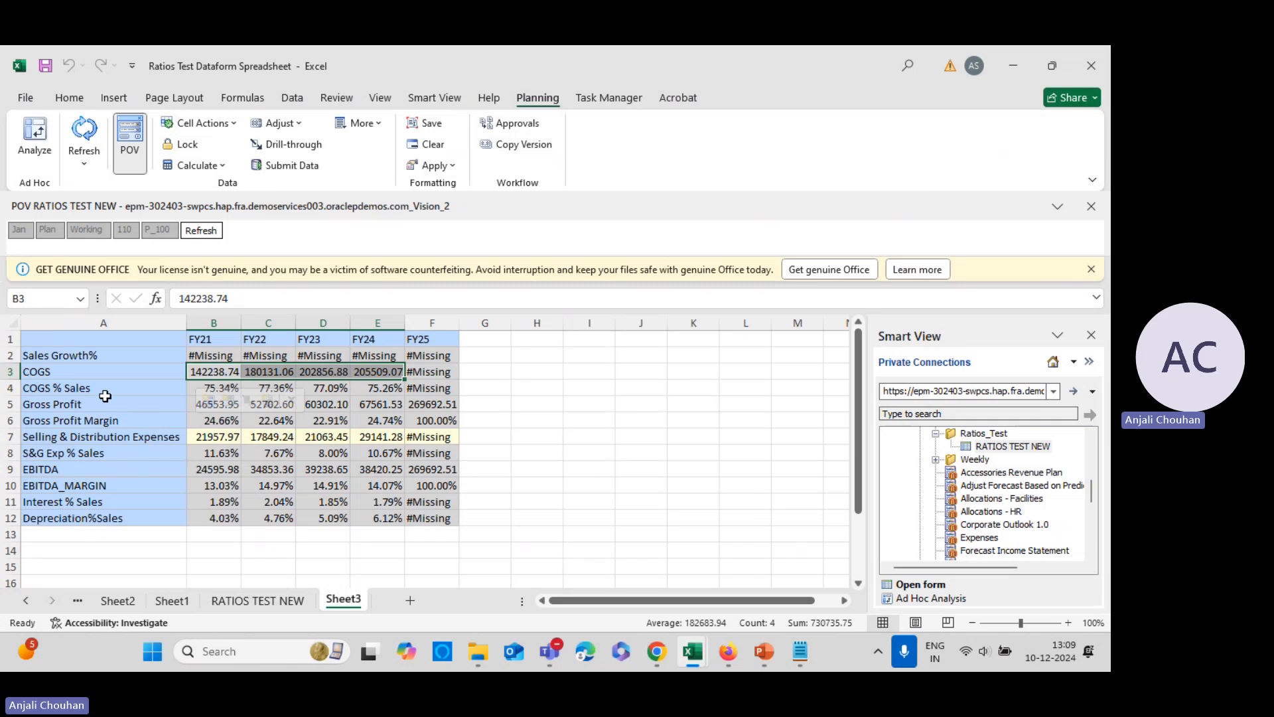
left_click(440, 323)
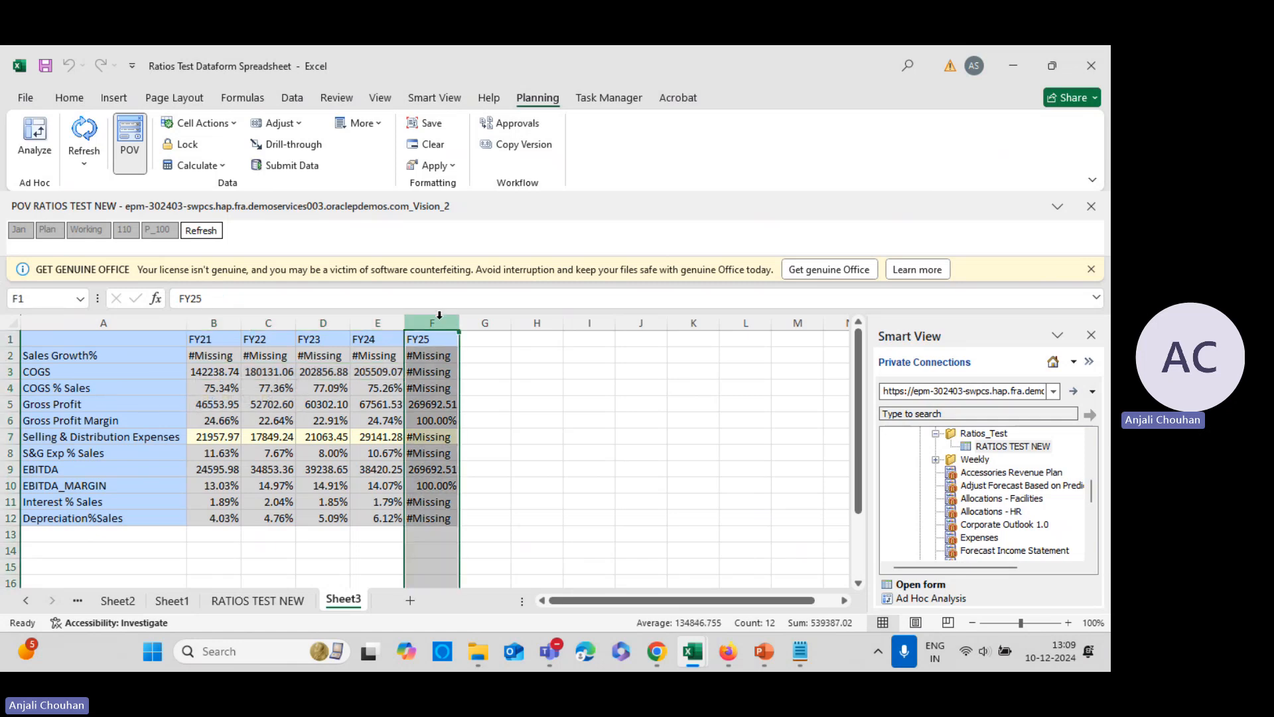
right_click(440, 323)
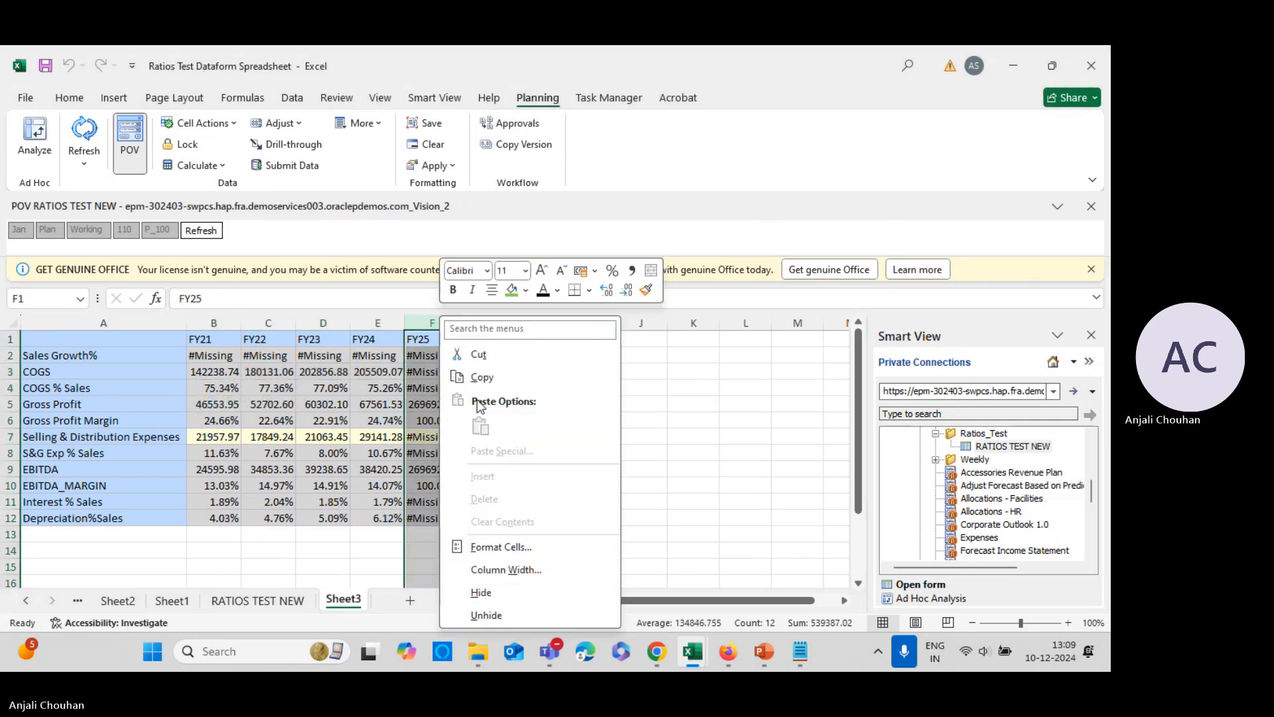
left_click(755, 390)
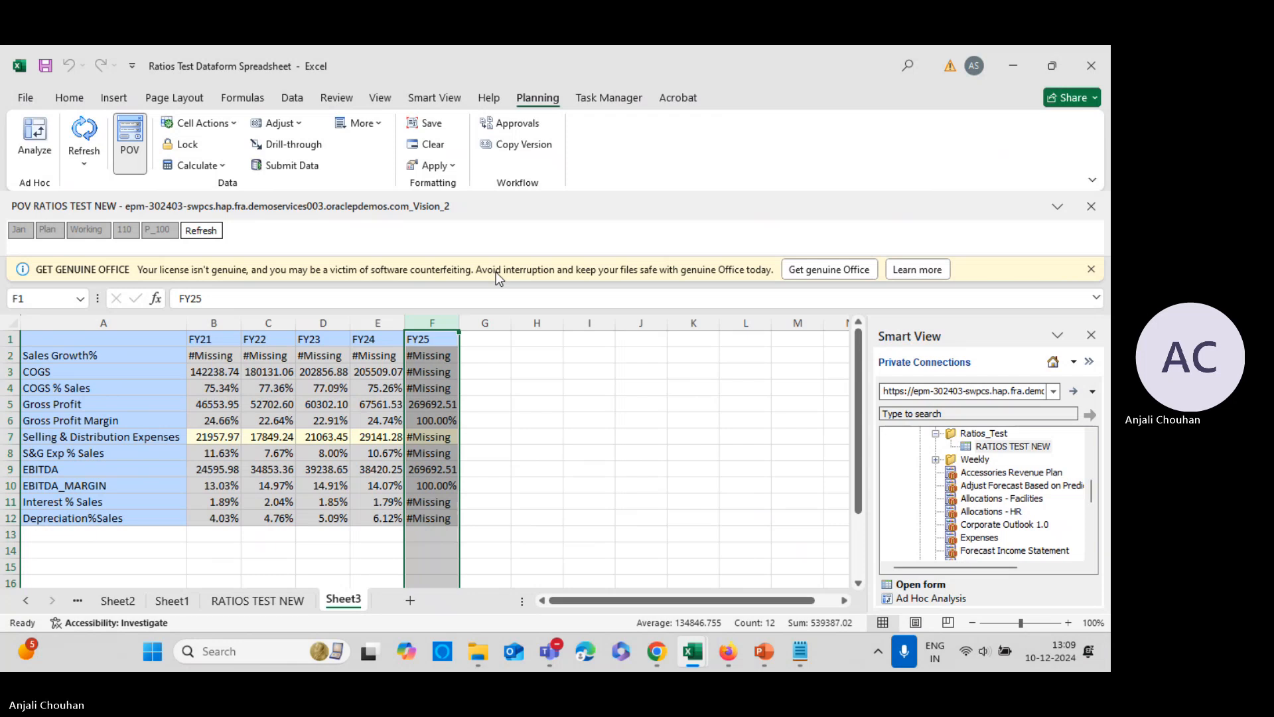
right_click(436, 323)
left_click(505, 597)
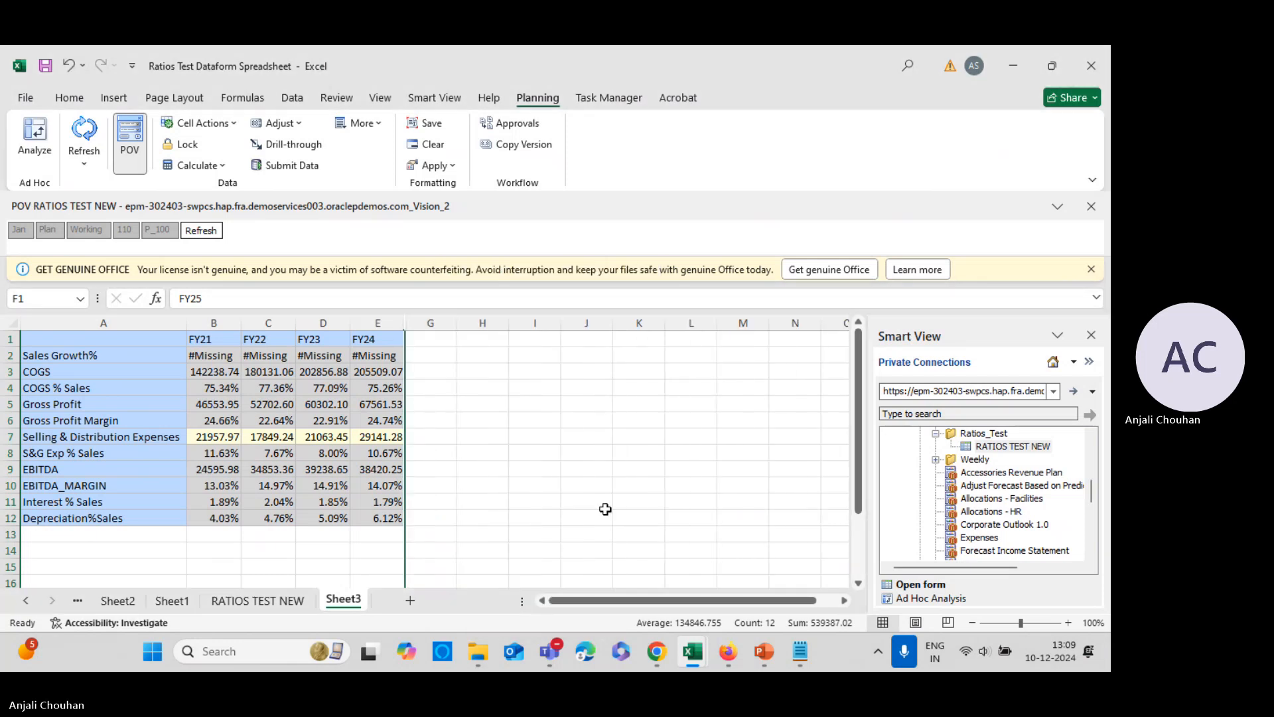
- Switch to the Account dimension in Firefox, expand Ratios and Profit Performance Ratios, and select the COGS % Sales member
left_click(73, 393)
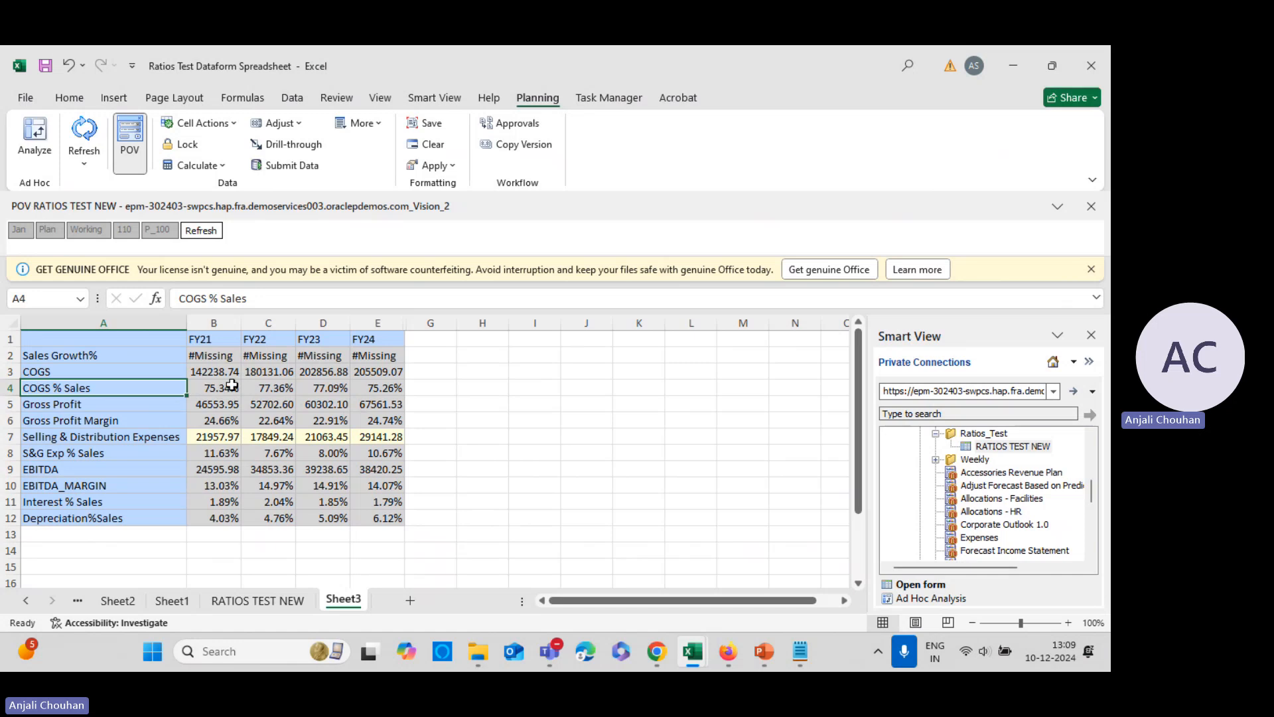
mouse_move(657, 653)
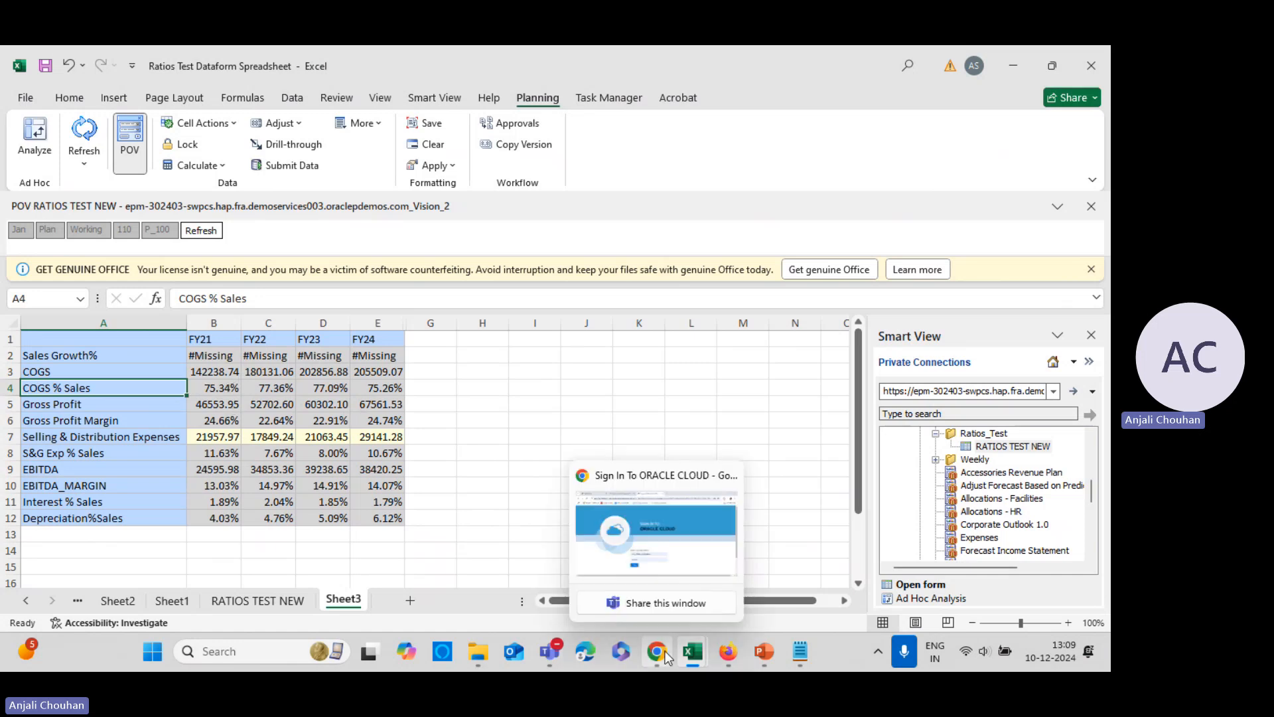
left_click(728, 651)
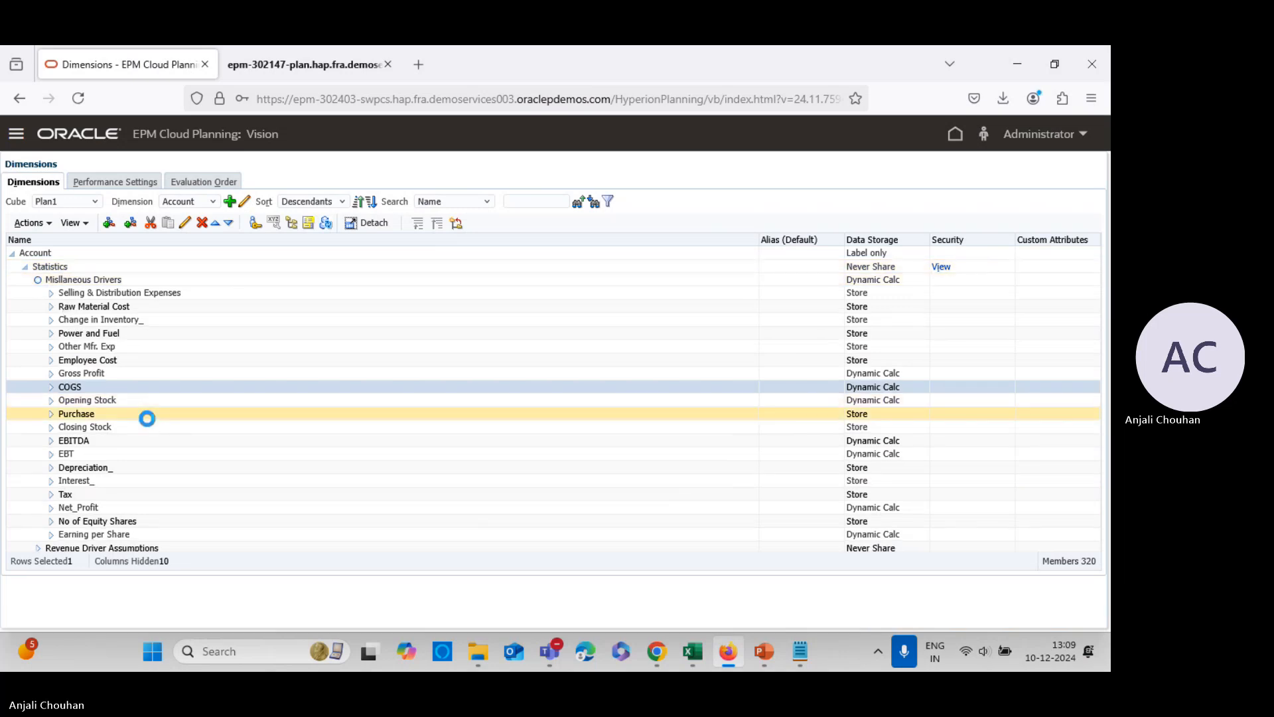
scroll(73, 511, "down", 4)
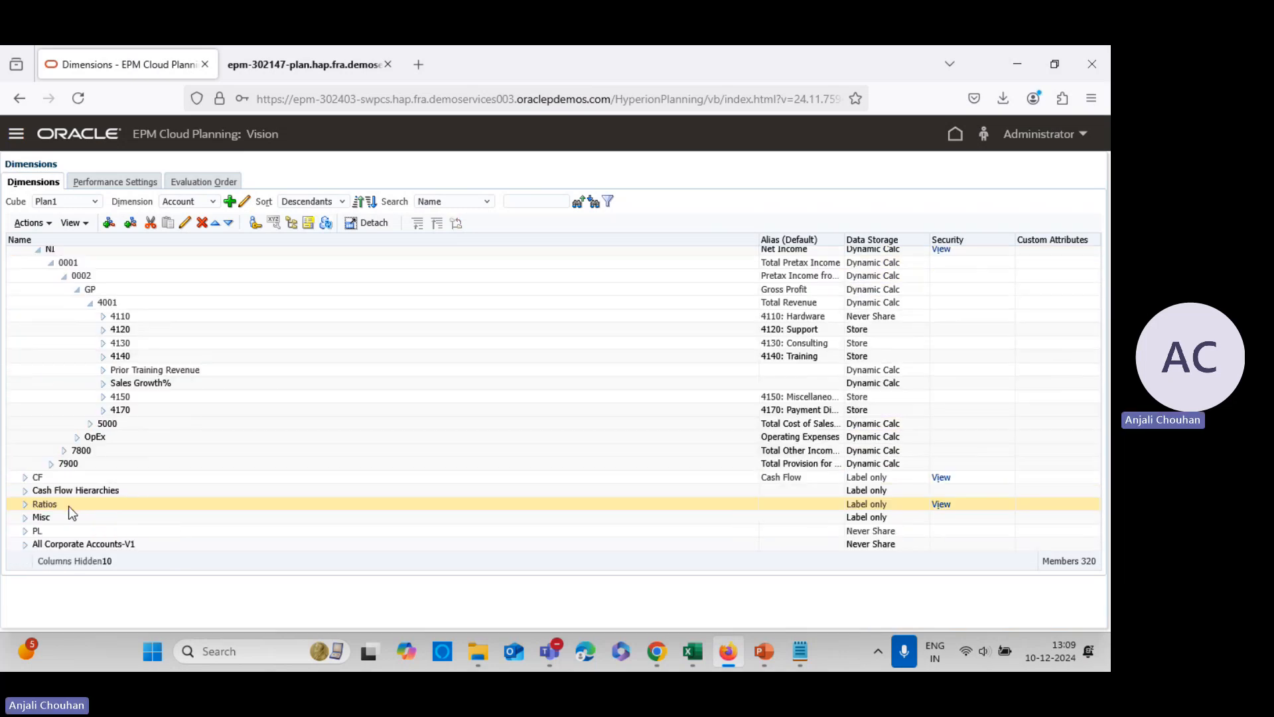
left_click(25, 505)
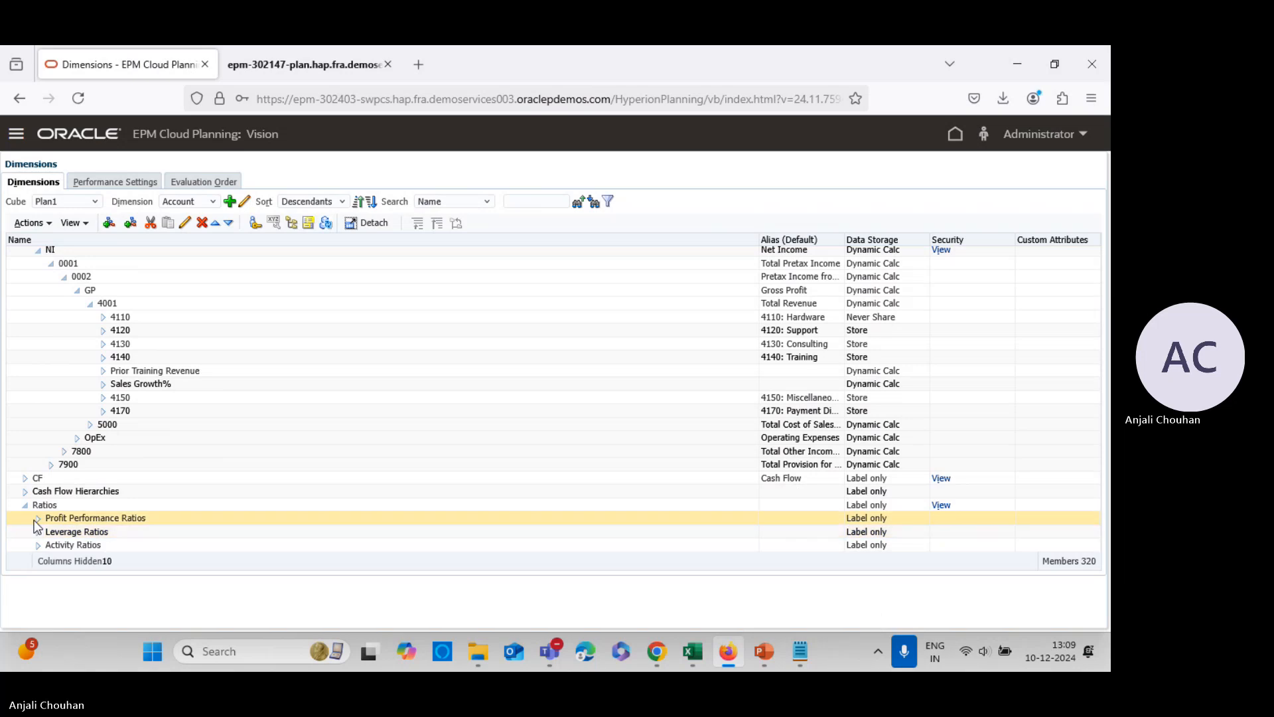
scroll(228, 518, "down", 4)
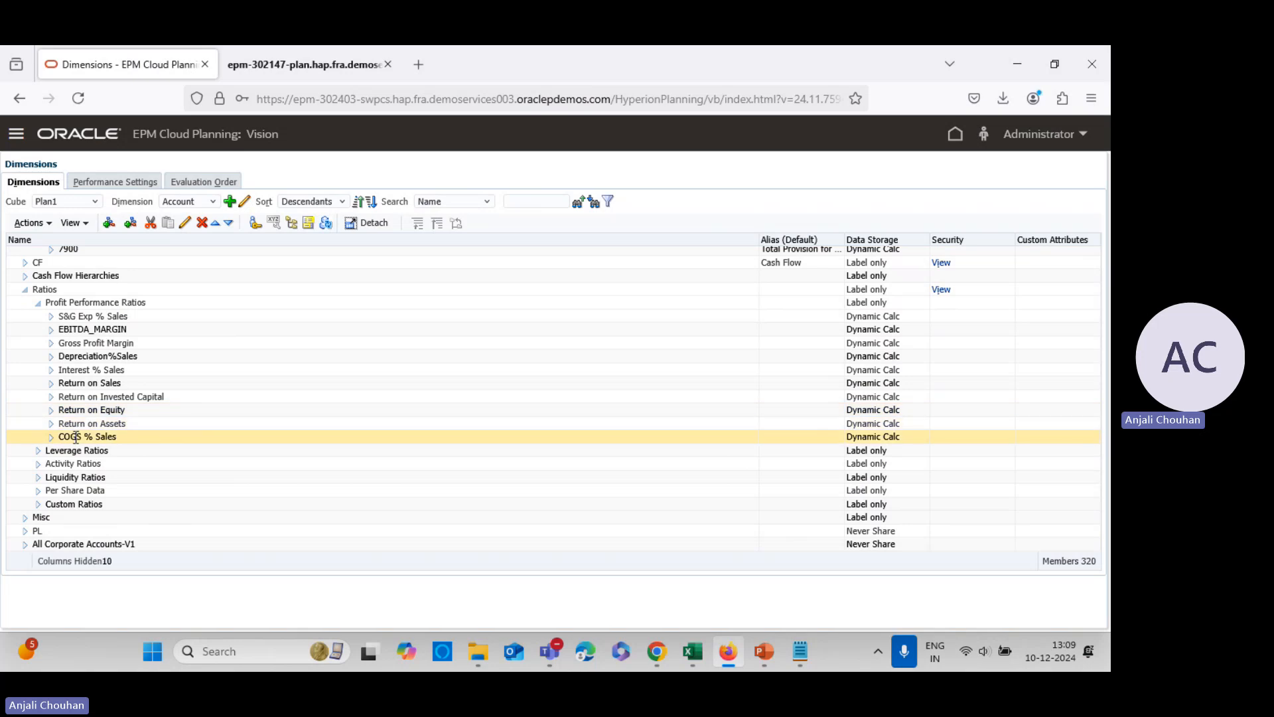
left_click(106, 435)
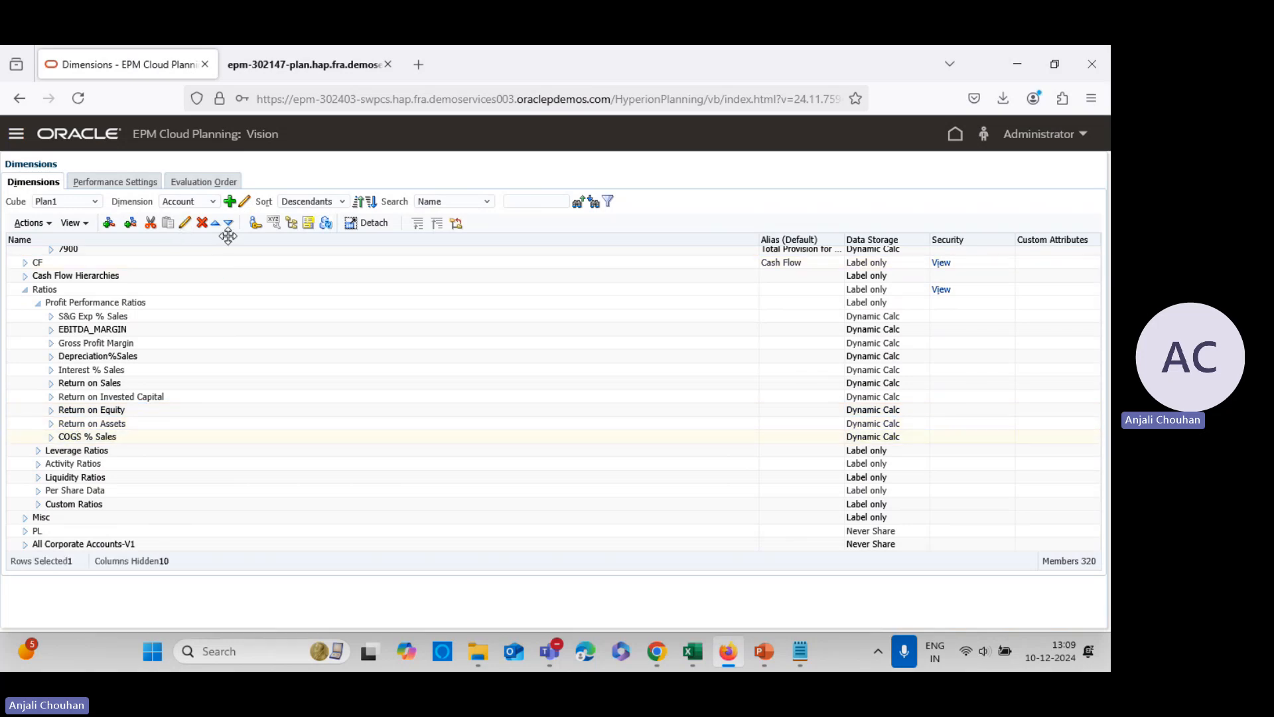
left_click(186, 224)
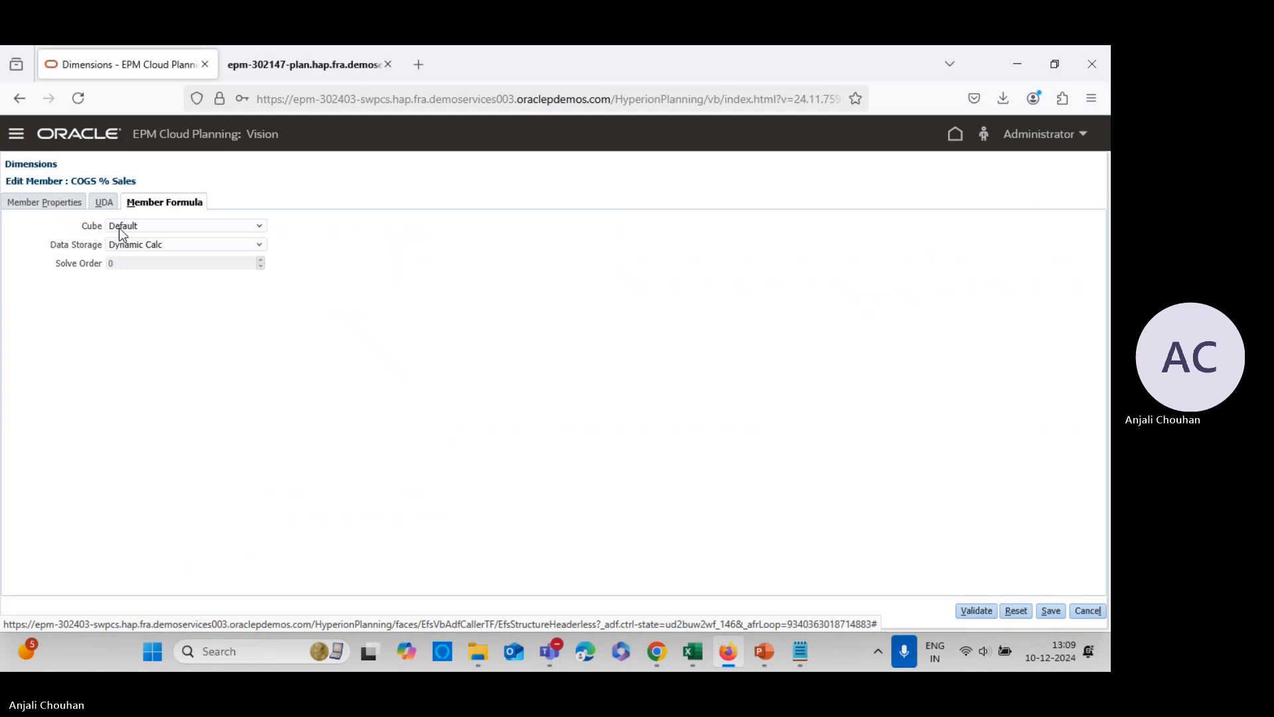
left_click(118, 228)
left_click(141, 260)
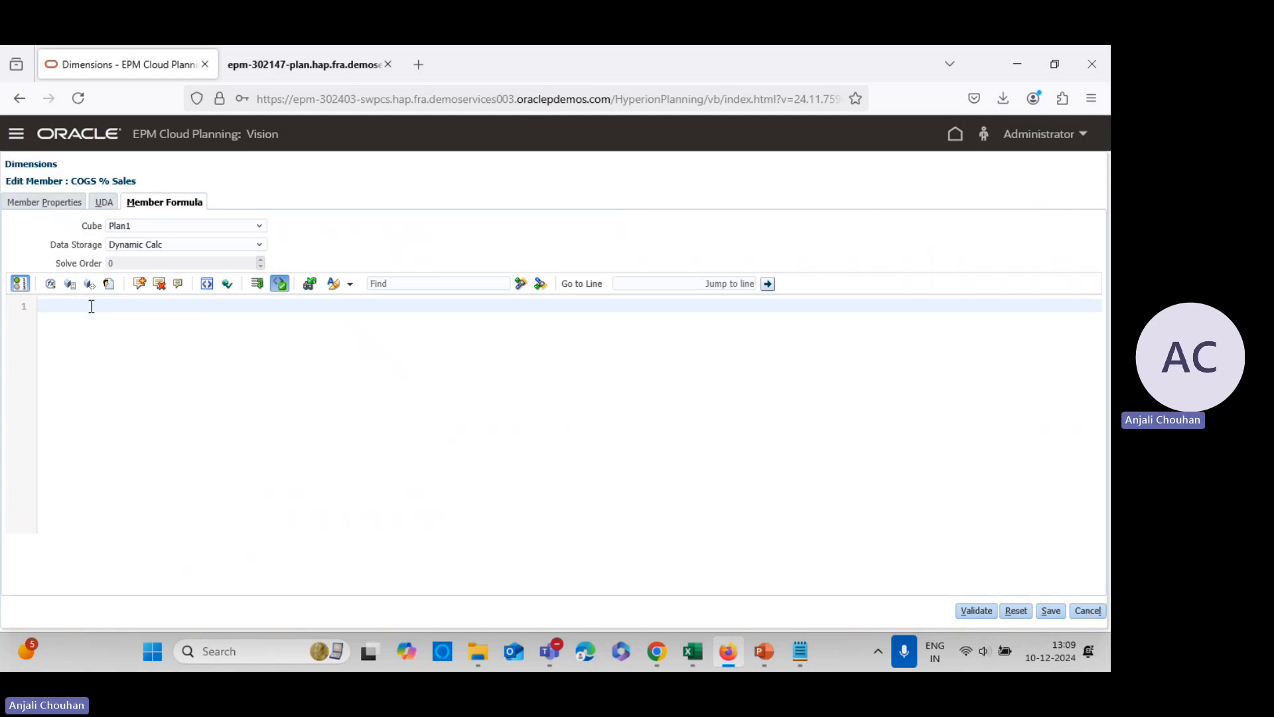
left_click(1086, 611)
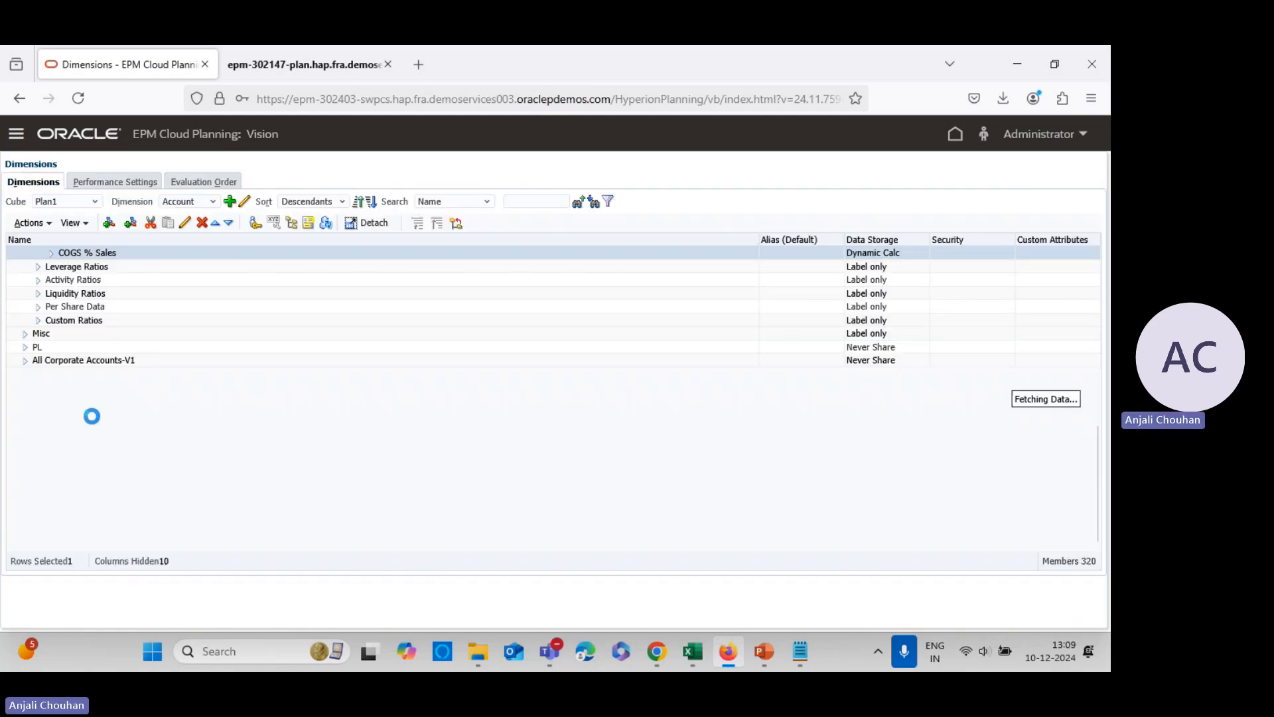
- Open COGS % Sales for editing, display its member formula for the Plan1 cube and validate it
left_click(186, 223)
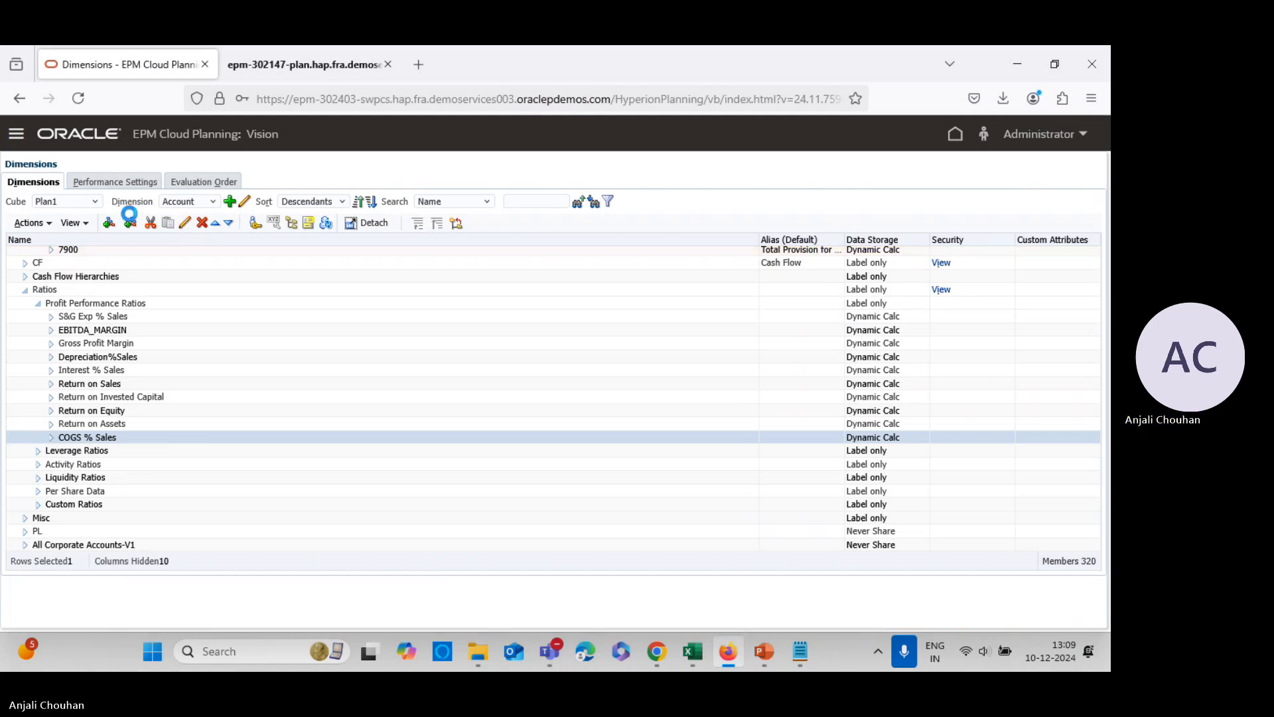
left_click(171, 202)
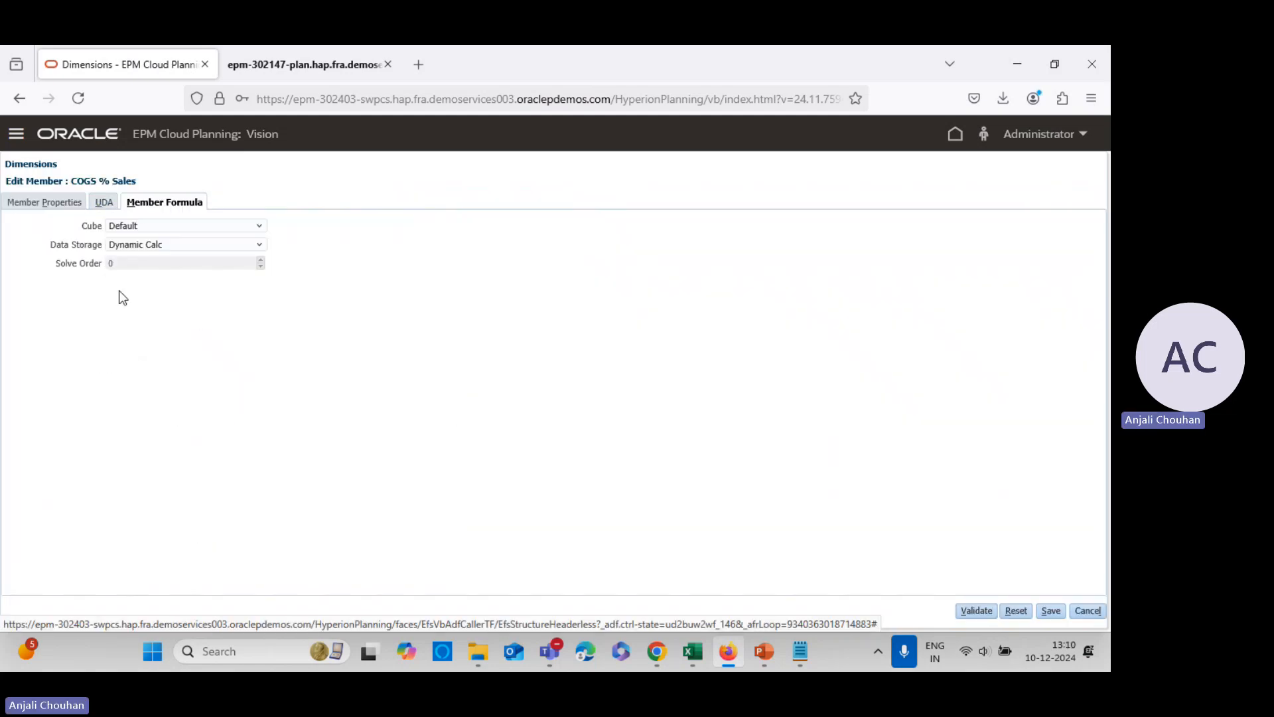
left_click(133, 226)
left_click(136, 262)
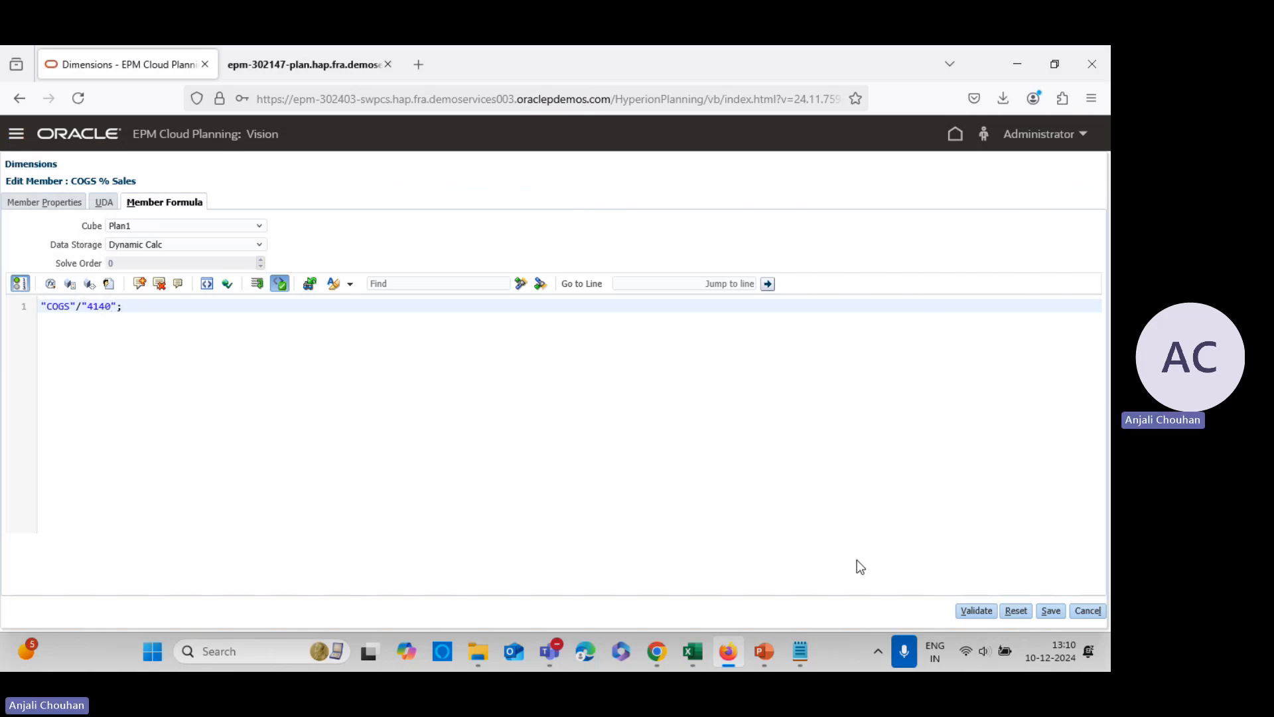
left_click(975, 610)
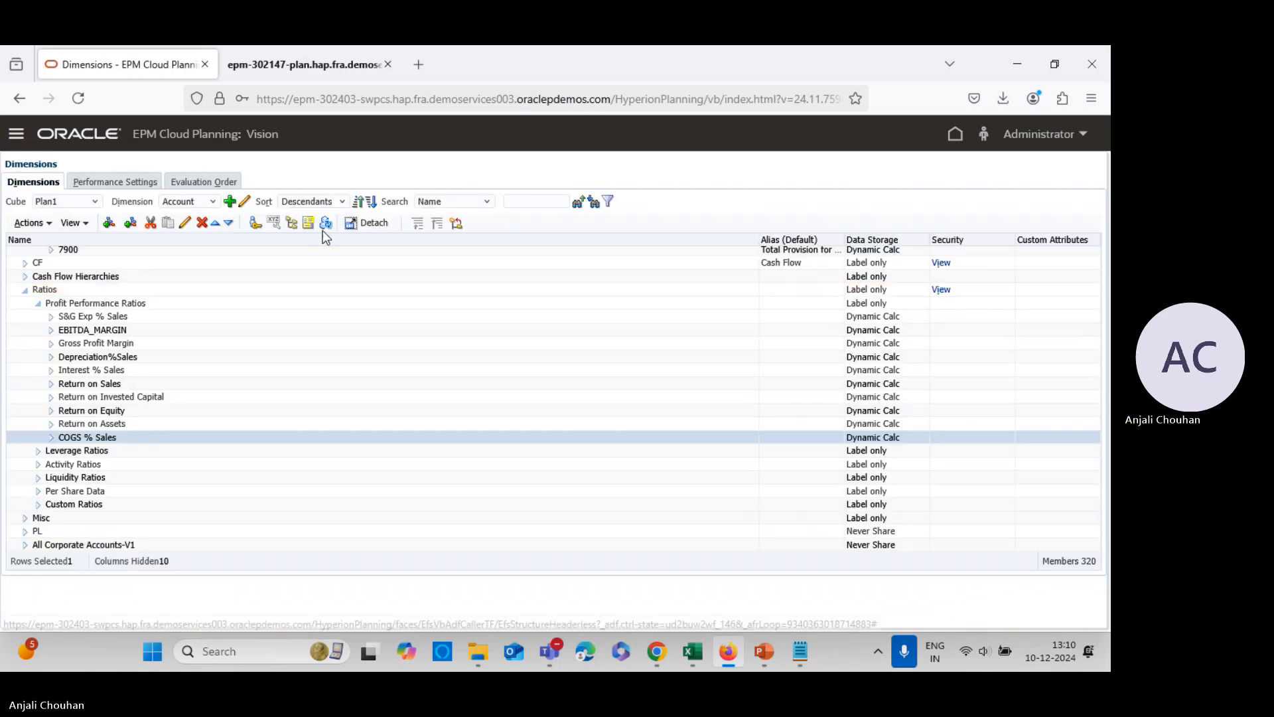
- Switch to the Ratios Test Dataform Spreadsheet in Excel and review the COGS % Sales values and the FY21 Gross Profit
key("alt+Tab")
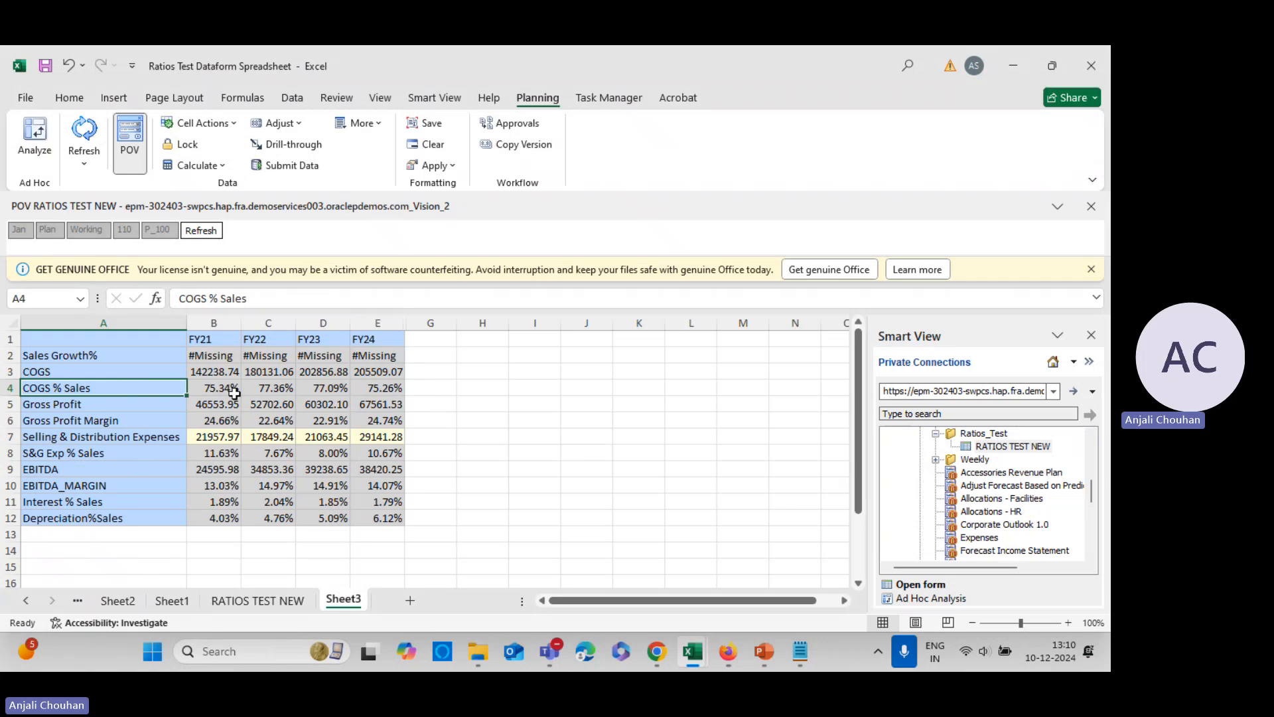
left_click(270, 392)
left_click(341, 391)
left_click(379, 390)
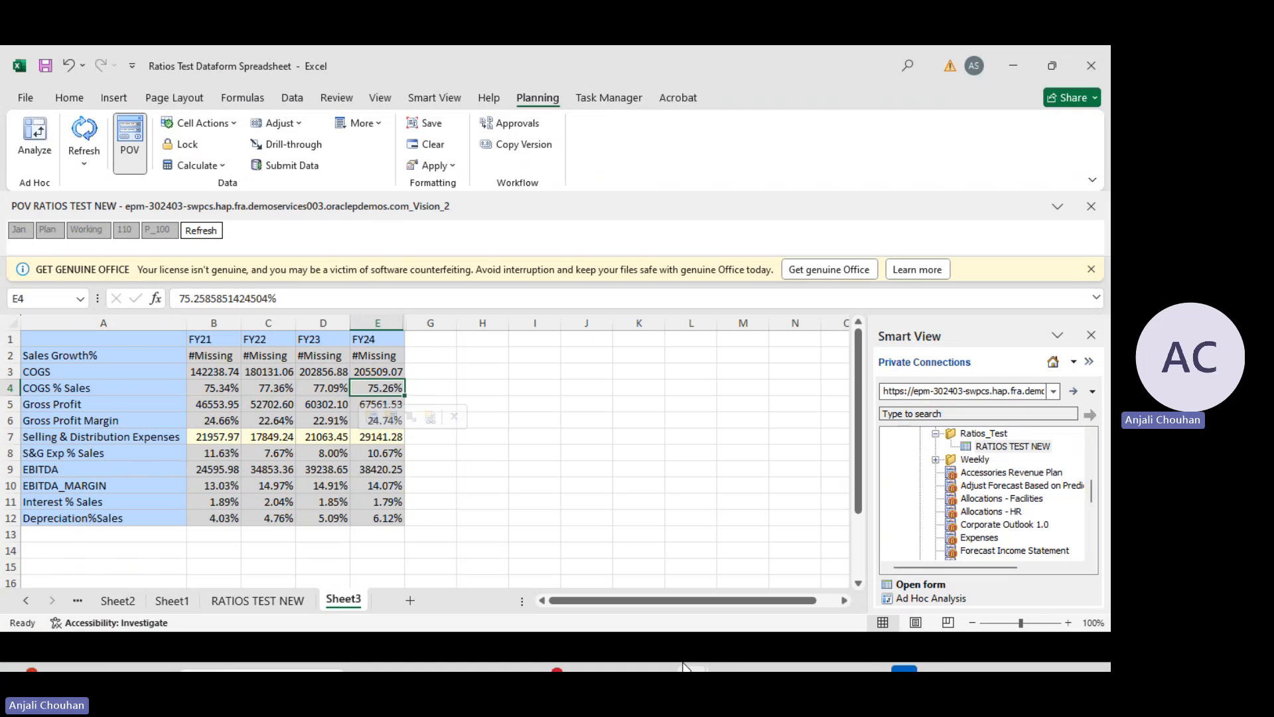
left_click(211, 403)
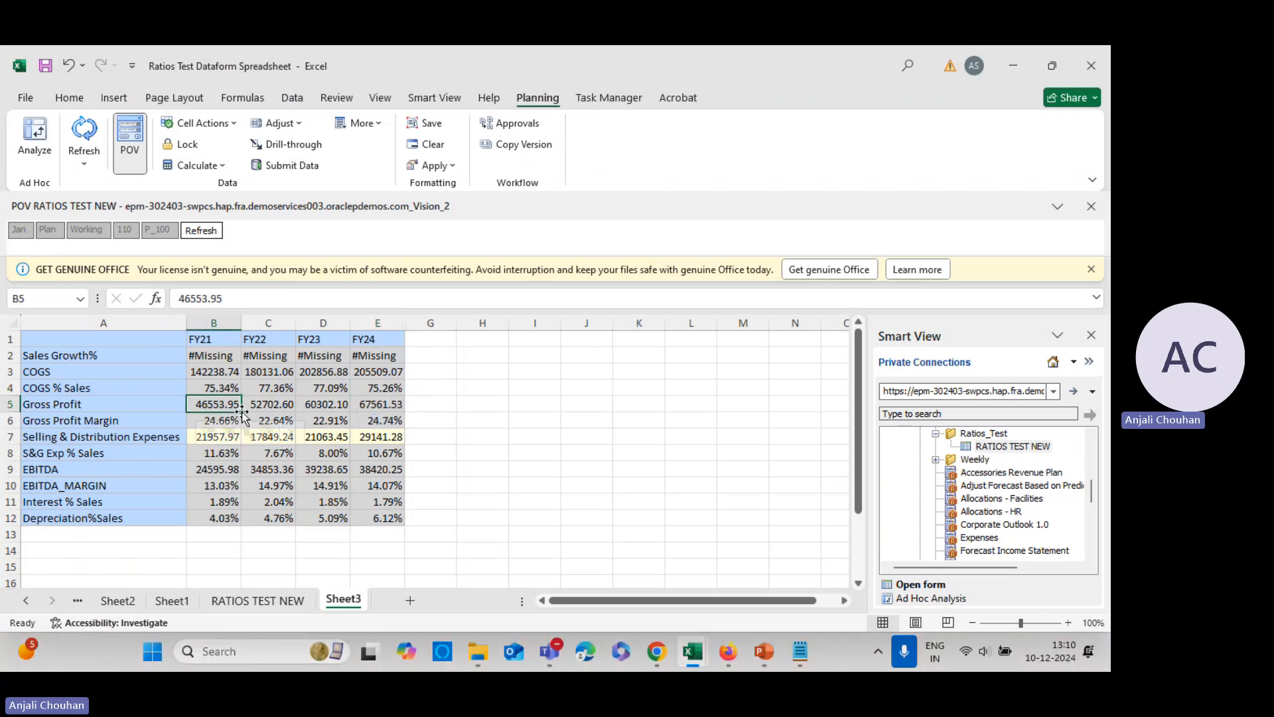
- Return to the Account dimension in Firefox, open Gross Profit under Misllaneous Drivers for editing and display its Plan1 member formula
key("alt+Tab")
left_click(524, 199)
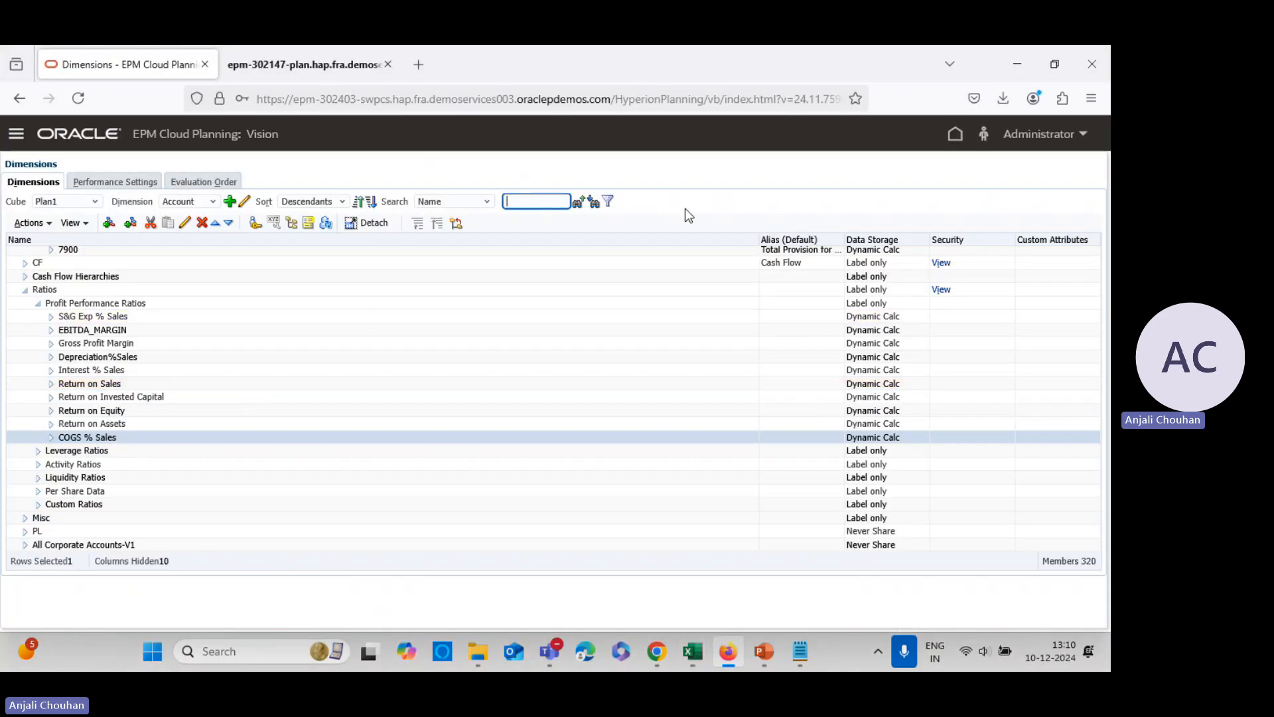
scroll(188, 369, "up", 2)
scroll(172, 345, "up", 5)
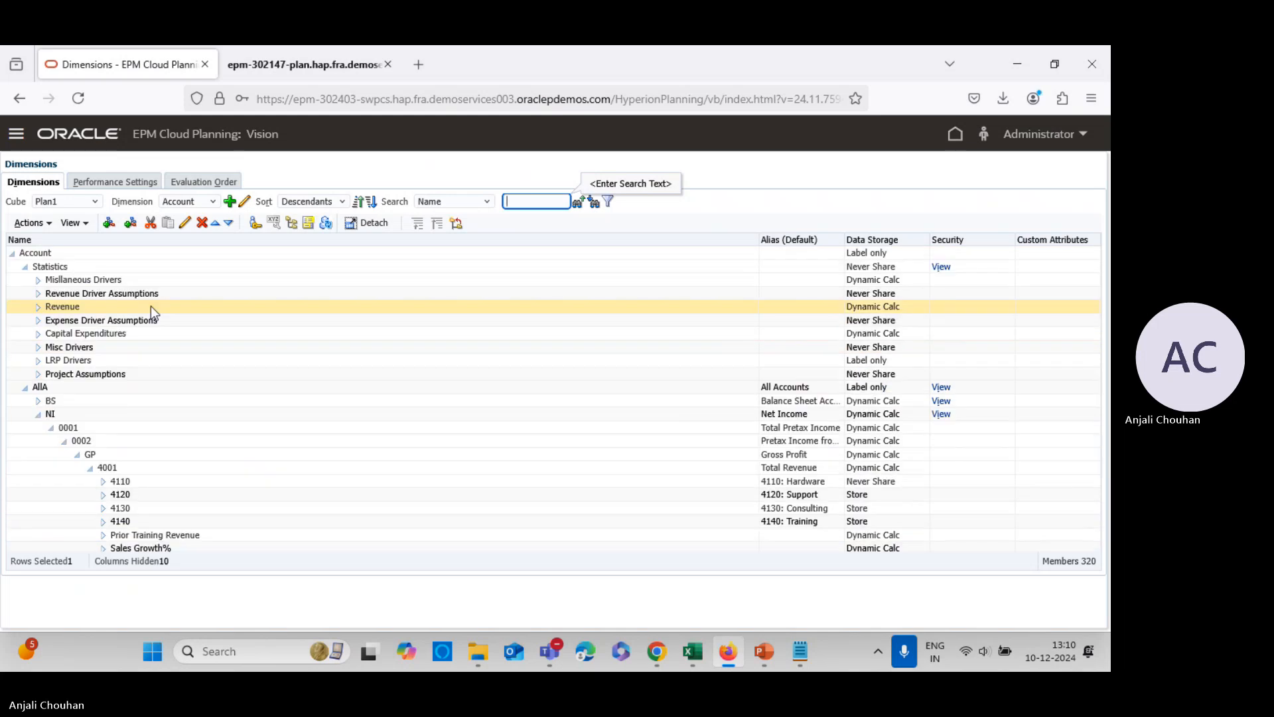
left_click(39, 280)
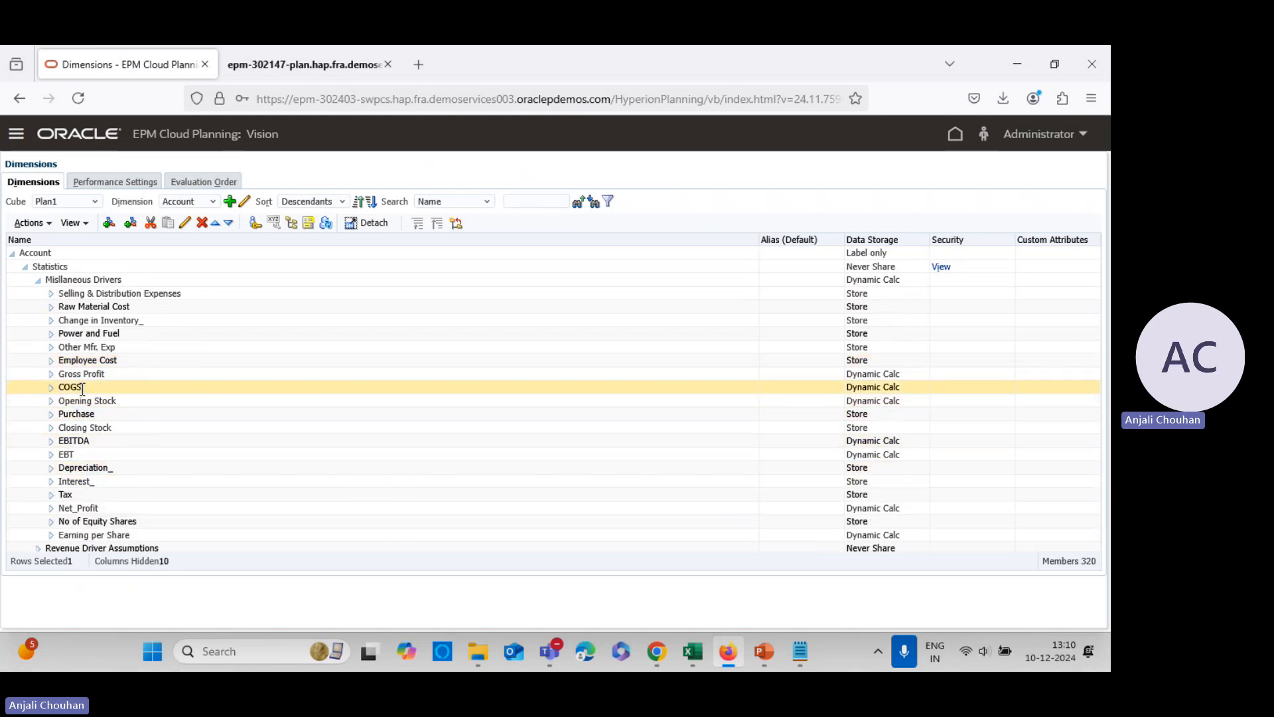
left_click(86, 373)
left_click(186, 223)
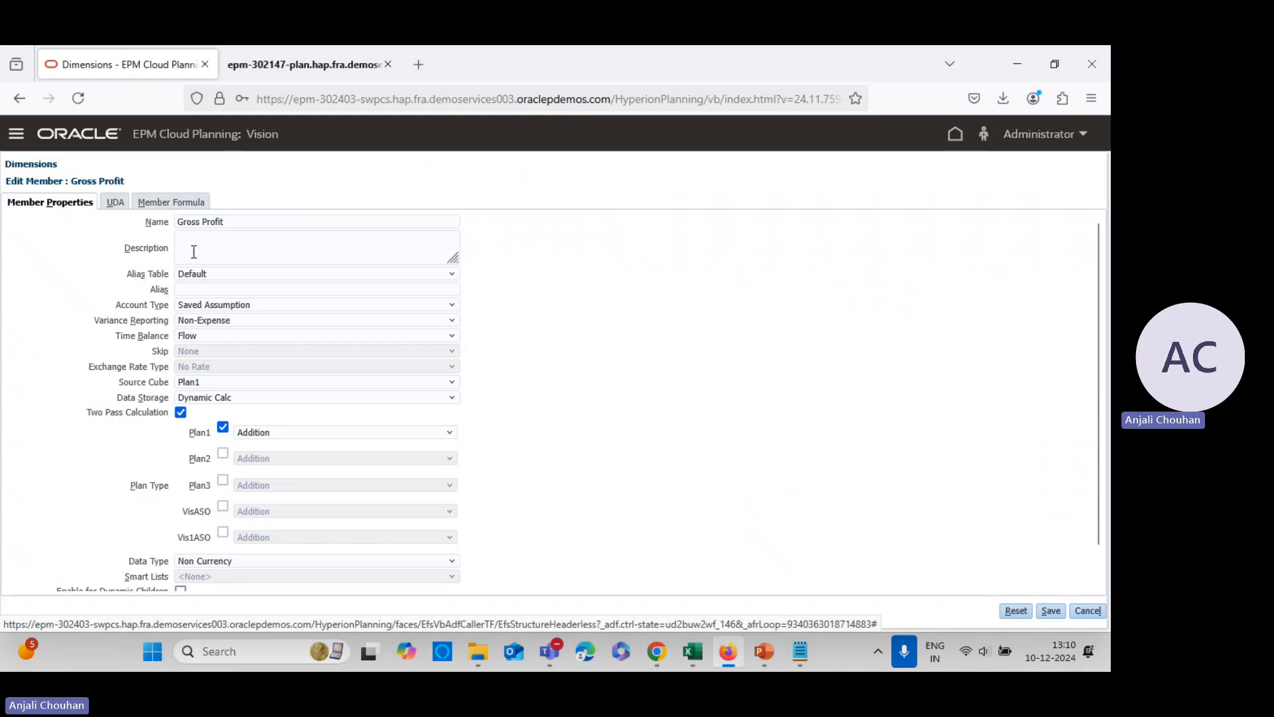
left_click(173, 197)
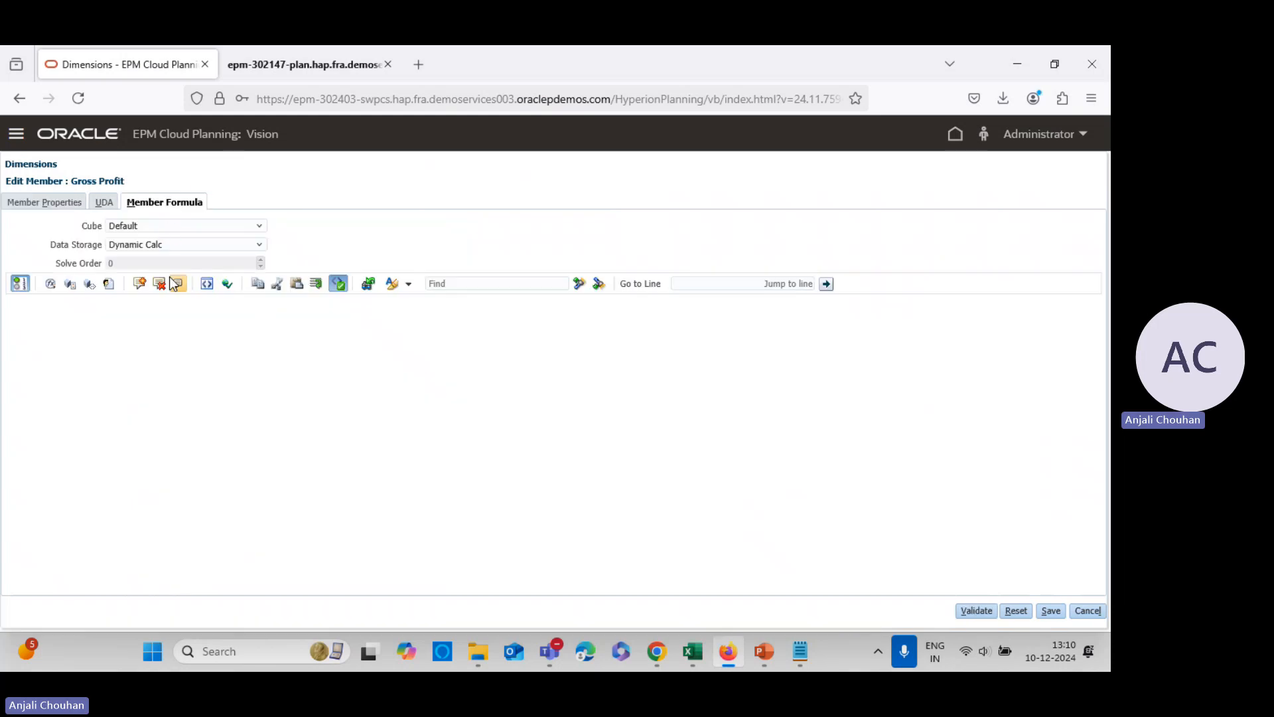
left_click(158, 225)
left_click(149, 262)
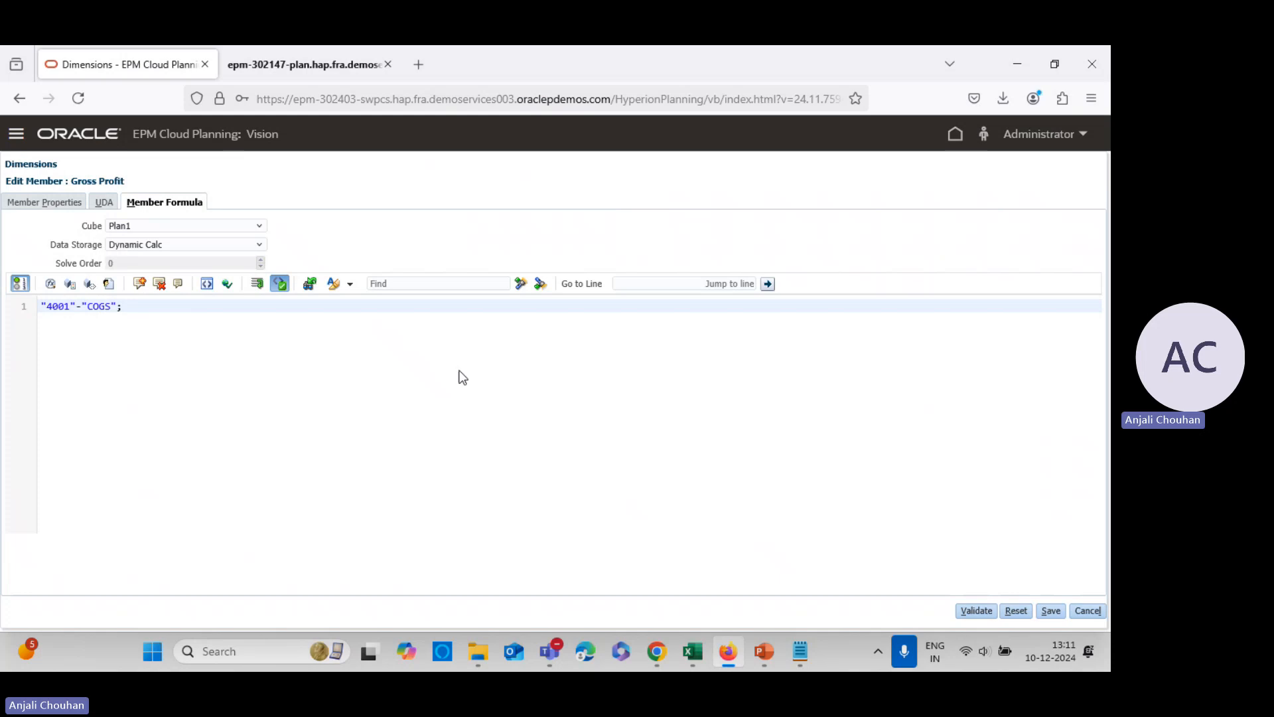
- Validate the Gross Profit member formula for Plan1 and save the member
left_click(969, 608)
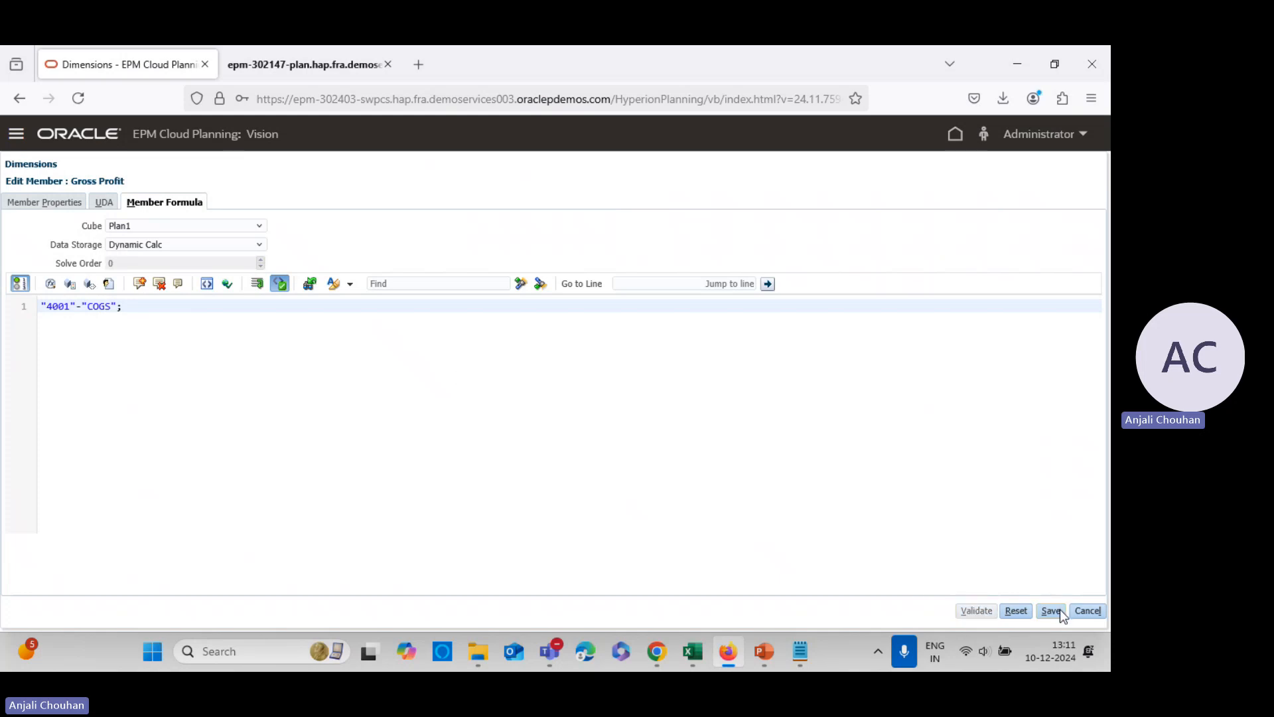
left_click(1061, 613)
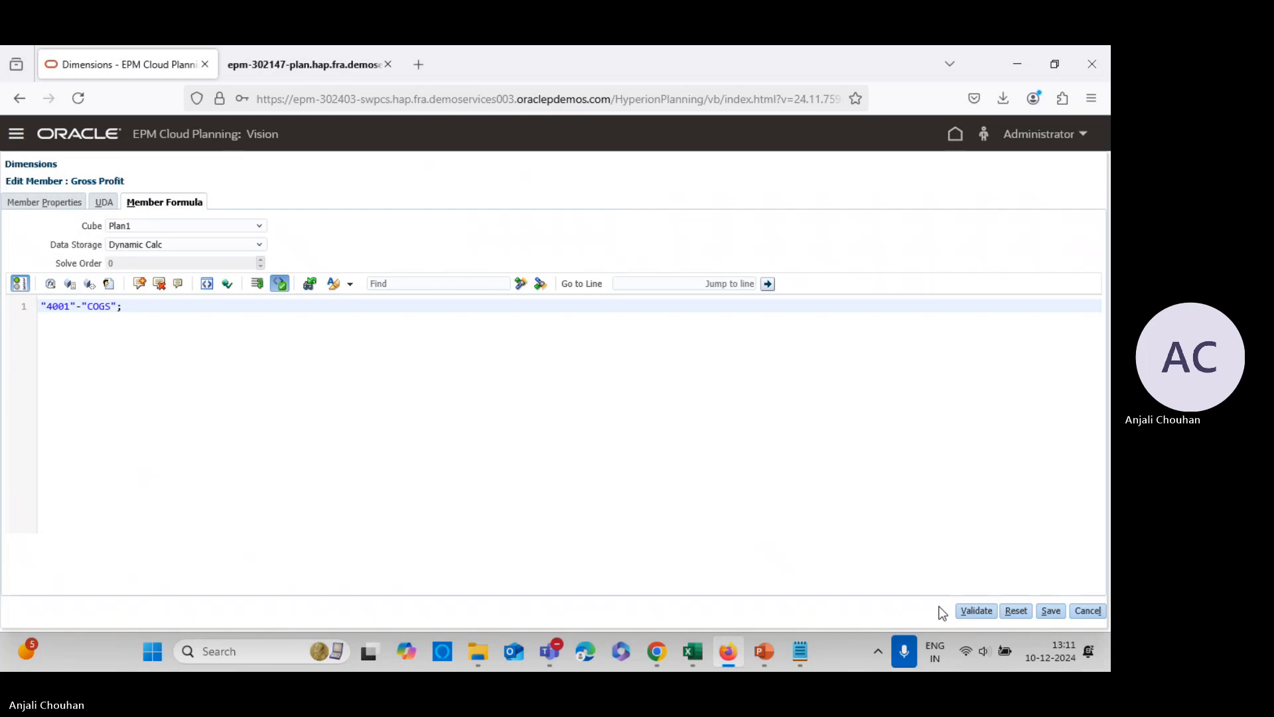
left_click(967, 614)
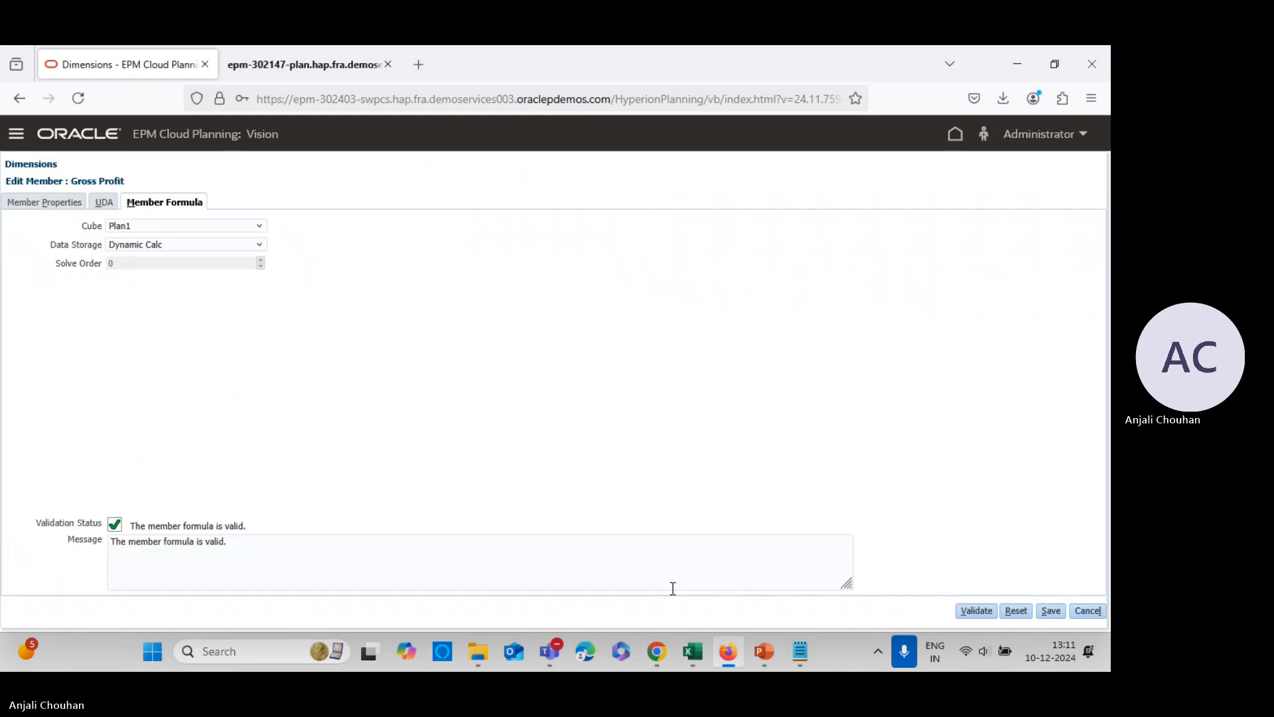
left_click(1051, 611)
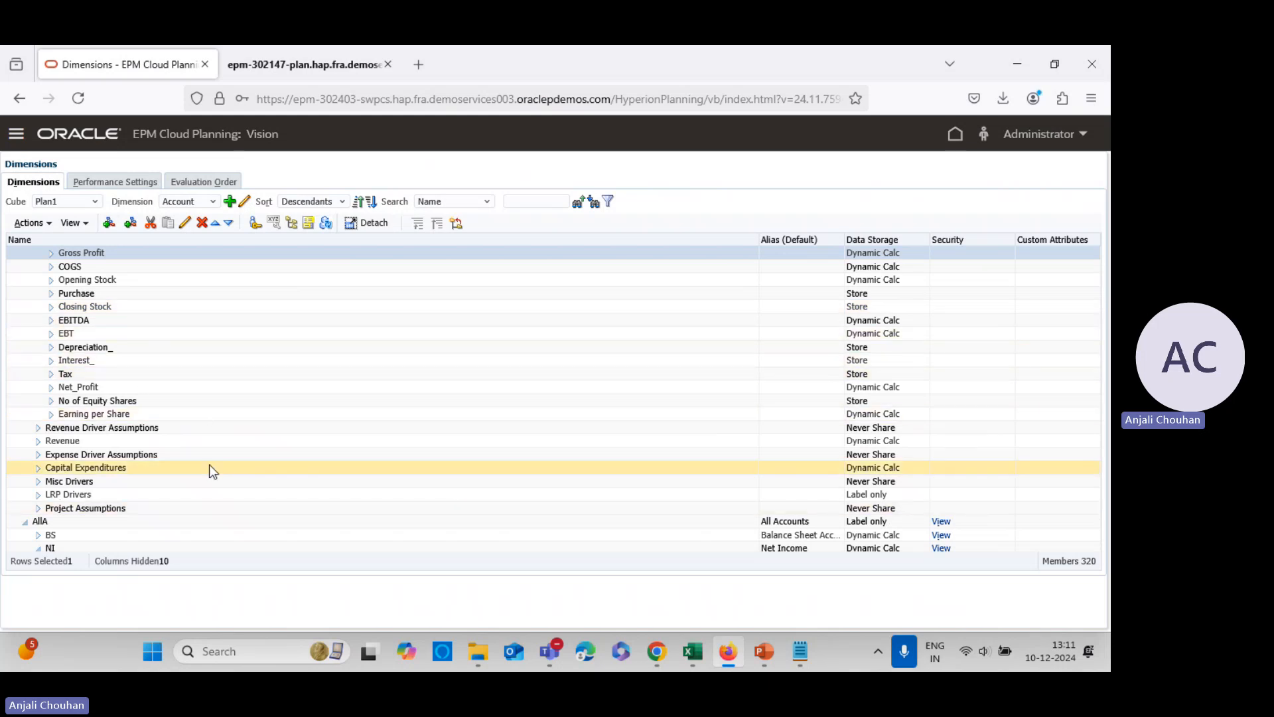
- Select the EBT member, examine the Mar-13 Earnings Before Tax formula on the HistoricalFS sheet of TAMO- Forecasting 3, and return to Dimensions
scroll(476, 308, "up", 2)
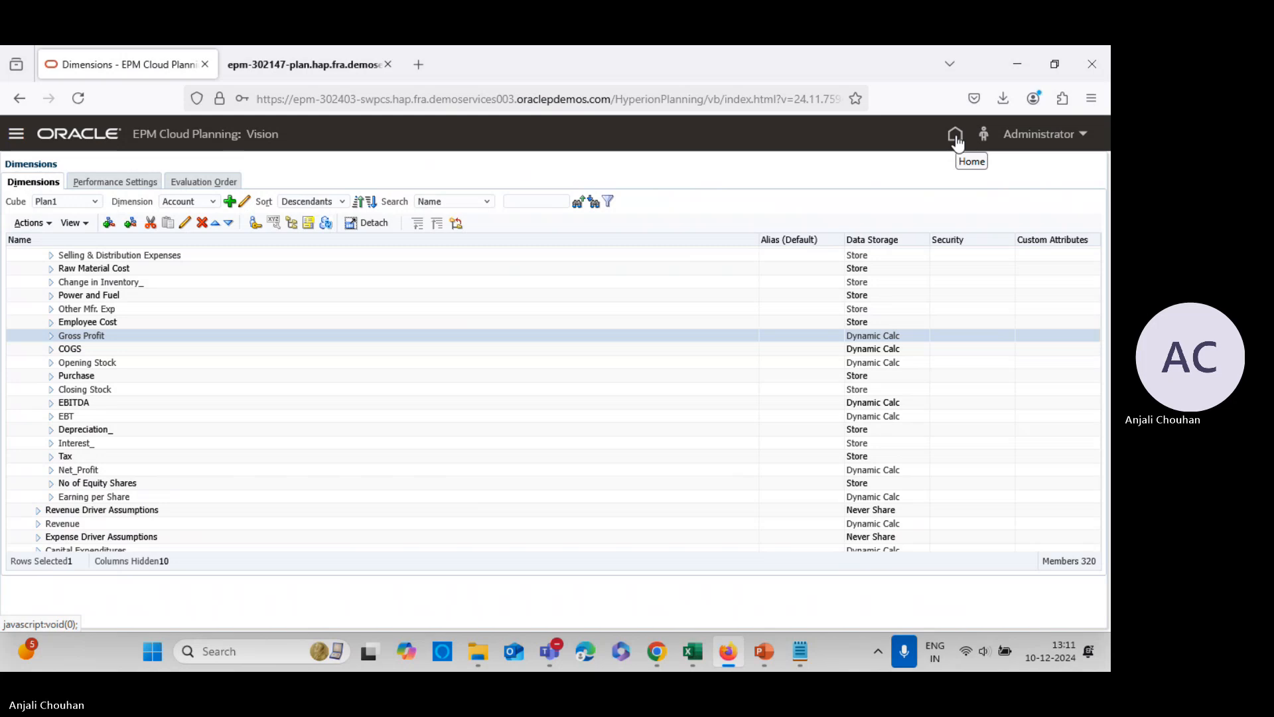
left_click(97, 416)
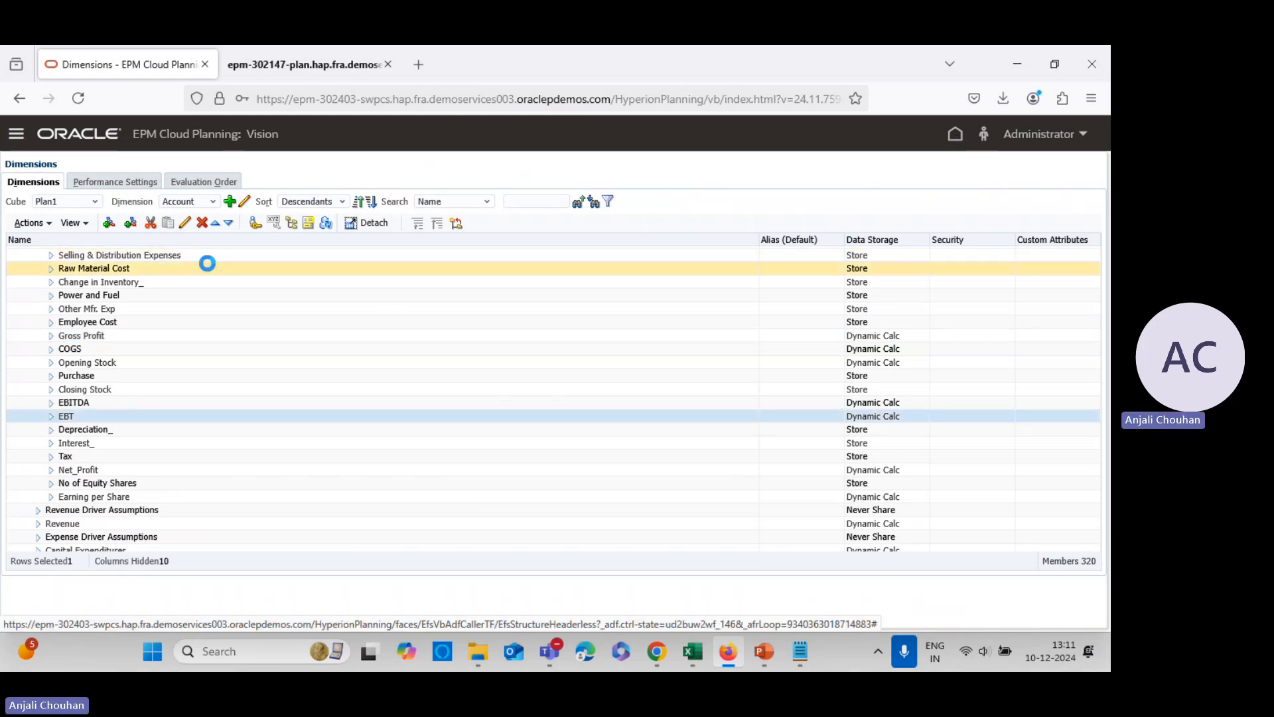
mouse_move(690, 650)
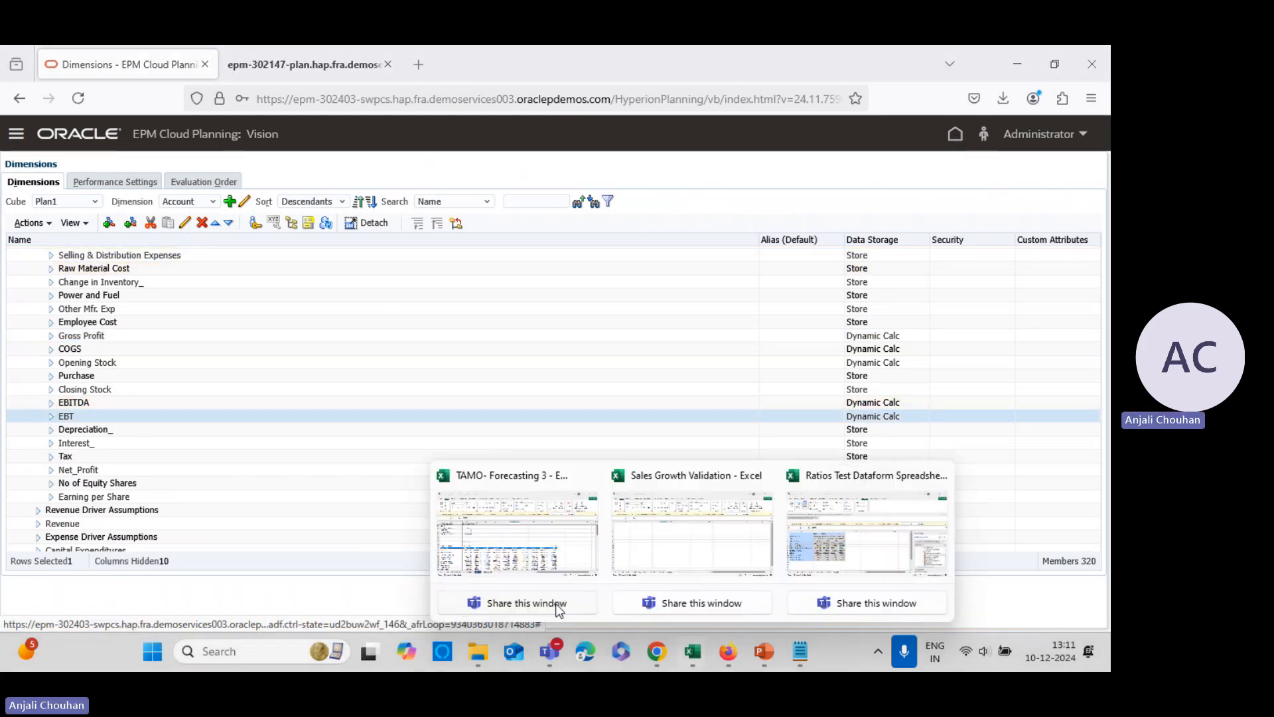
left_click(545, 563)
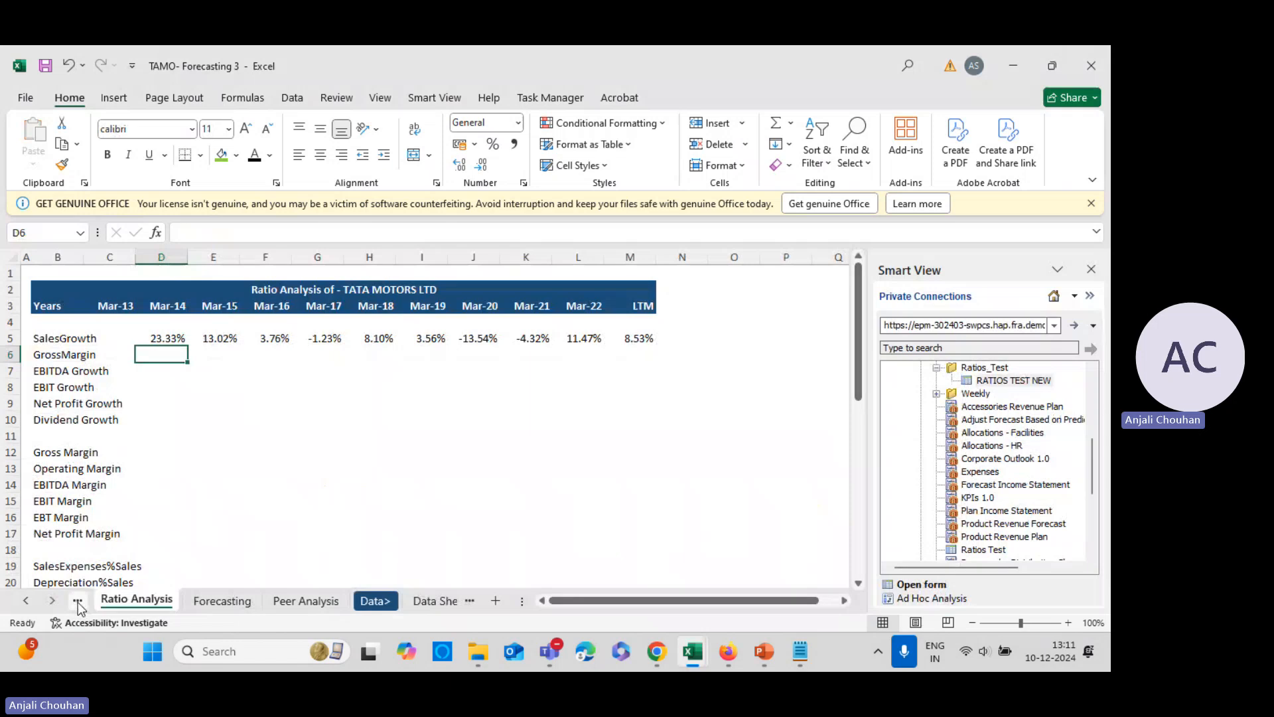
left_click(78, 601)
scroll(124, 551, "down", 2)
scroll(148, 523, "down", 1)
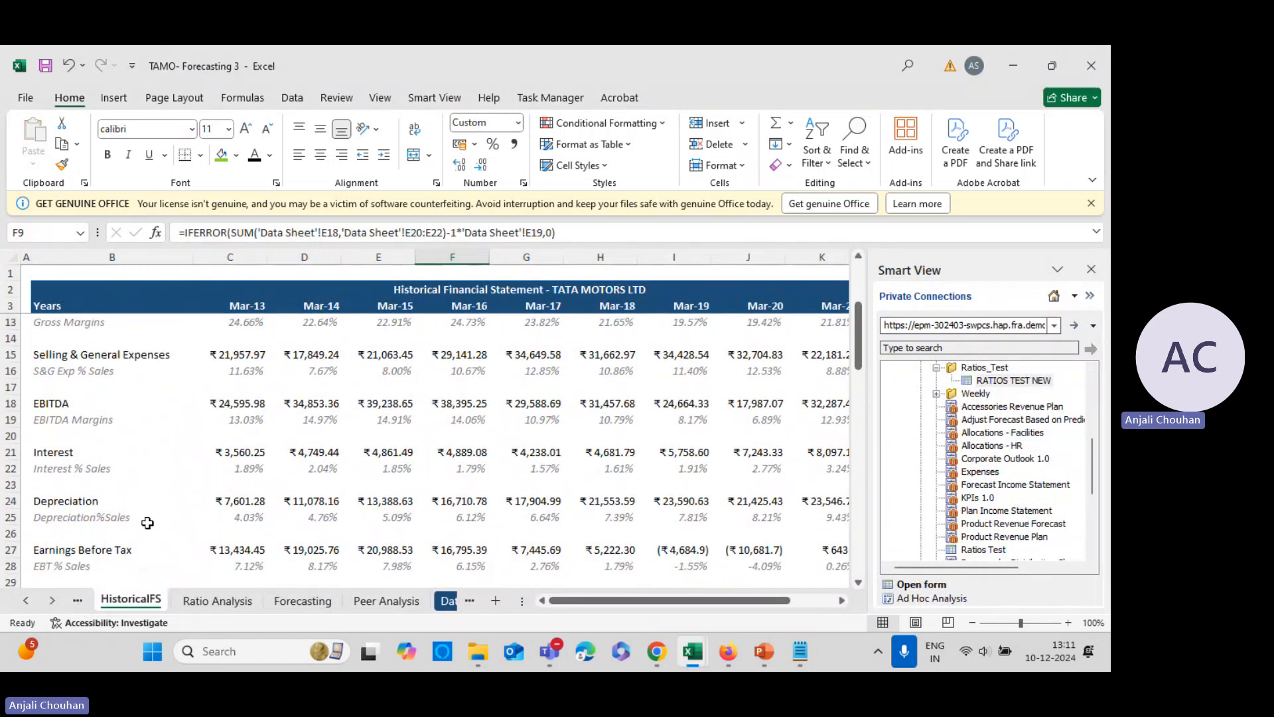
scroll(147, 523, "down", 2)
left_click(100, 454)
left_click(222, 454)
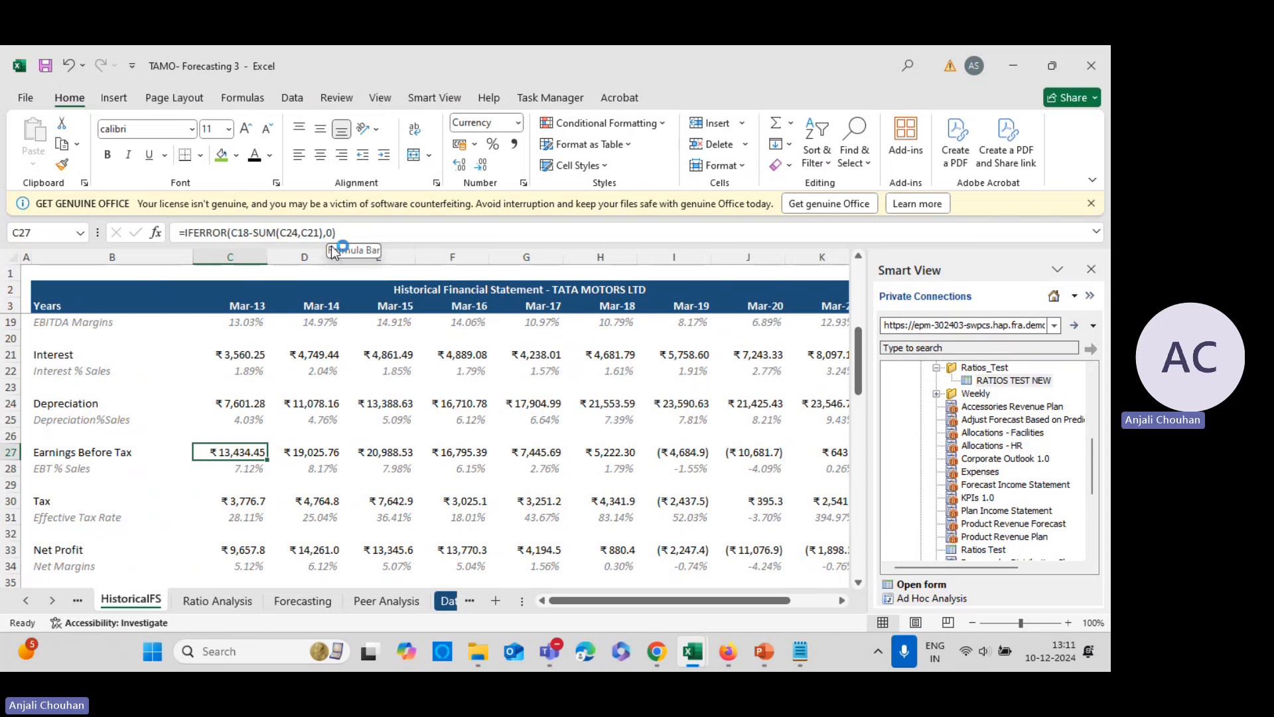
scroll(219, 414, "up", 2)
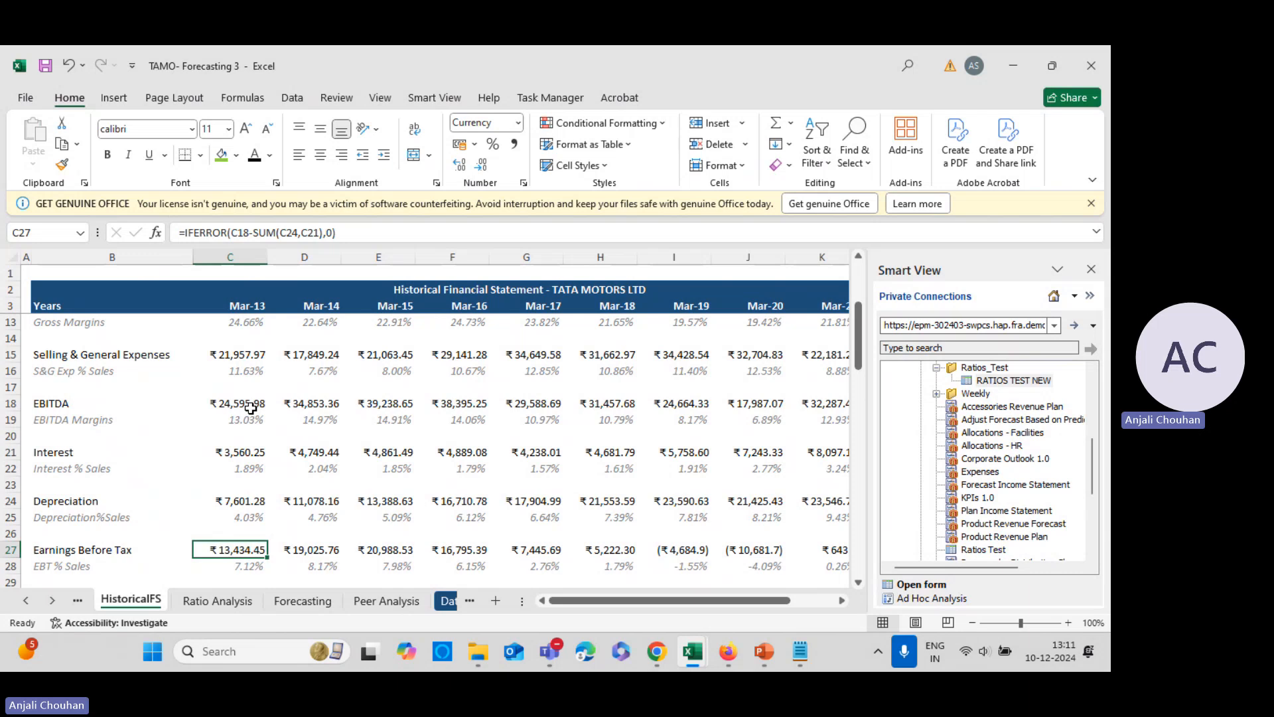
key("alt+Tab")
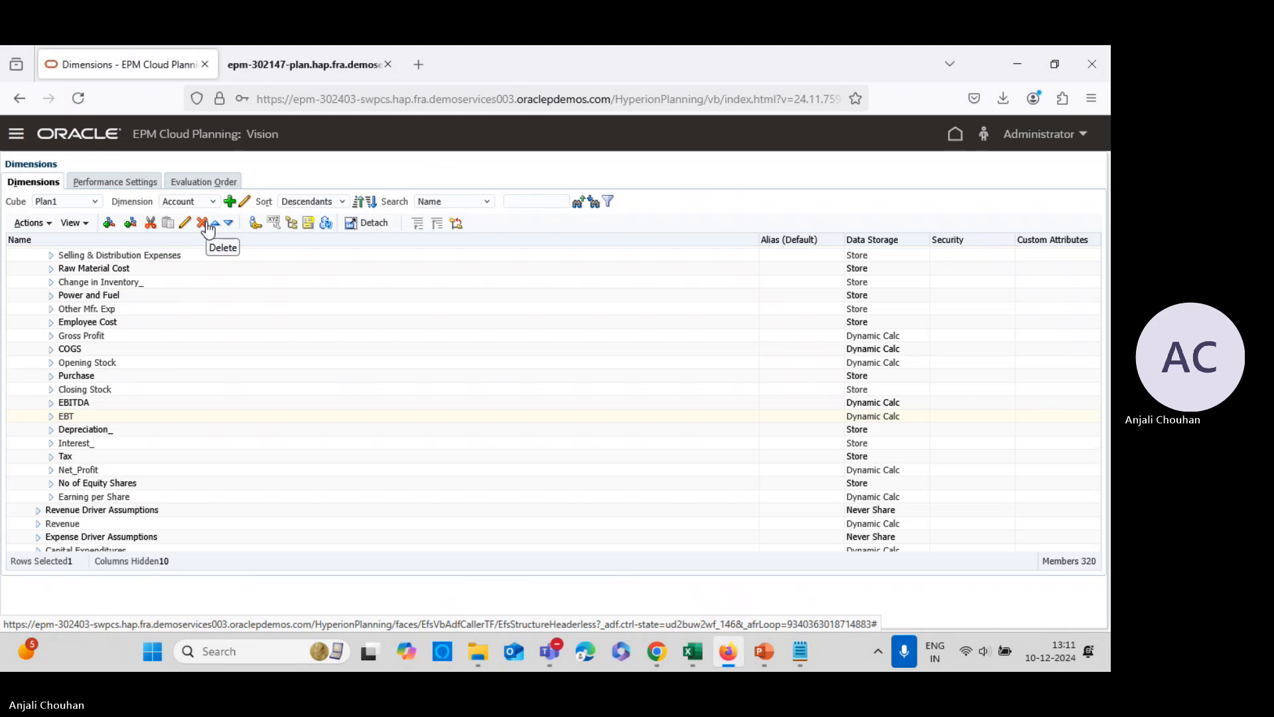
- Open the EBT member for editing and begin its Plan1 member formula with "EBITDA"
left_click(185, 222)
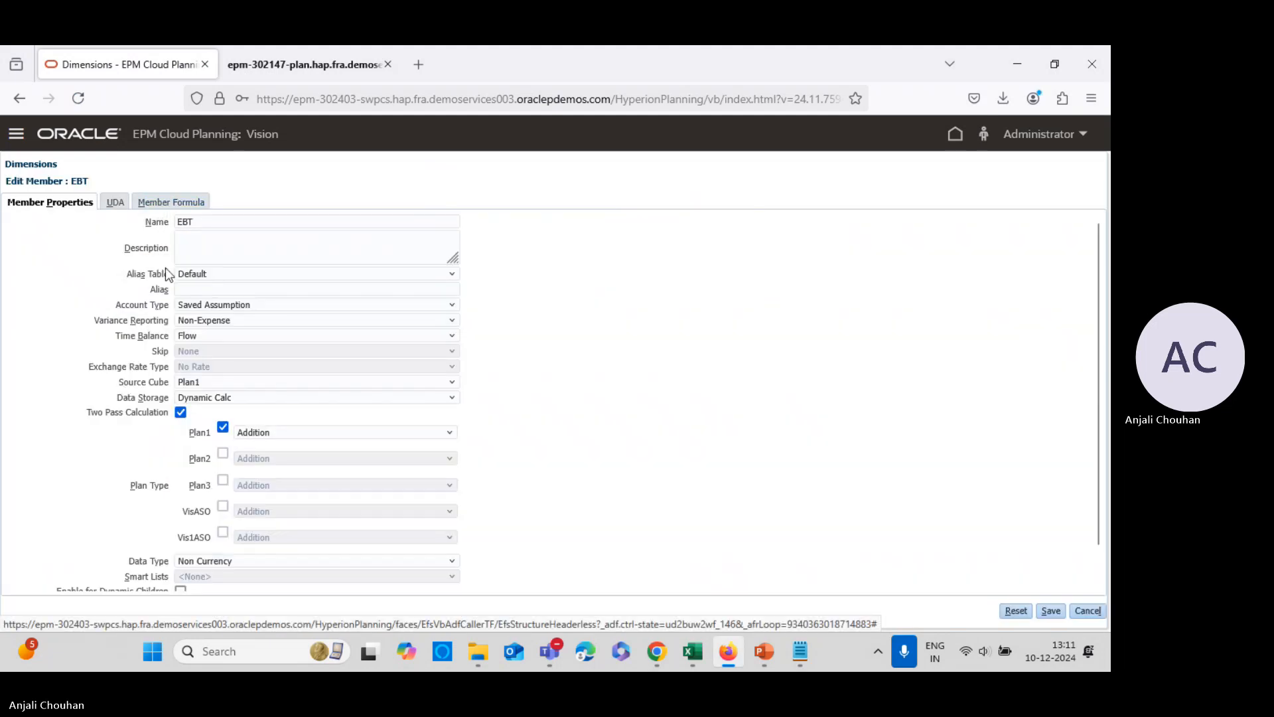
left_click(171, 203)
left_click(153, 226)
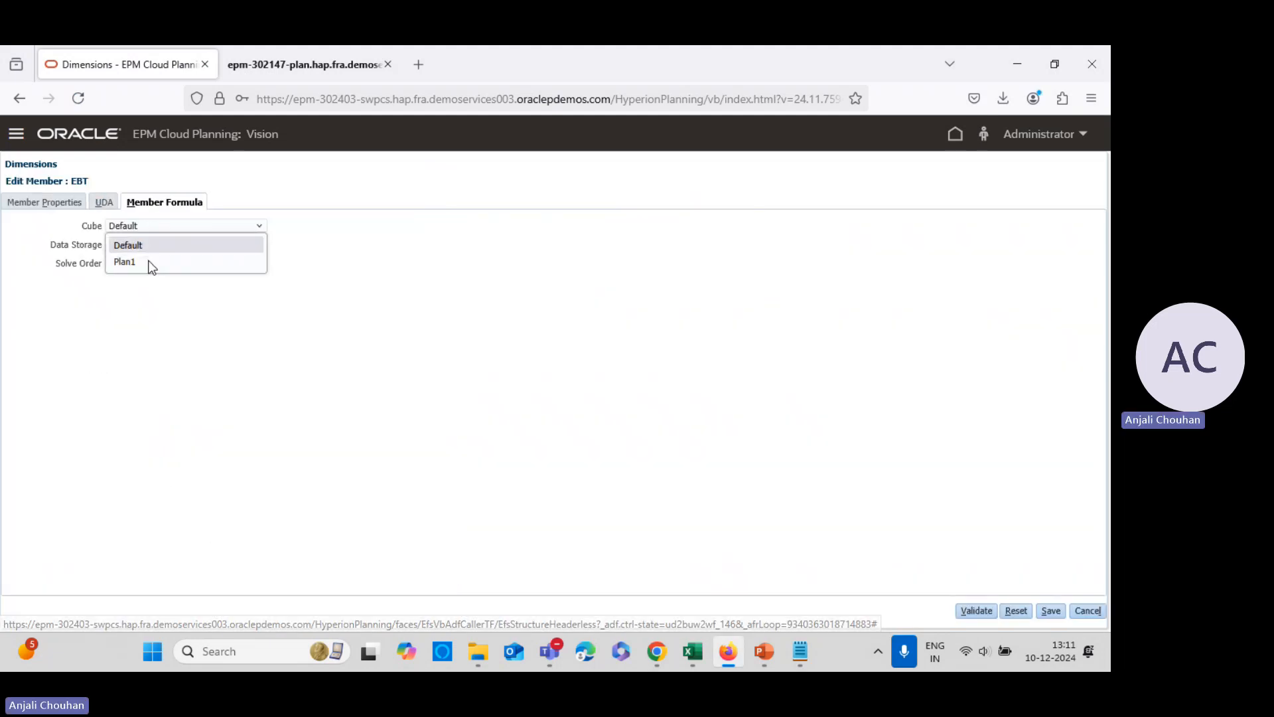
left_click(150, 262)
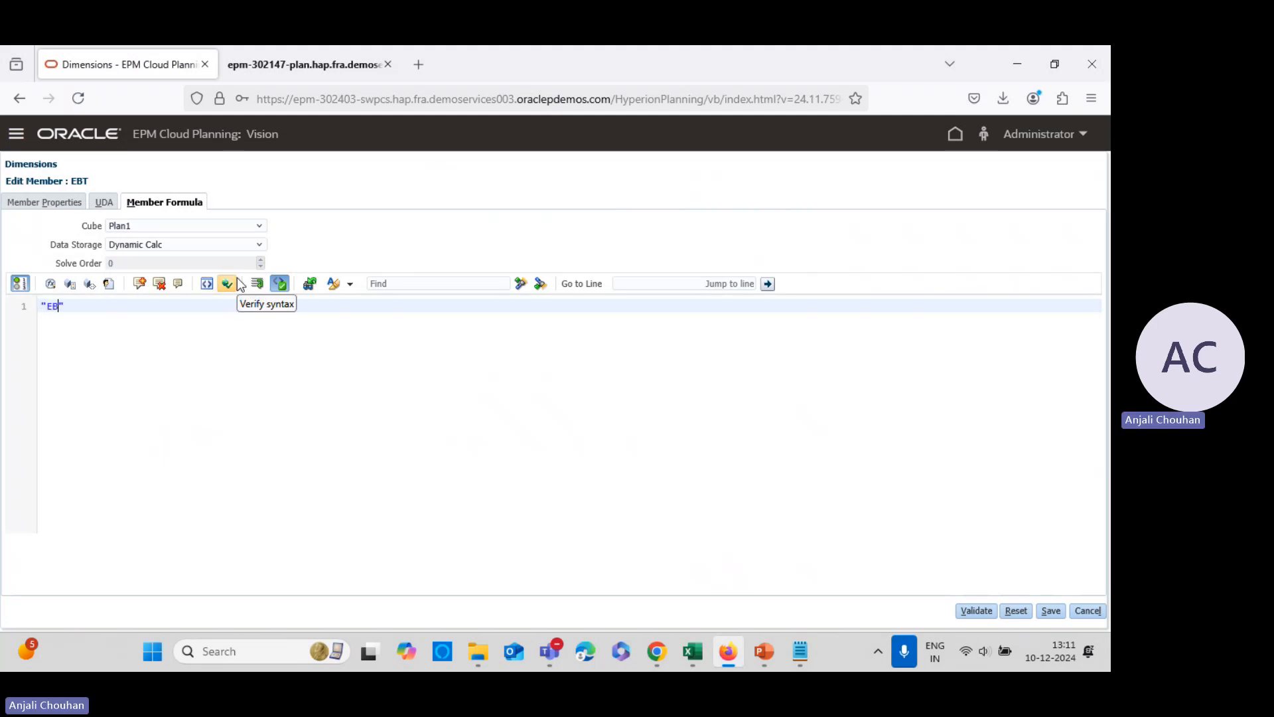
type("ITDA")
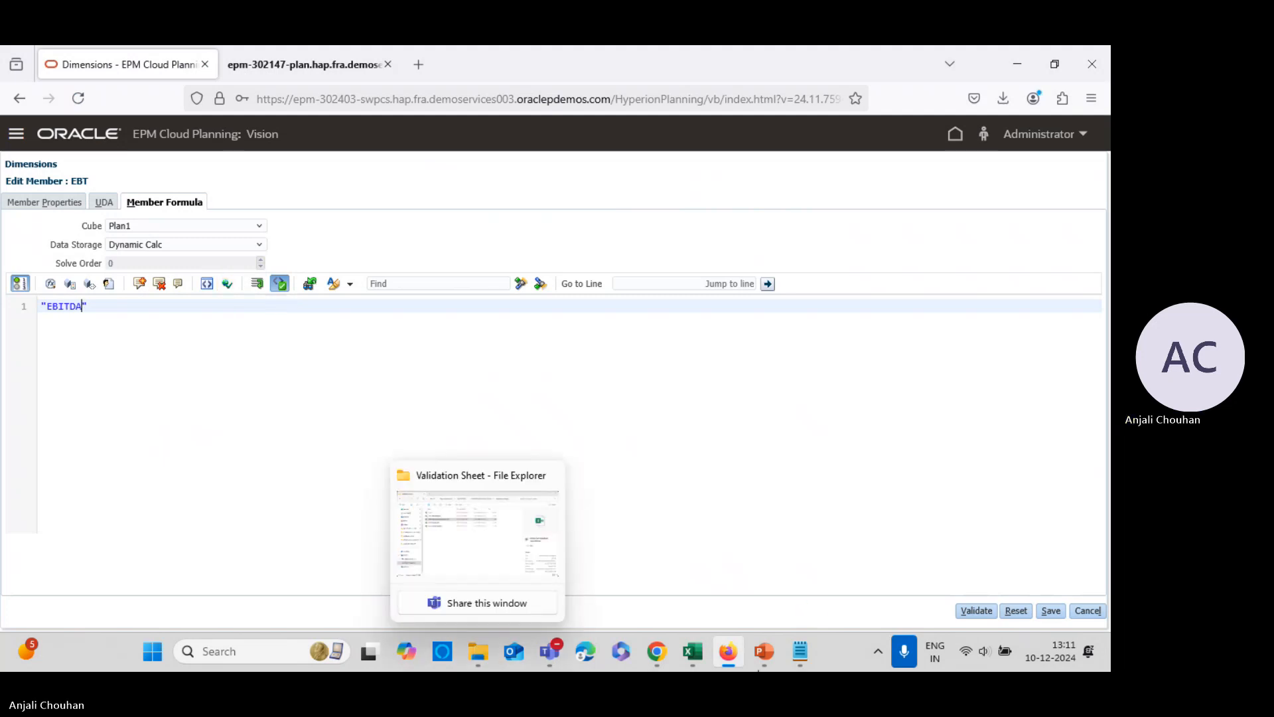
- Copy "EBITDA"-"Depreciation"+"Interest"; from the Notepad notes into the EBT formula in Firefox and add parentheses before "Depreciation"
left_click(687, 603)
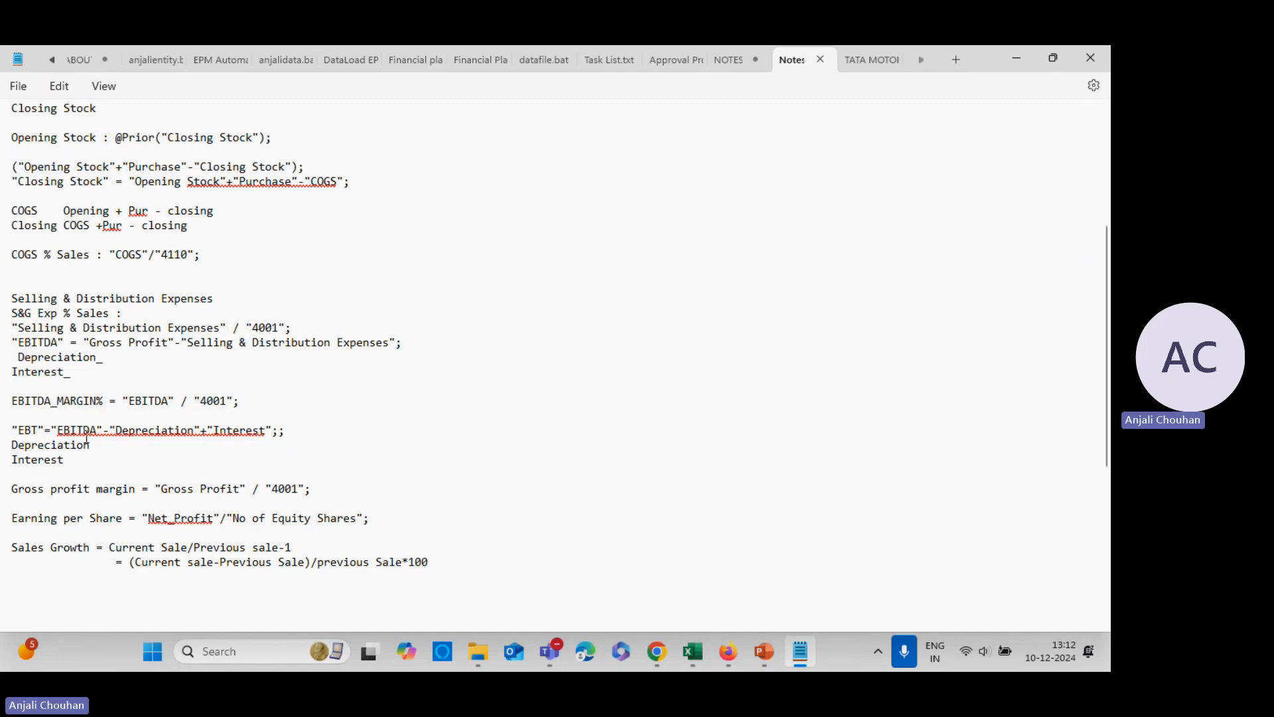
left_click_drag(50, 427, 277, 431)
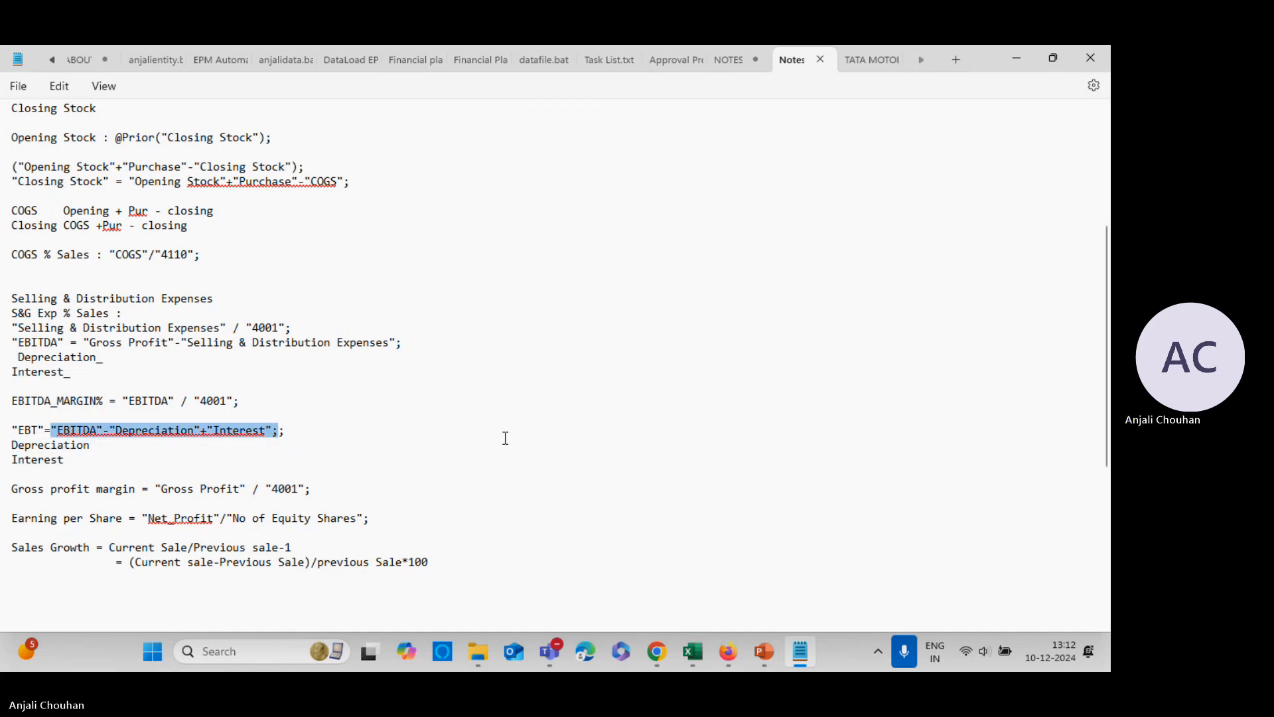
key("alt+Tab")
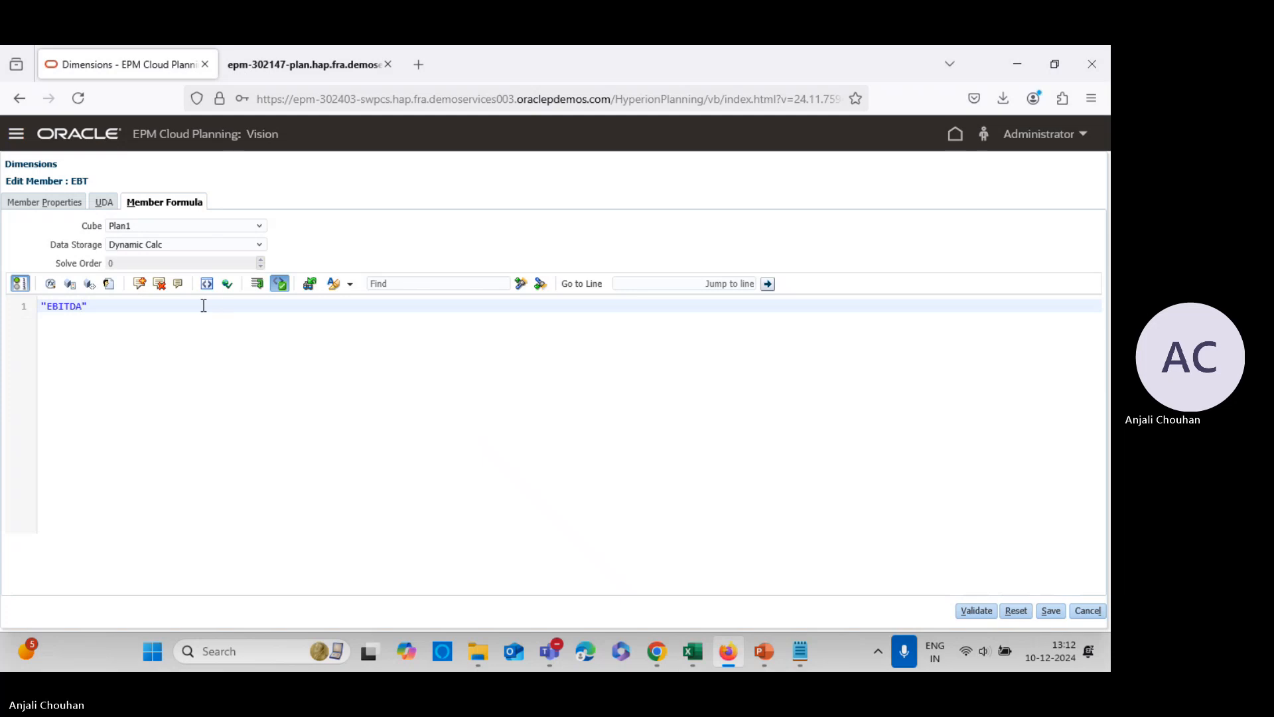
left_click_drag(102, 304, 40, 307)
type("\"EBITDA\"-\"Depreciation\"+\"Interest\";")
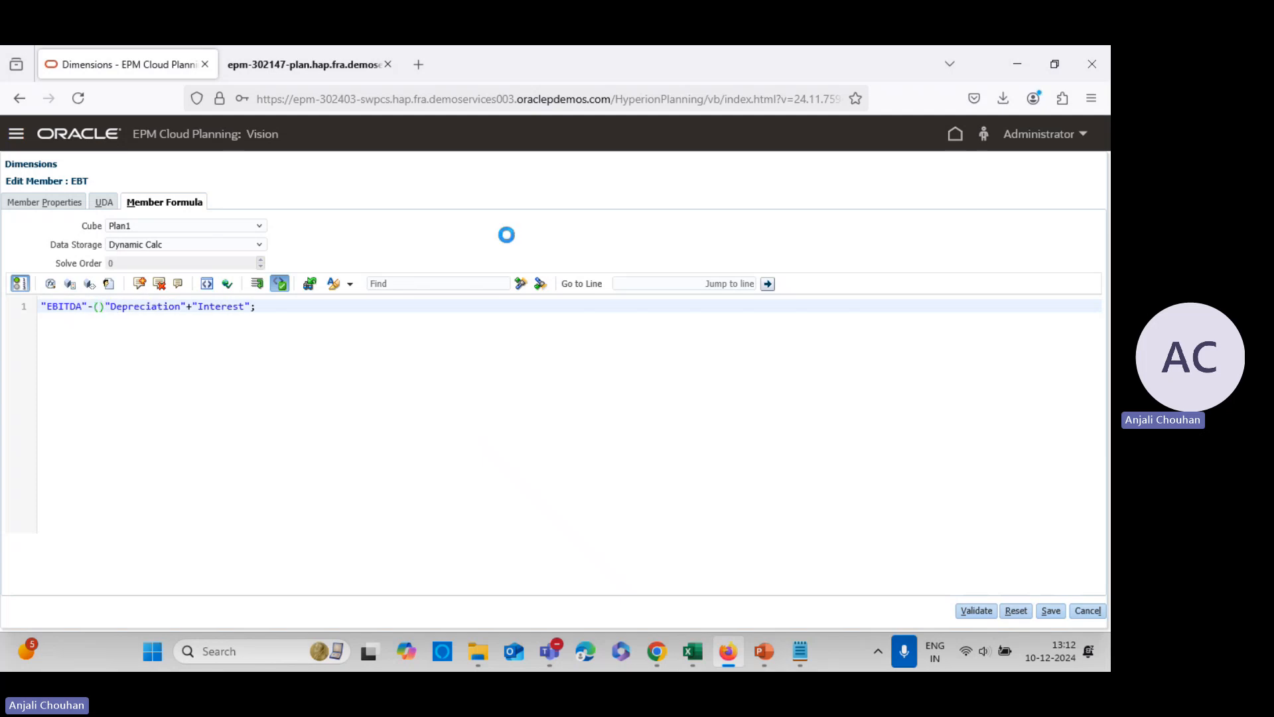
type("(")
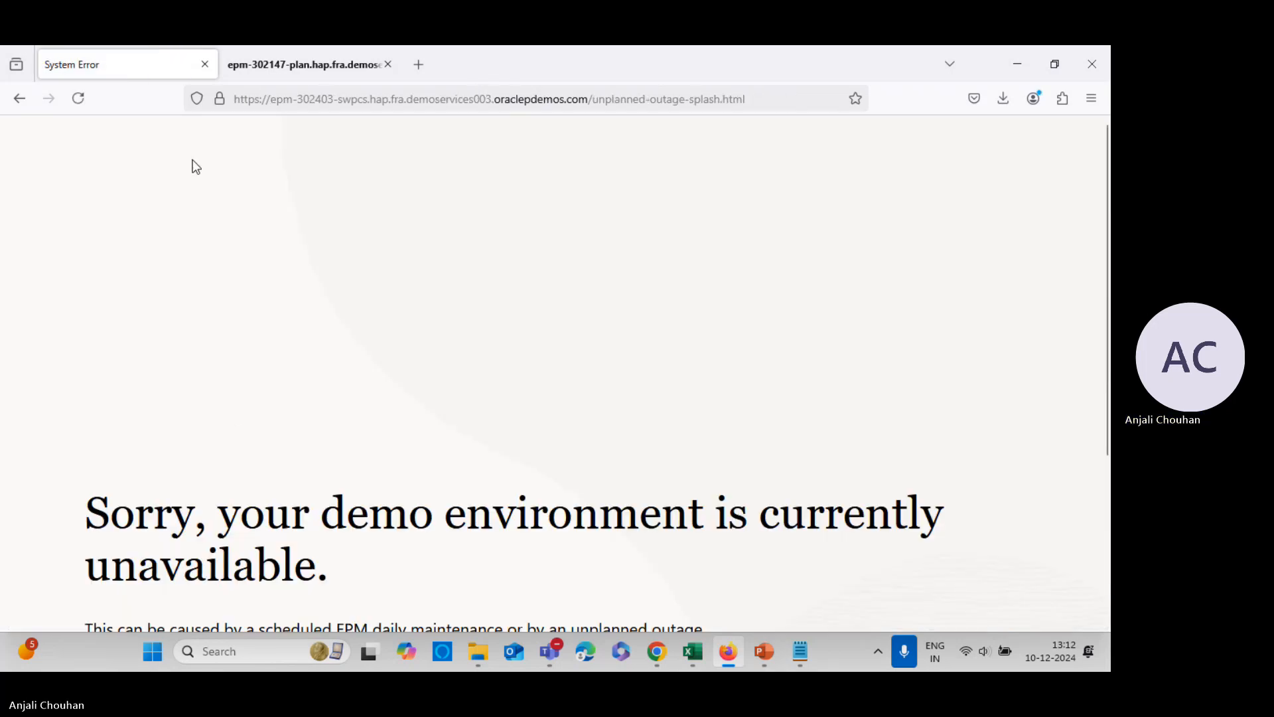
- Examine the demo environment outage page and reload the epm-302147 planning page, resending its form data
scroll(387, 435, "down", 3)
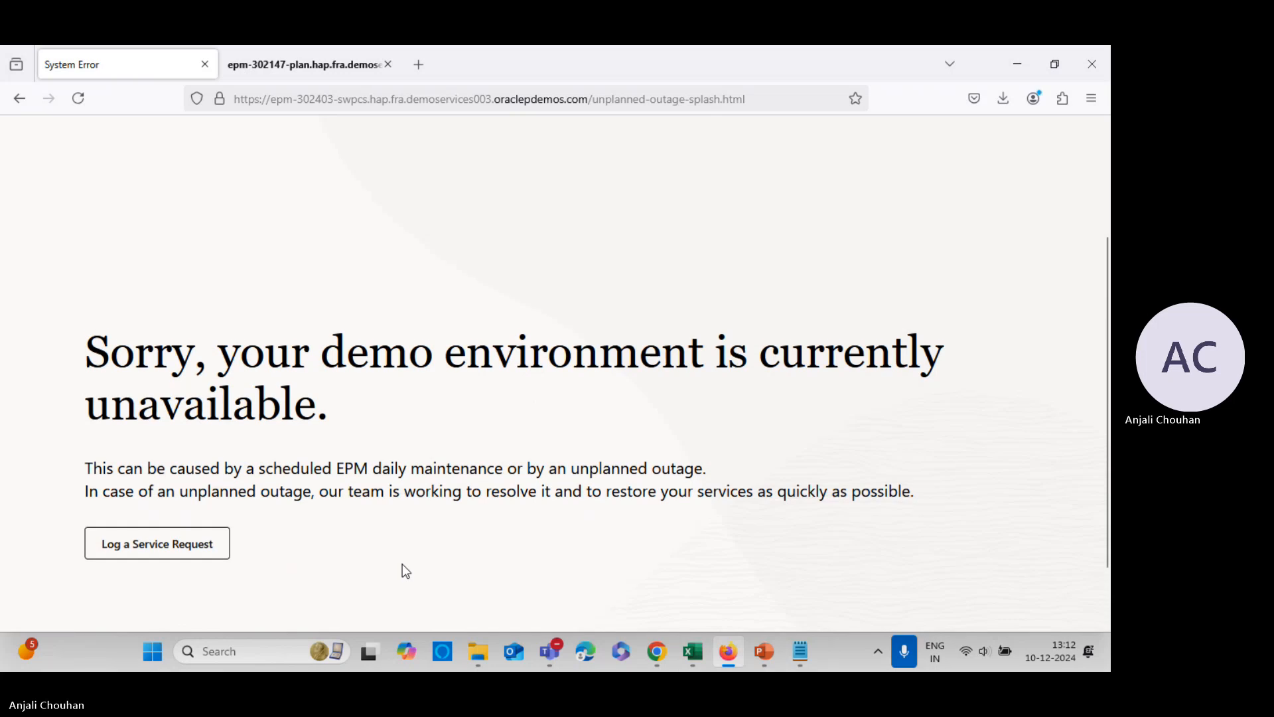
scroll(401, 569, "up", 3)
left_click(313, 64)
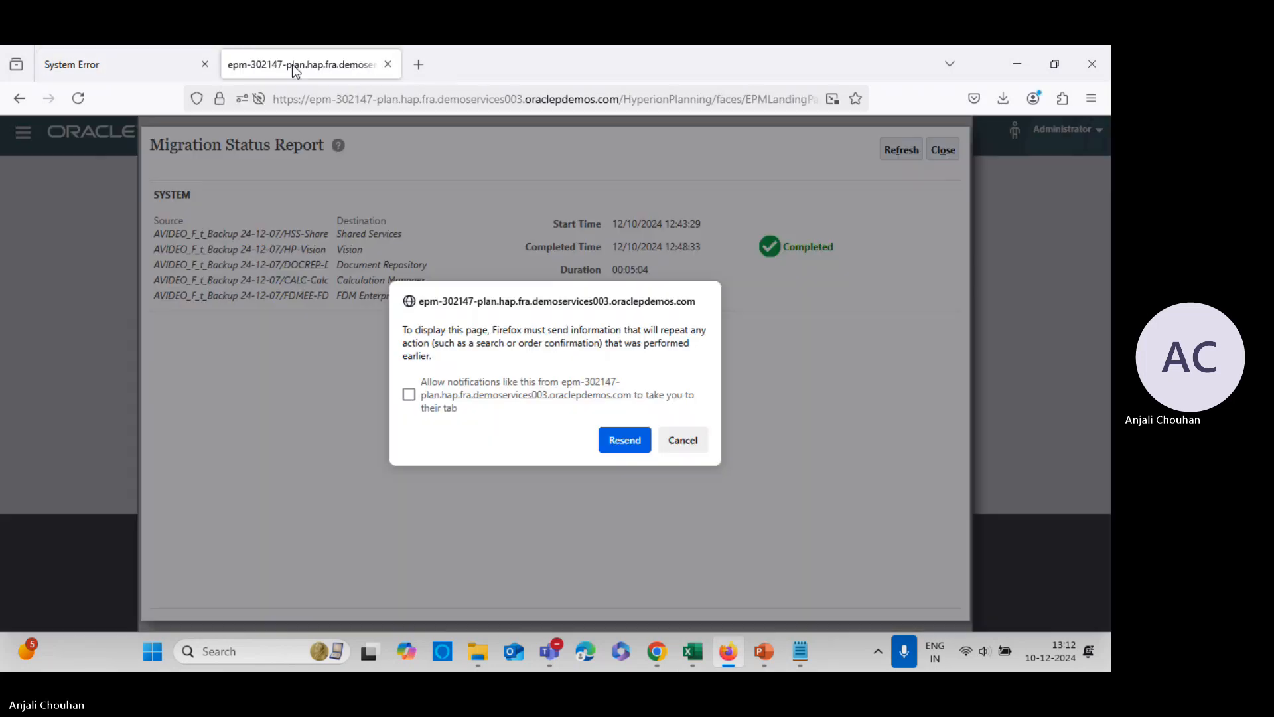
left_click(678, 443)
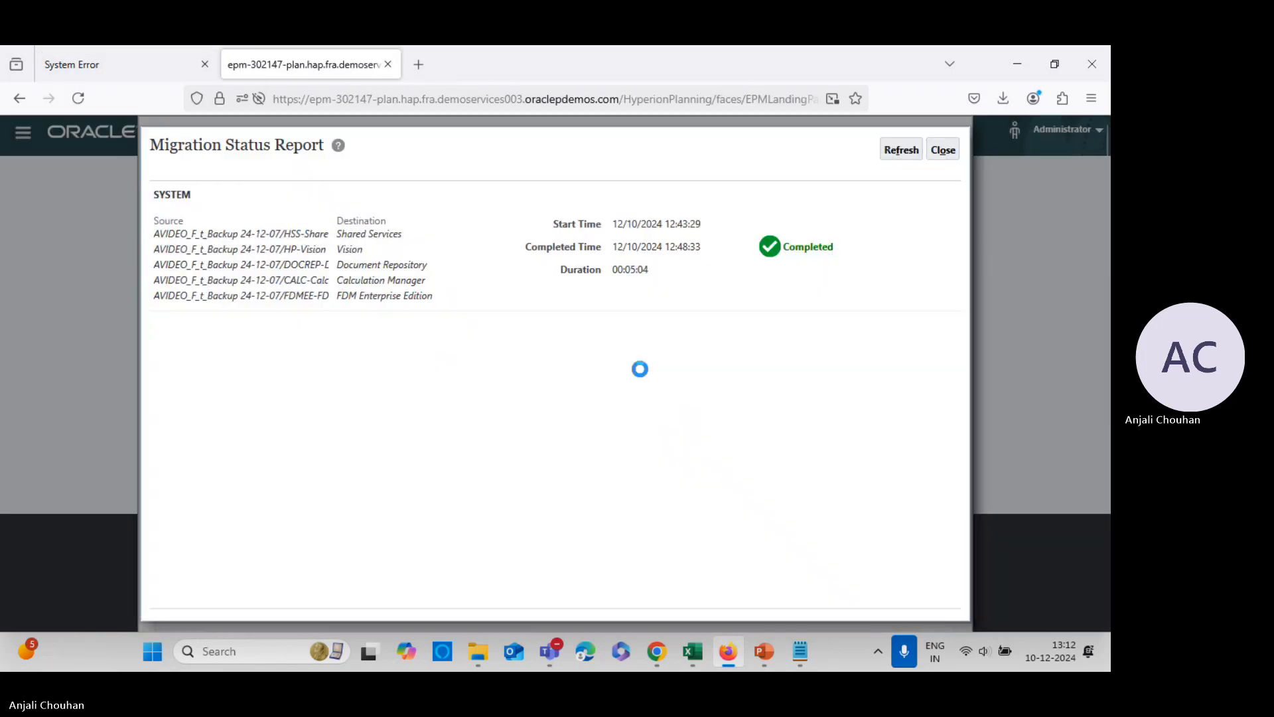
left_click(79, 98)
left_click(623, 413)
left_click(16, 64)
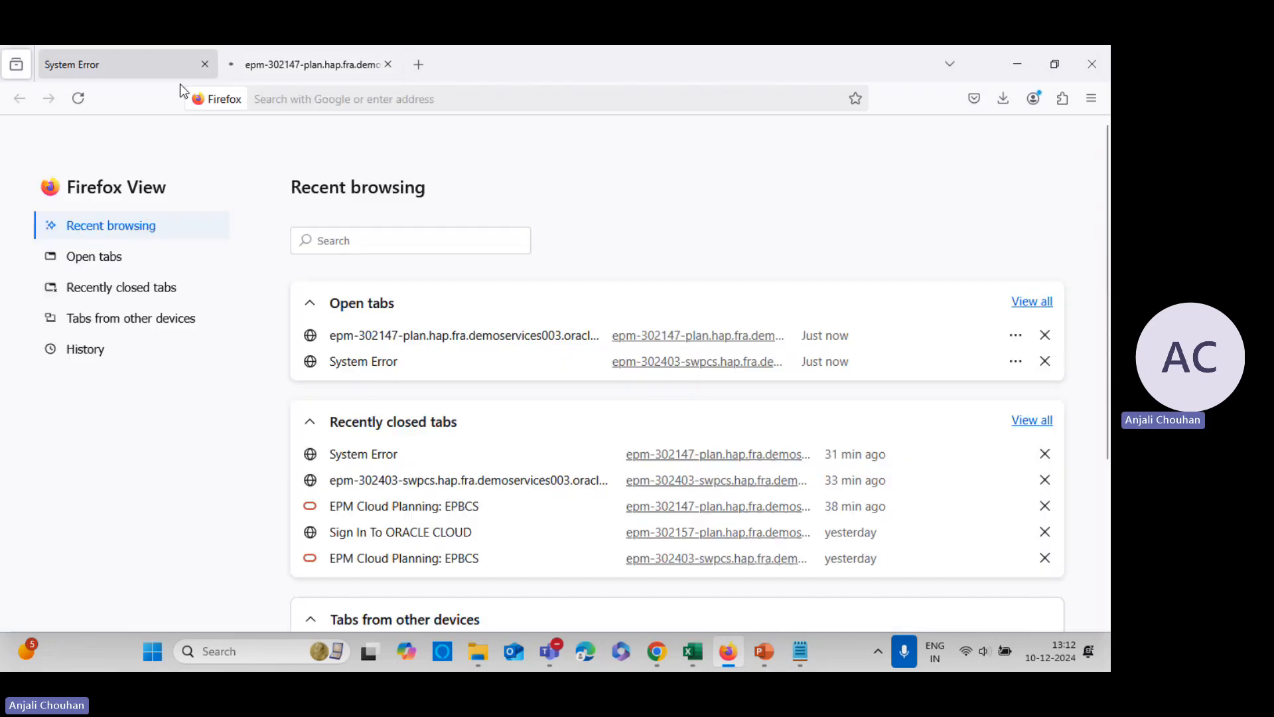
left_click(166, 63)
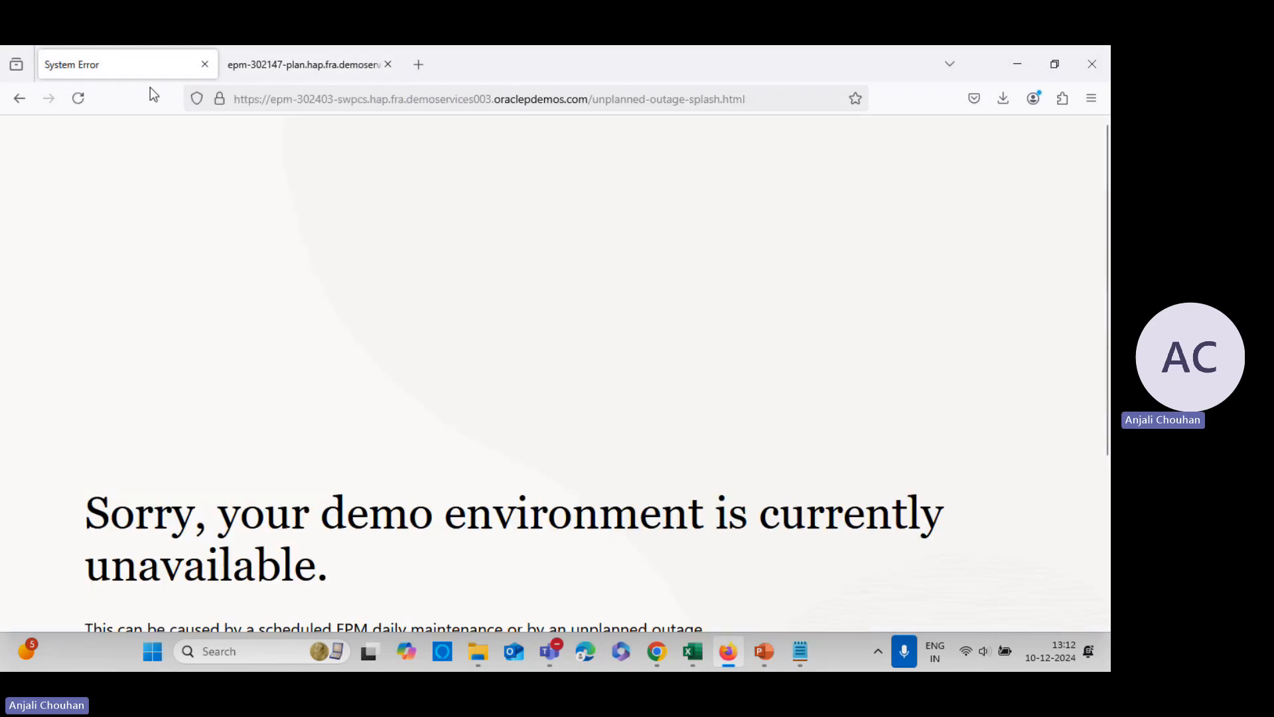
left_click(269, 59)
left_click(80, 99)
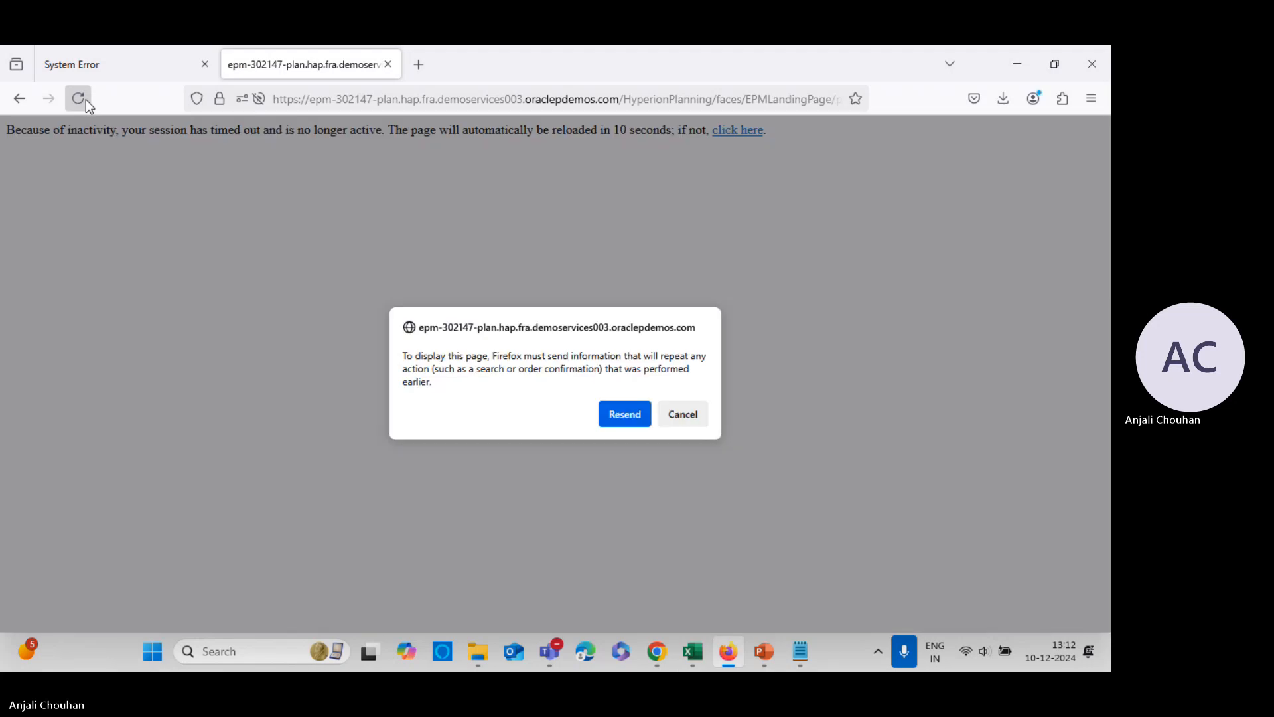
left_click(608, 410)
- Switch to Chrome, close the System Error and epm-302403 sign-in pages, and reload the epm-302157 planning page
left_click(656, 651)
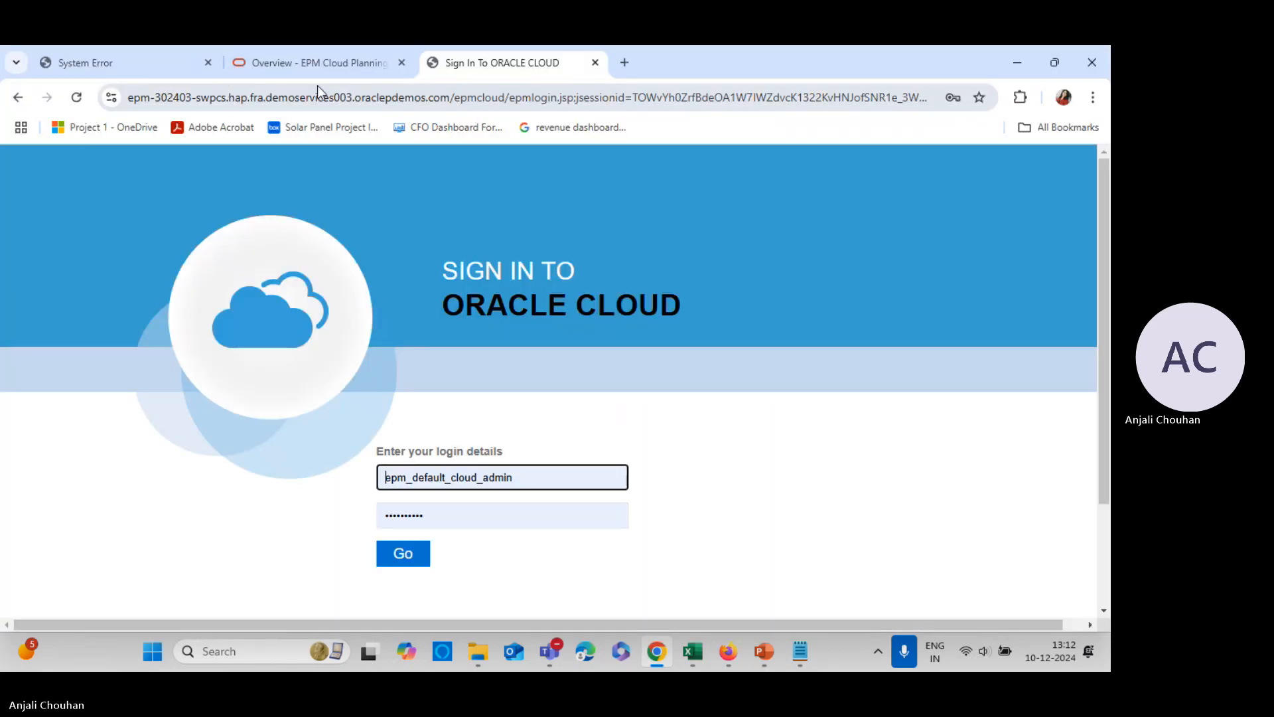
left_click(178, 67)
left_click(207, 62)
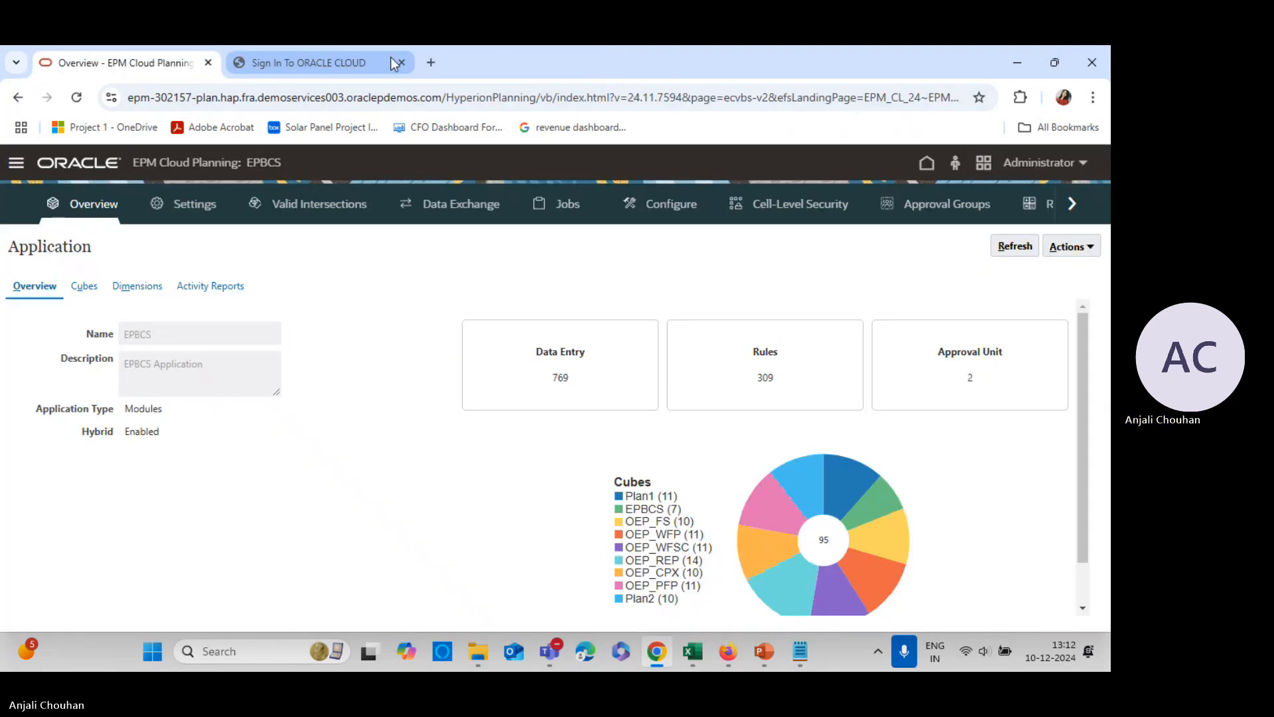
left_click(76, 98)
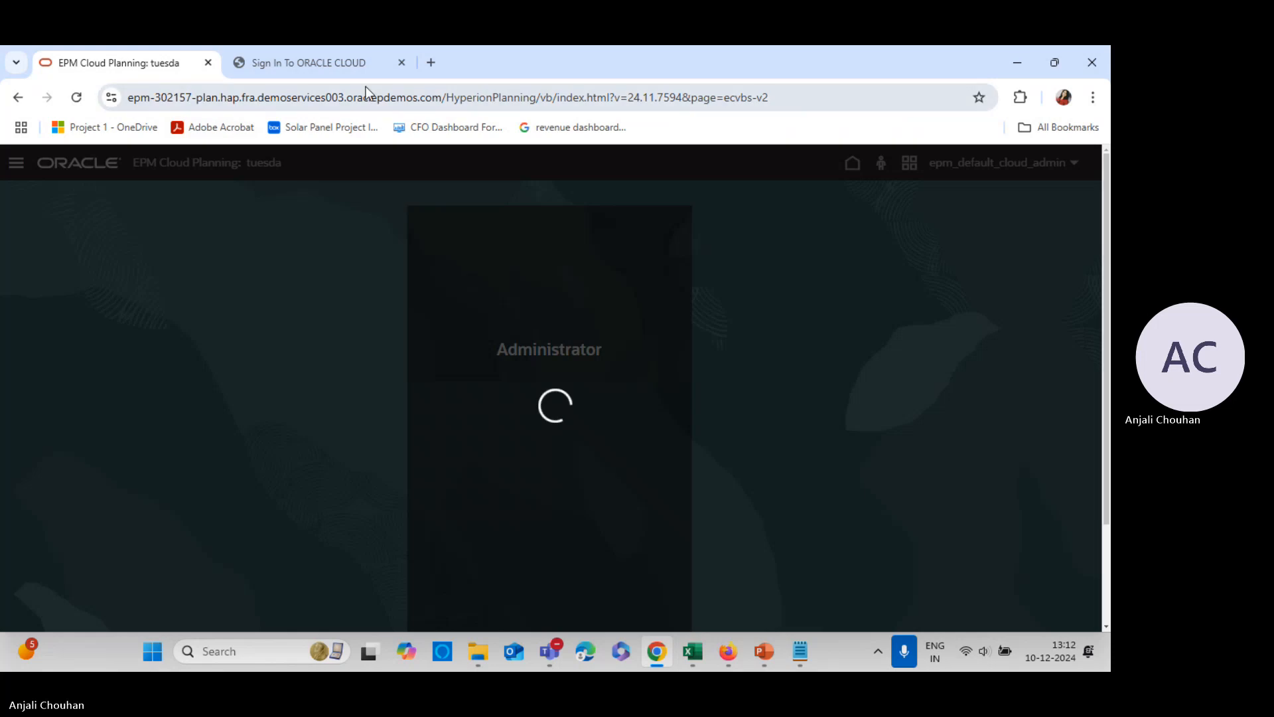
left_click(361, 65)
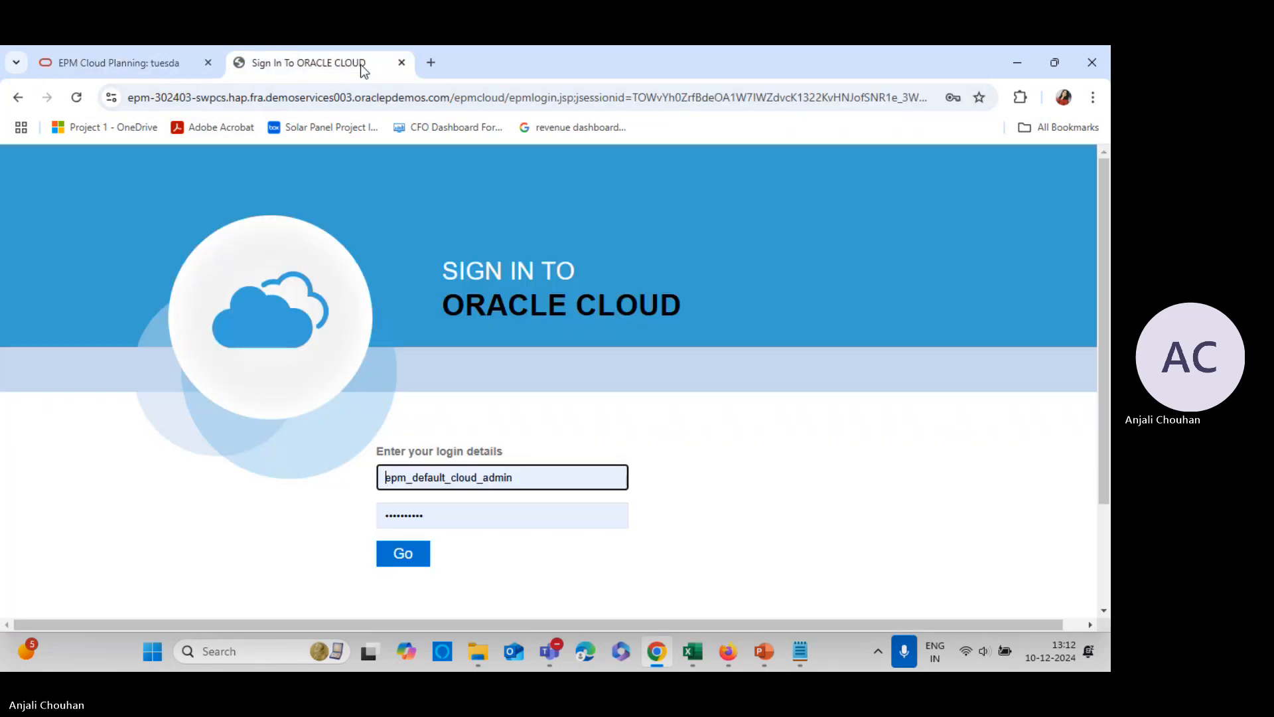
left_click(402, 63)
- Open the epm-302147 HyperionPlanning site in a new browser tab and sign in with the prefilled credentials
left_click(239, 62)
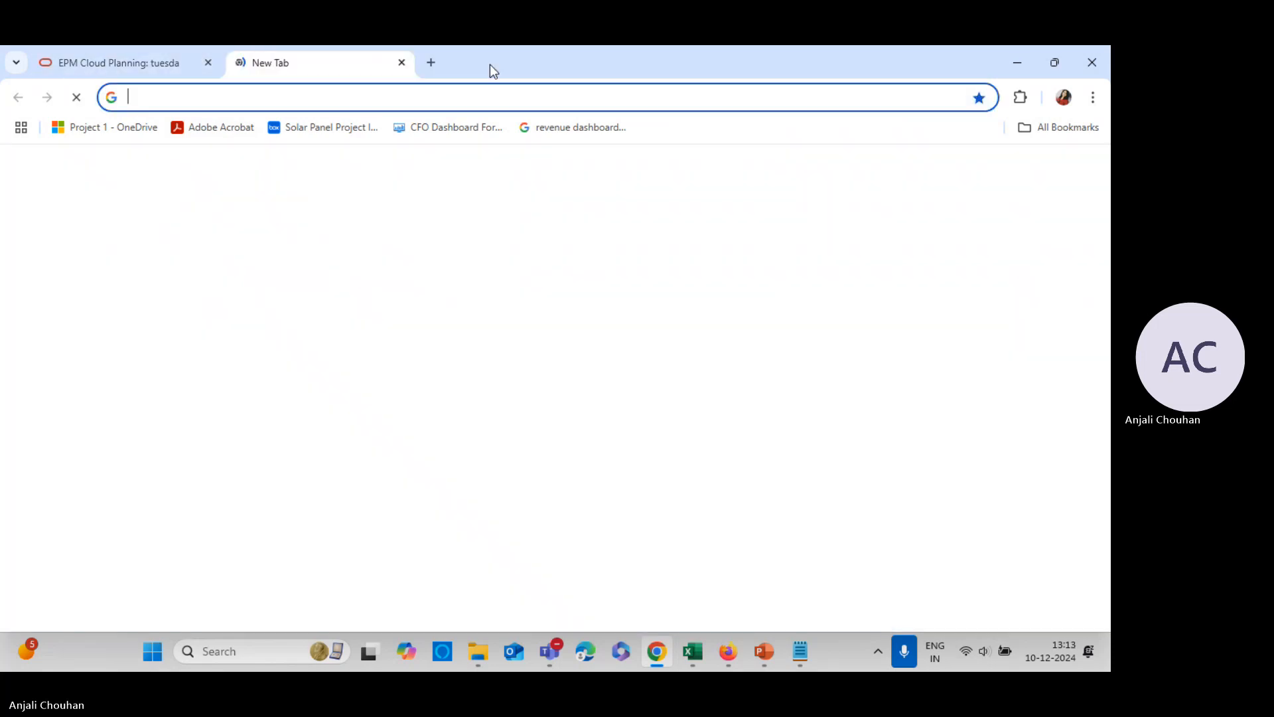
type("3")
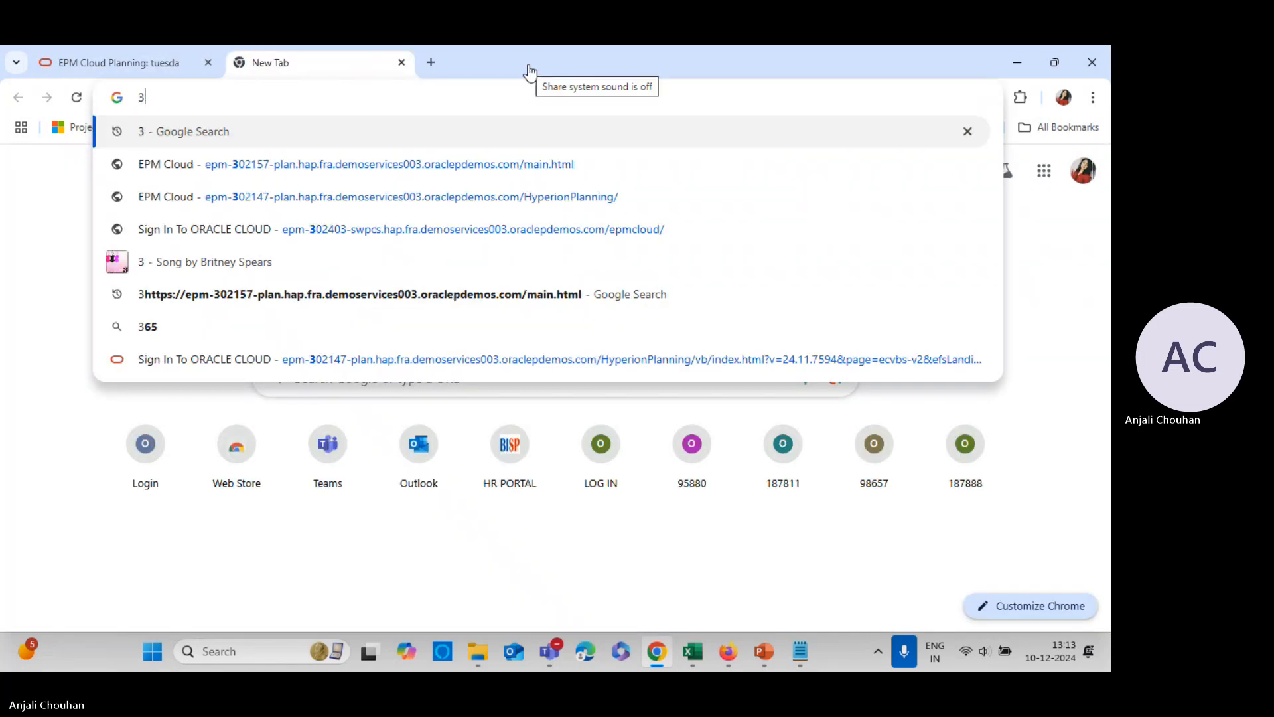
left_click(298, 196)
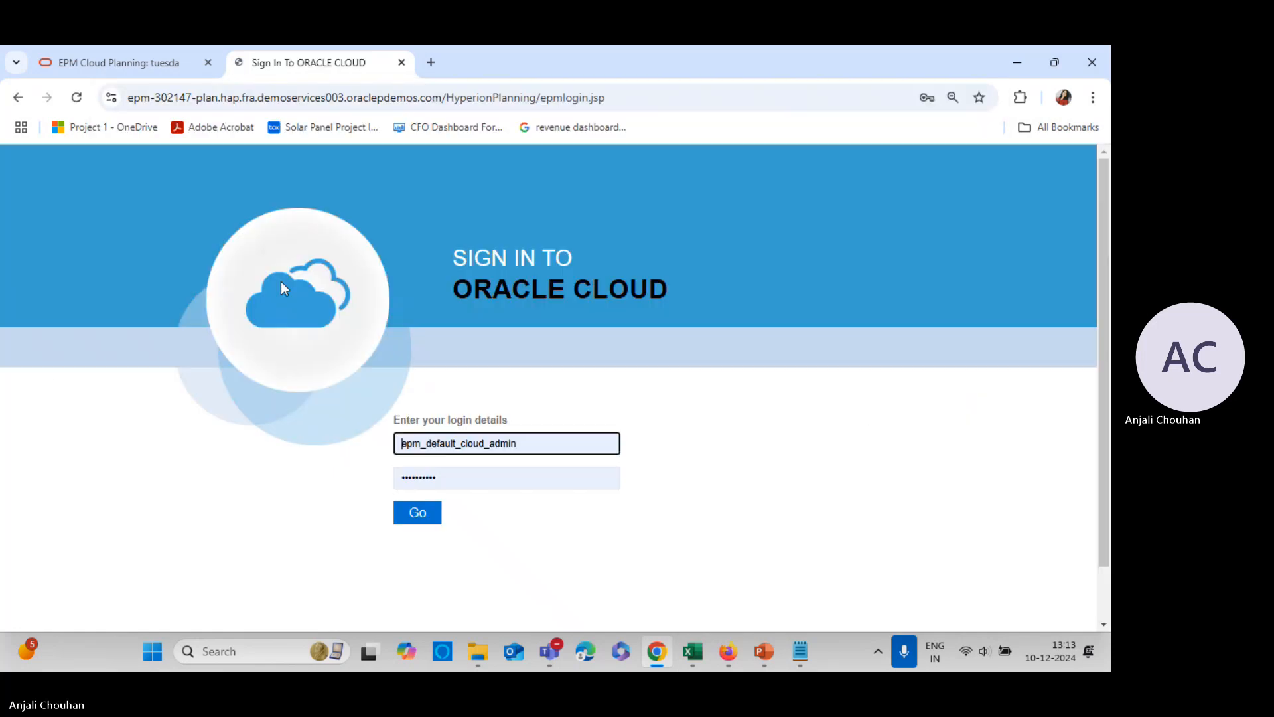
left_click(418, 511)
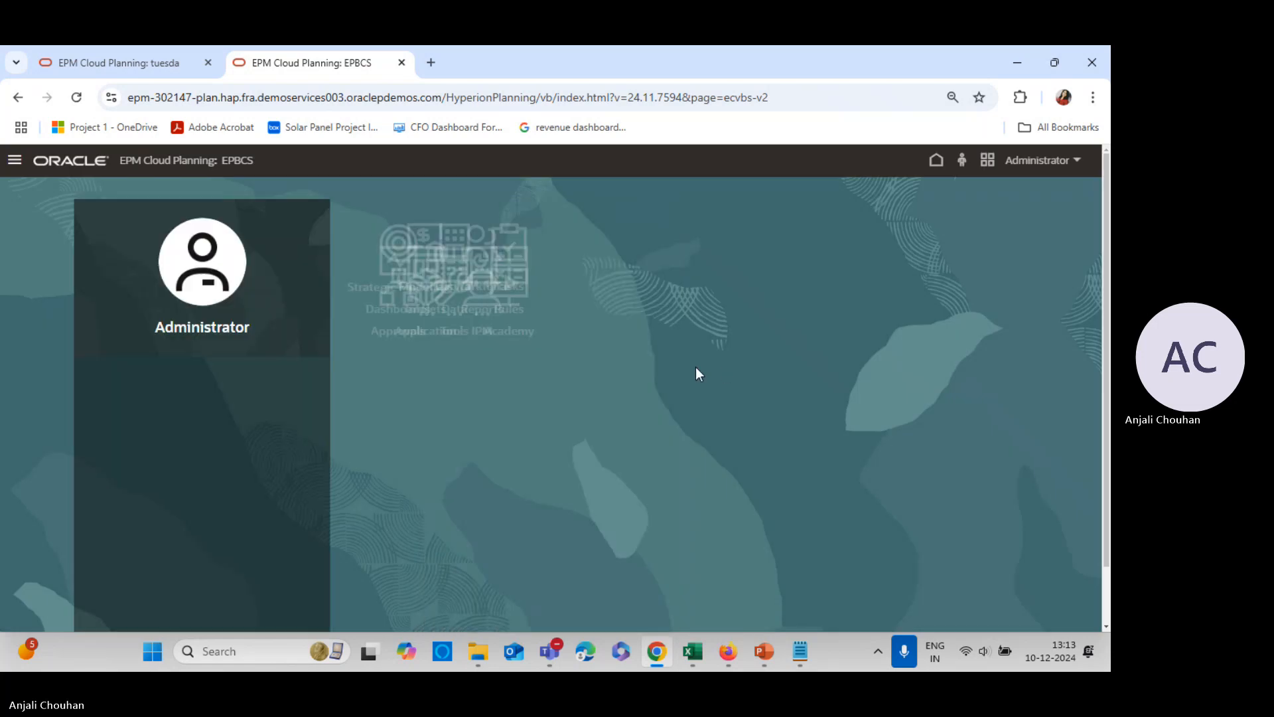
- Open the application overview of EPBCS on epm-302147 in Chrome
left_click(514, 507)
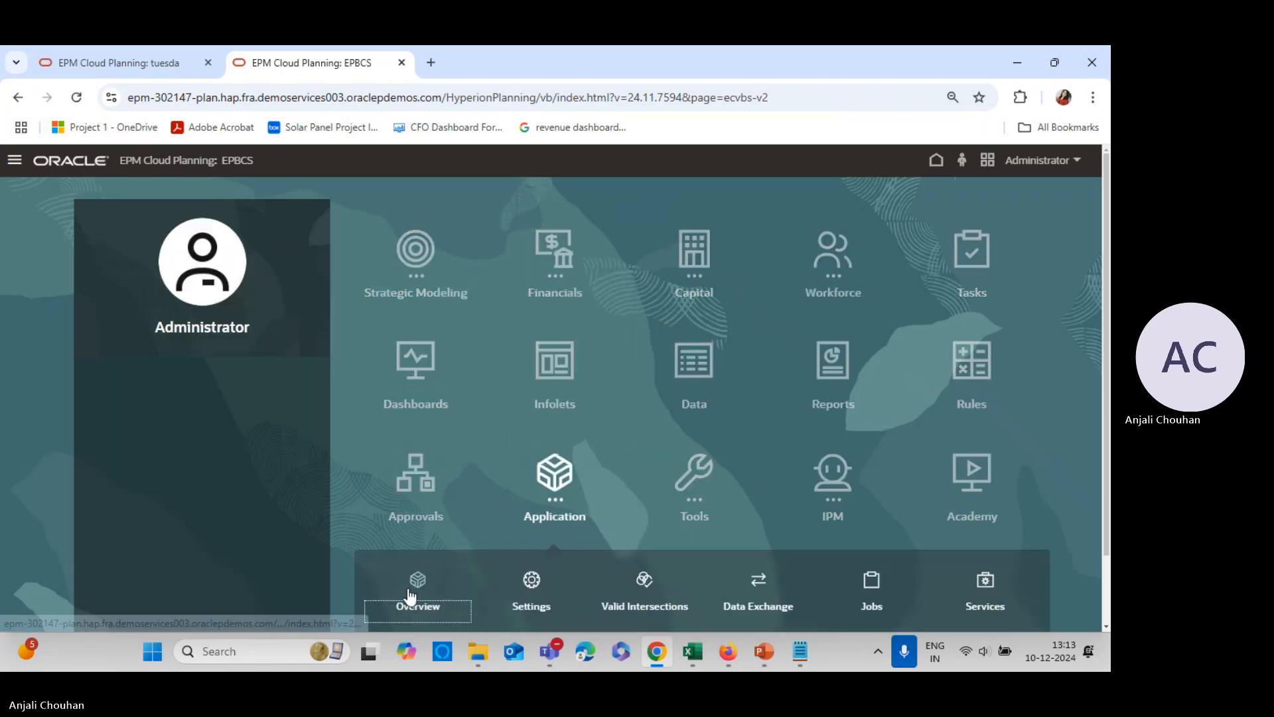
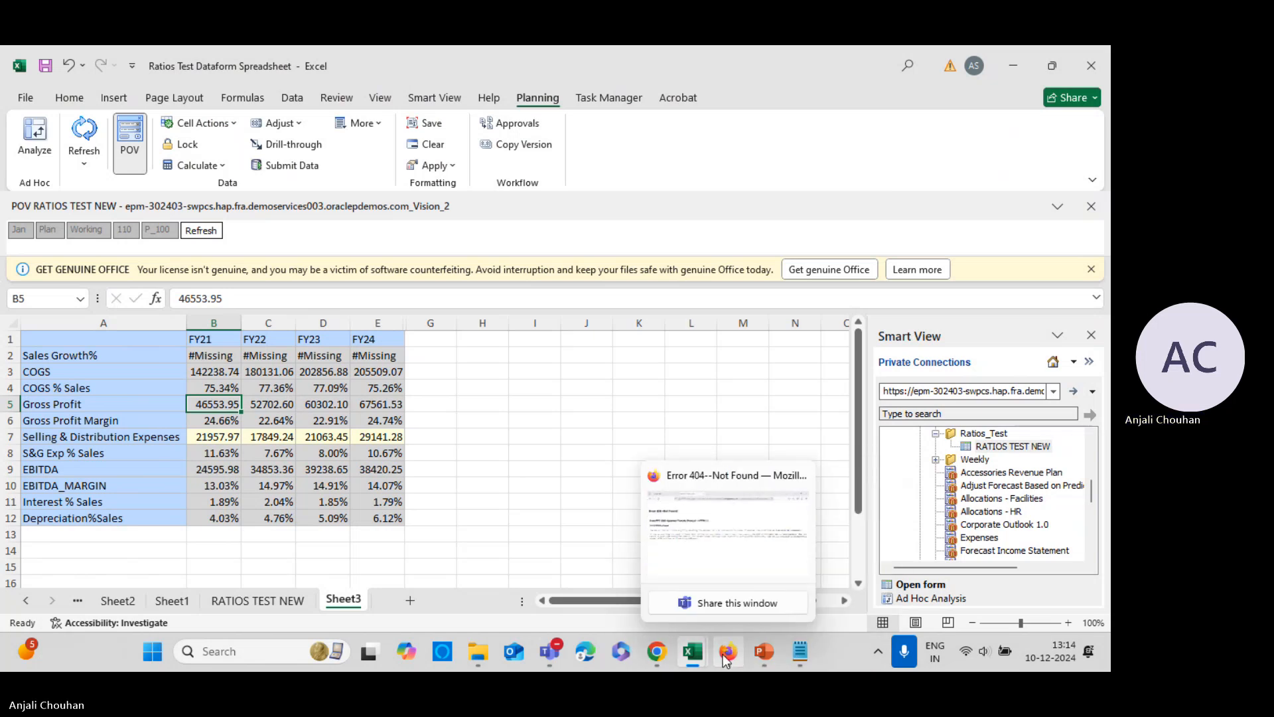
left_click(656, 655)
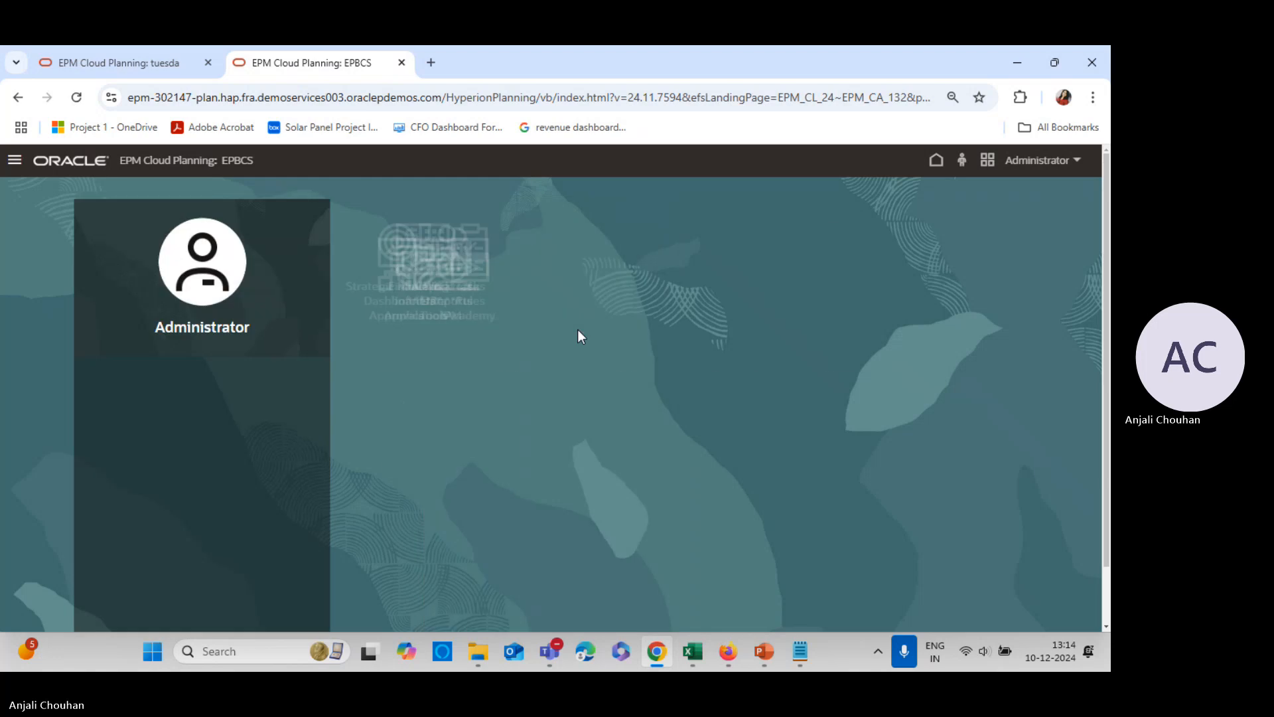
left_click(550, 499)
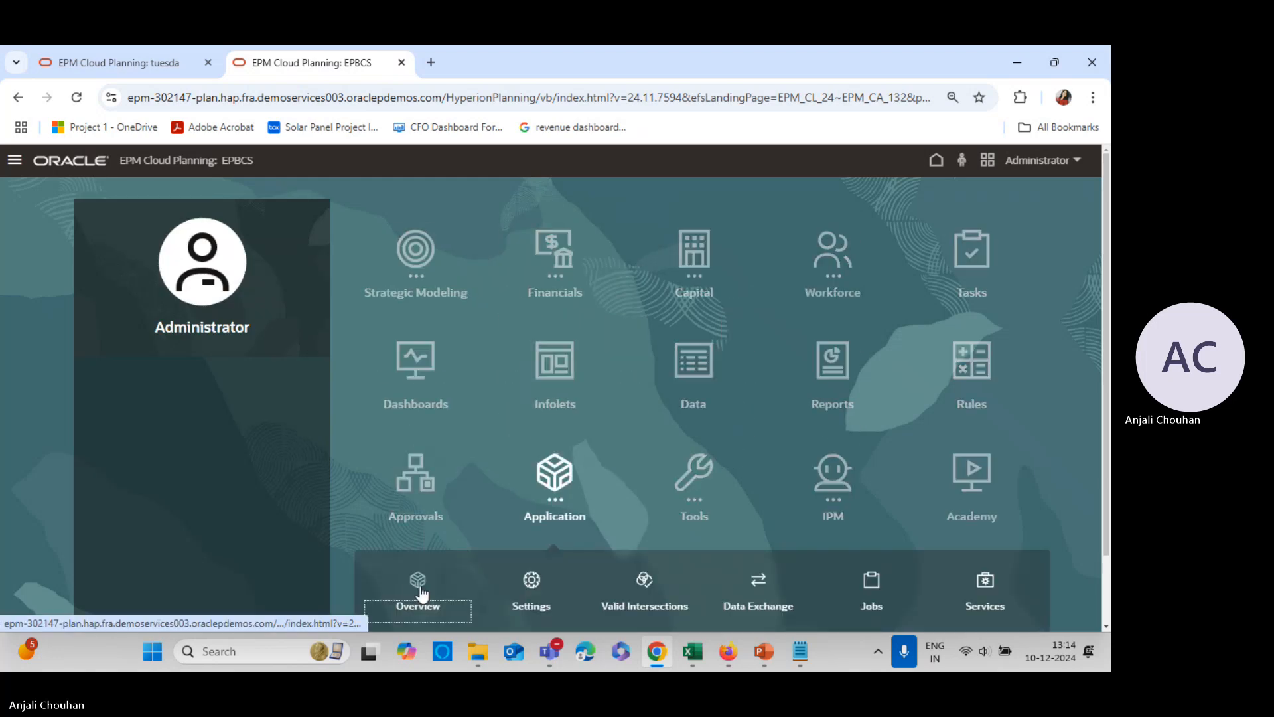
left_click(419, 584)
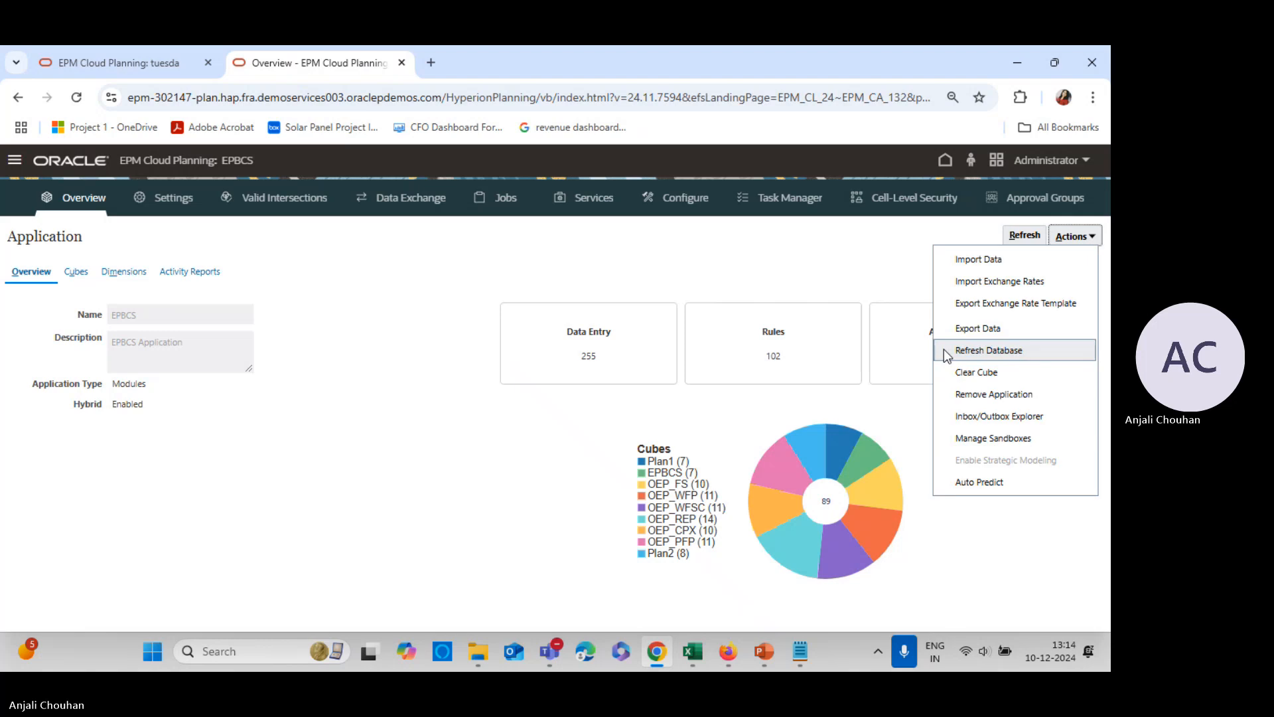
- Try to remove the EPBCS application from epm-302147 and dismiss the resulting dialog
left_click(955, 395)
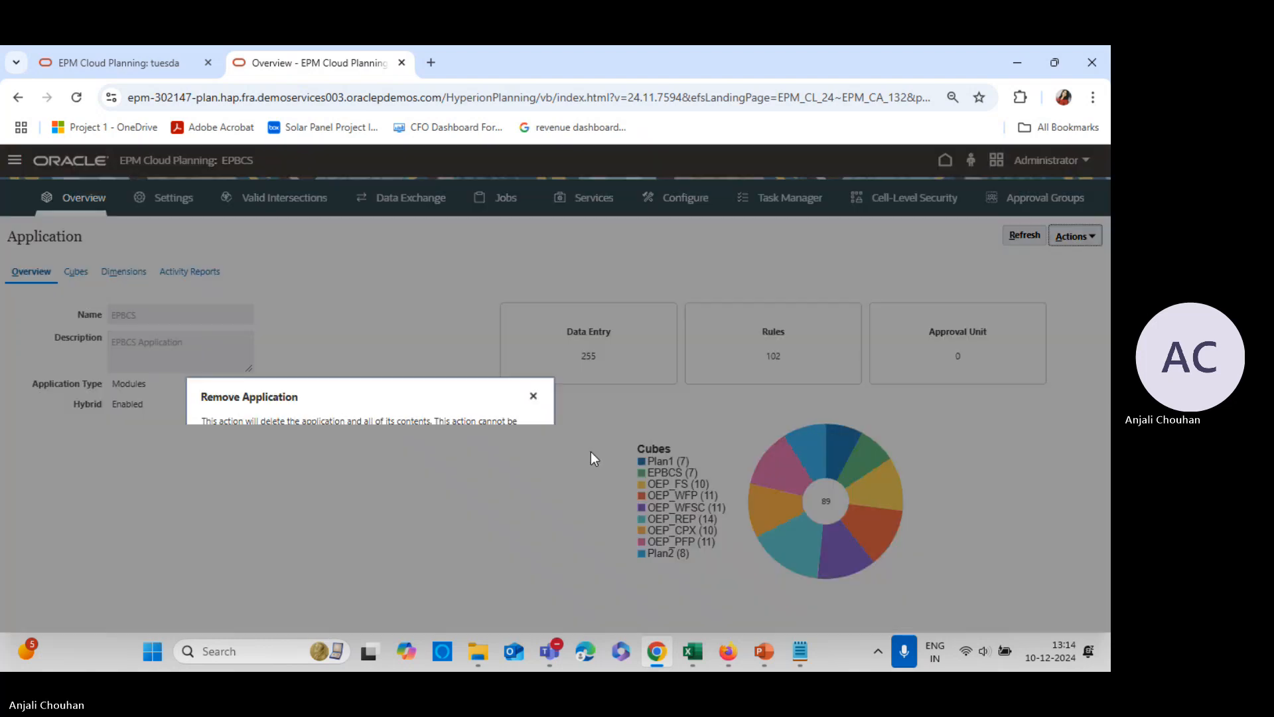
left_click(868, 445)
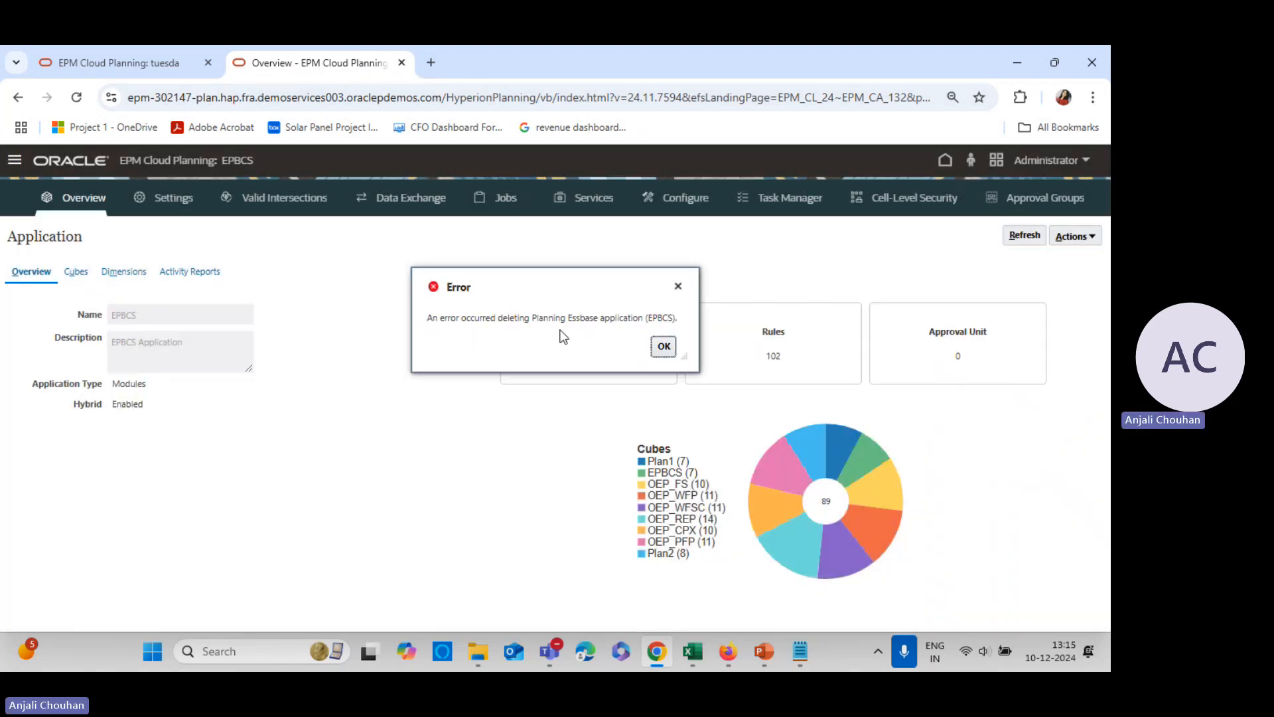
left_click(662, 345)
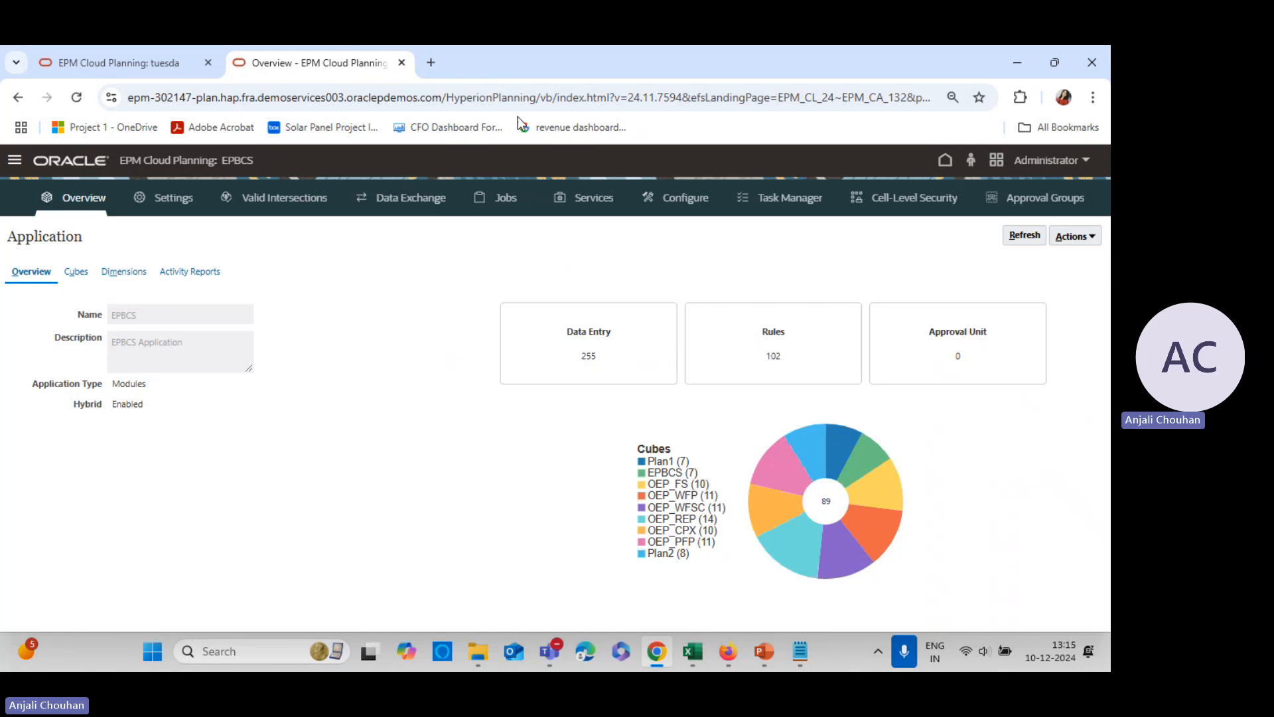
- Open the overview of the tuesda application on epm-302157 and remove the application, agreeing to its deletion
left_click(168, 69)
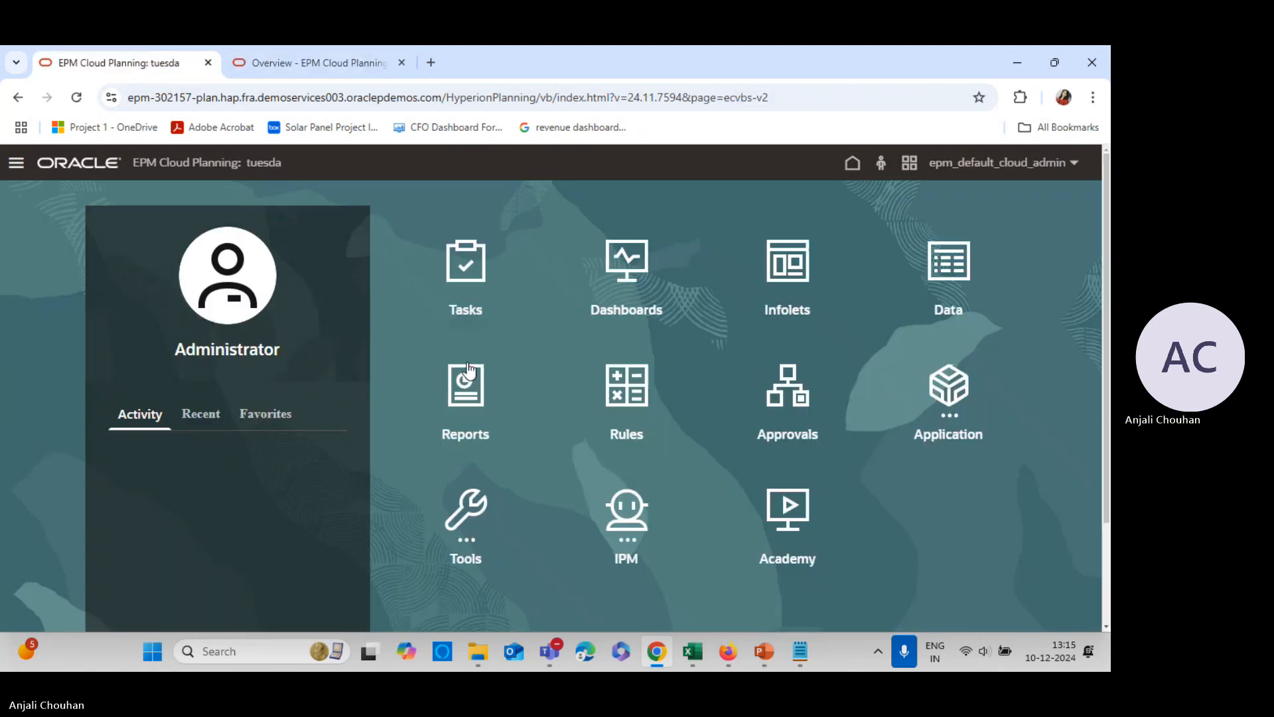
left_click(954, 422)
left_click(504, 504)
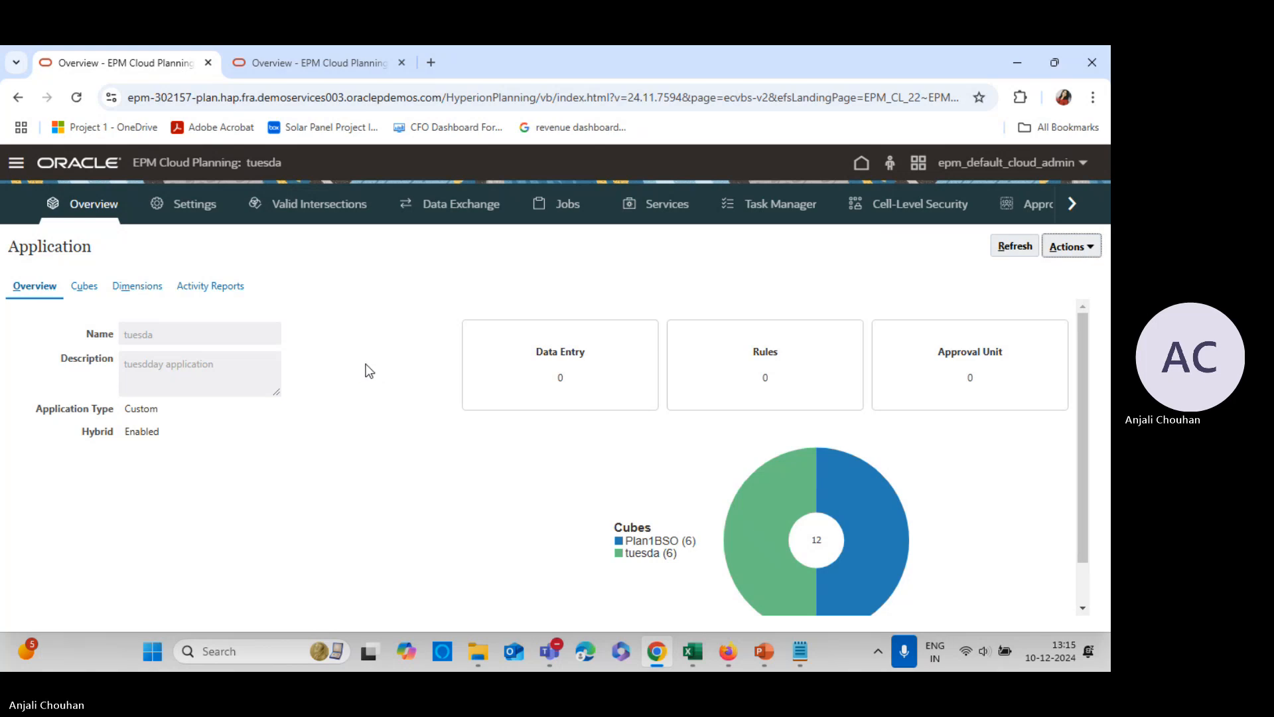
left_click(984, 412)
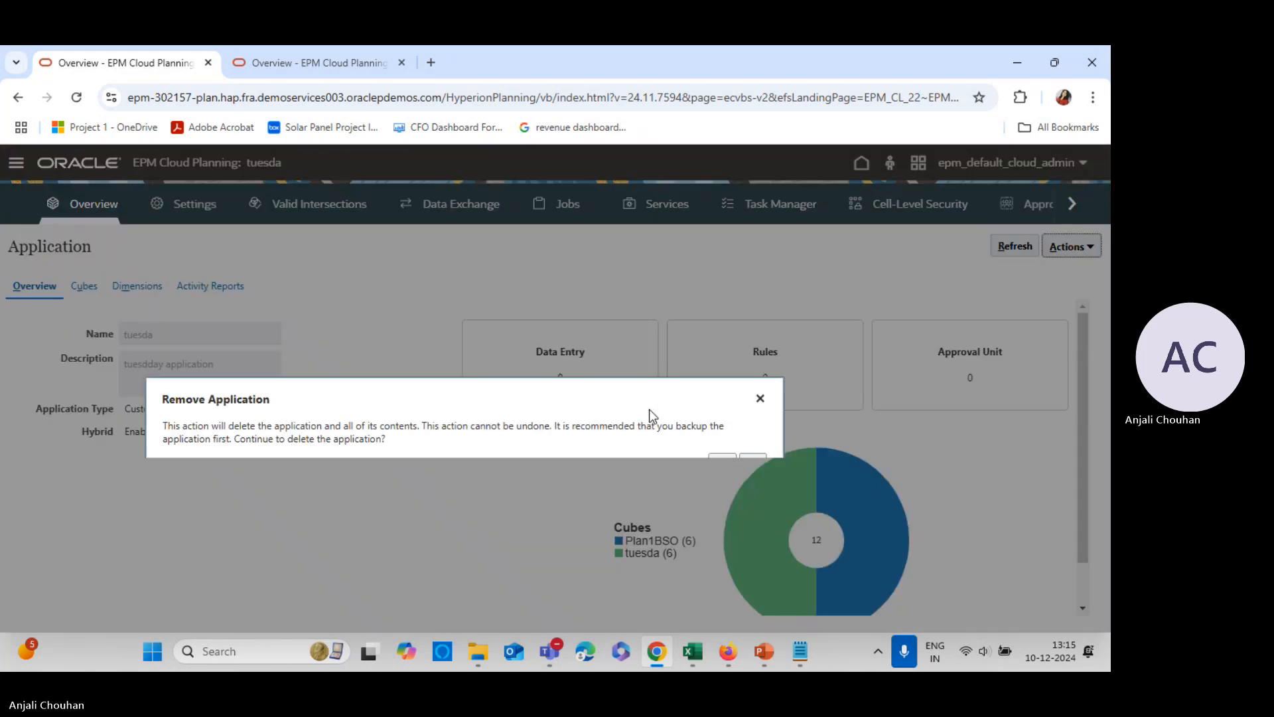
left_click(904, 451)
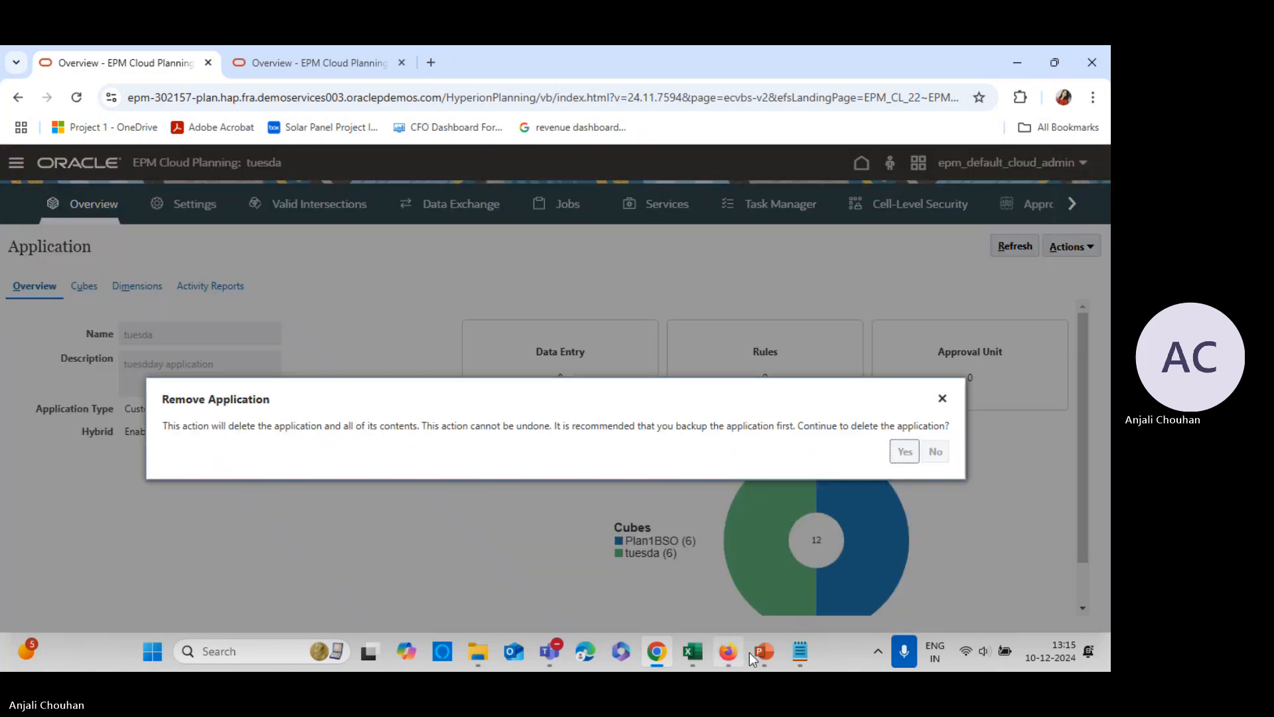
- Switch to Firefox, close the error tabs, open the epm-302147 EPM Cloud main page, and check the application removal in Chrome meanwhile
mouse_move(729, 656)
left_click(687, 557)
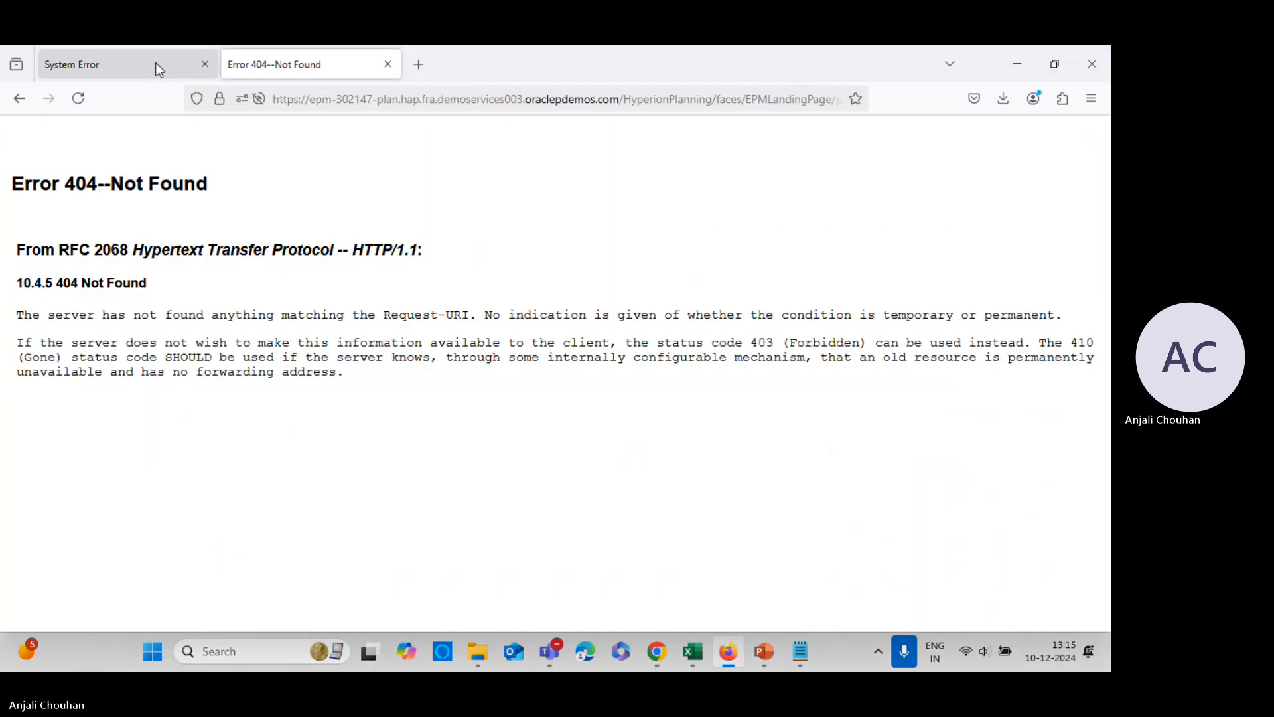
left_click(205, 65)
left_click(227, 63)
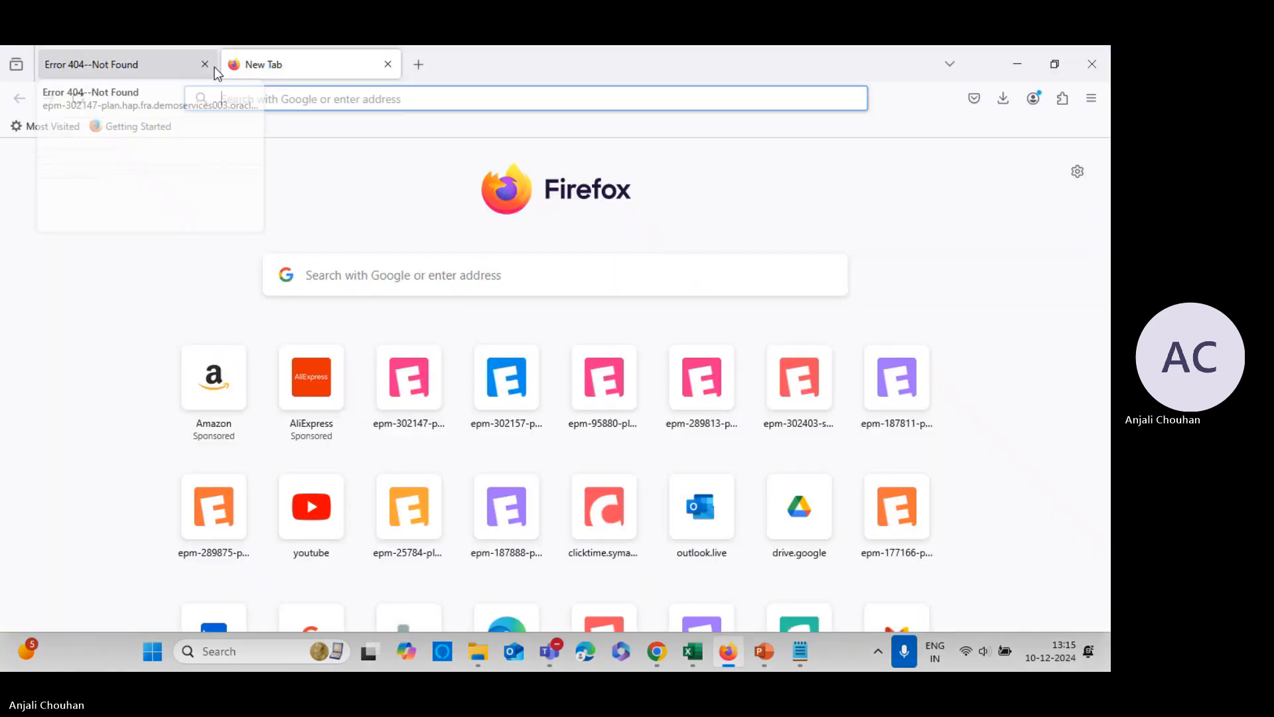
left_click(205, 64)
type("3")
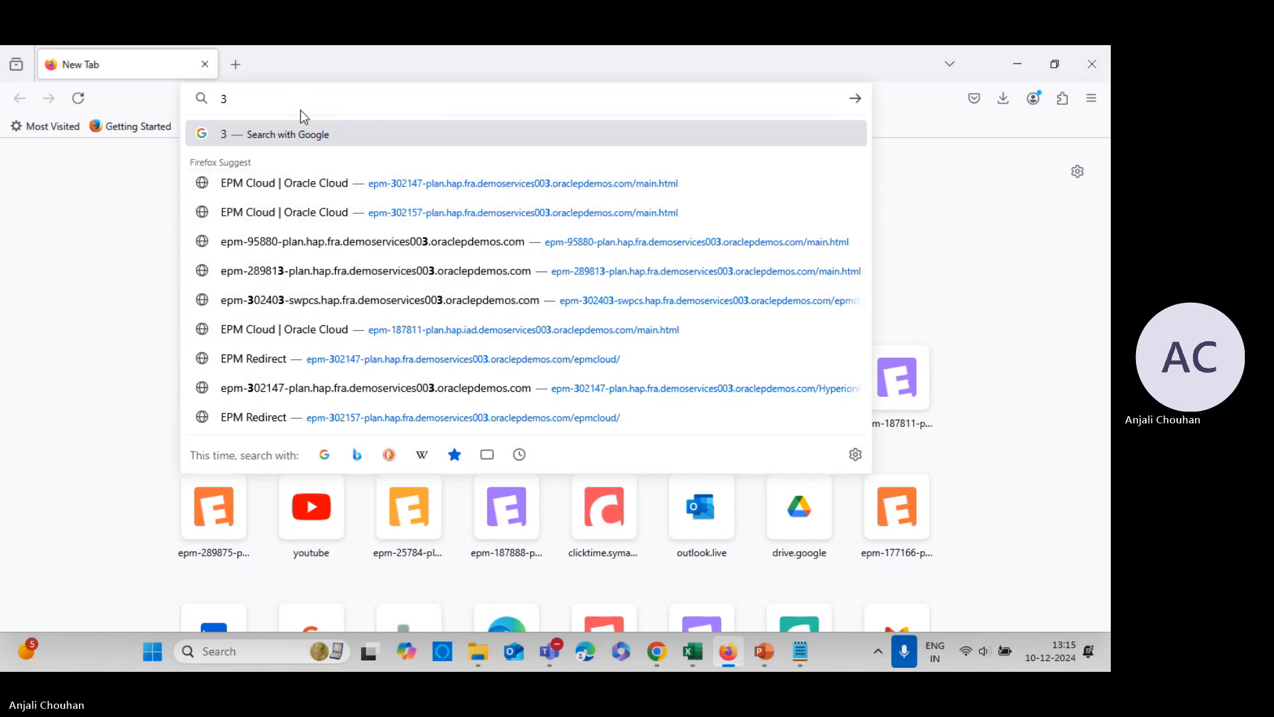
left_click(402, 185)
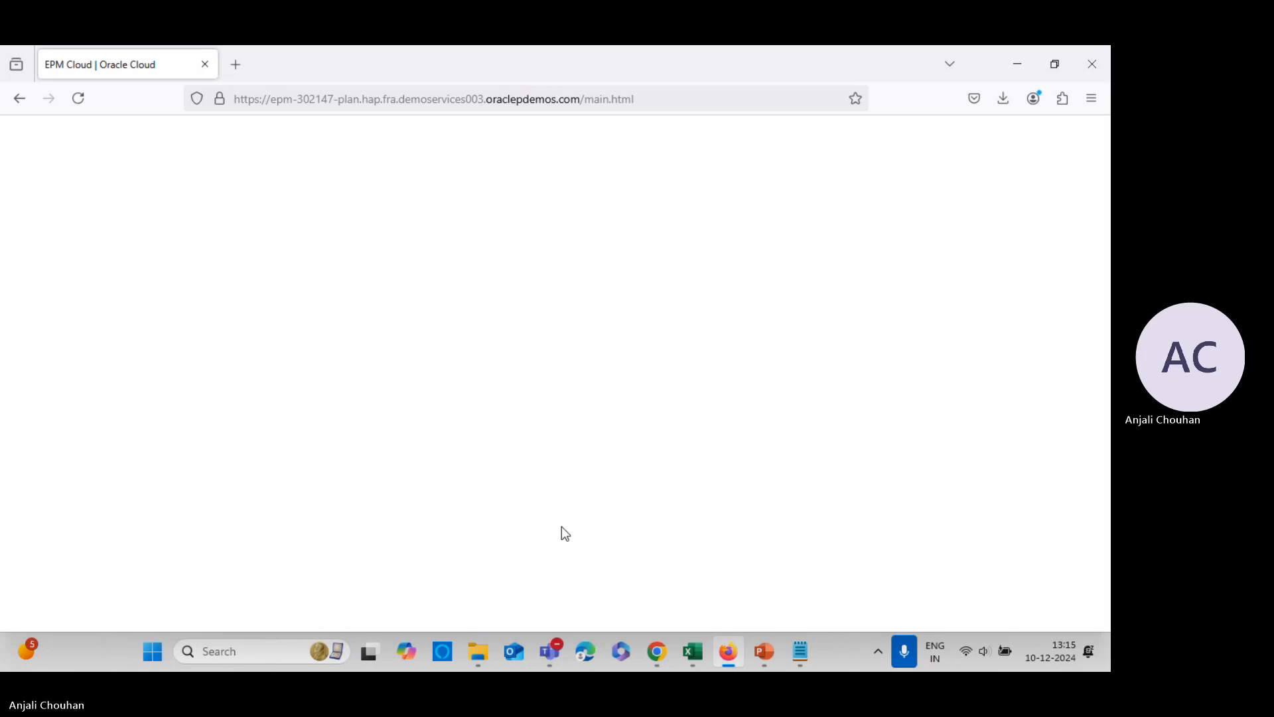
left_click(648, 654)
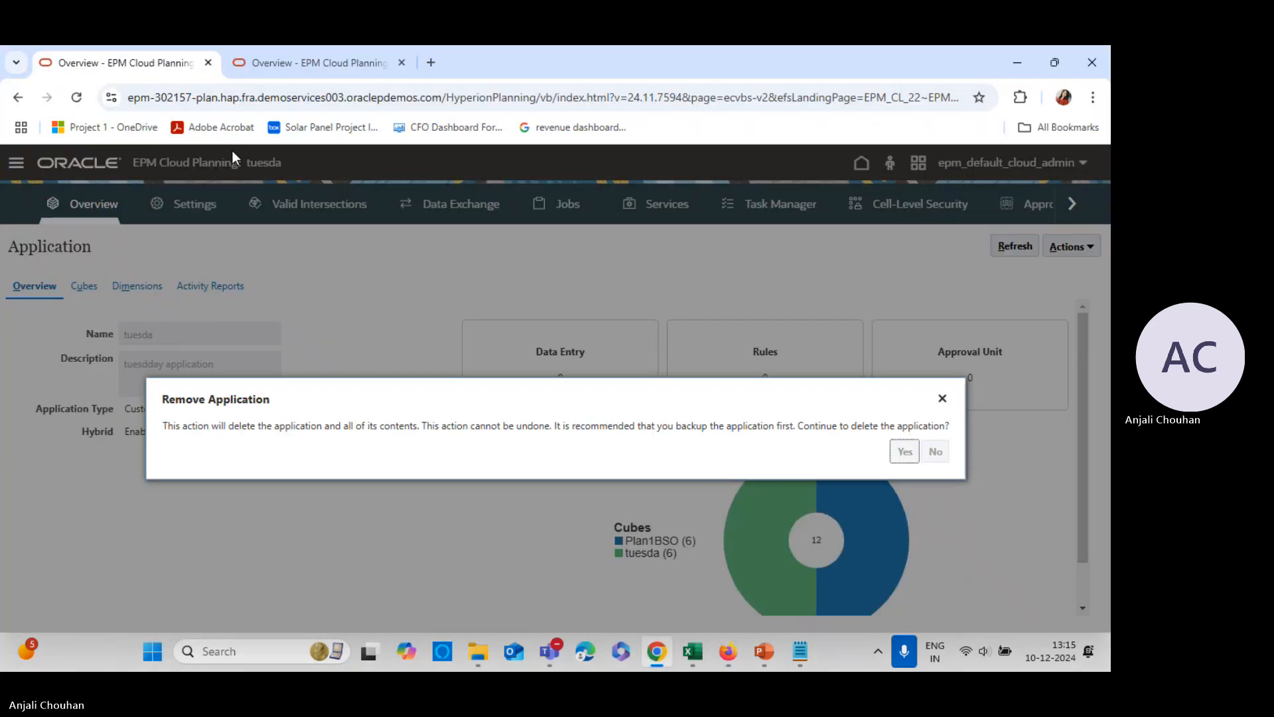
key("alt+Tab")
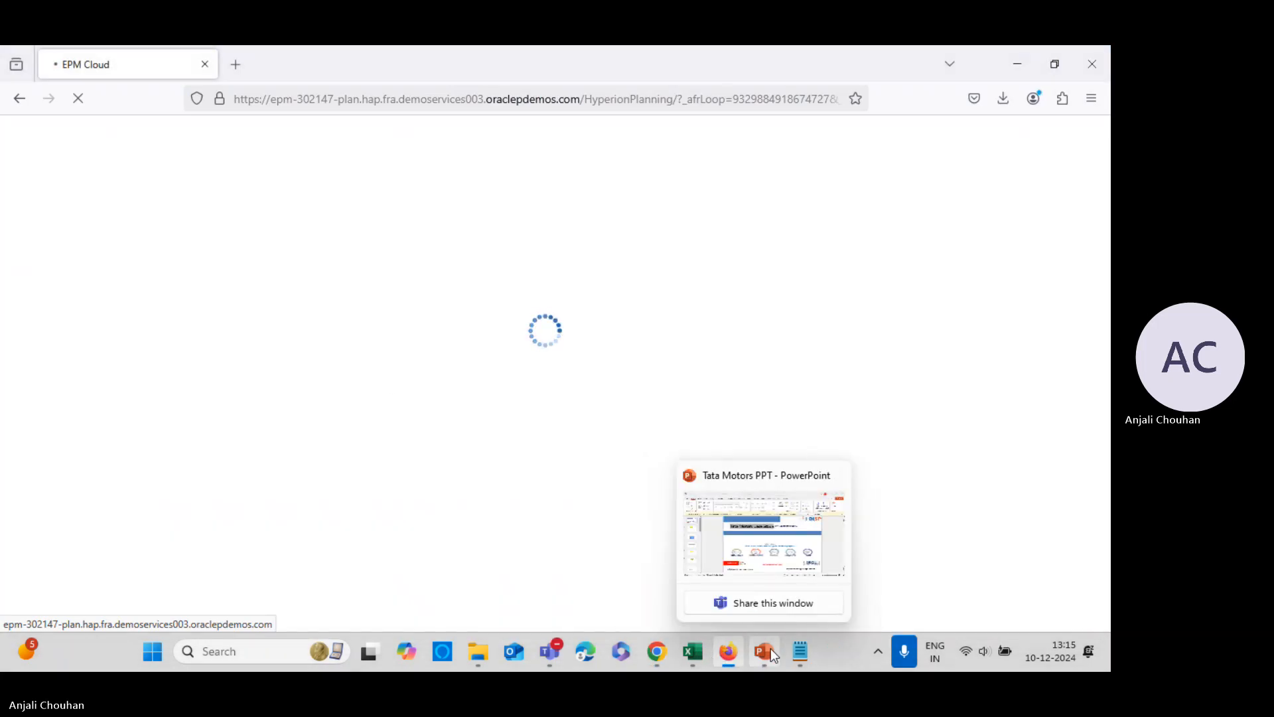
- Switch to Excel and bring up the Ratios Test Dataform Spreadsheet, plus the COGS section of HistoricalFS in TAMO- Forecasting 3, for comparison
mouse_move(695, 651)
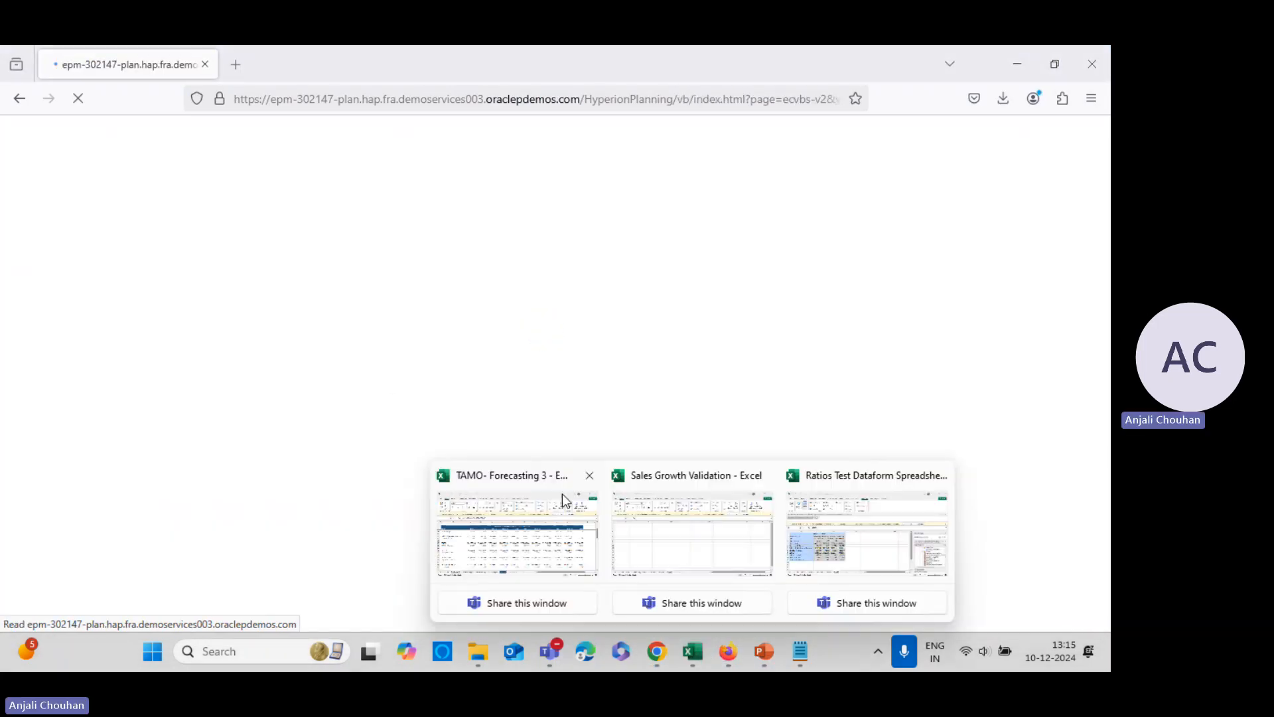
left_click(795, 548)
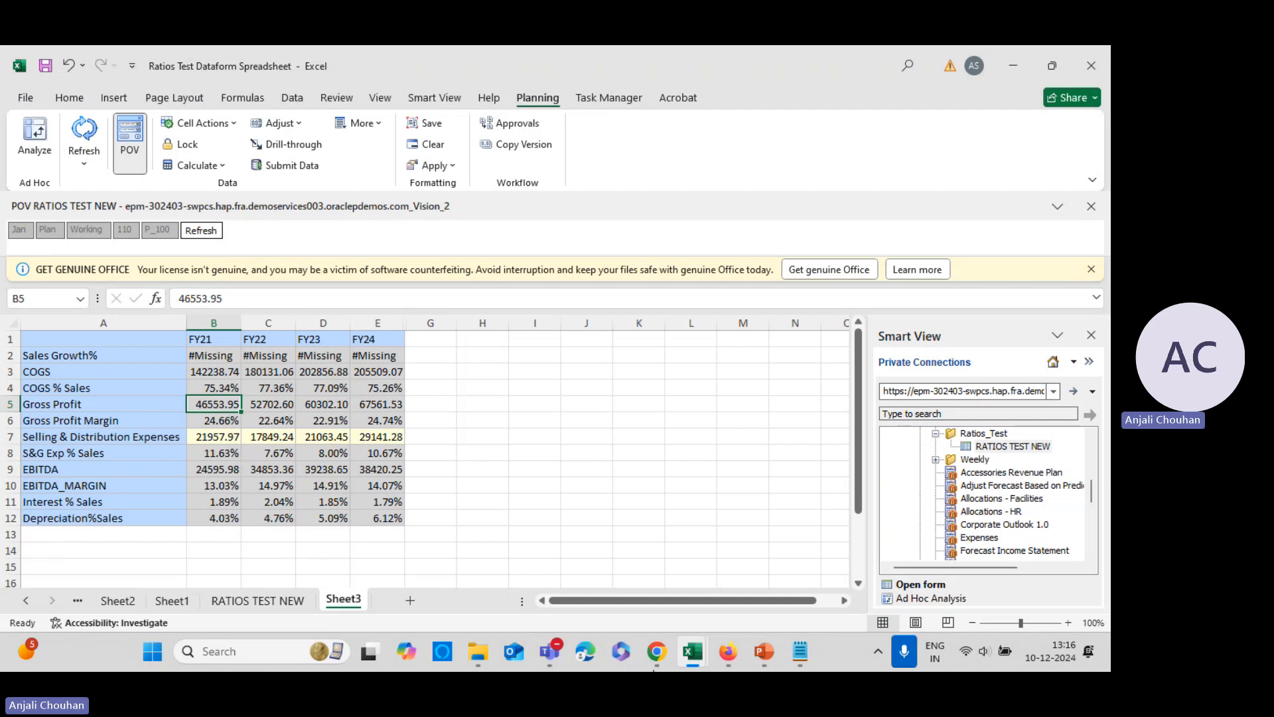
mouse_move(692, 653)
left_click(524, 524)
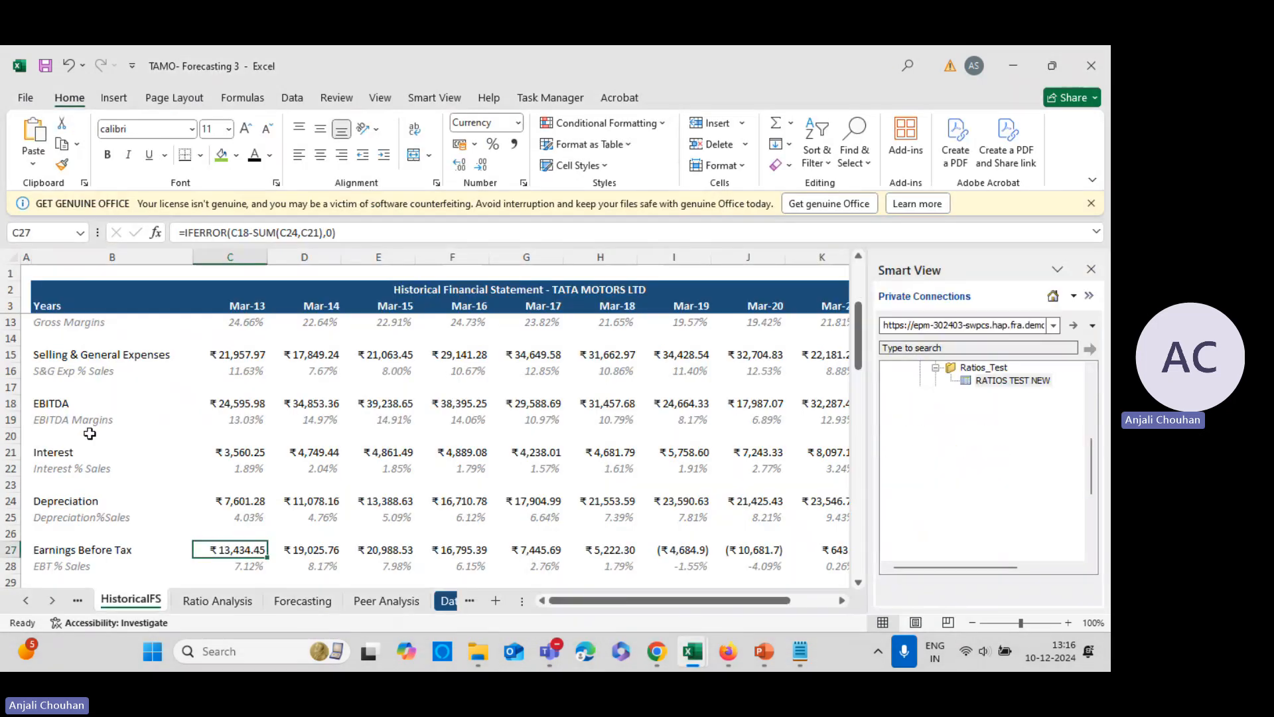
scroll(92, 501, "down", 2)
scroll(282, 525, "up", 4)
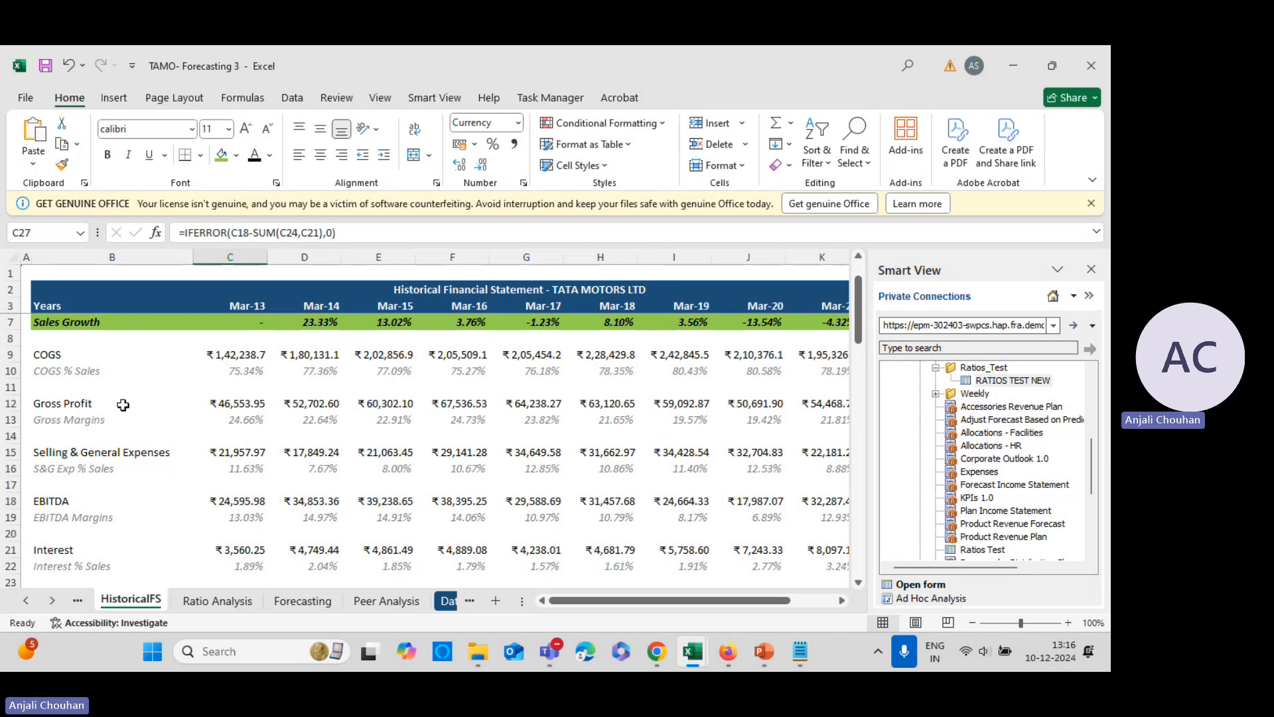
- Compare the COGS % Sales values for FY21 to FY24 in Sheet3 with those for Mar-13 to Mar-16 in HistoricalFS
key("alt+Tab")
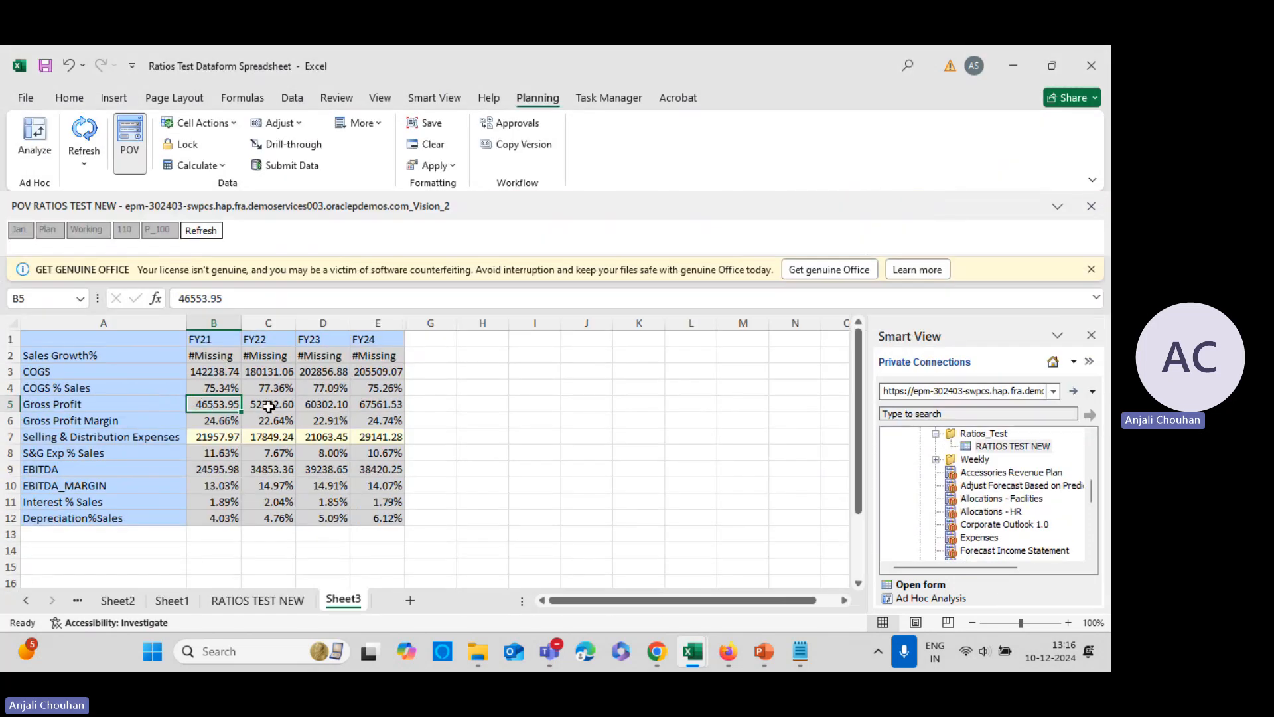
key("alt+Tab")
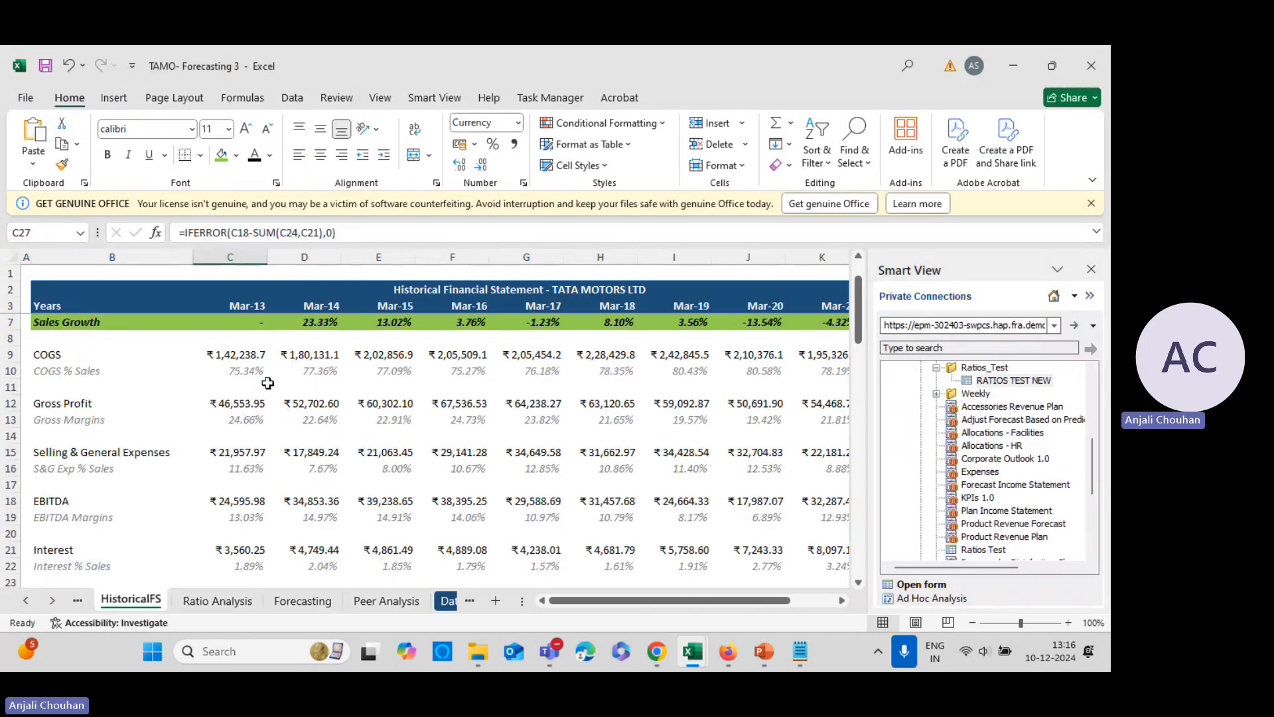
key("alt+Tab")
left_click_drag(229, 387, 365, 395)
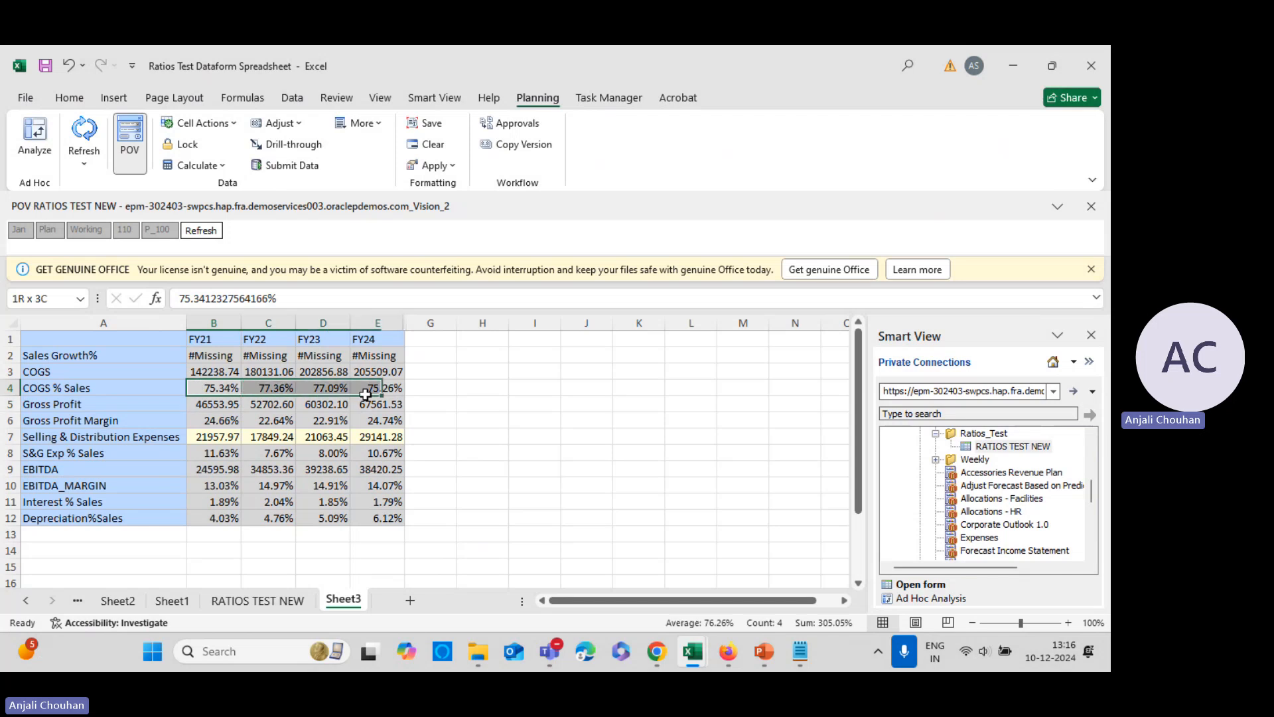
key("alt+Tab")
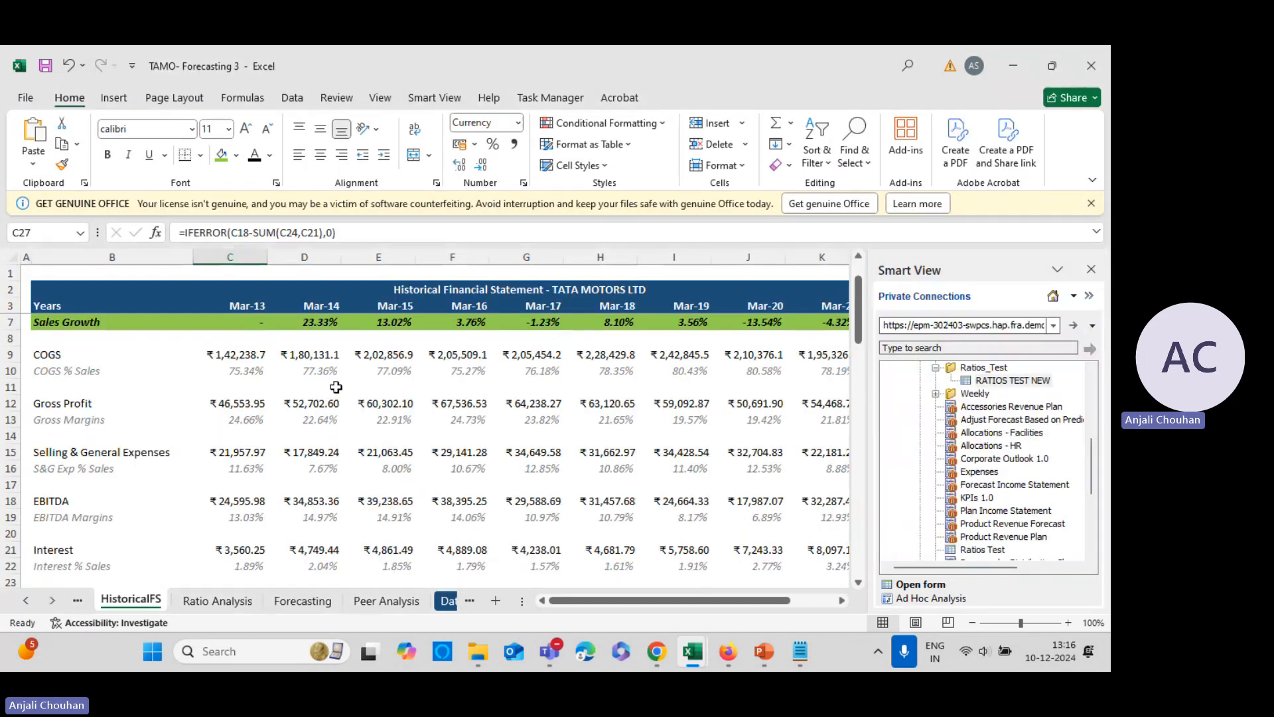
key("alt+Tab")
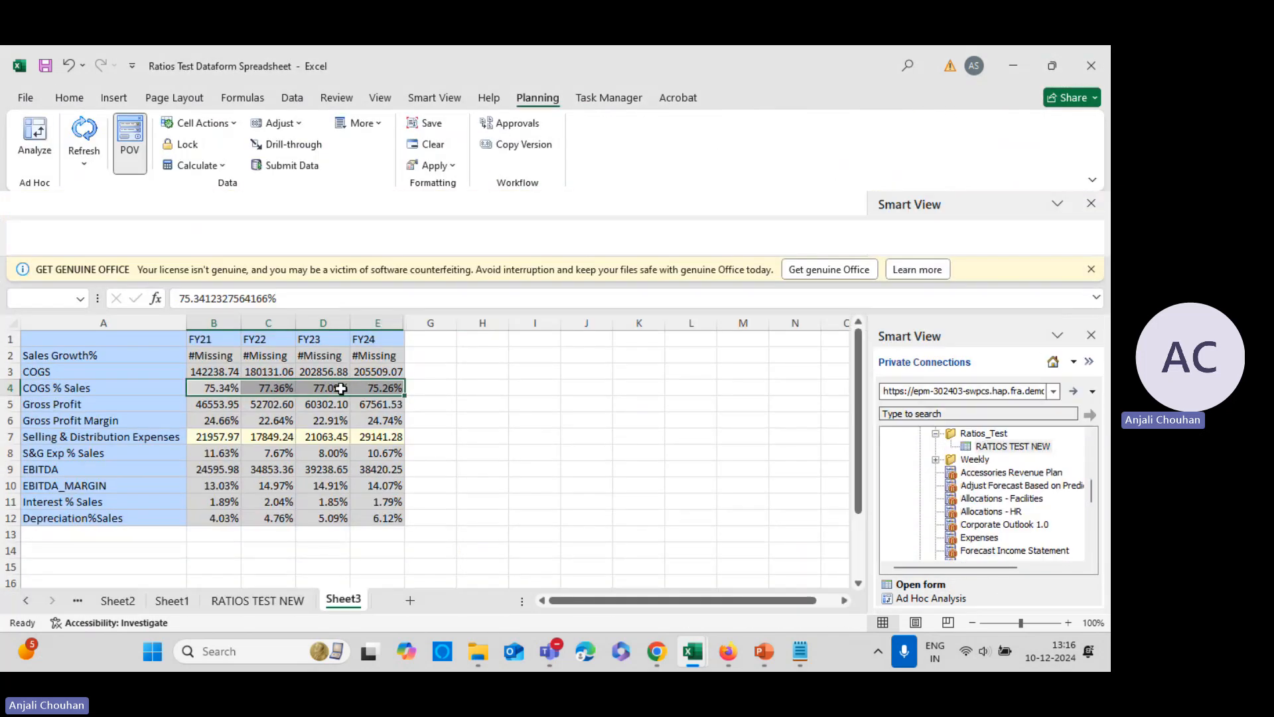
key("alt+Tab")
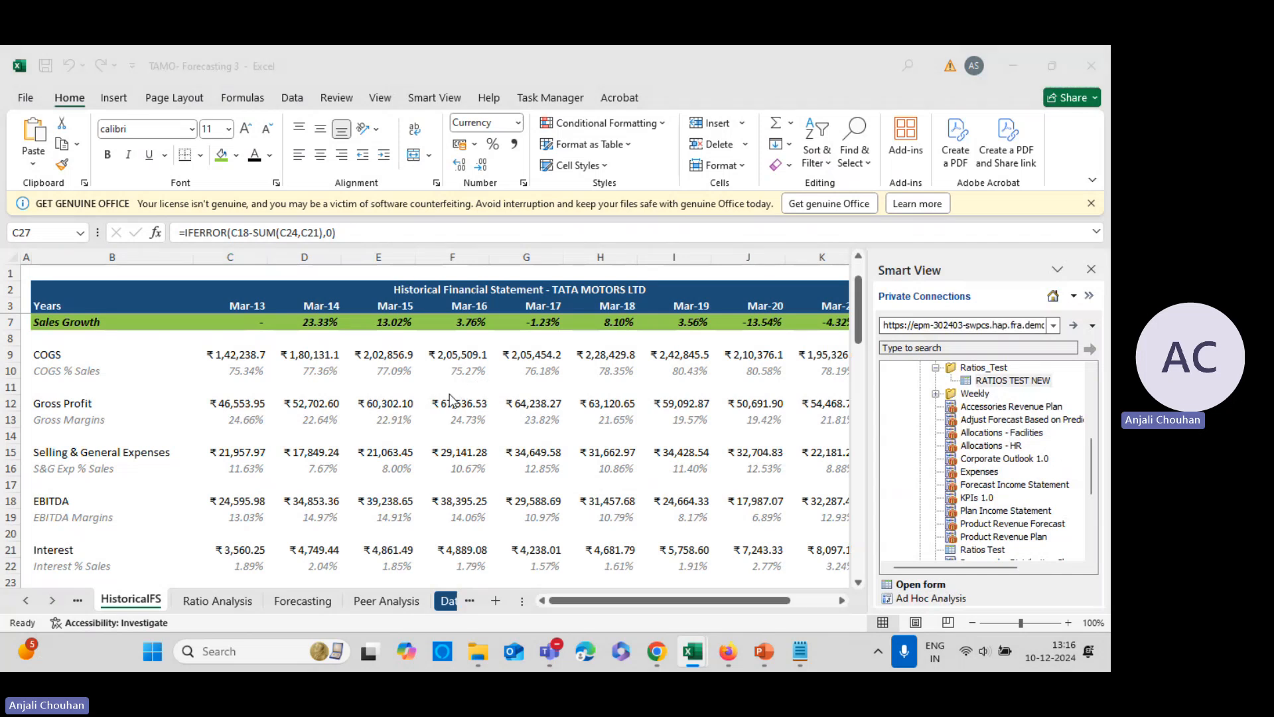
key("alt+Tab")
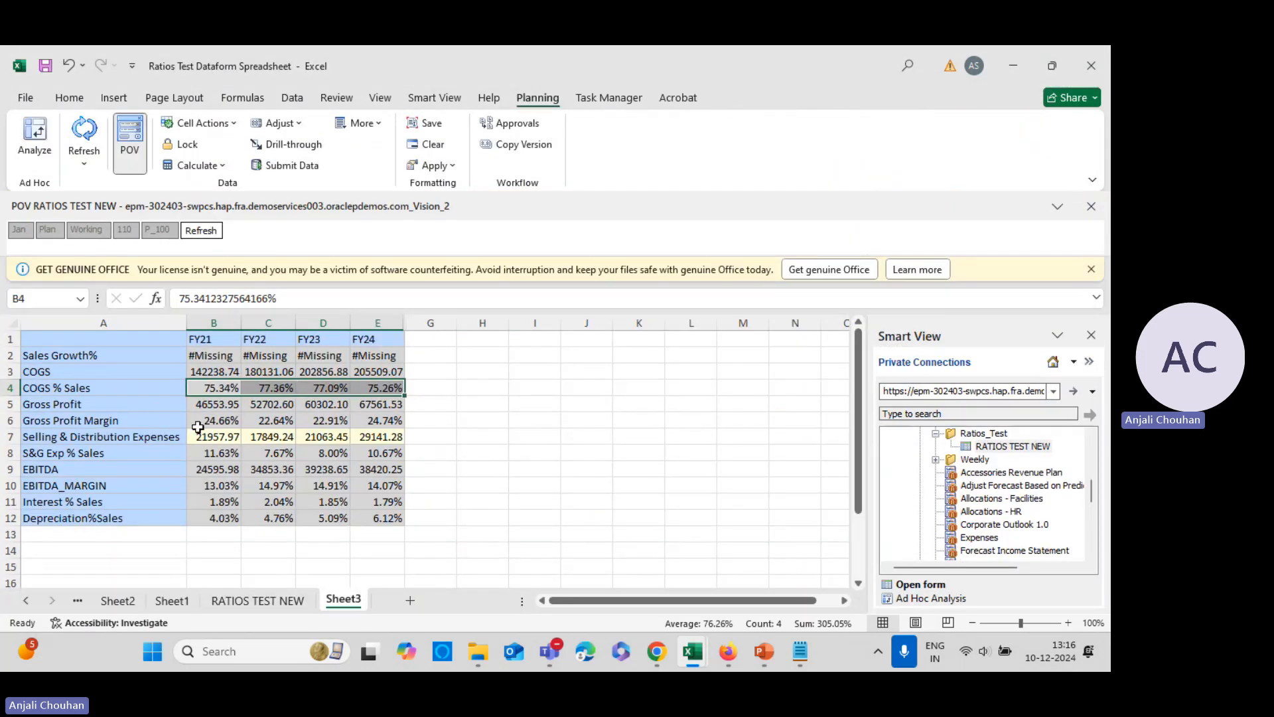
- Compare Gross Profit for FY21 to FY24 in Sheet3 with Mar-13 to Mar-16 in HistoricalFS, inspecting the source workbook's formulas
left_click_drag(466, 403, 437, 404)
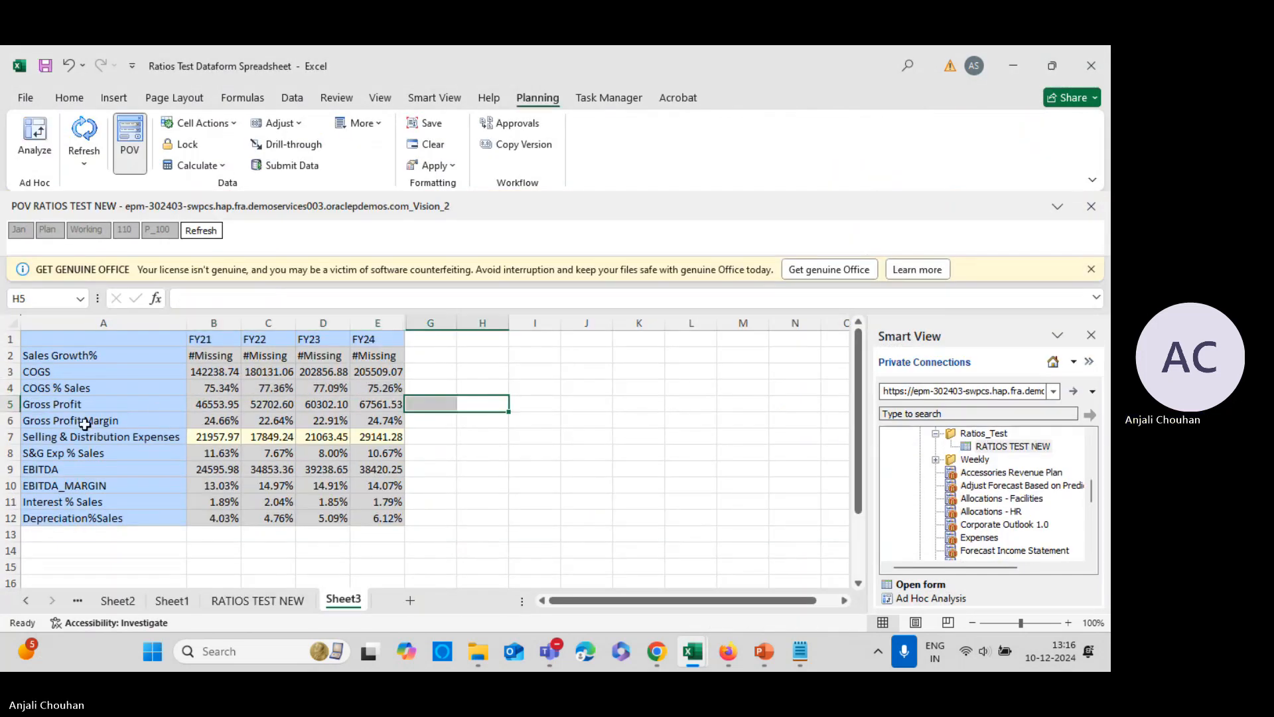
left_click(220, 407)
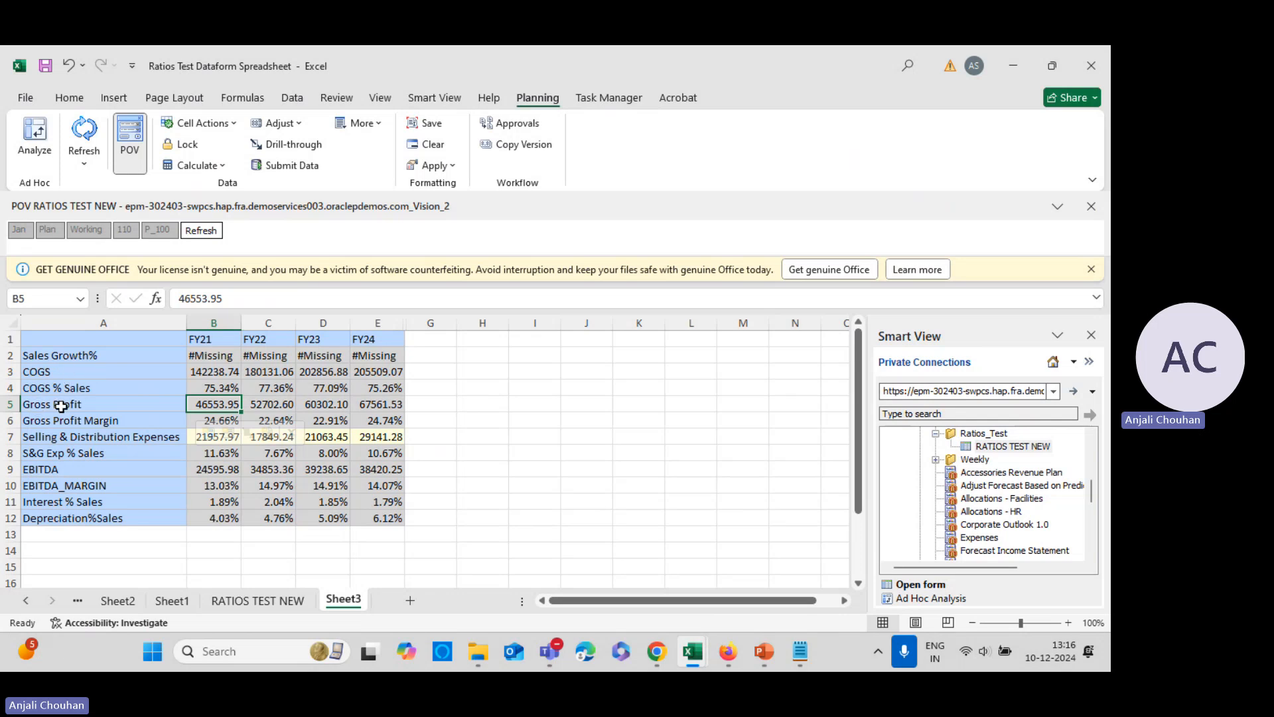
key("alt+Tab")
left_click(246, 404)
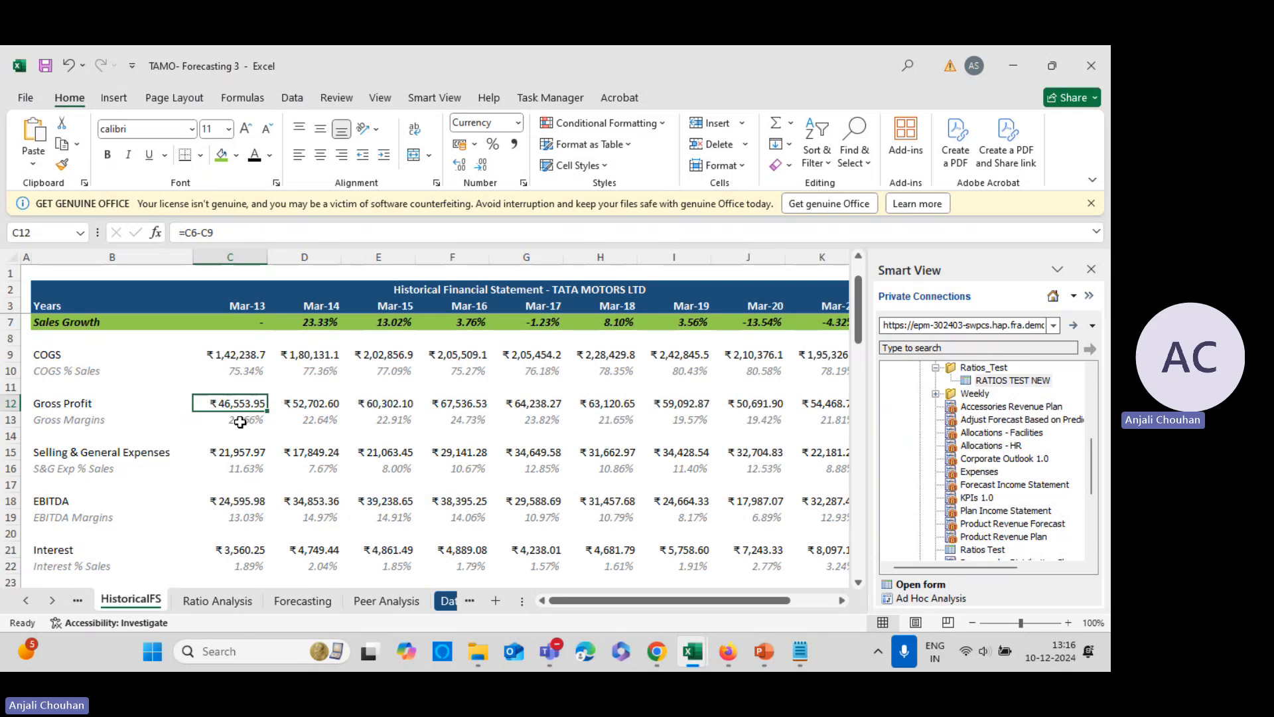
key("alt+Tab")
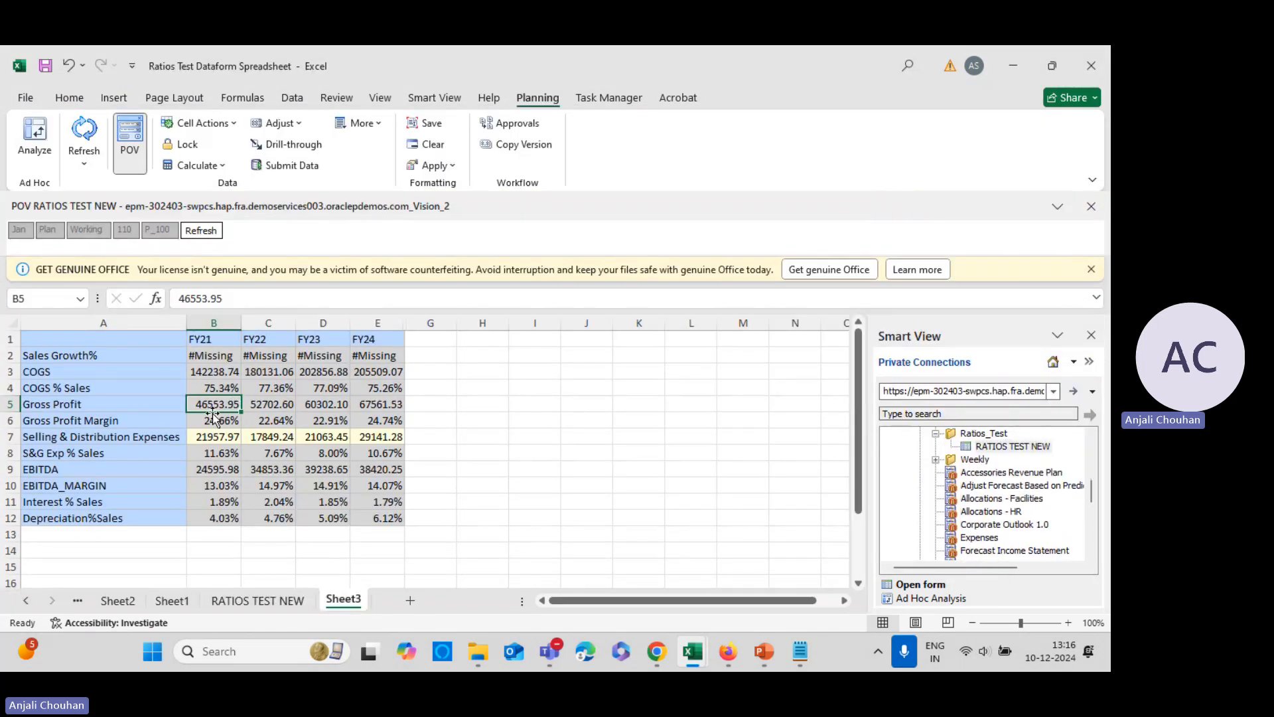
left_click(259, 409)
key("alt+Tab")
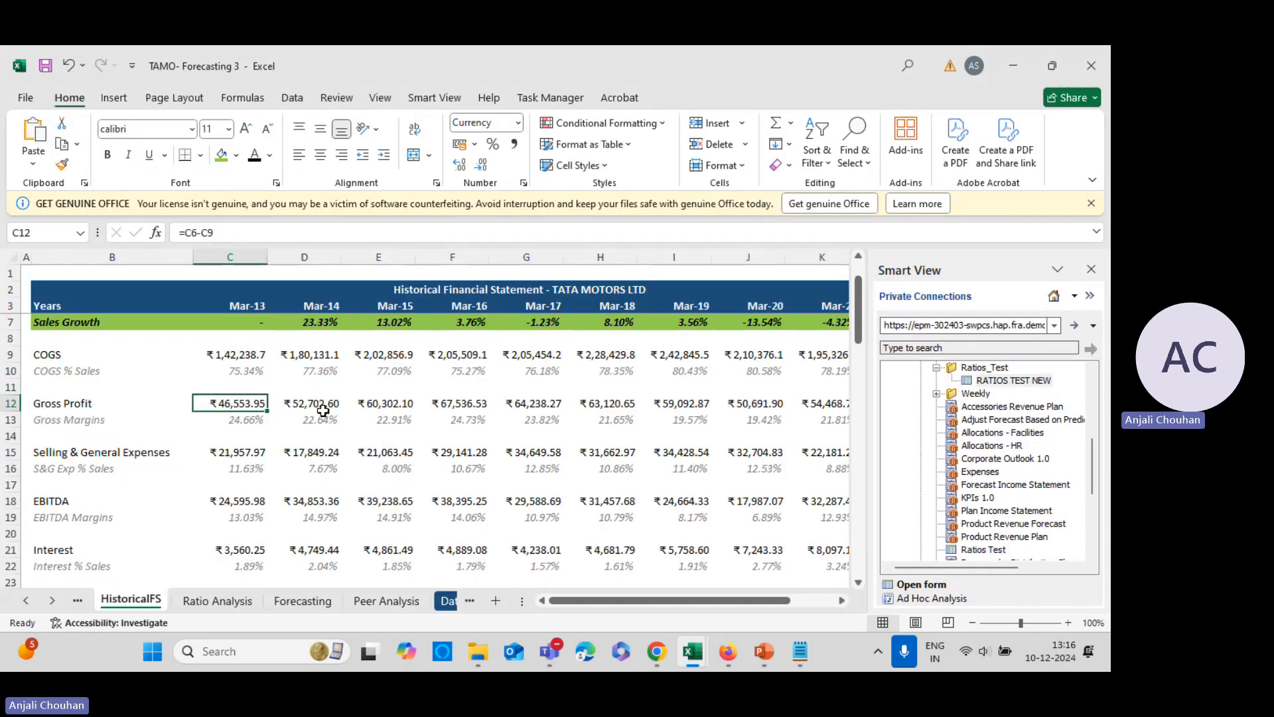
left_click(324, 406)
left_click(391, 408)
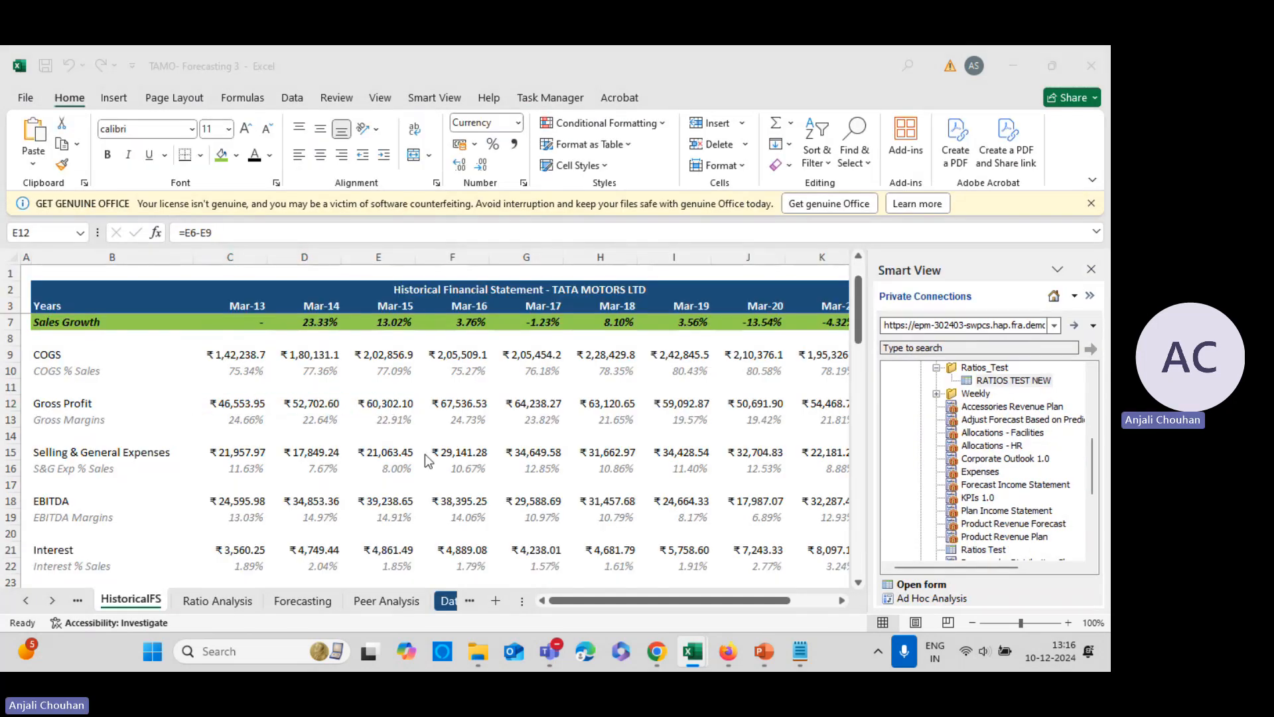
key("alt+Tab")
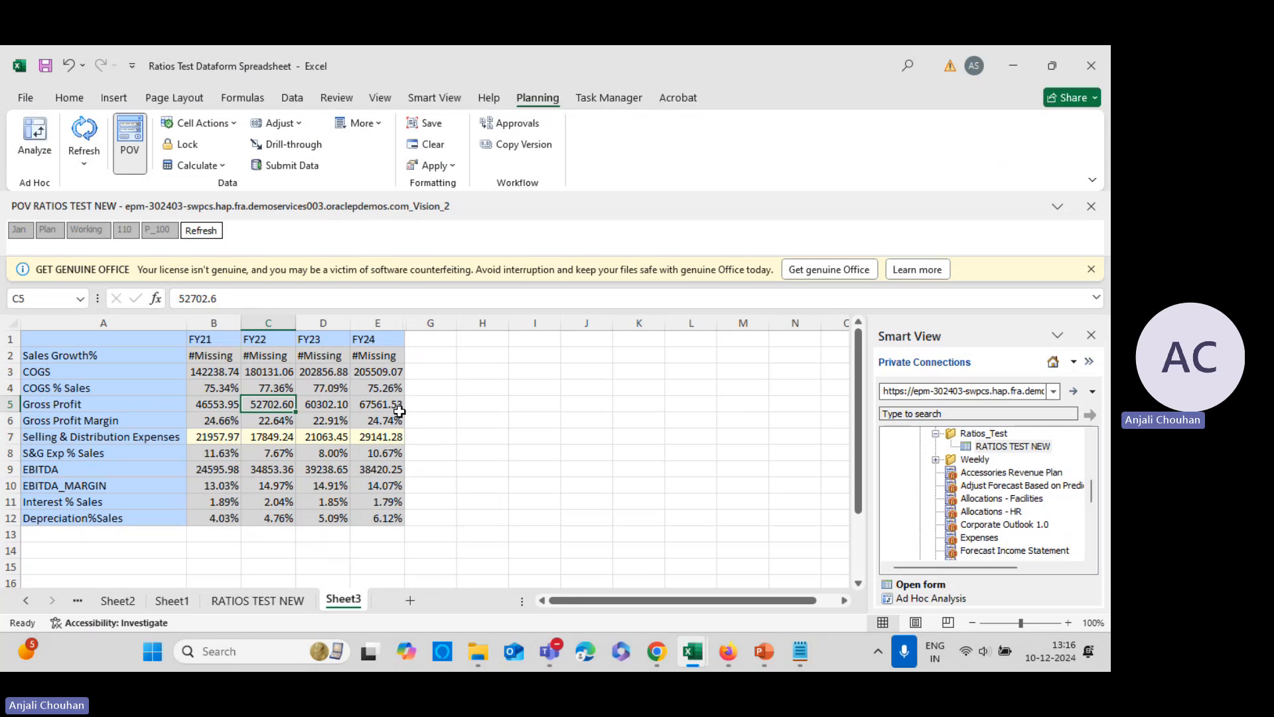
key("alt+Tab")
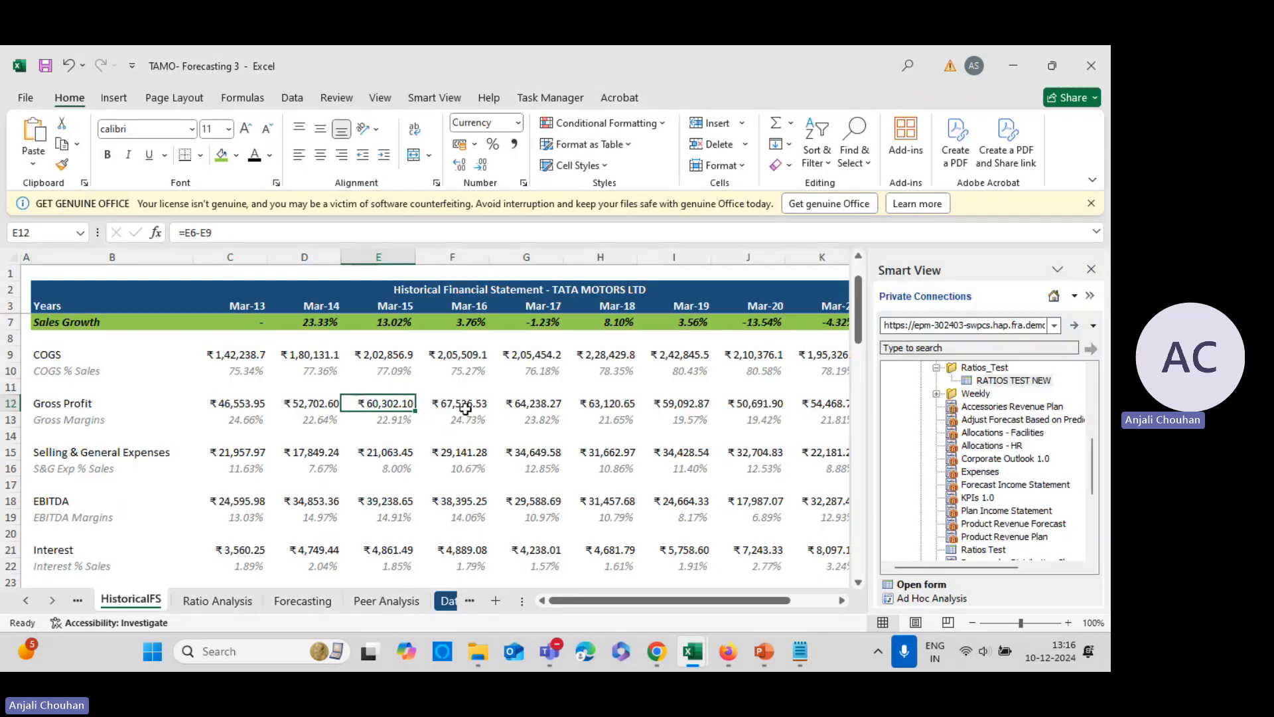
left_click(486, 411)
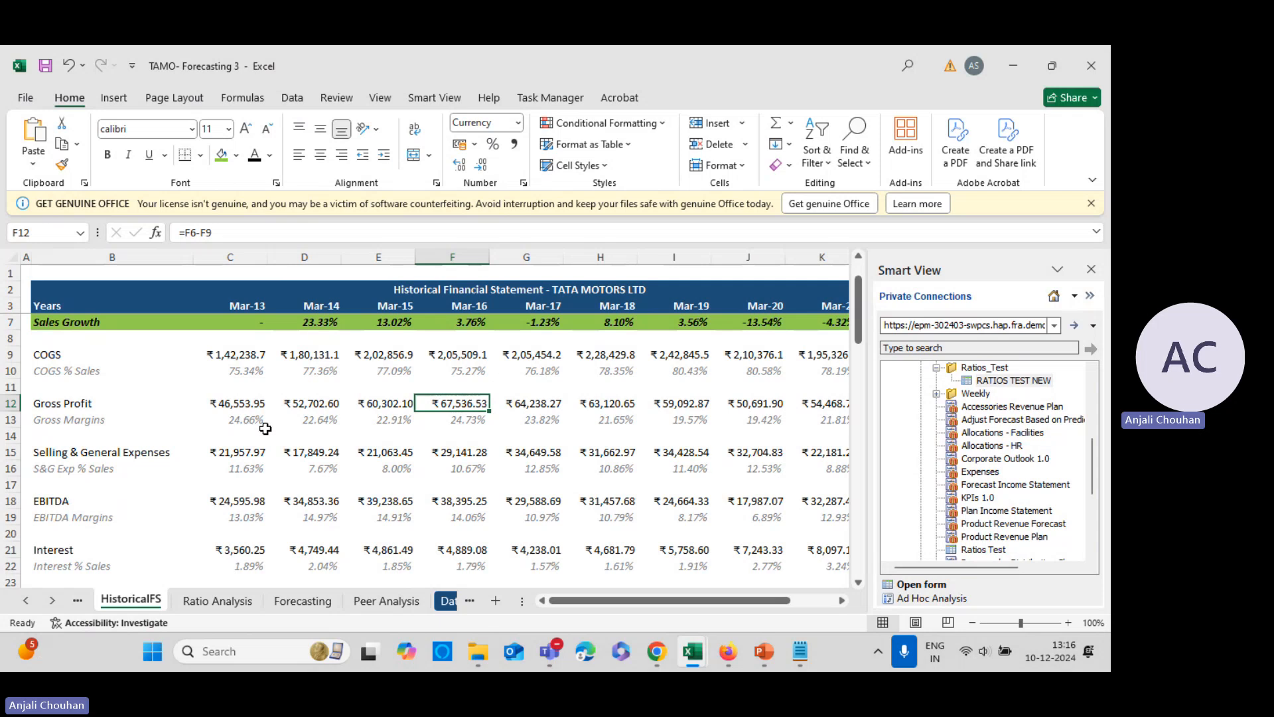
- Compare Gross Profit Margin for FY21 to FY24 in Sheet3 with HistoricalFS Gross Margins, inspecting the Mar-13 formula against Gross Profit and Sales
key("alt+Tab")
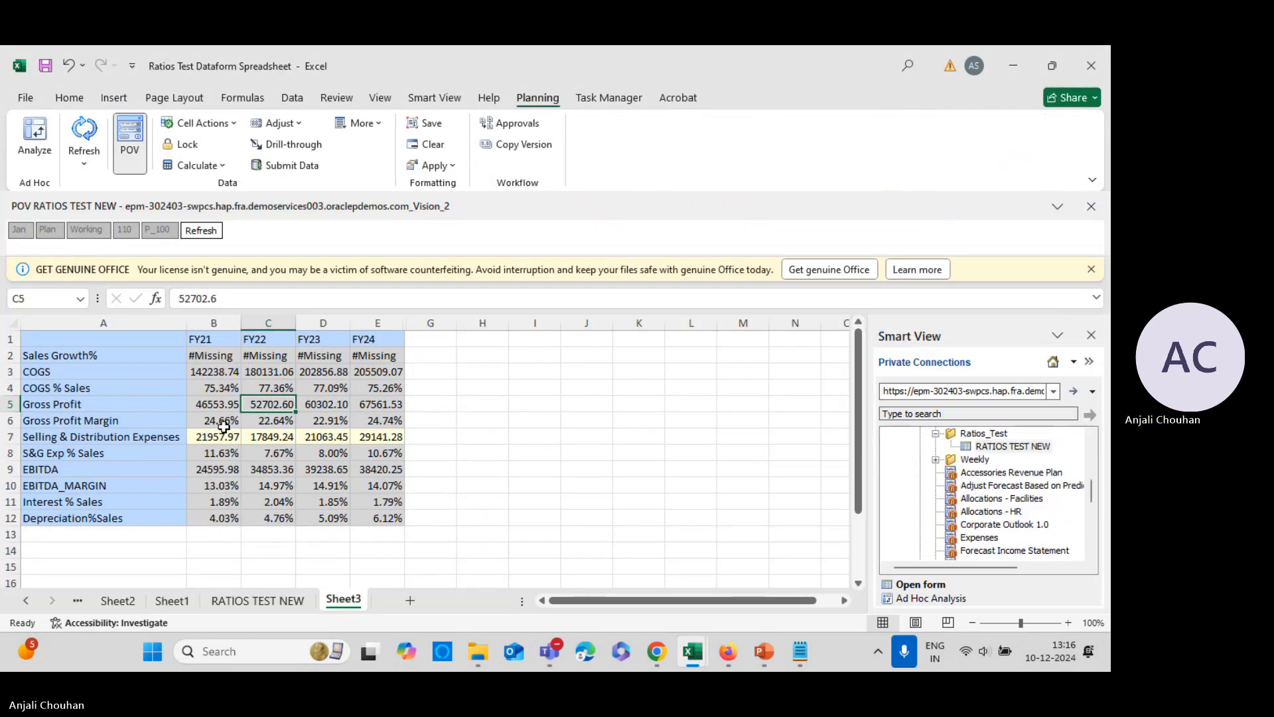
left_click(217, 424)
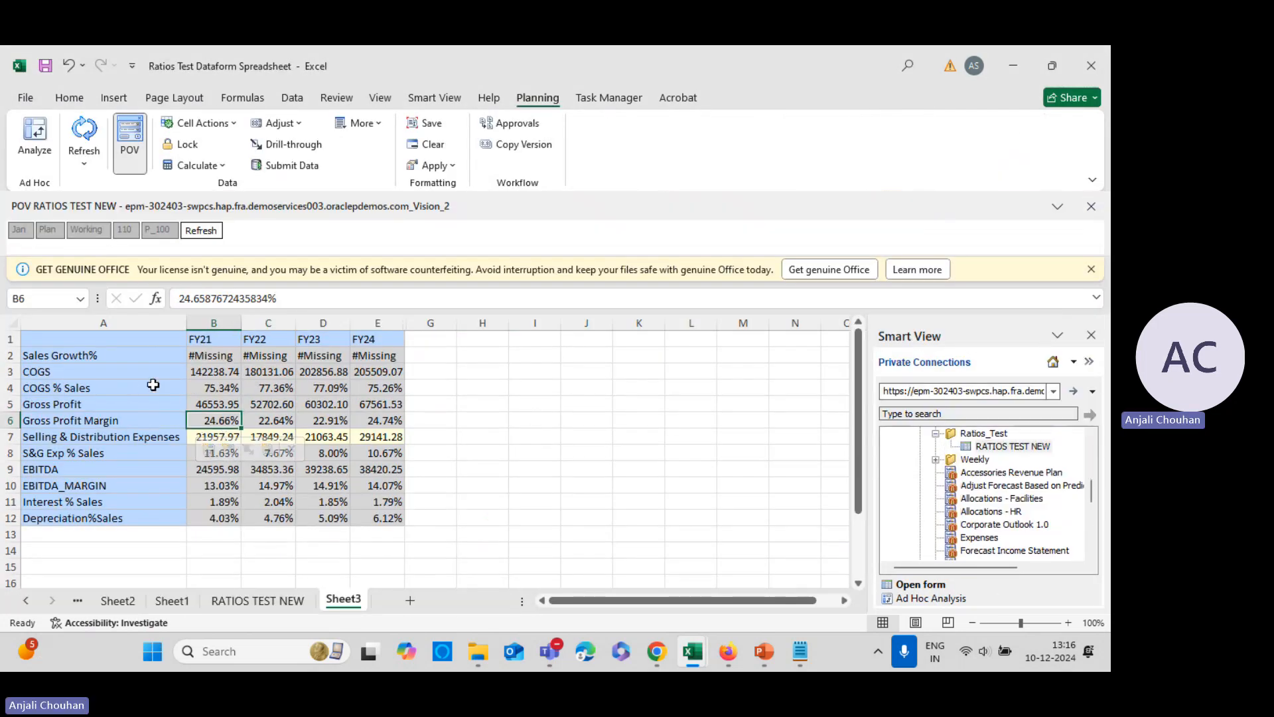
key("alt+Tab")
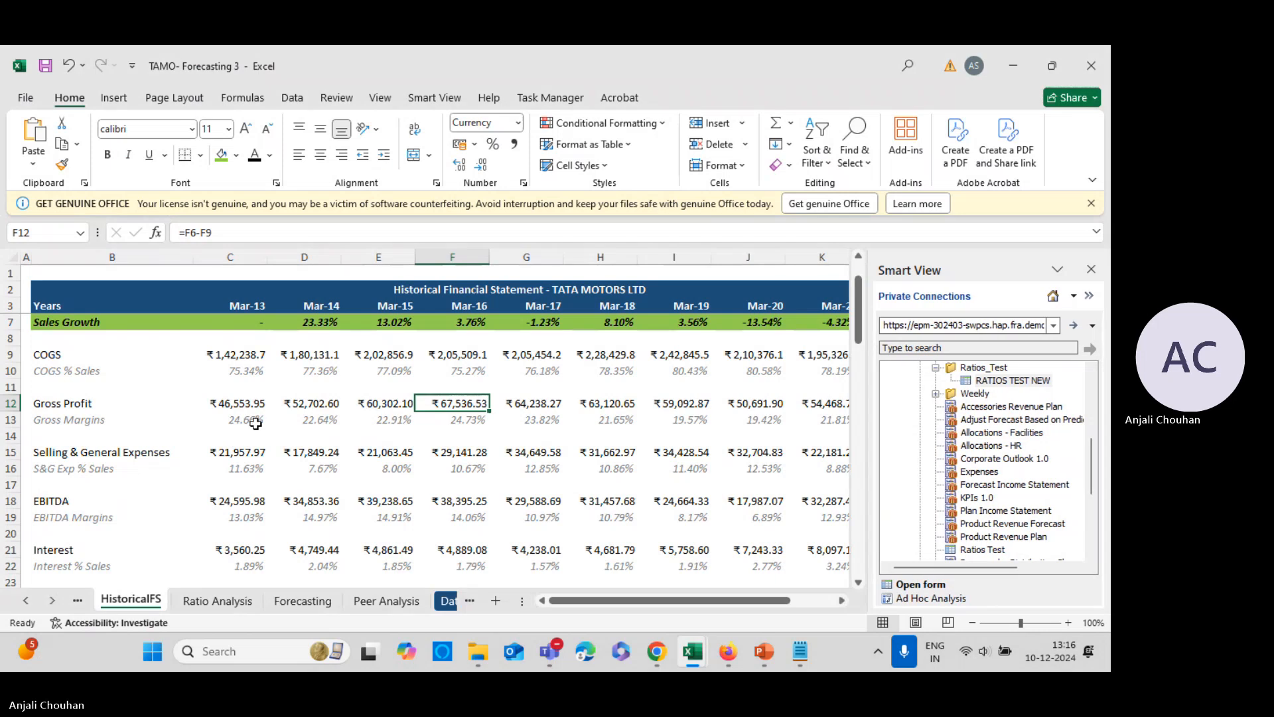
left_click(256, 423)
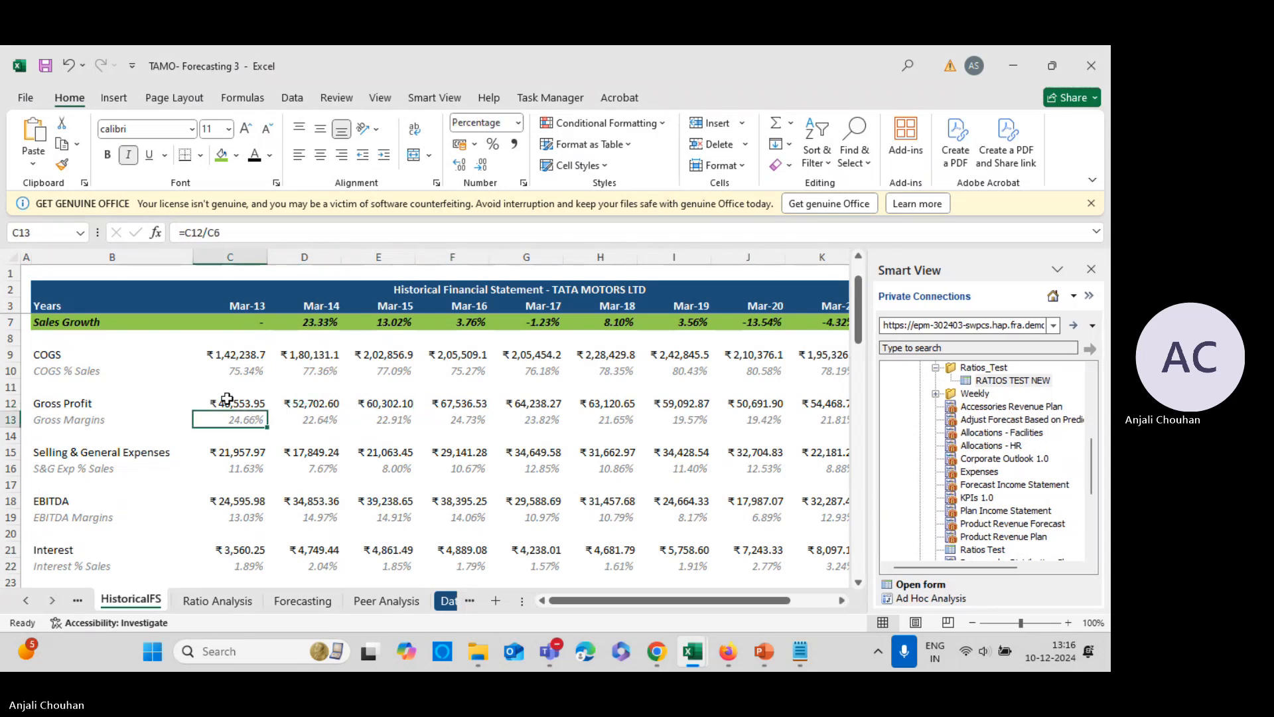
scroll(242, 397, "up", 1)
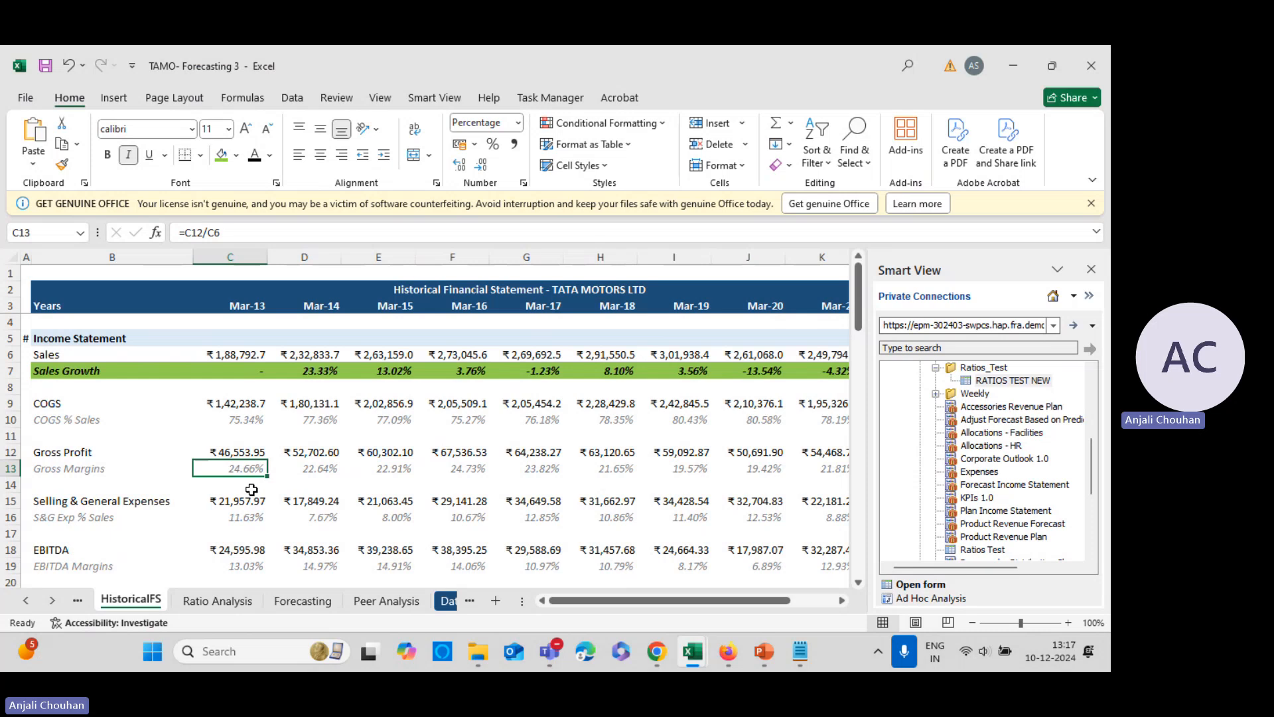
key("alt+Tab")
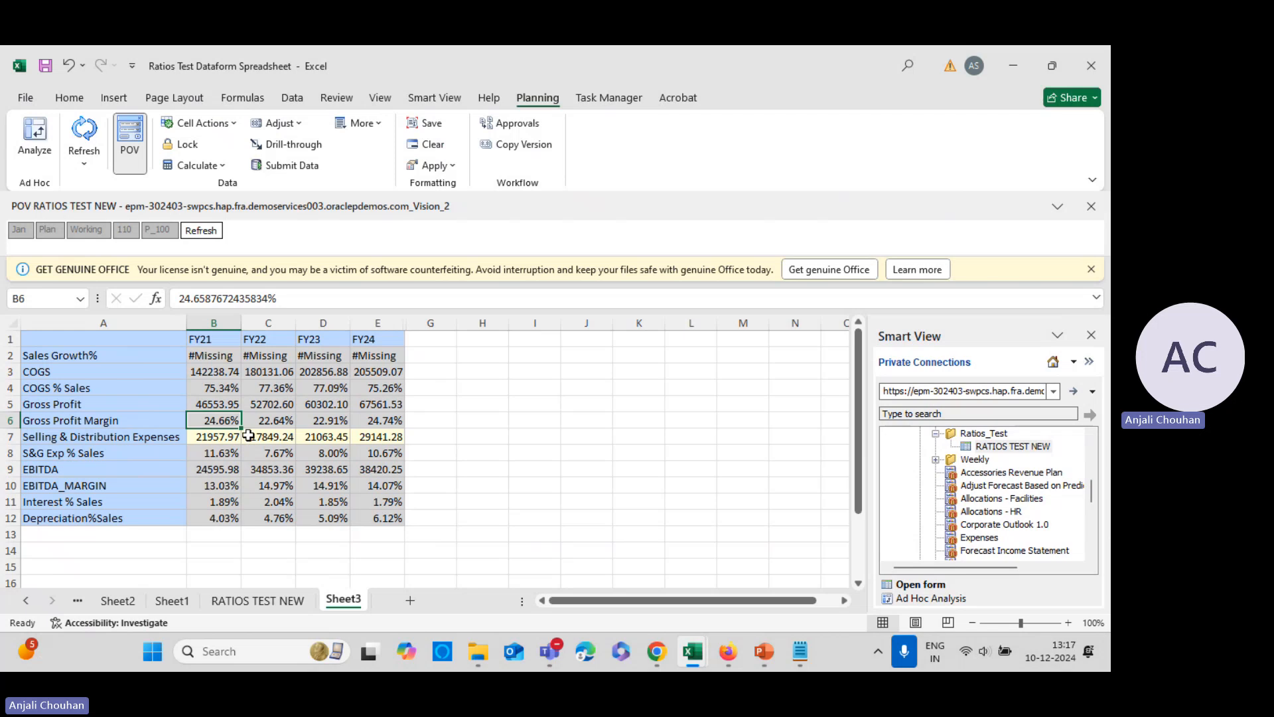
left_click(280, 418)
key("alt+Tab")
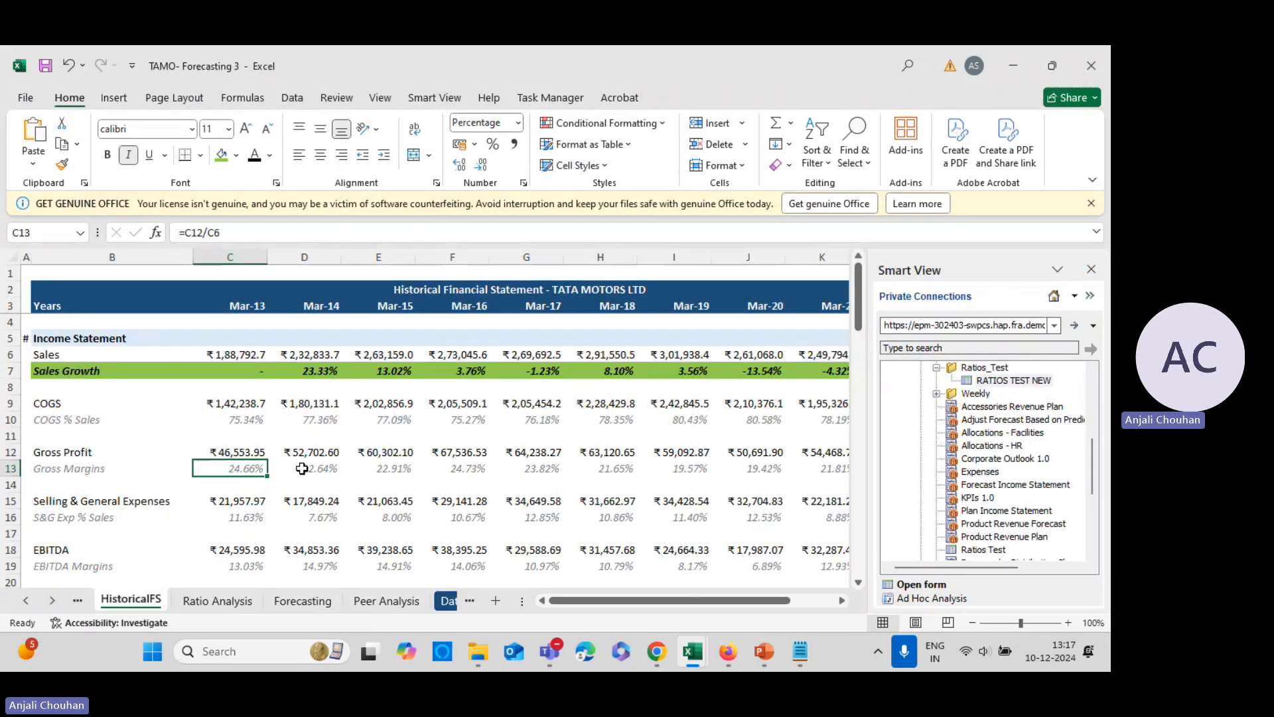
key("alt+Tab")
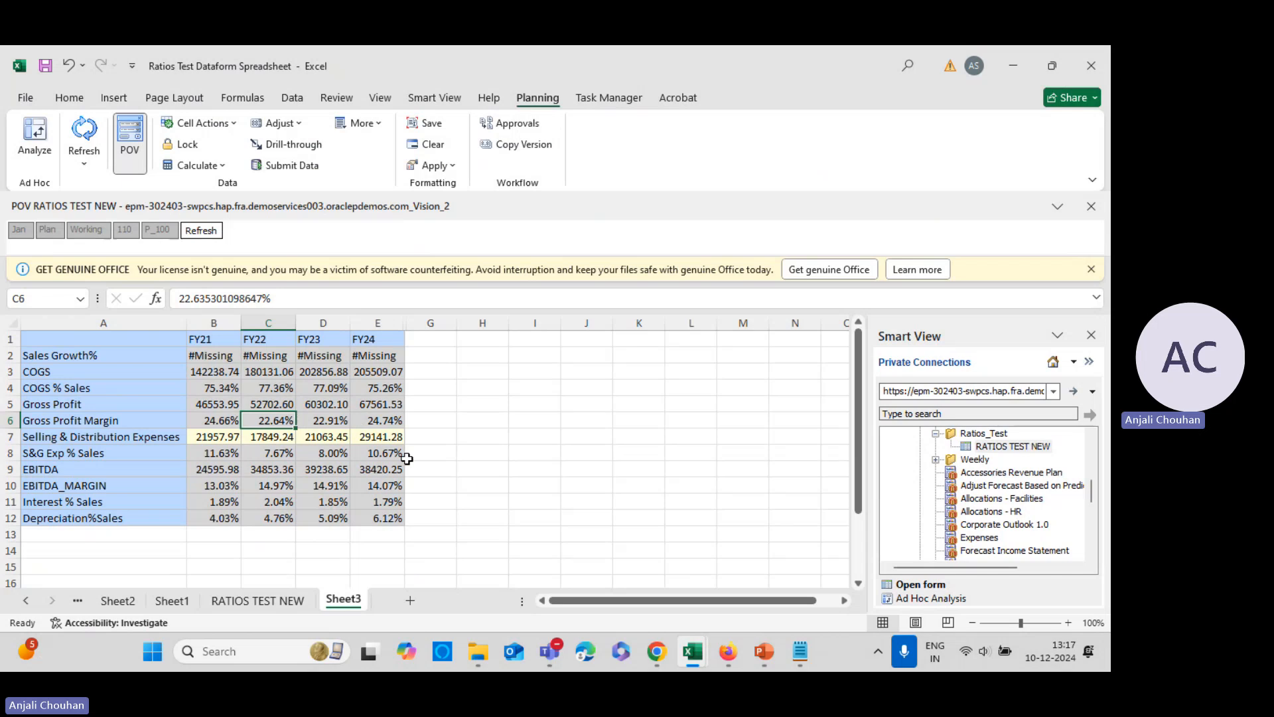
key("alt+Tab")
key("alt+Tab")
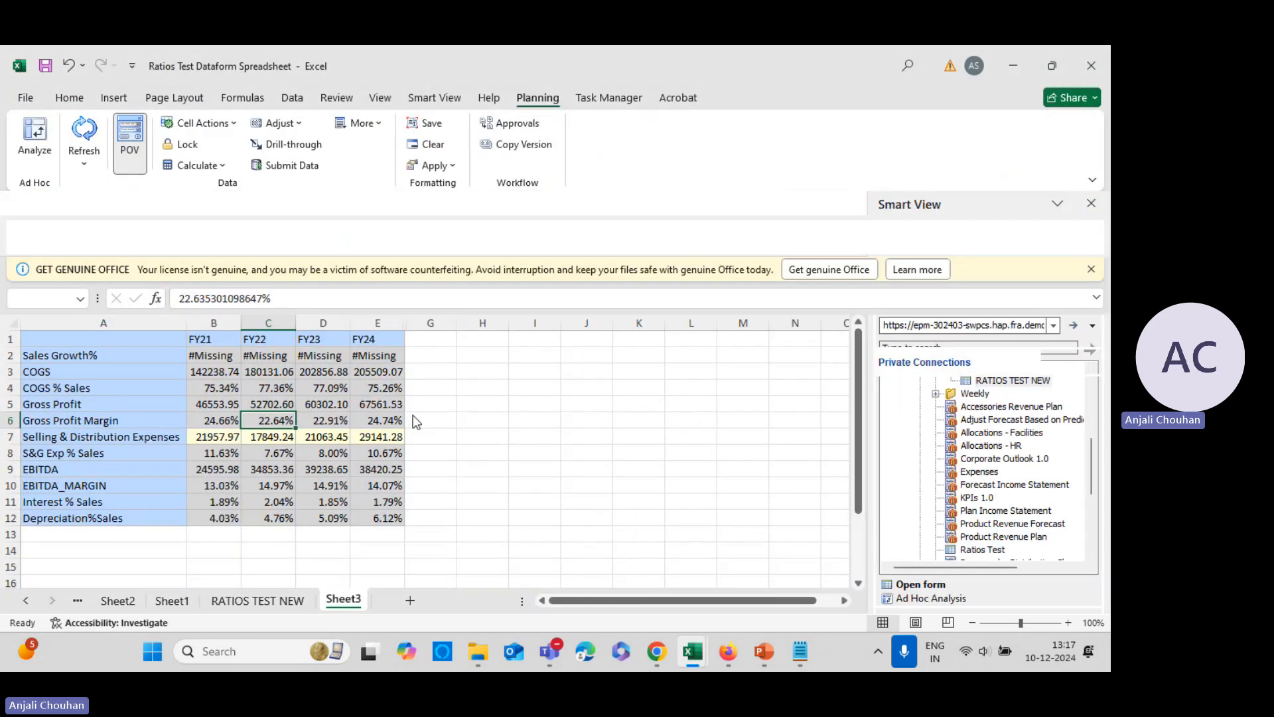
- Compare FY21 Selling & Distribution Expenses in Sheet3 with Mar-13 Selling & General Expenses in HistoricalFS, inspecting the source formula
left_click(215, 453)
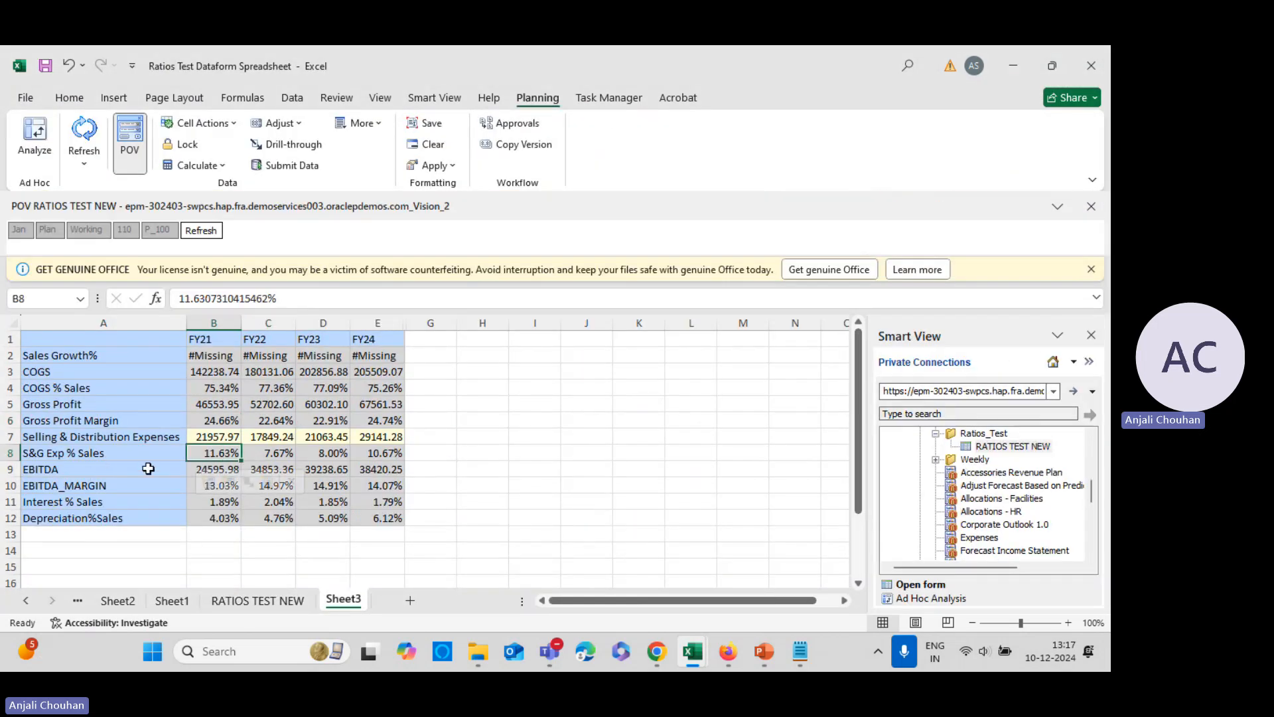
left_click(220, 431)
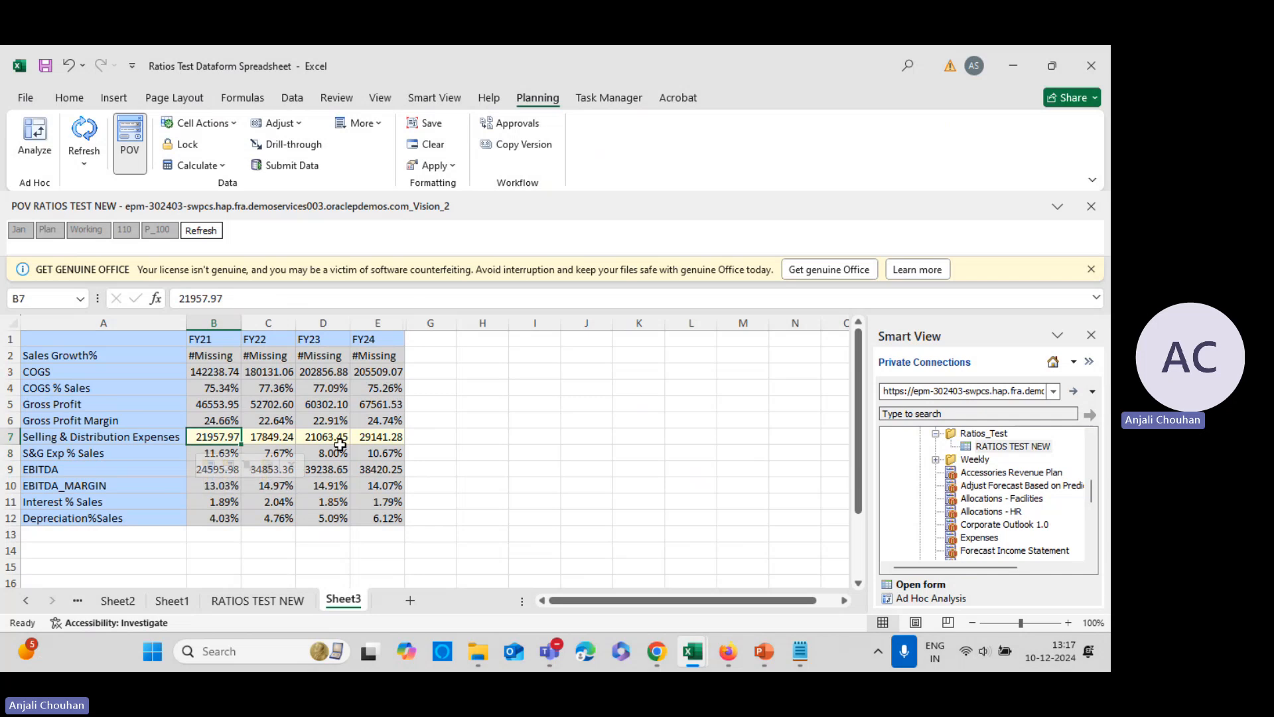
key("alt+Tab")
left_click(240, 499)
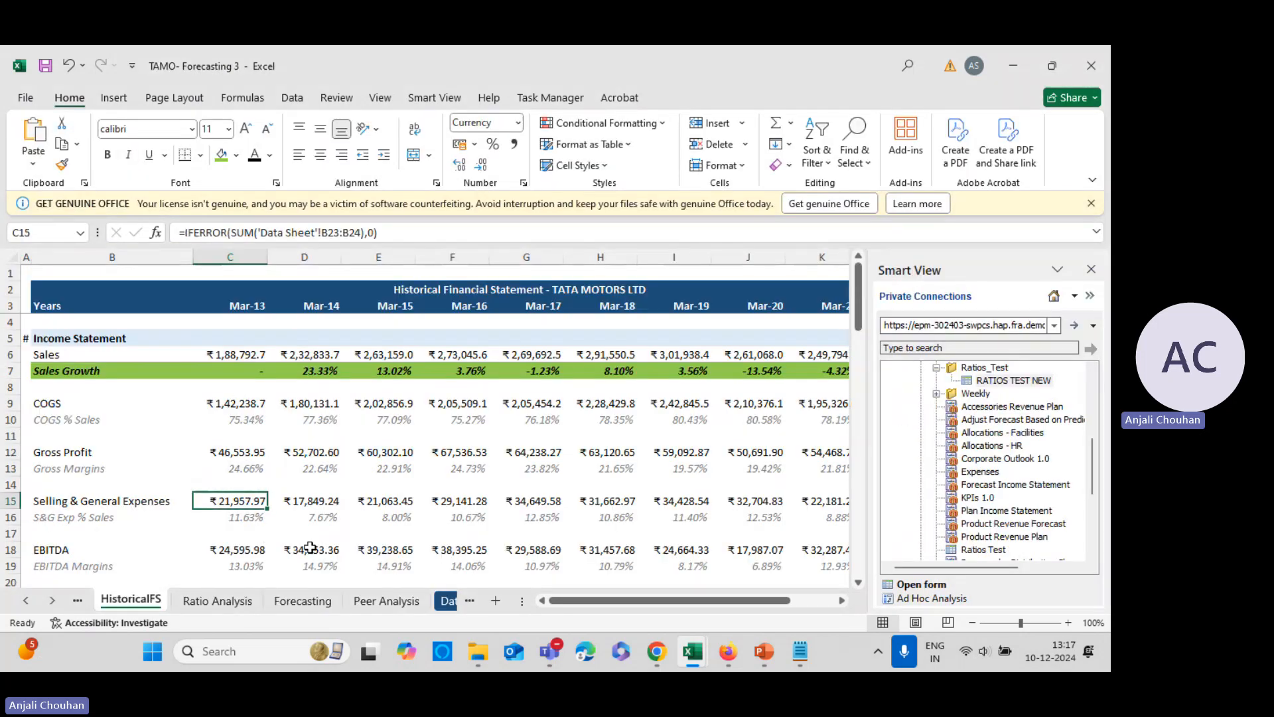
key("alt+Tab")
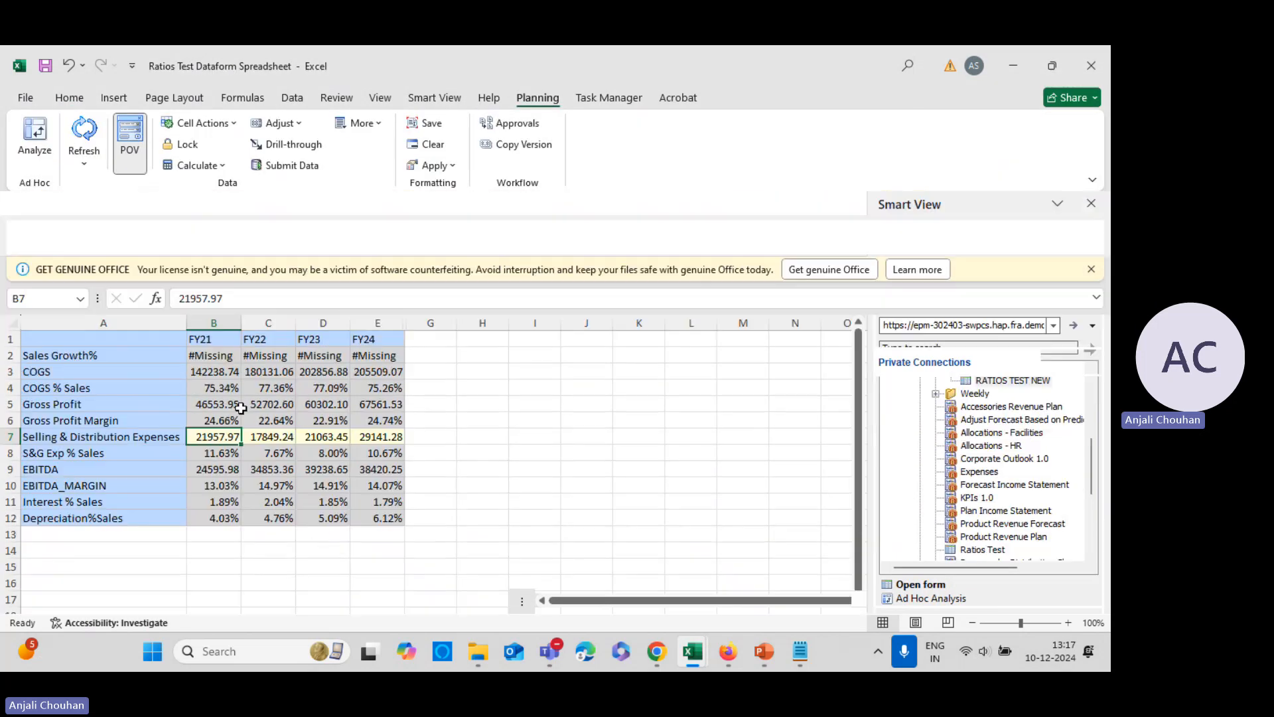
- Recalculate the Mar-13 S&G Exp % Sales in HistoricalFS cell C17 with the formula +C15/C6 and format it as Percentage
left_click(220, 453)
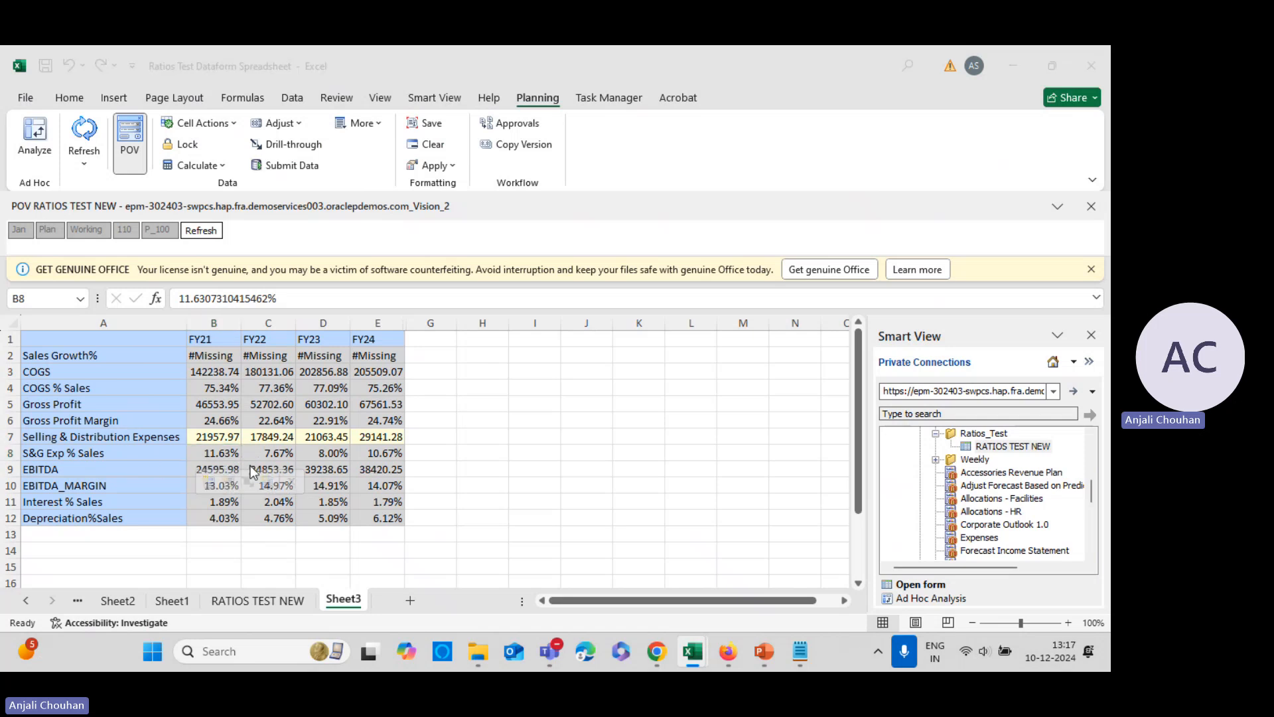
key("alt+Tab")
left_click(241, 531)
type("+")
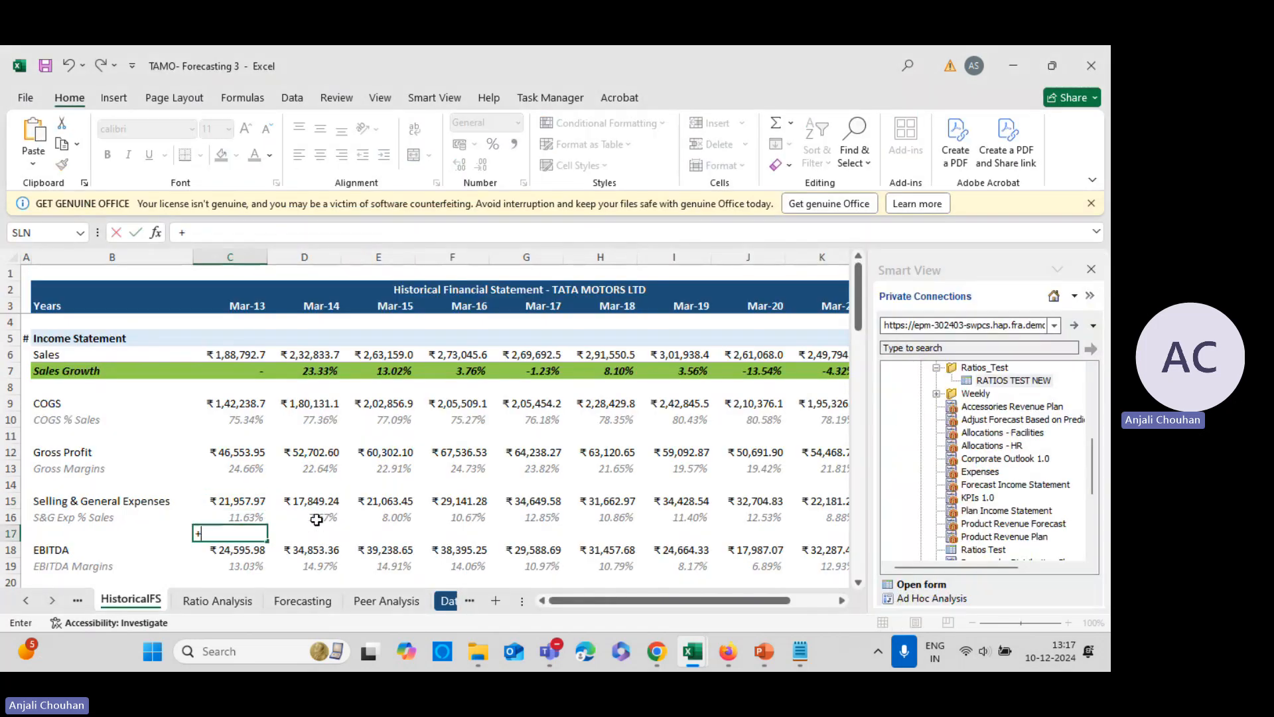
left_click(239, 501)
type("/")
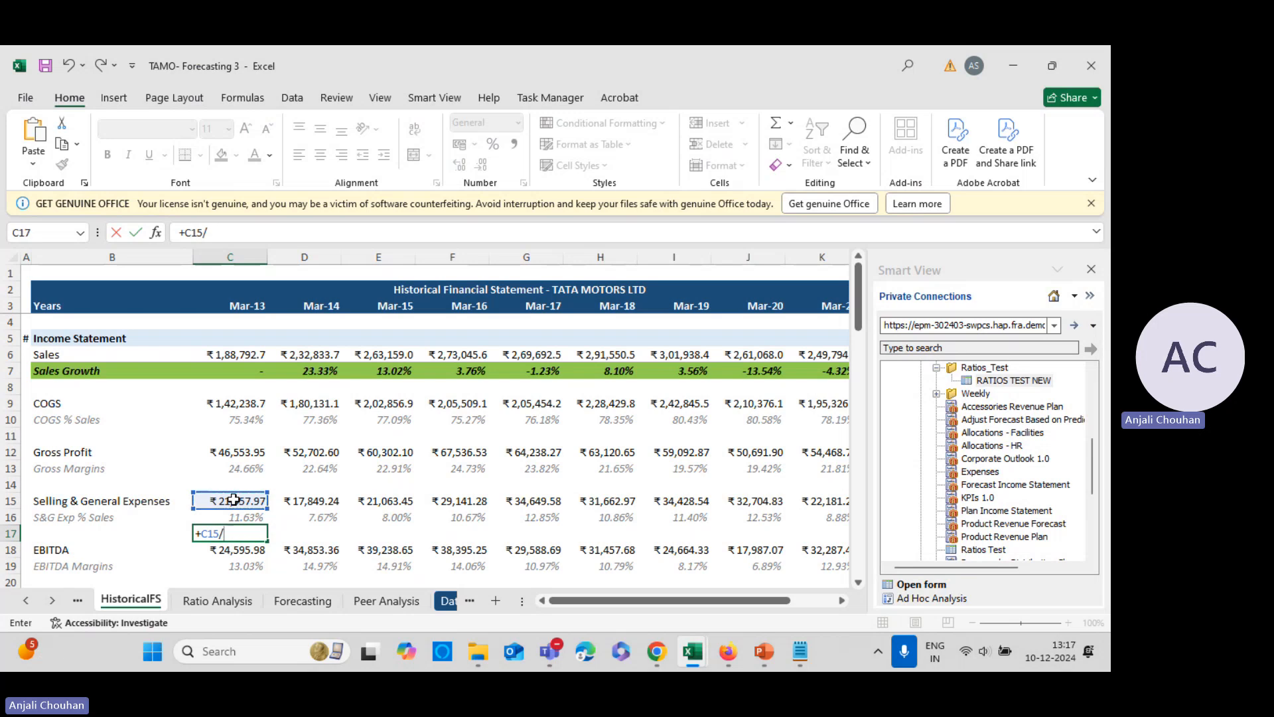
left_click(220, 353)
key("Return")
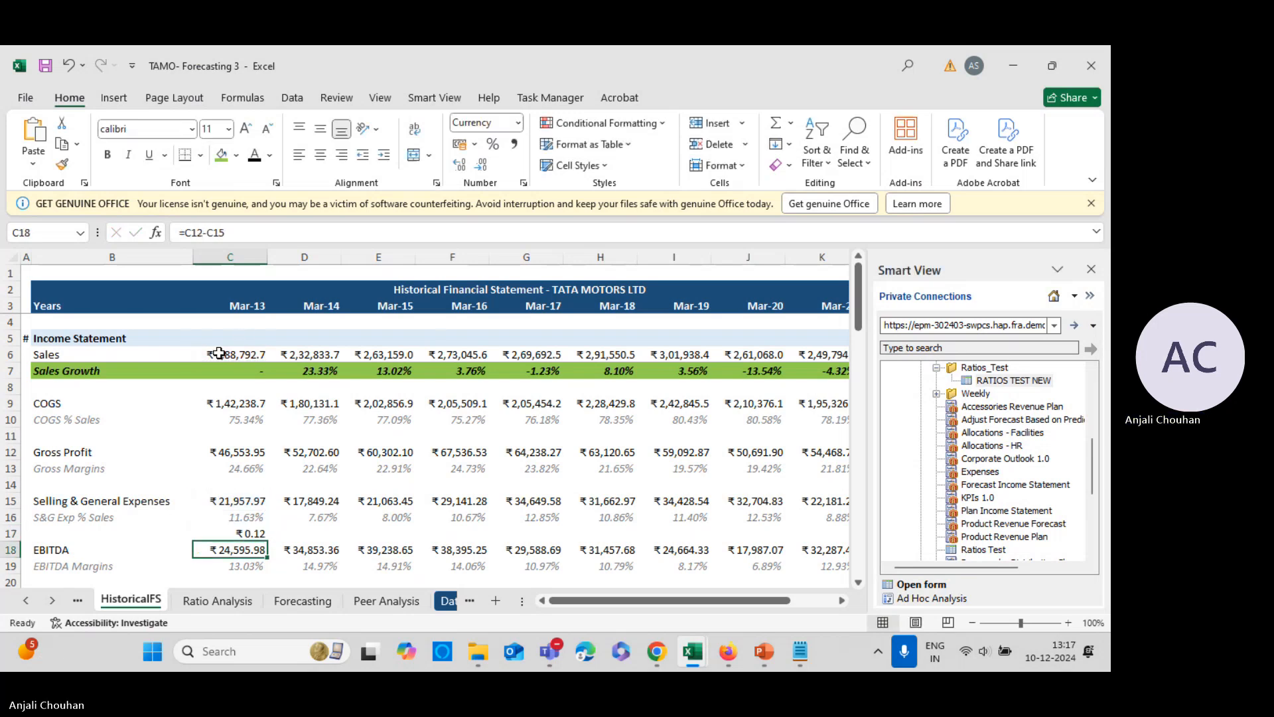
left_click(240, 531)
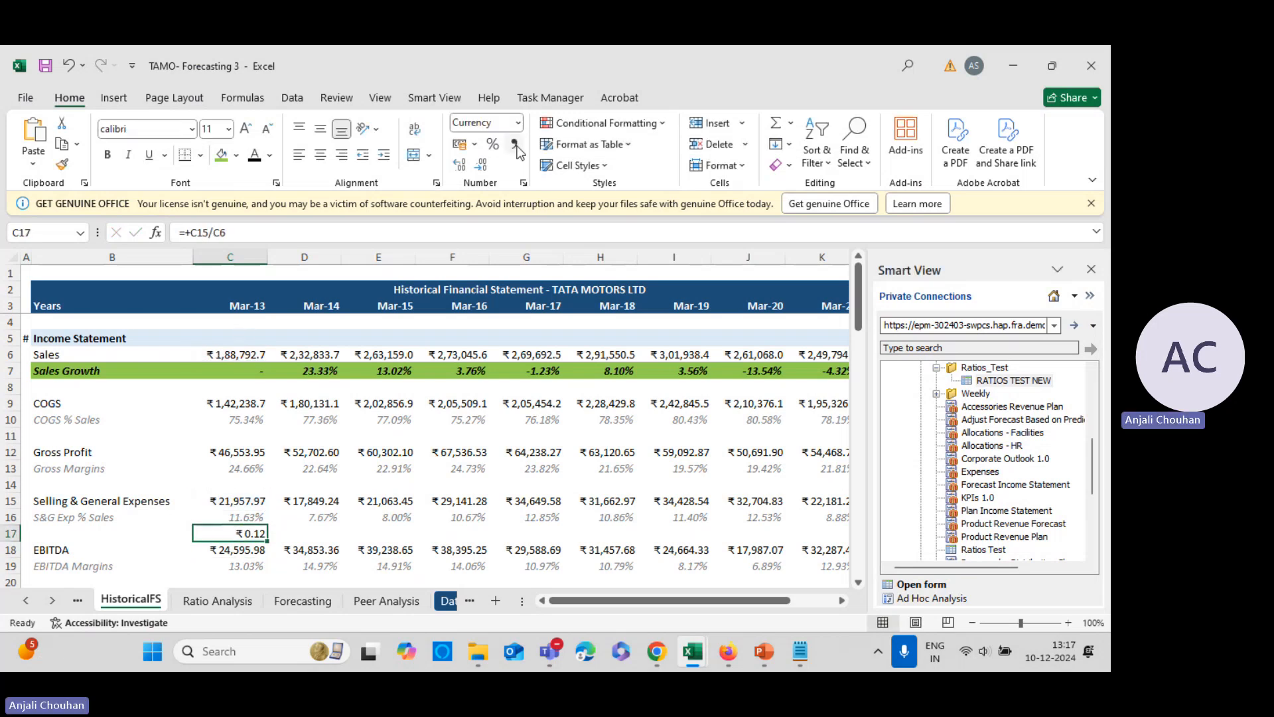
left_click(518, 122)
left_click(514, 428)
- Compare S&G Exp % Sales for FY21 to FY24 in Sheet3 with HistoricalFS, and clear the check formula from cell C17
key("alt+Tab")
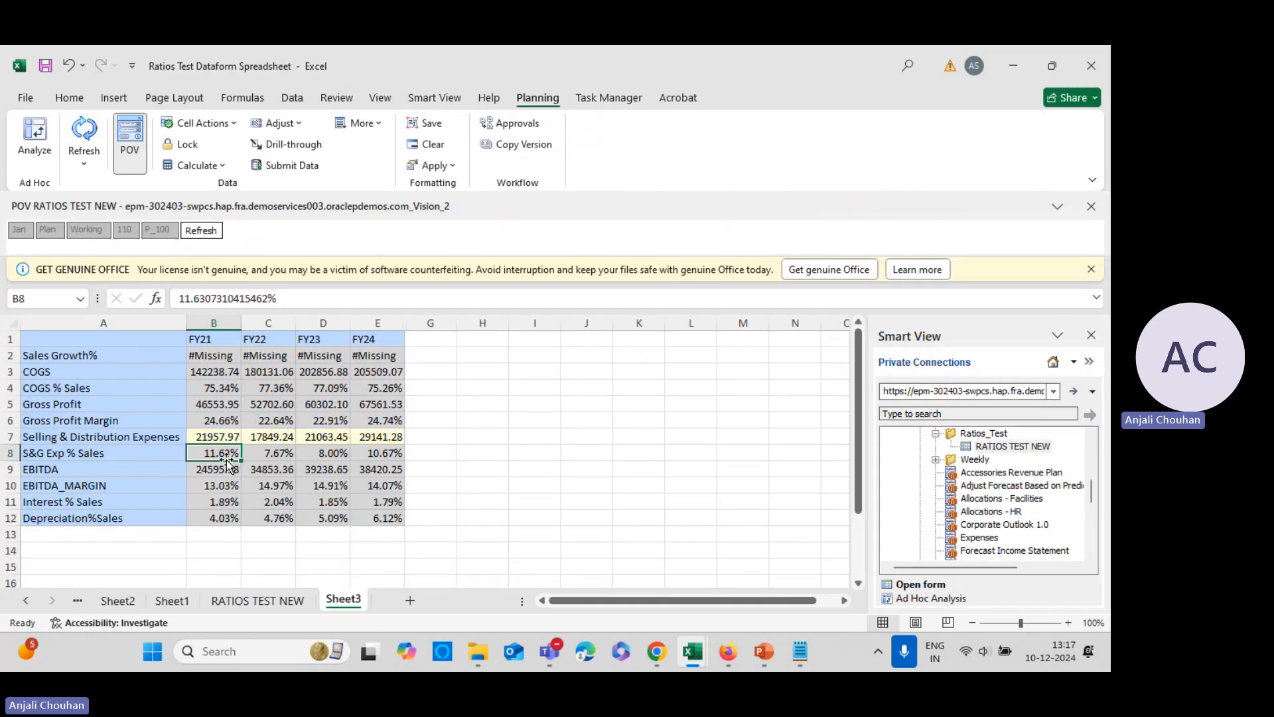
key("alt+Tab")
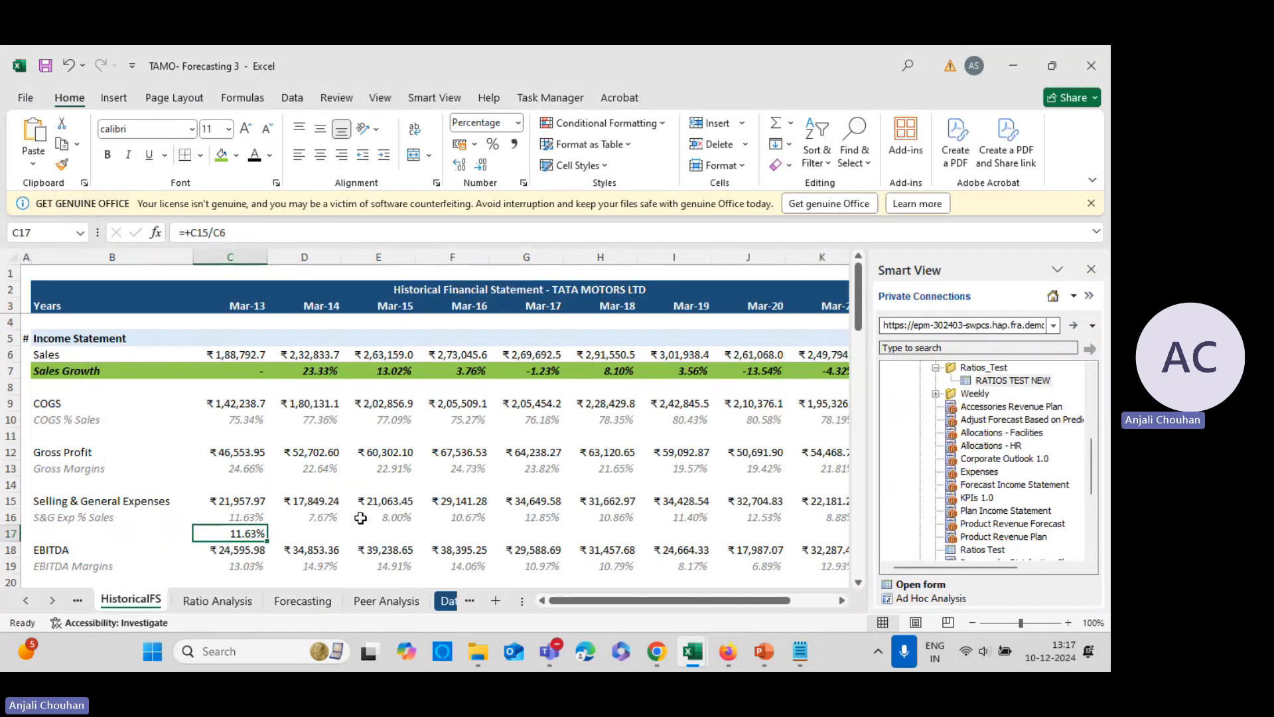
key("alt+Tab")
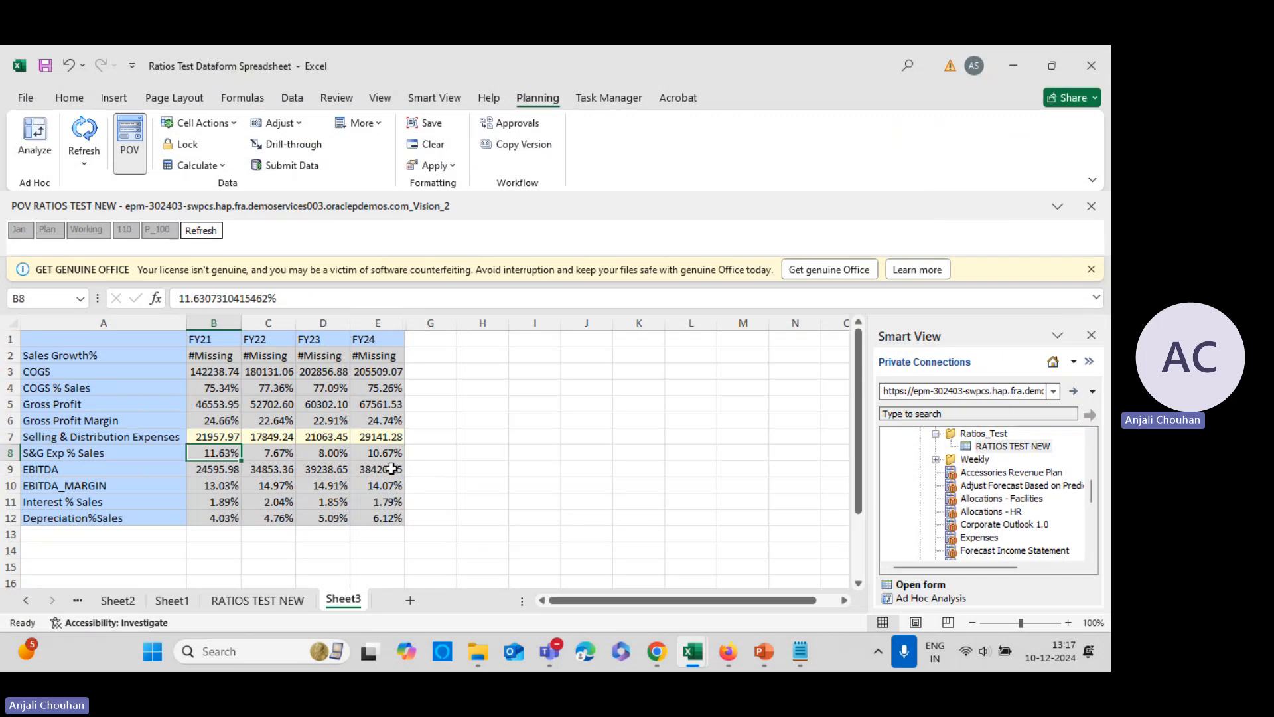
key("alt+Tab")
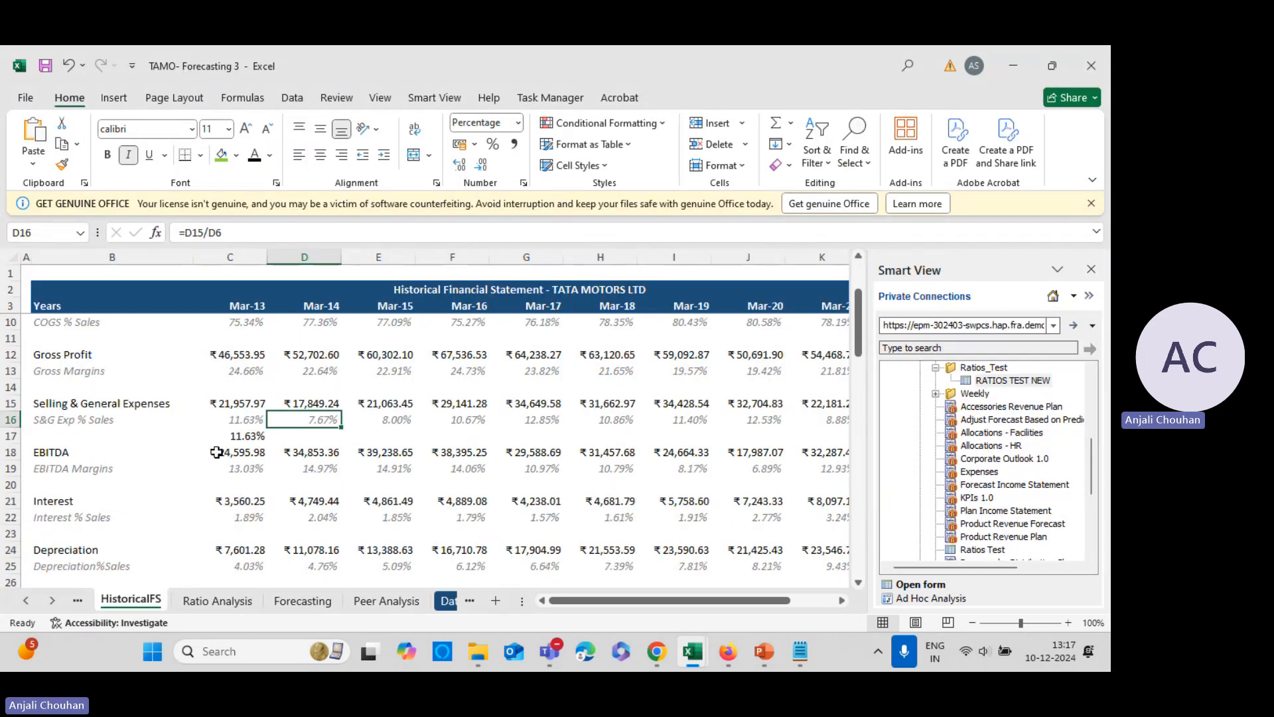
left_click(217, 452)
left_click(266, 436)
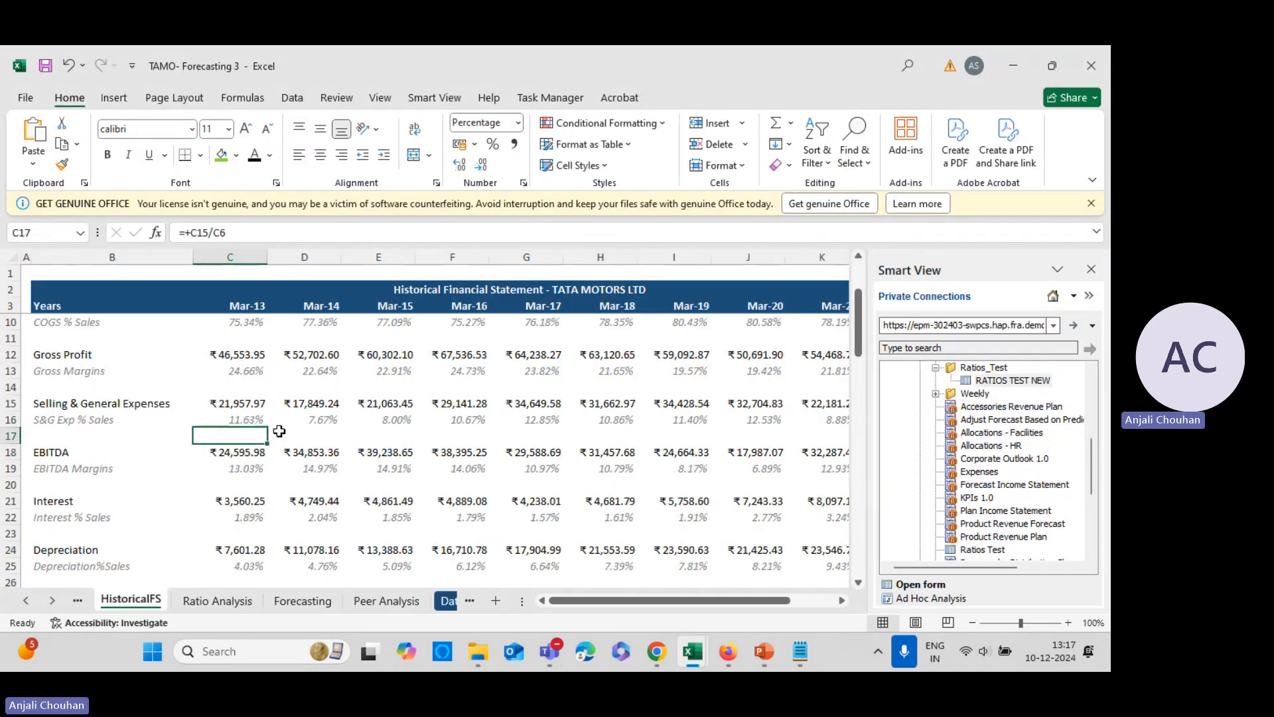
- Compare EBITDA for FY21 to FY24 in Sheet3 with Mar-13 to Mar-16 in HistoricalFS, inspecting the source formulas
left_click(288, 455)
left_click(201, 452)
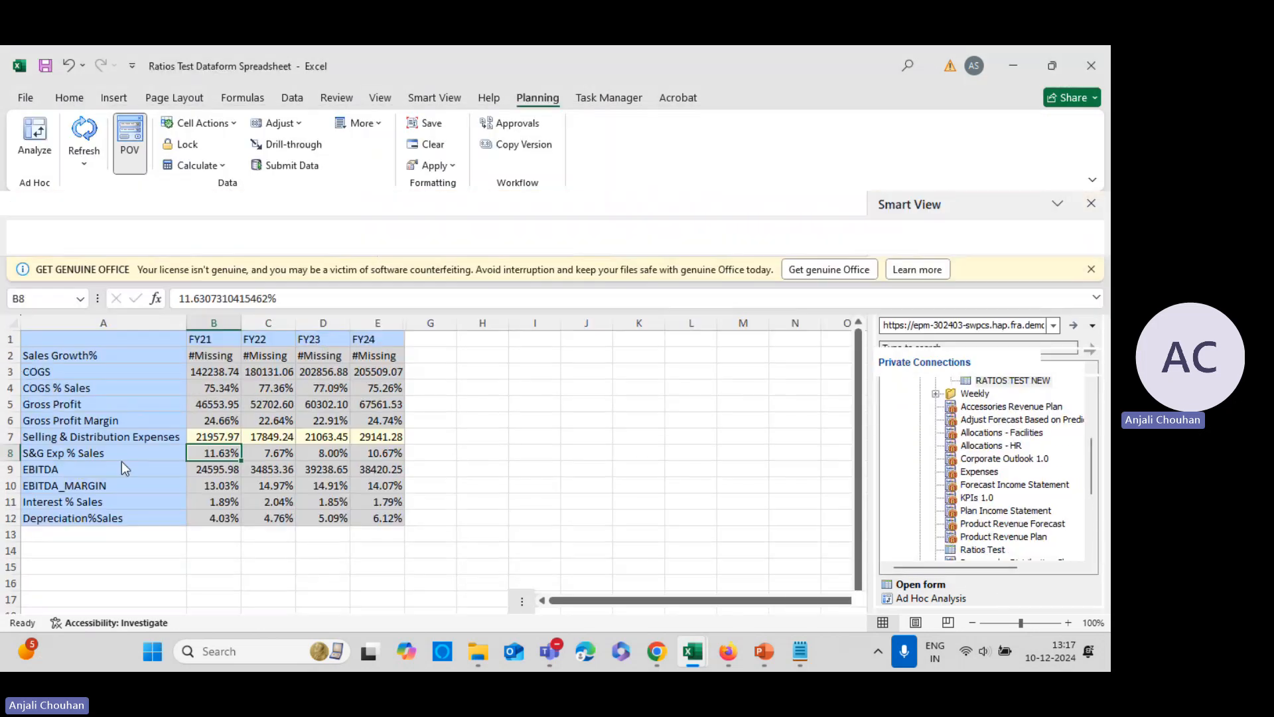
left_click(205, 472)
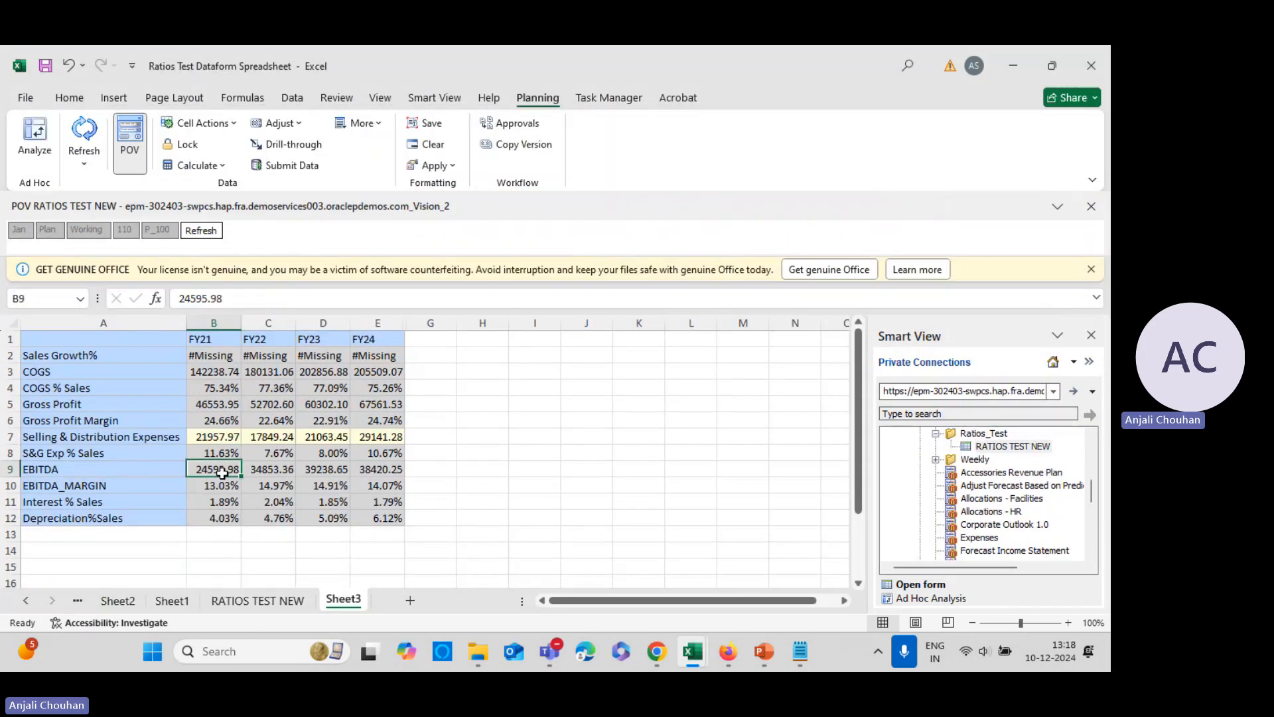
left_click(283, 469)
left_click(317, 468)
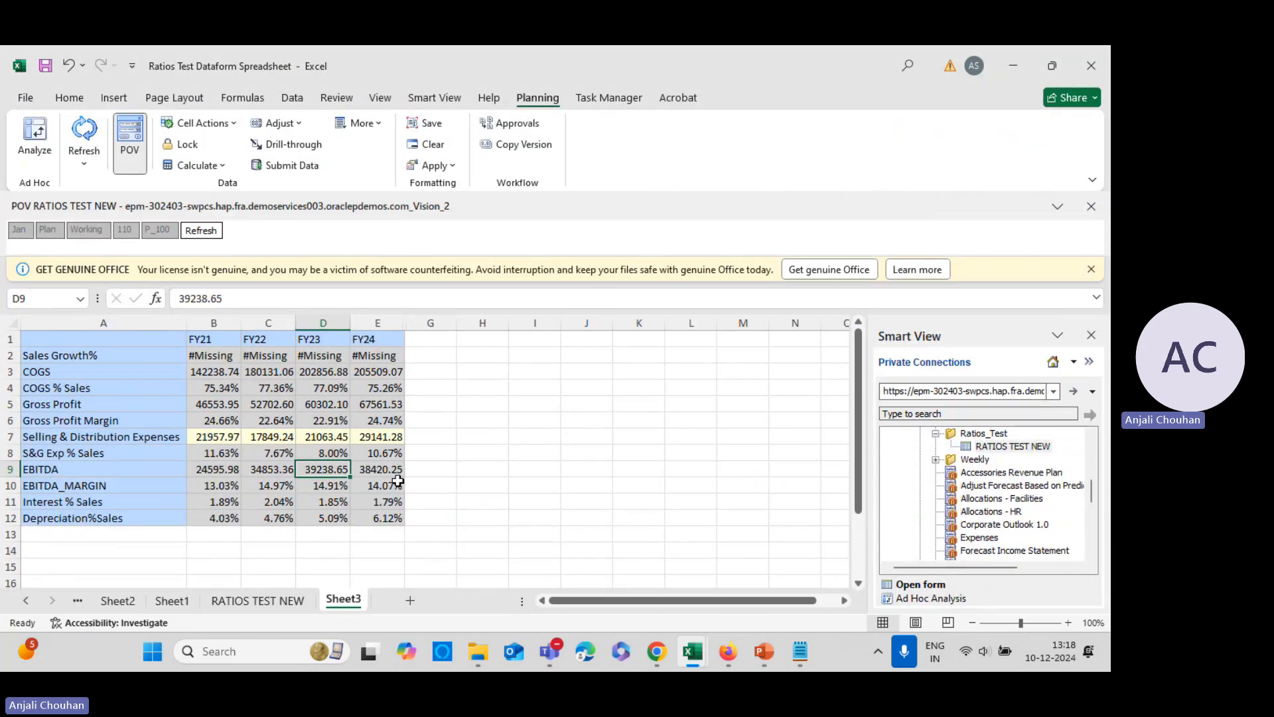
key("alt+Tab")
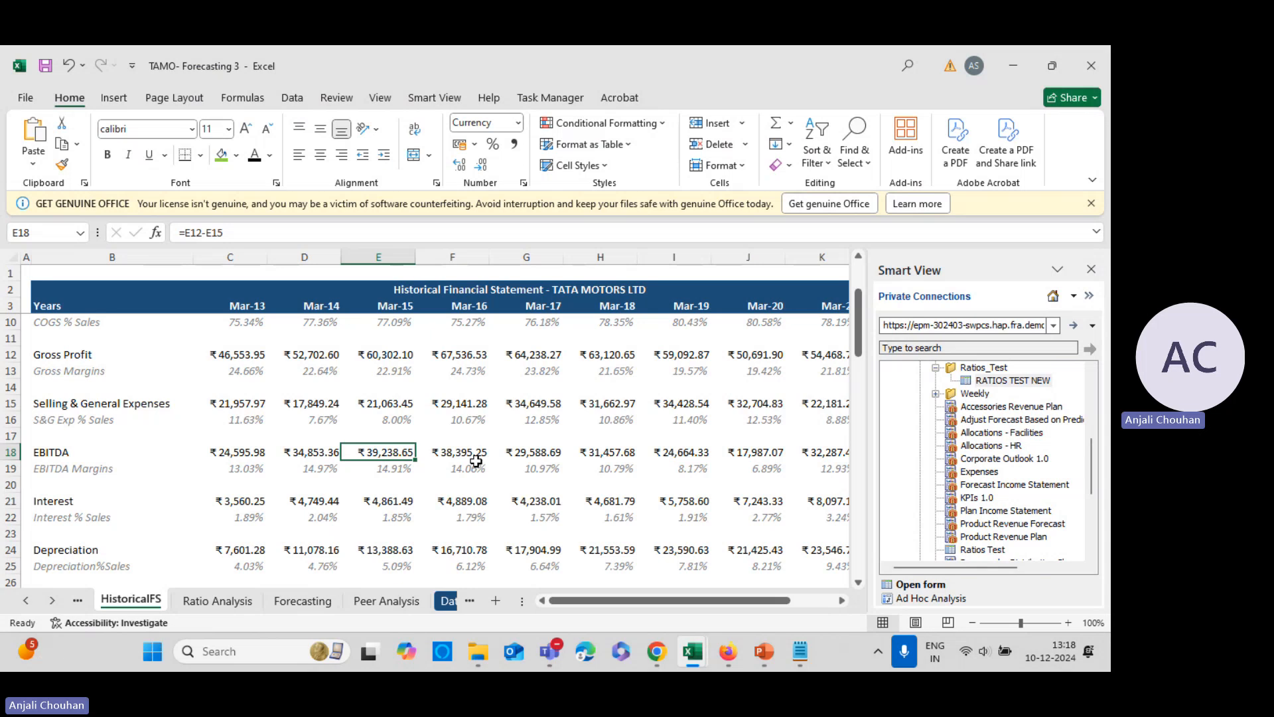
key("alt+Tab")
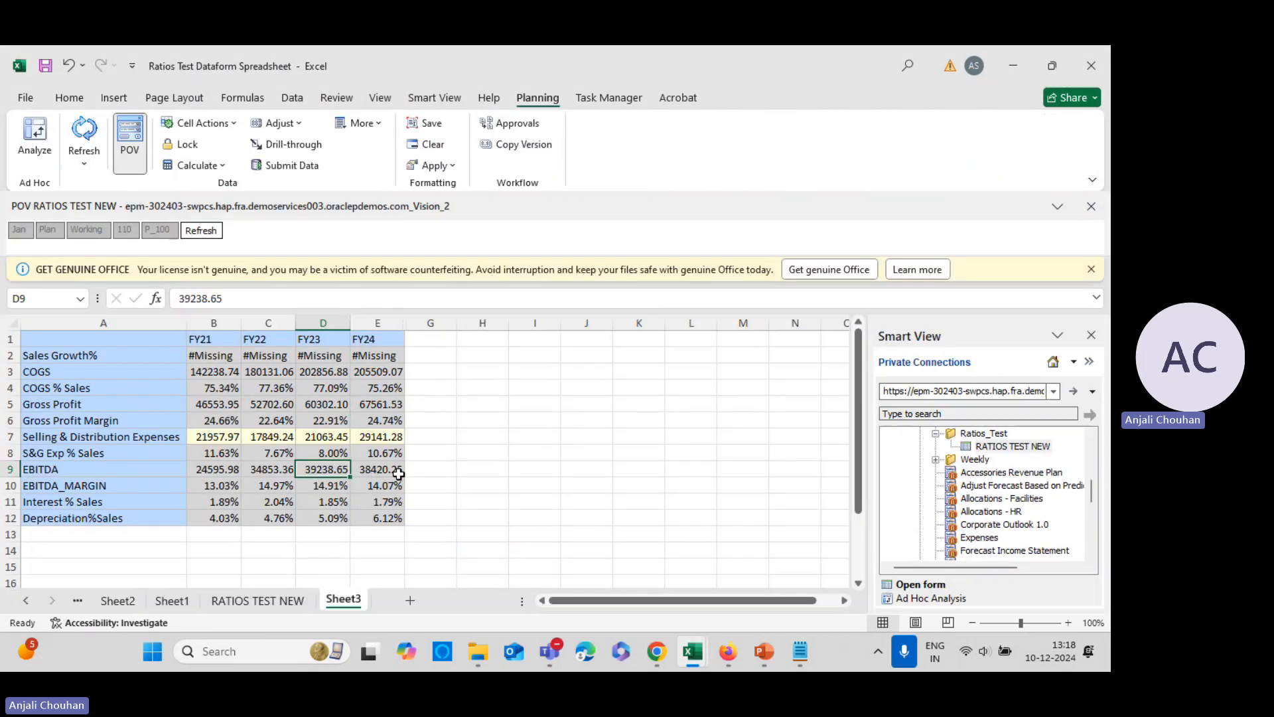
left_click(393, 472)
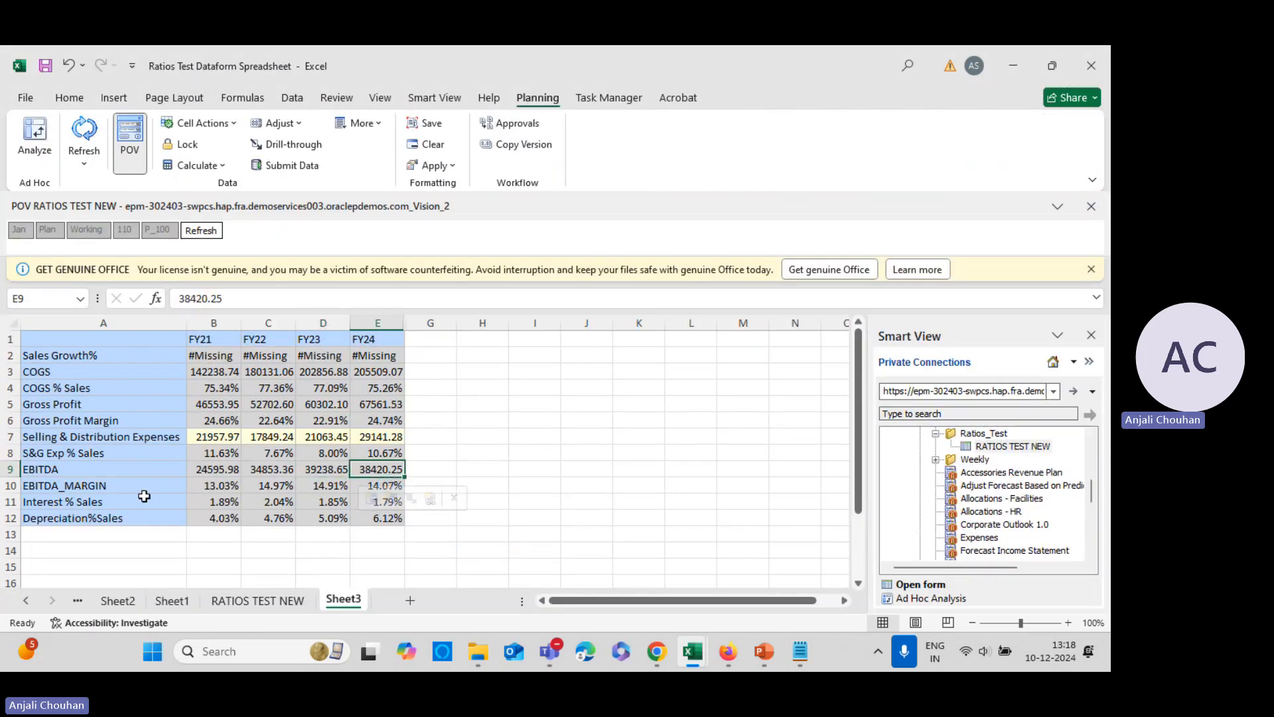
- Compare EBITDA_MARGIN for FY21 to FY24 in Sheet3 with HistoricalFS EBITDA Margins for Mar-13 to Mar-16, inspecting the Mar-13 formula
left_click(206, 487)
key("alt+Tab")
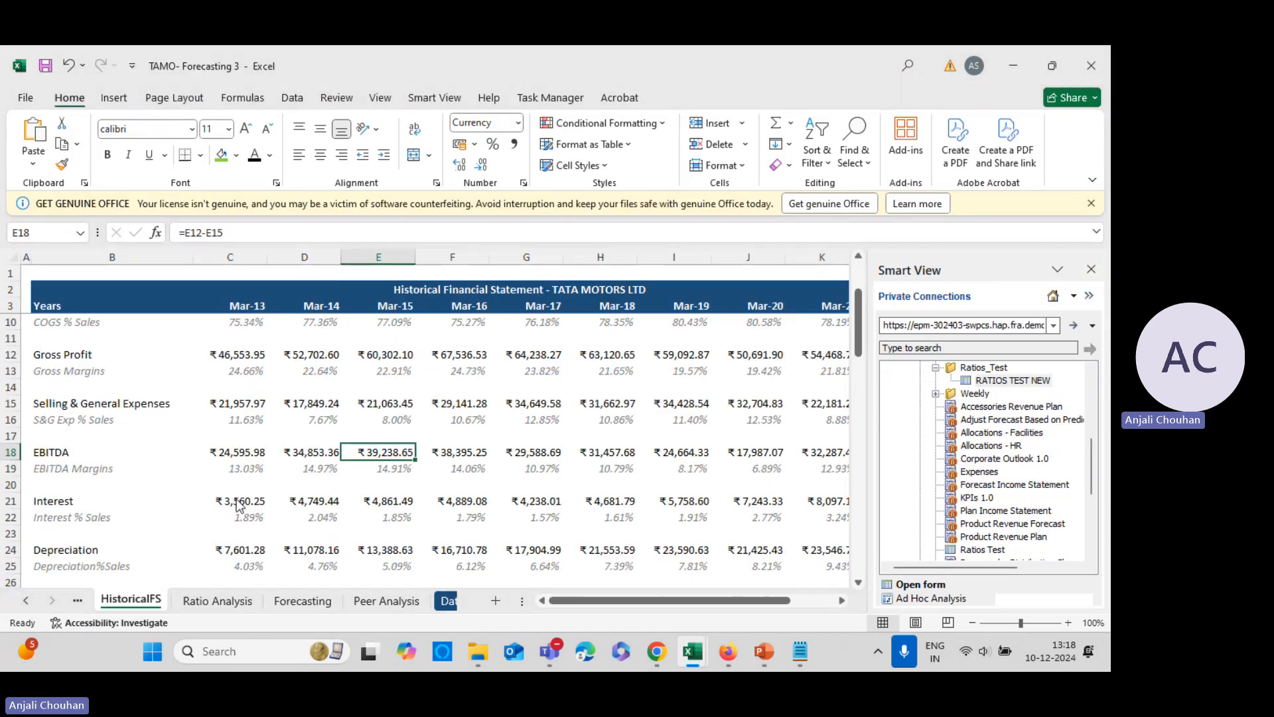
left_click(255, 470)
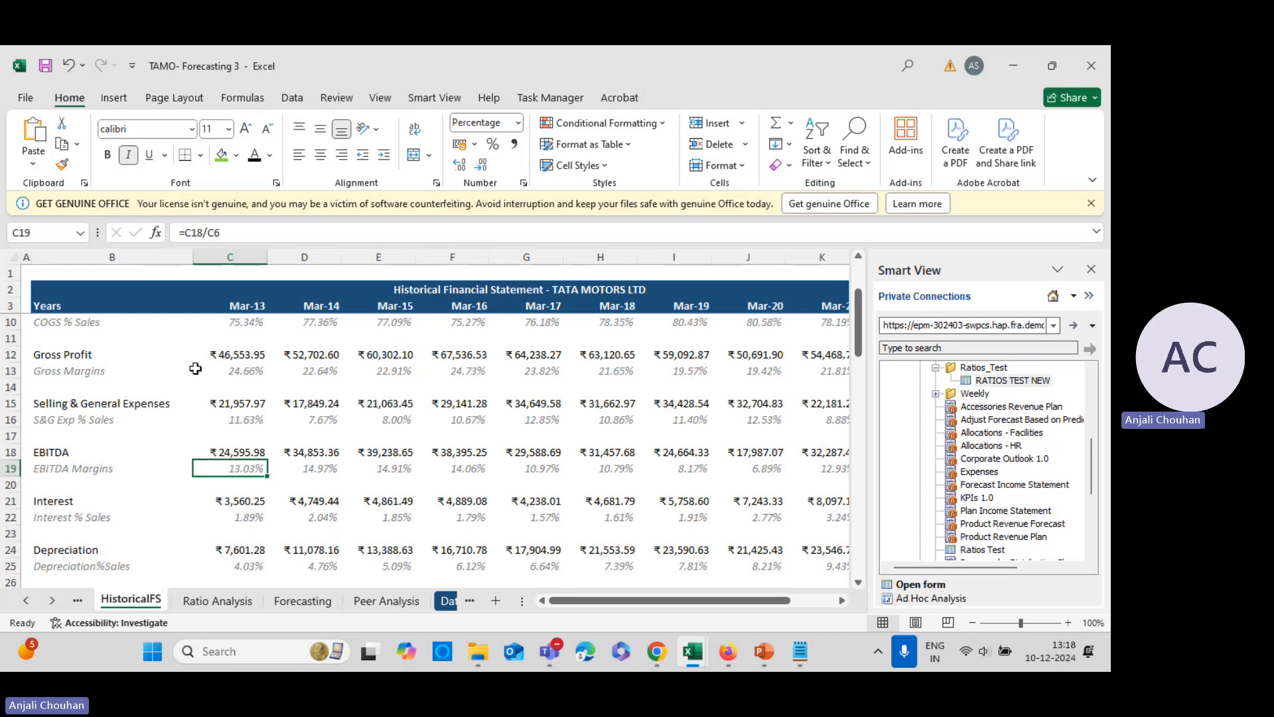
key("alt+Tab")
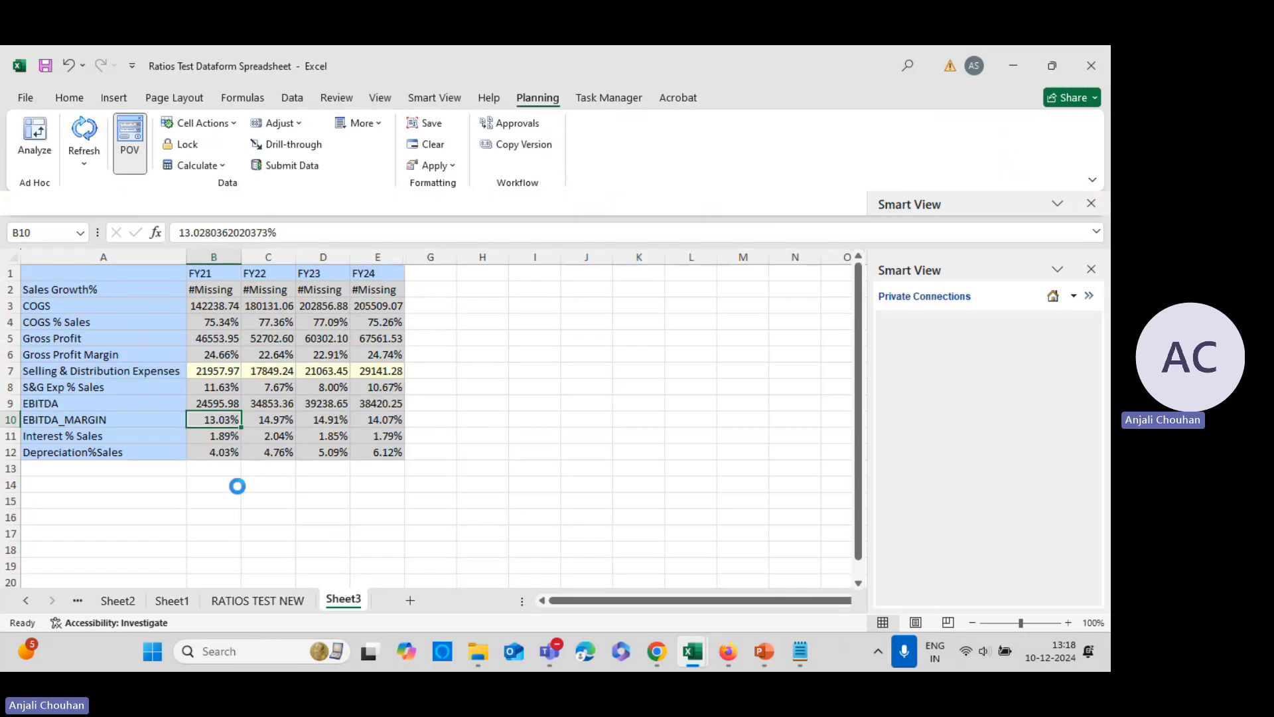
key("alt+Tab")
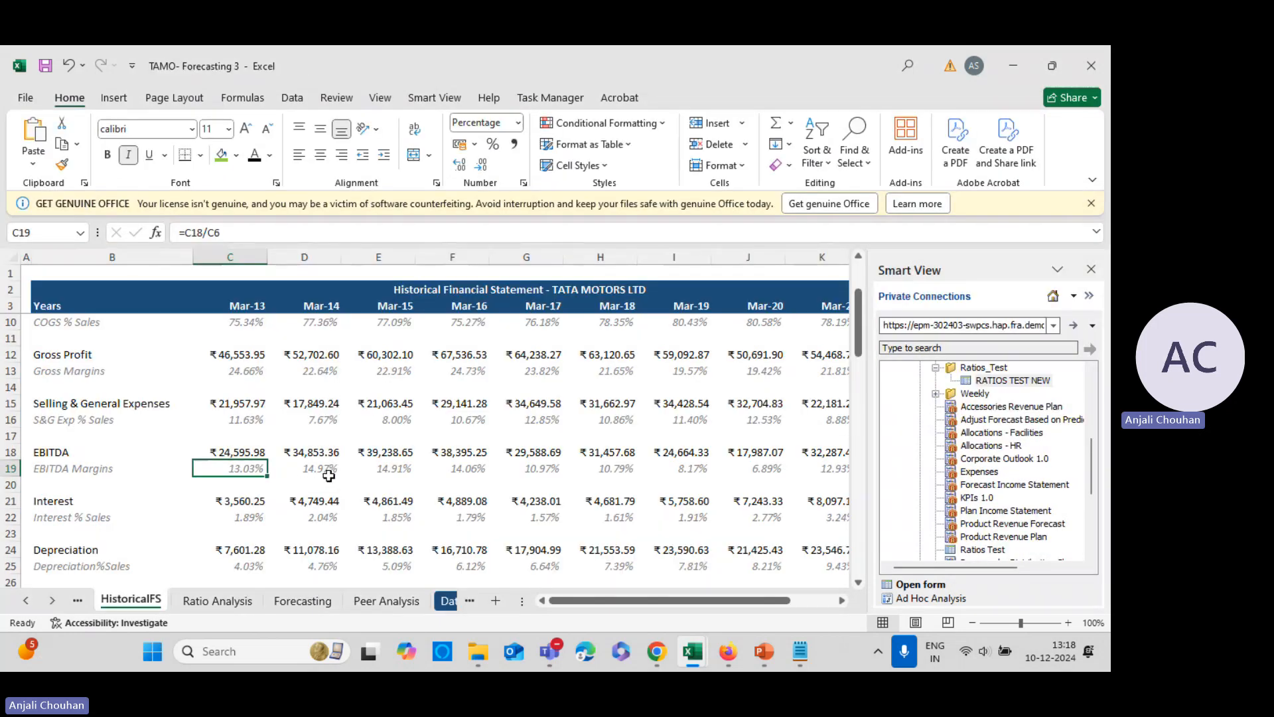
key("alt+Tab")
key("alt+Tab")
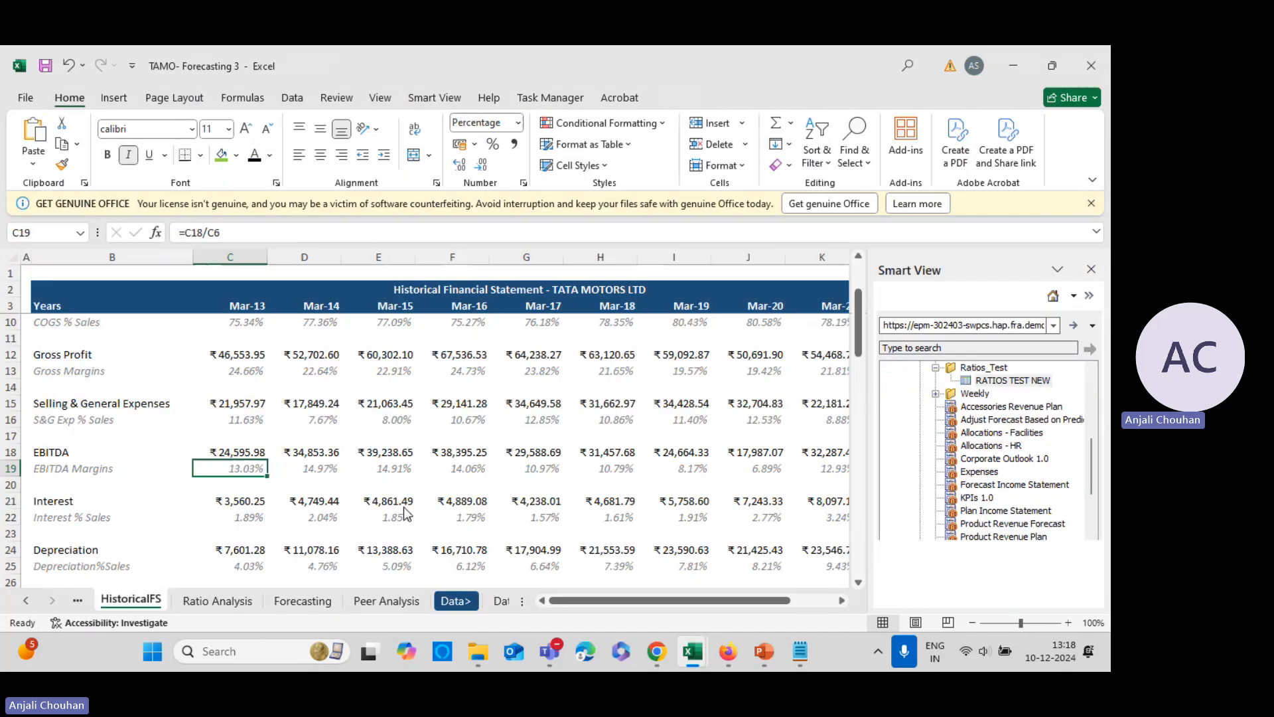
key("alt+Tab")
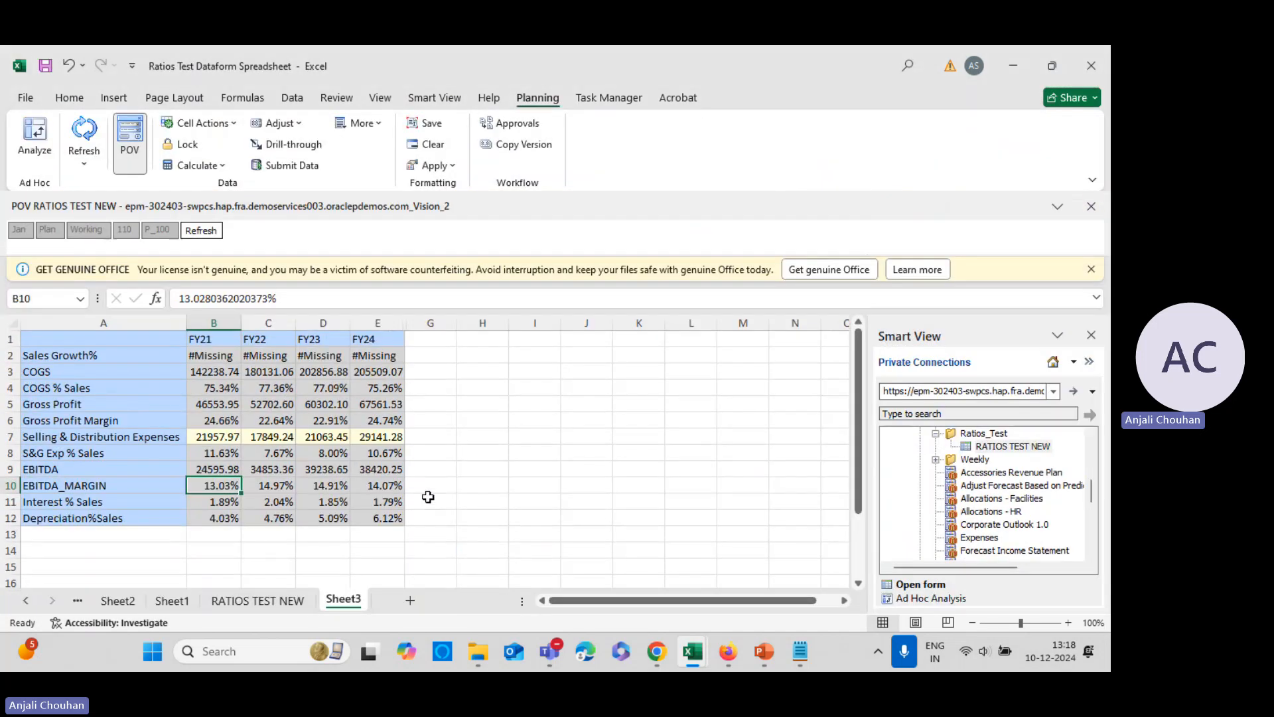
key("alt+Tab")
key("alt+Tab")
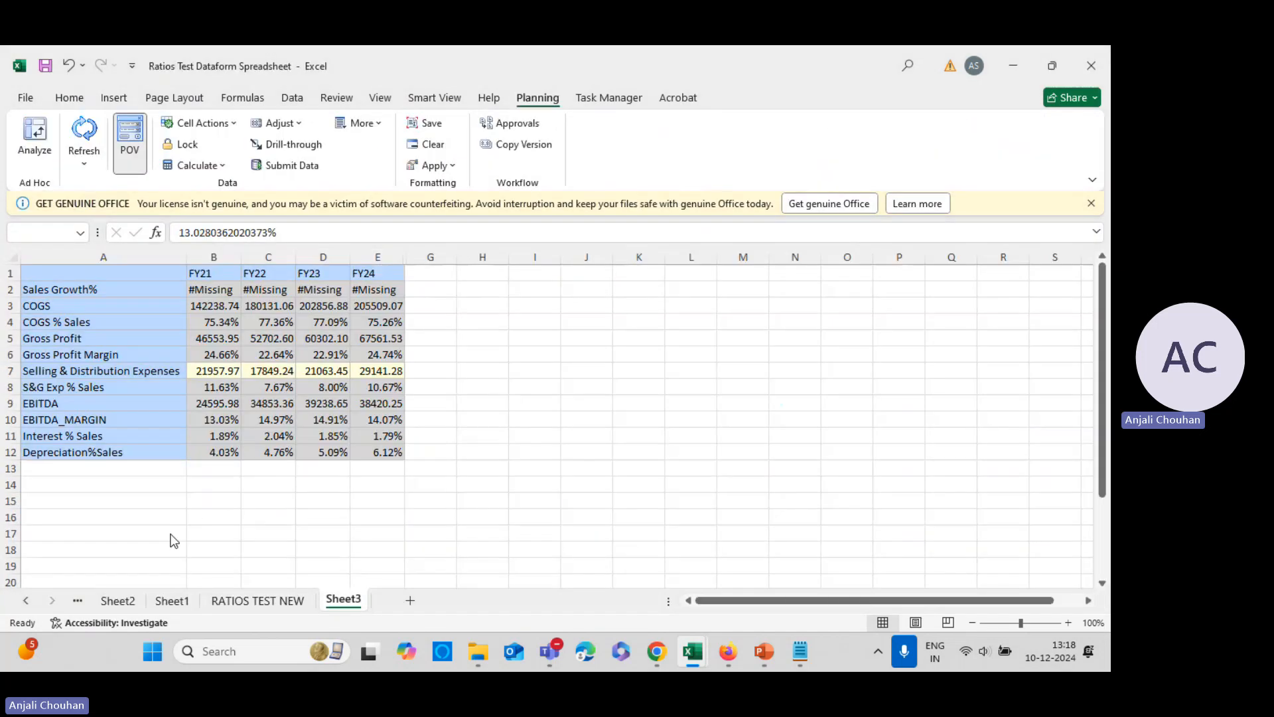
- Trace the Mar-13 Interest value in HistoricalFS to the Interest row of Data Sheet, leaving the existing data unreplaced
key("alt+Tab")
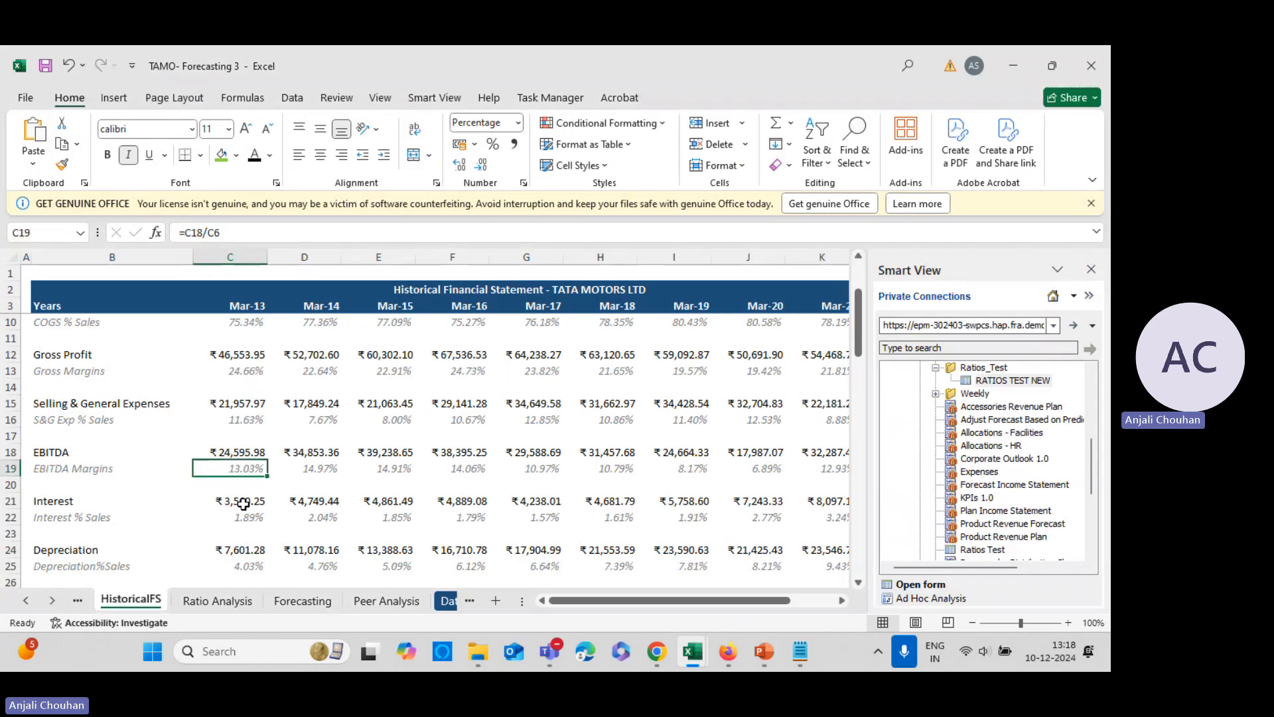
left_click(243, 504)
left_click(448, 601)
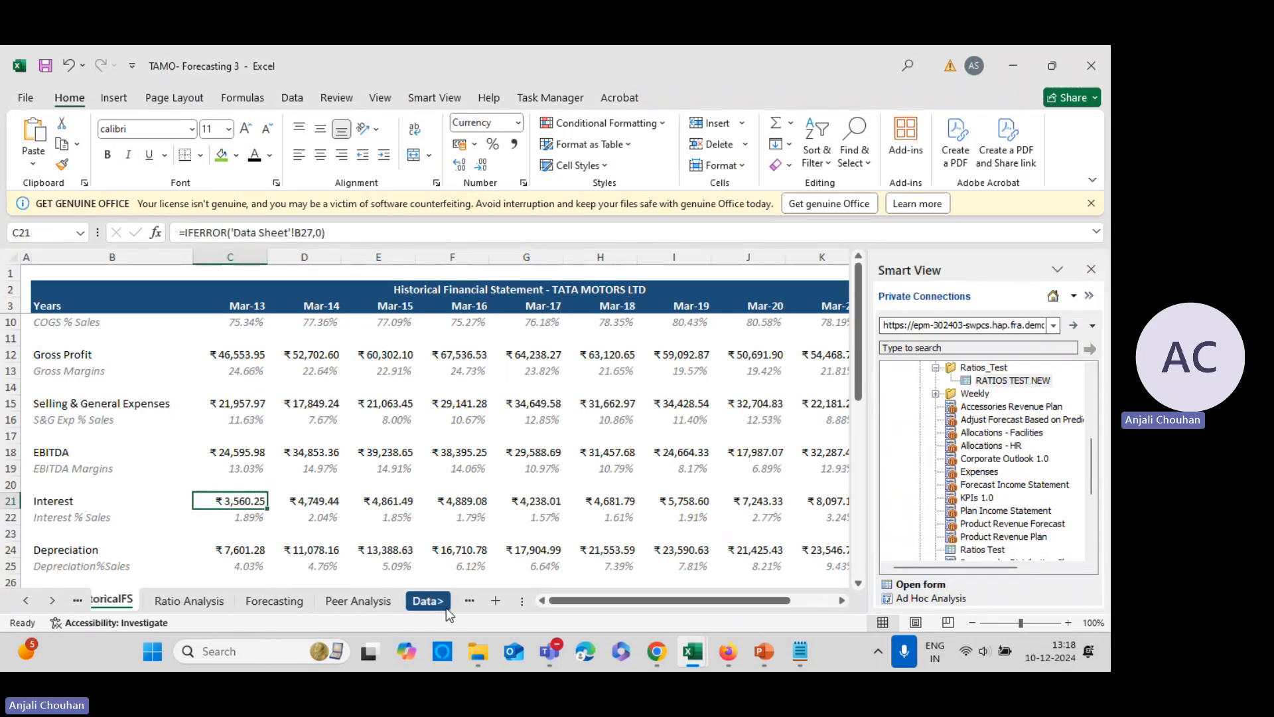
left_click(443, 601)
scroll(106, 531, "down", 5)
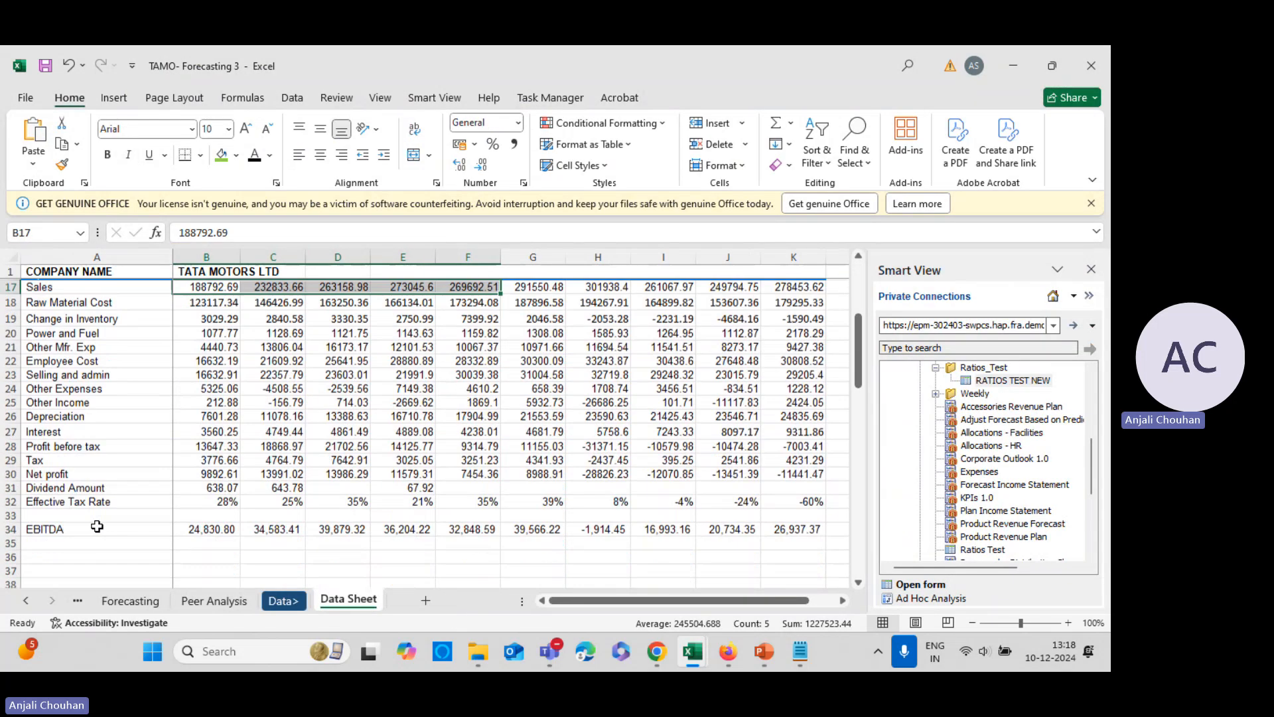
left_click_drag(93, 431, 613, 431)
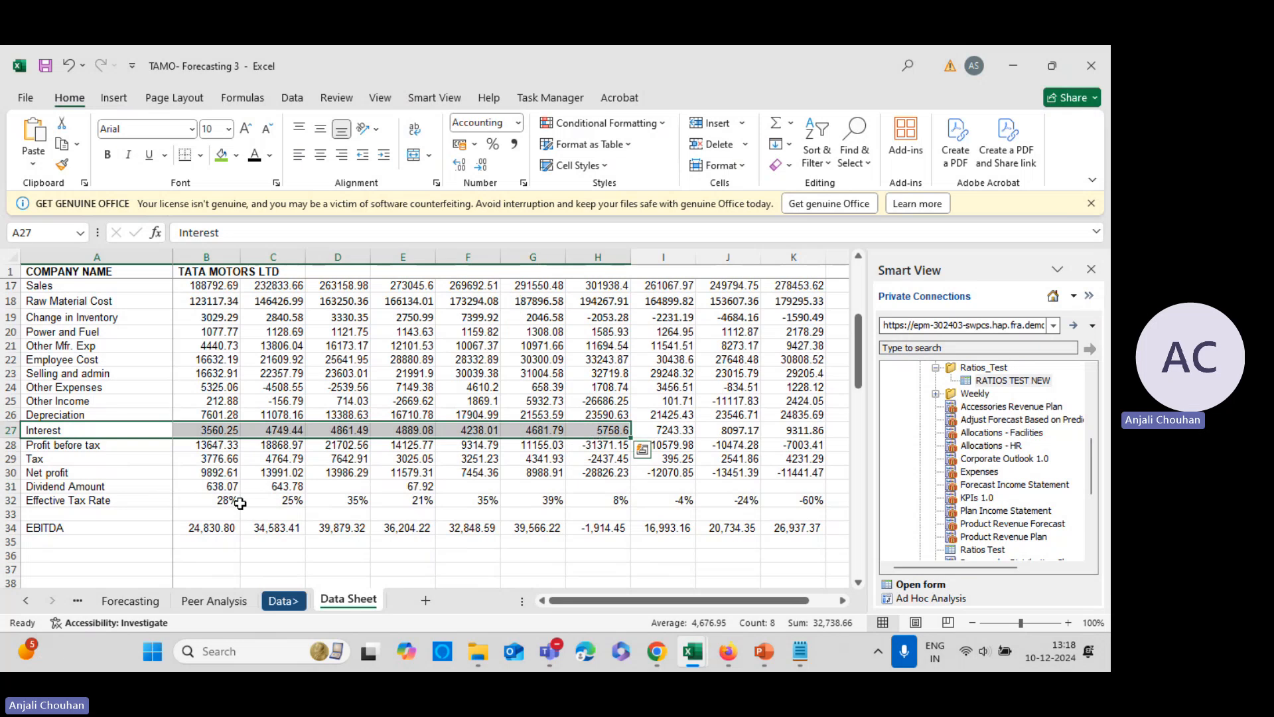
left_click_drag(163, 424, 162, 417)
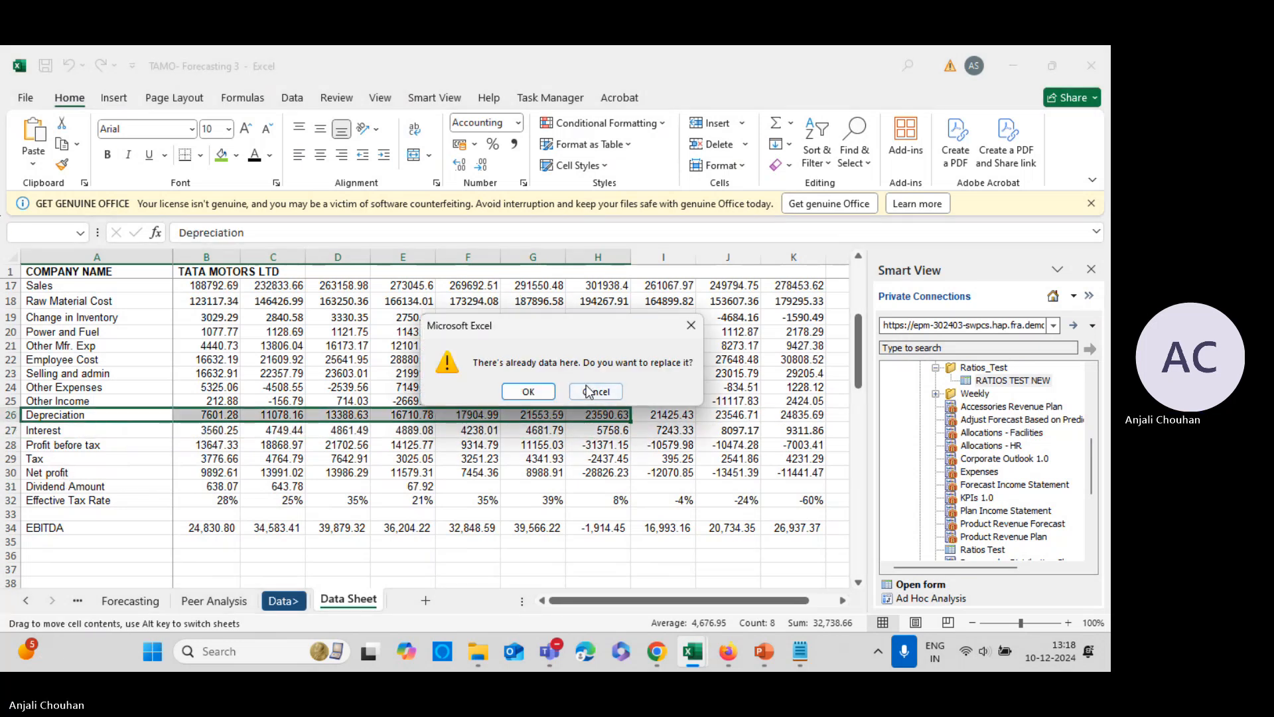
left_click(596, 388)
- Return to HistoricalFS and inspect the Mar-13 Interest % Sales formula
left_click(77, 600)
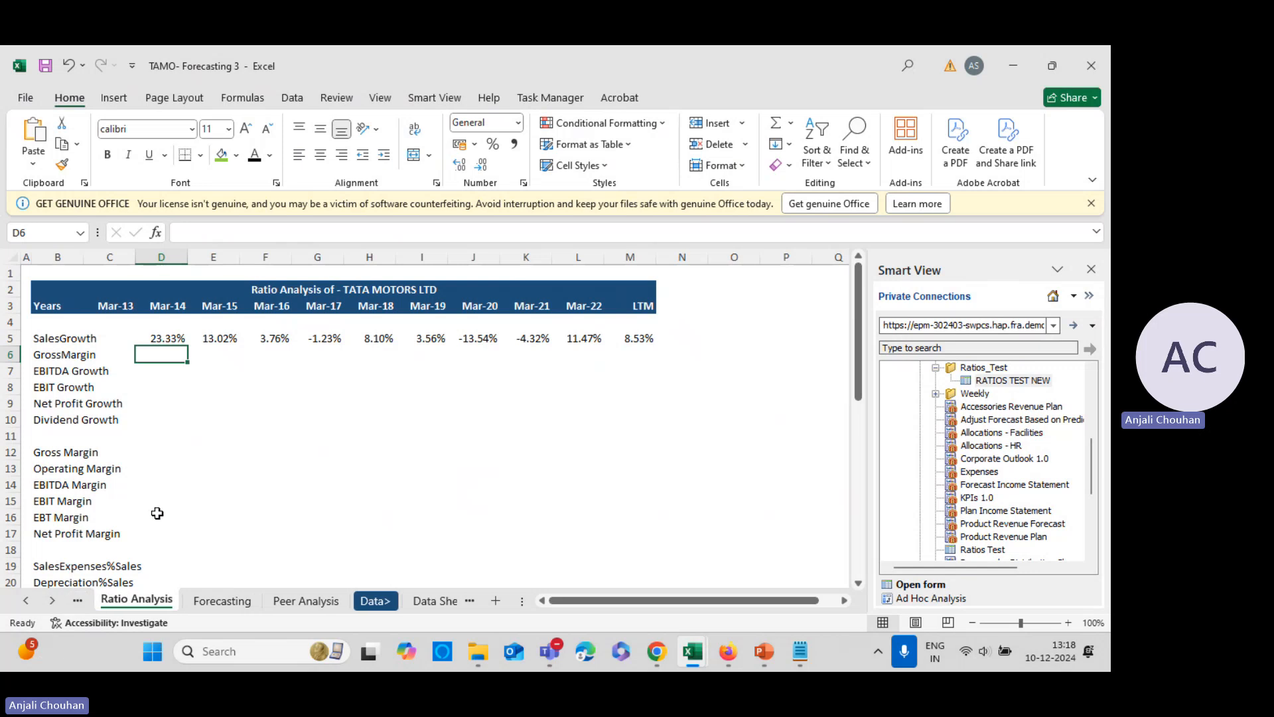
left_click(78, 600)
scroll(139, 531, "down", 3)
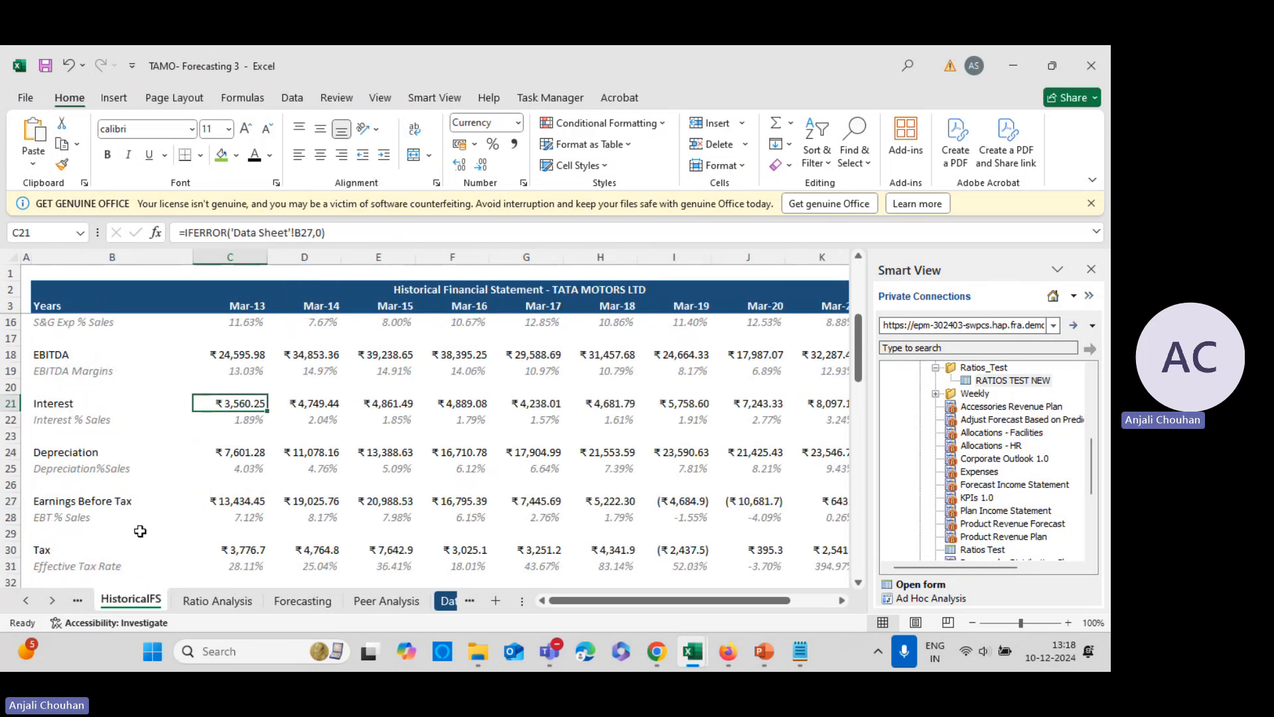
scroll(199, 524, "down", 1)
scroll(240, 506, "up", 3)
left_click(245, 470)
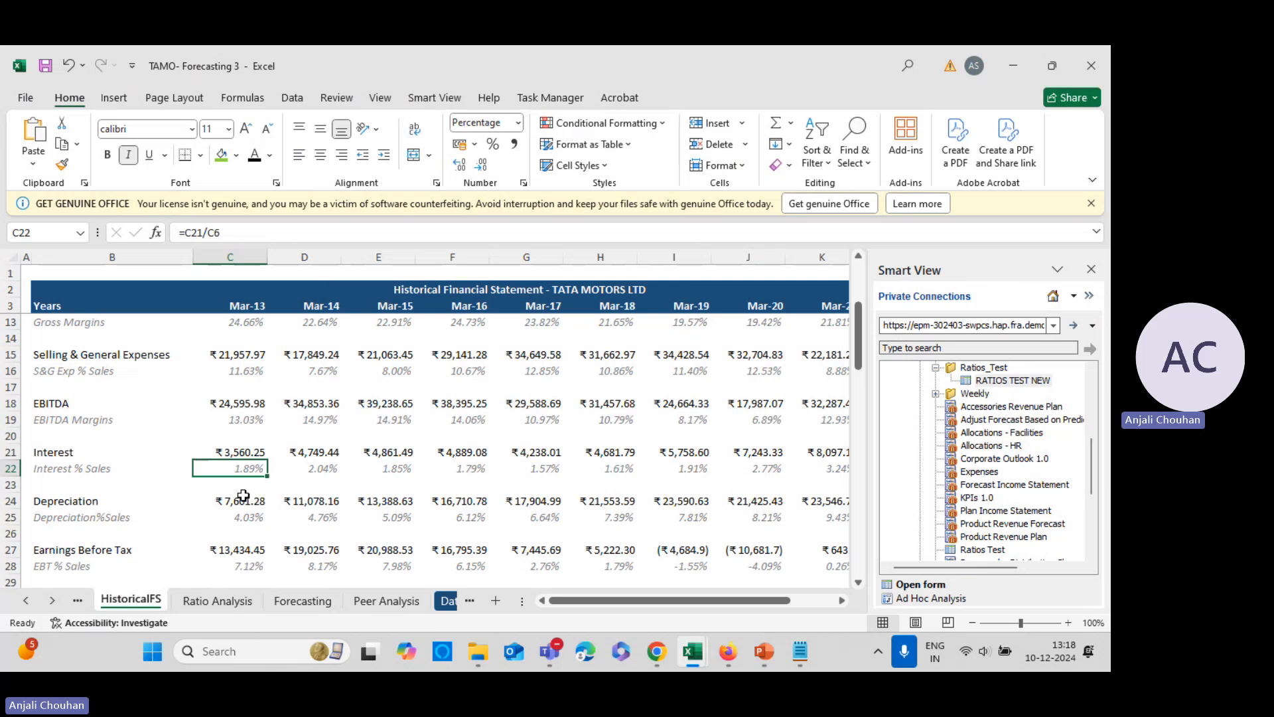
- Compare Interest % Sales for FY21 to FY24 in Sheet3 with HistoricalFS Interest % Sales for Mar-13 to Mar-16
key("alt+Tab")
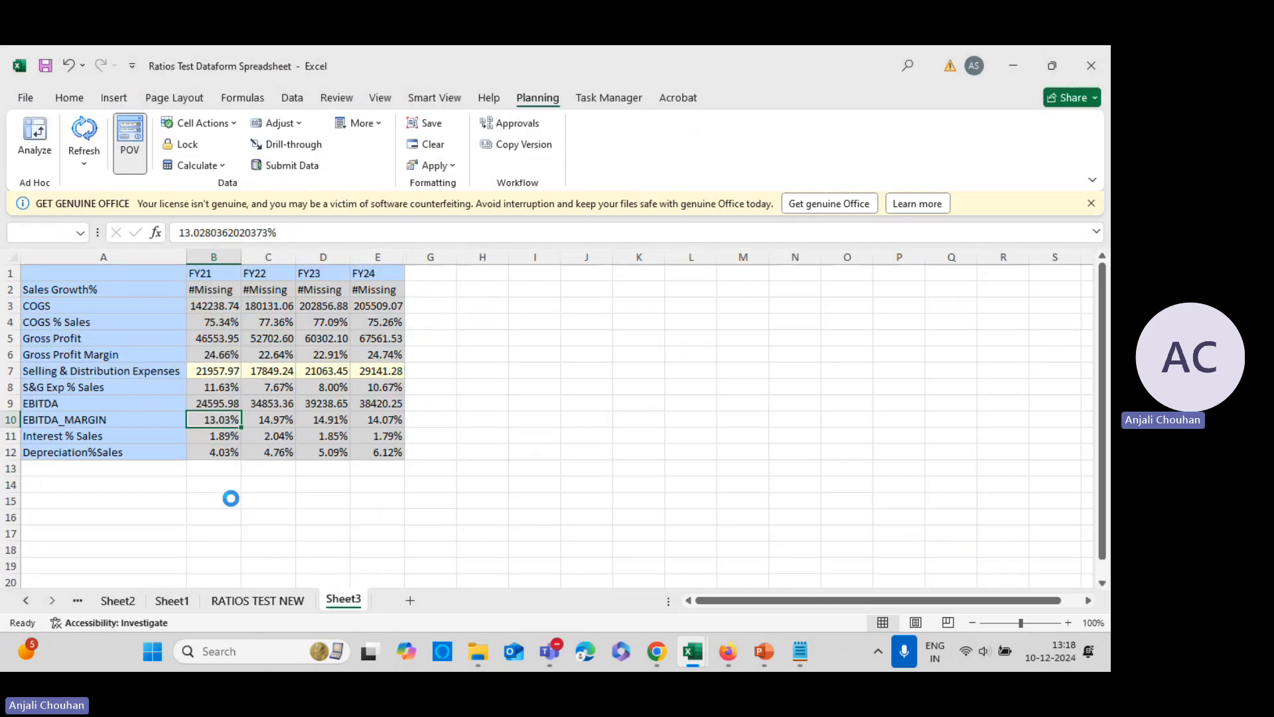
left_click(228, 502)
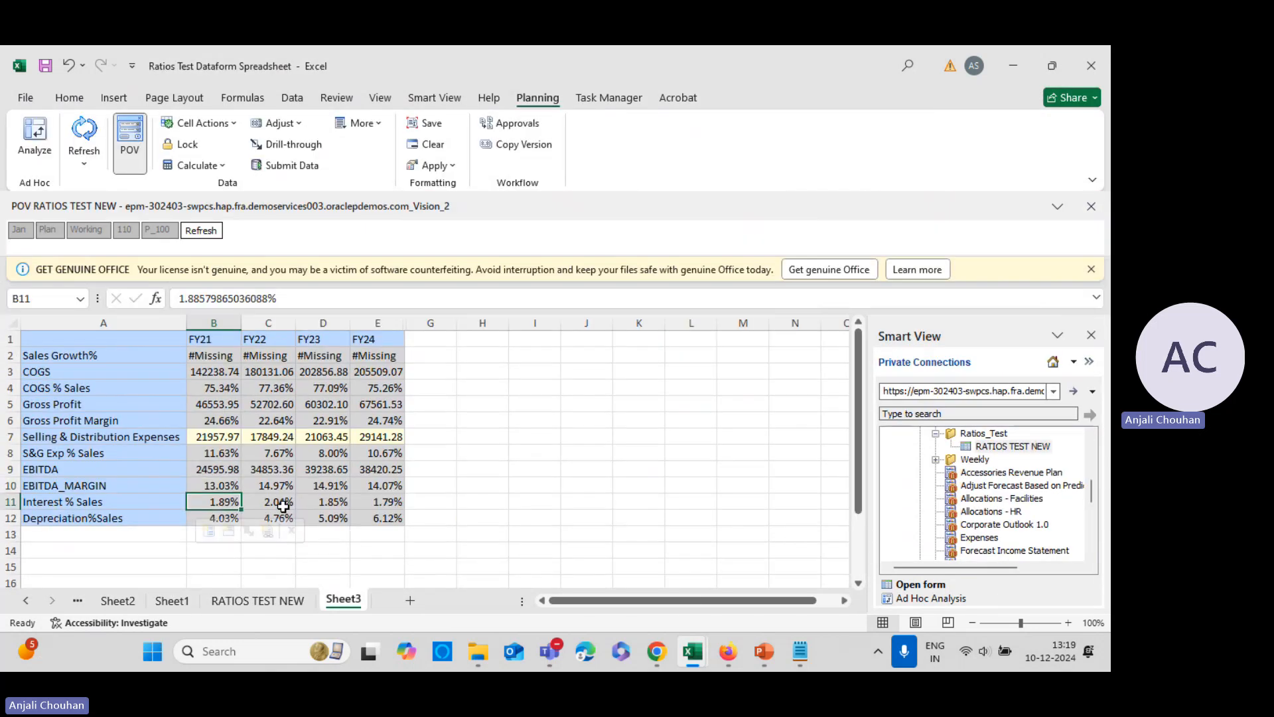
key("alt+Tab")
key("alt+Tab")
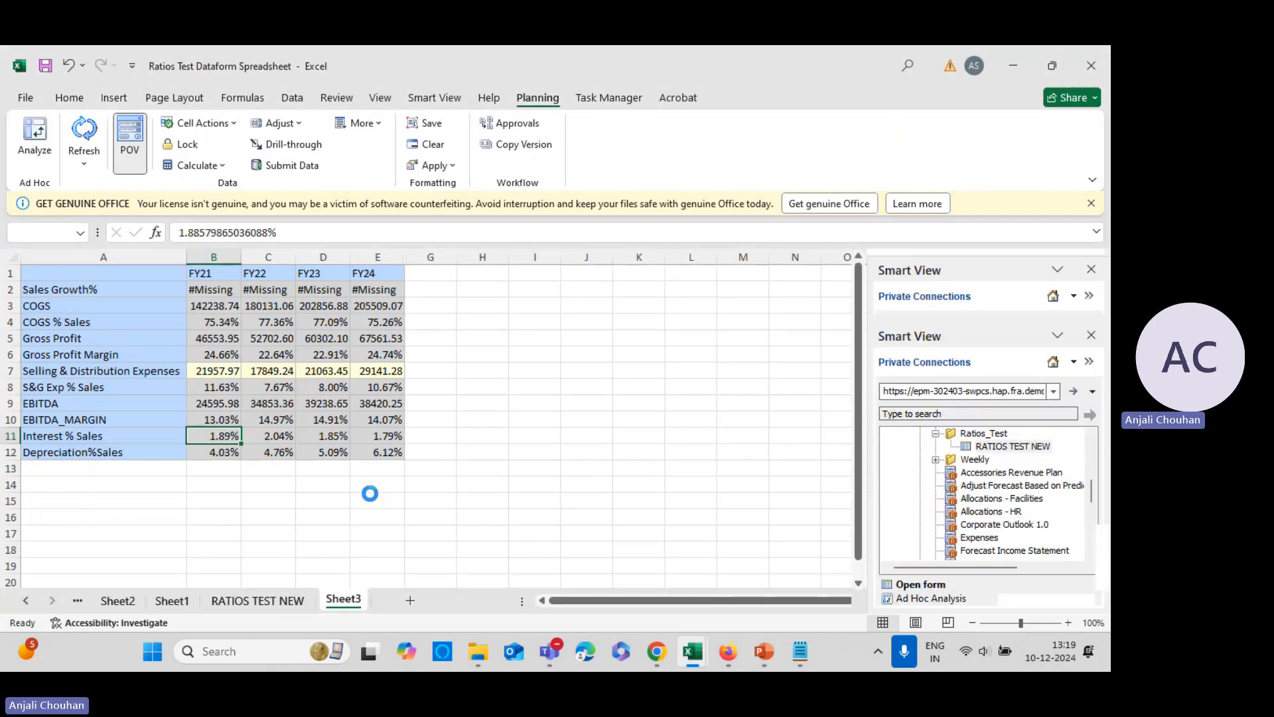
key("alt+Tab")
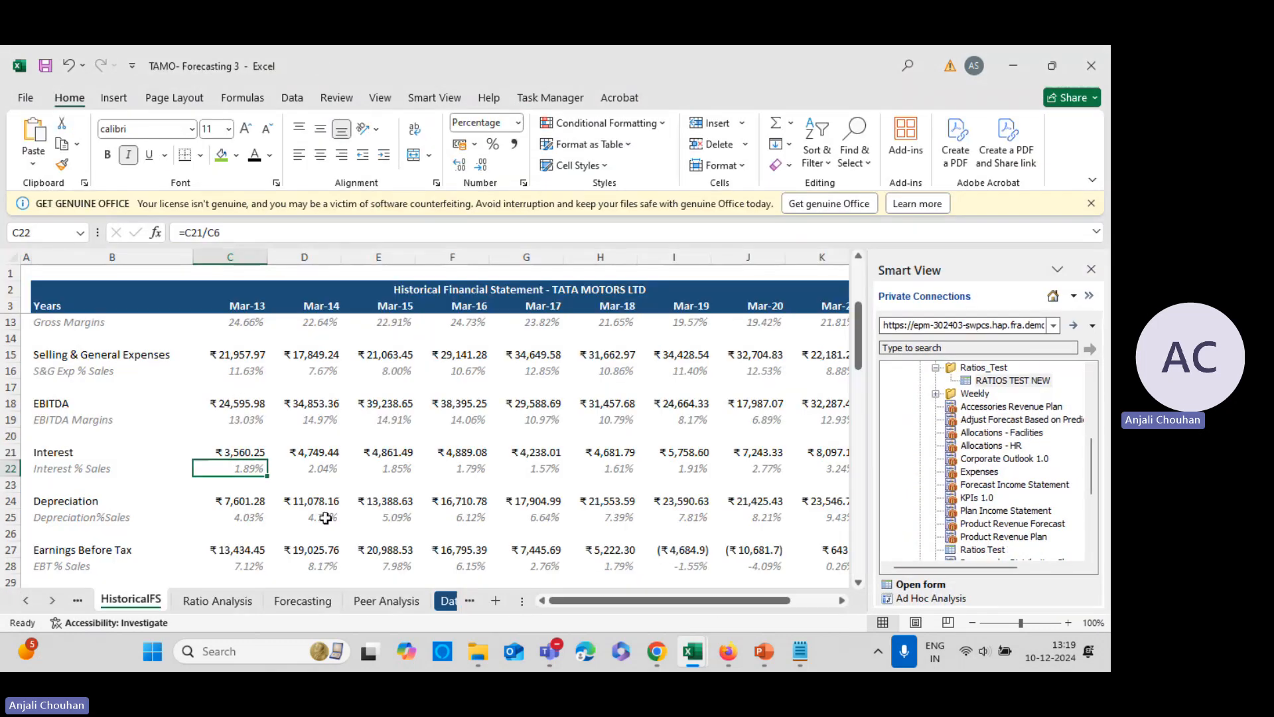
key("alt+Tab")
key("alt+Tab")
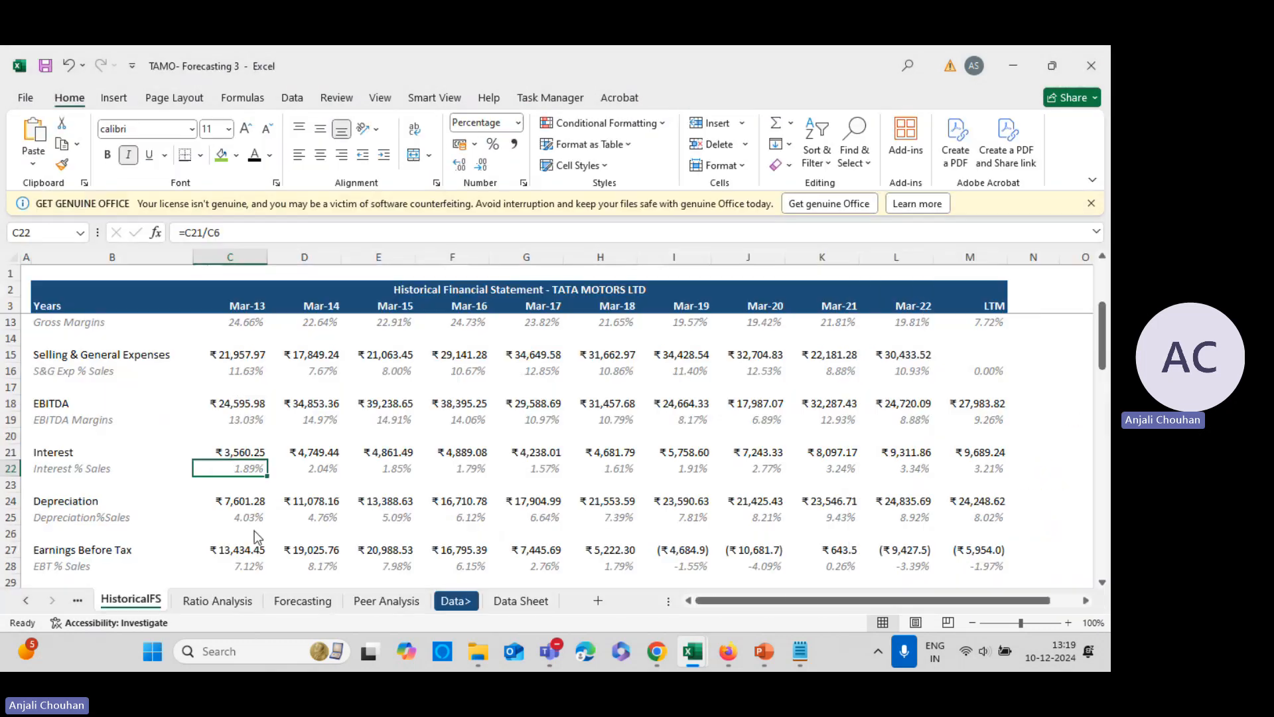
key("alt+Tab")
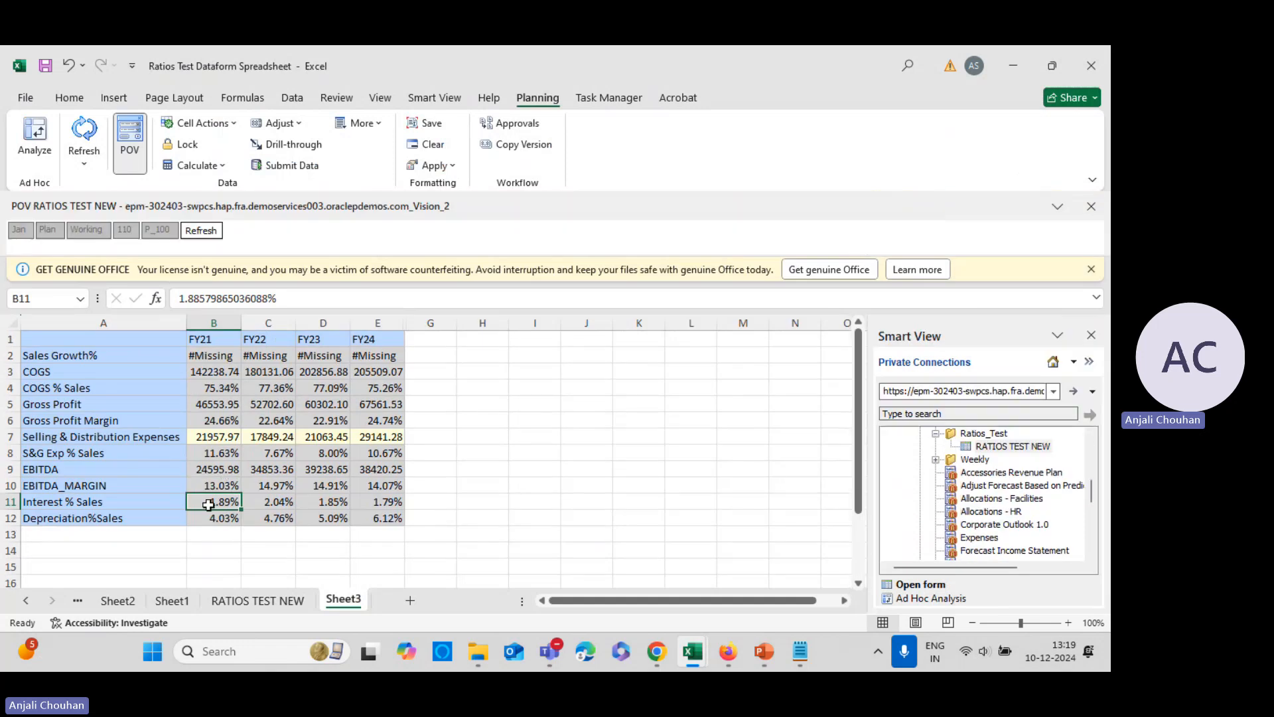
- Compare Depreciation%Sales in Sheet3 with HistoricalFS for Mar-13 to Mar-16, inspecting the HistoricalFS ratio formulas
key("Down")
key("alt+Tab")
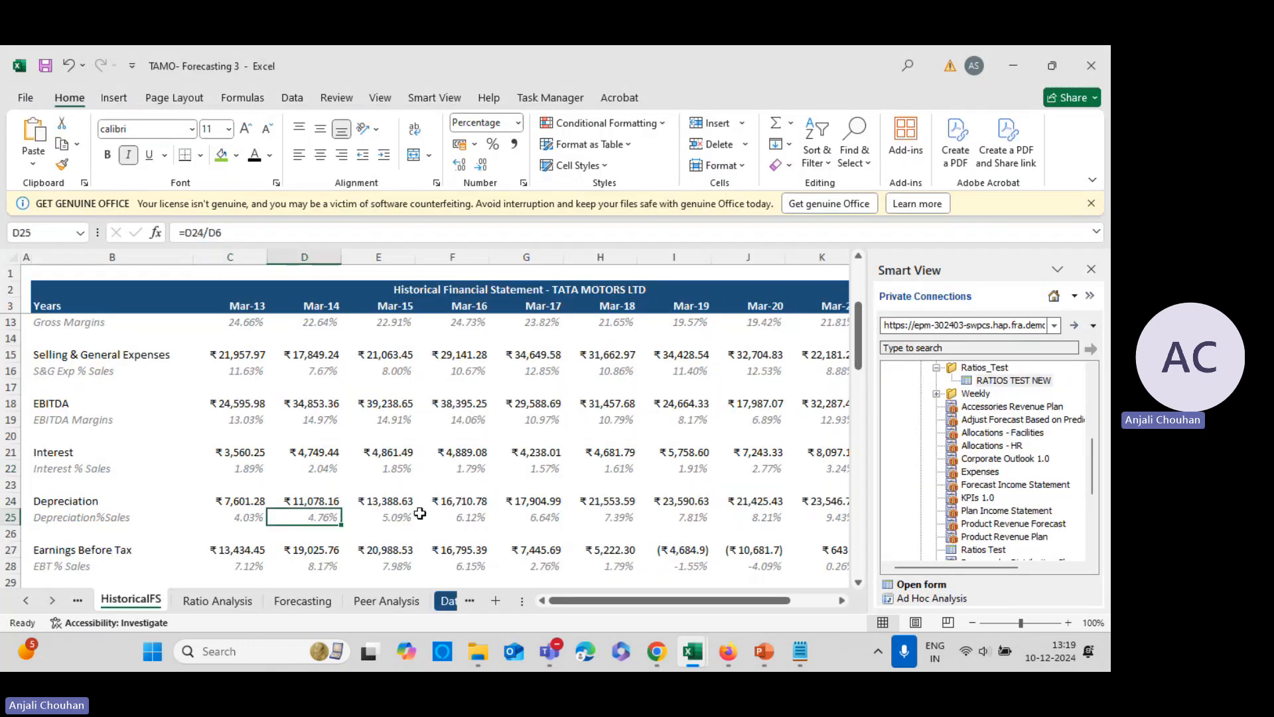
key("alt+Tab")
key("alt+Tab")
scroll(298, 440, "up", 1)
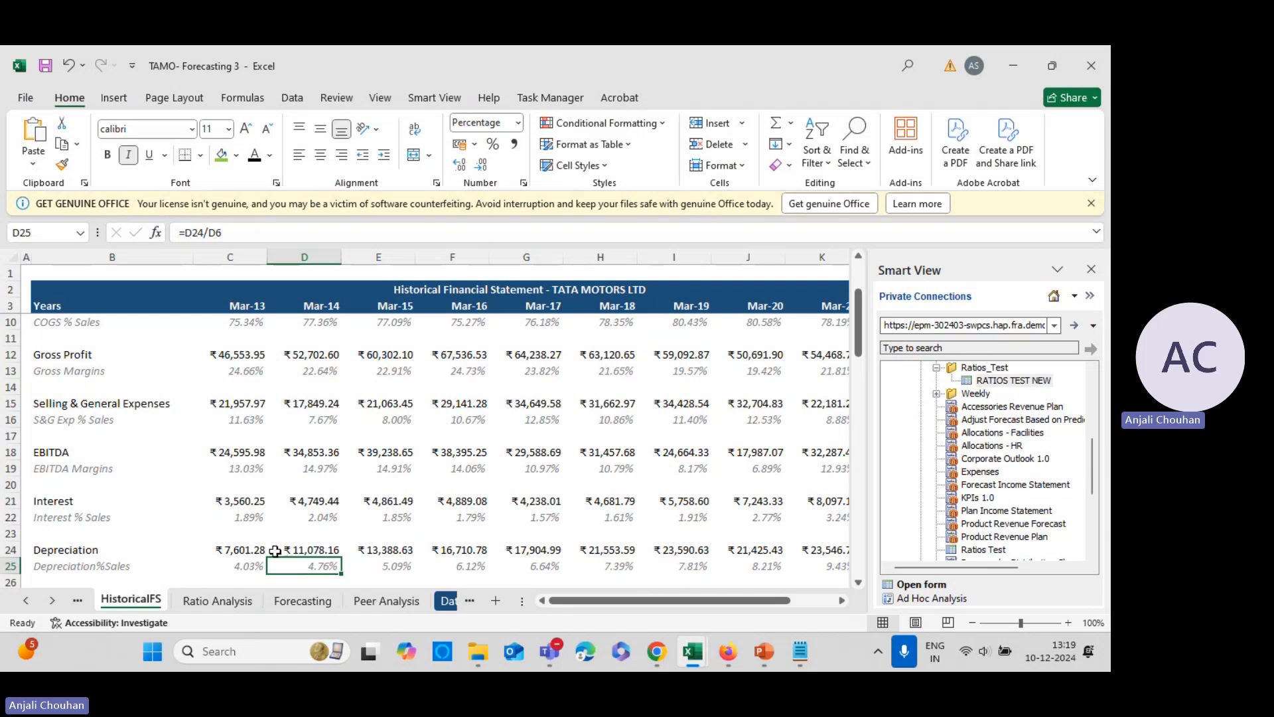
left_click(248, 566)
left_click(216, 513)
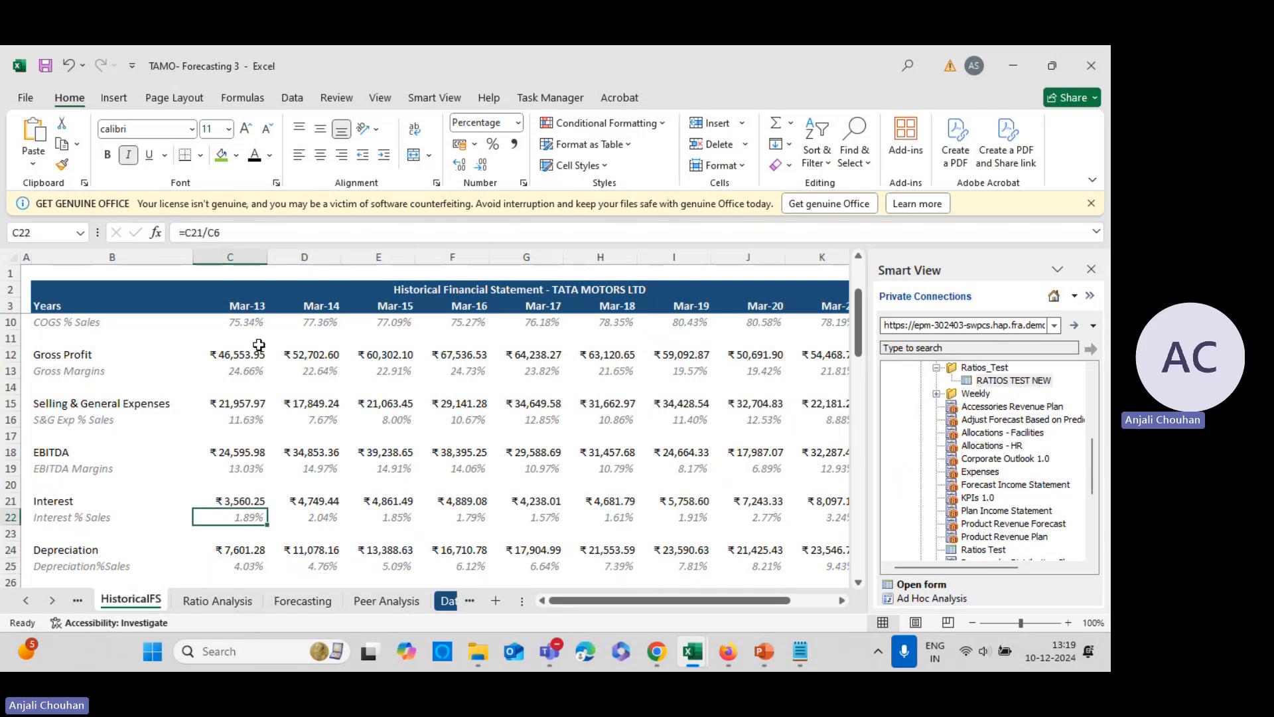
- Recalculate the Mar-13 depreciation ratio in cell C26 of HistoricalFS with the formula +C24/C6, dividing Depreciation by Sales
scroll(241, 579, "down", 1)
left_click(229, 533)
type("+")
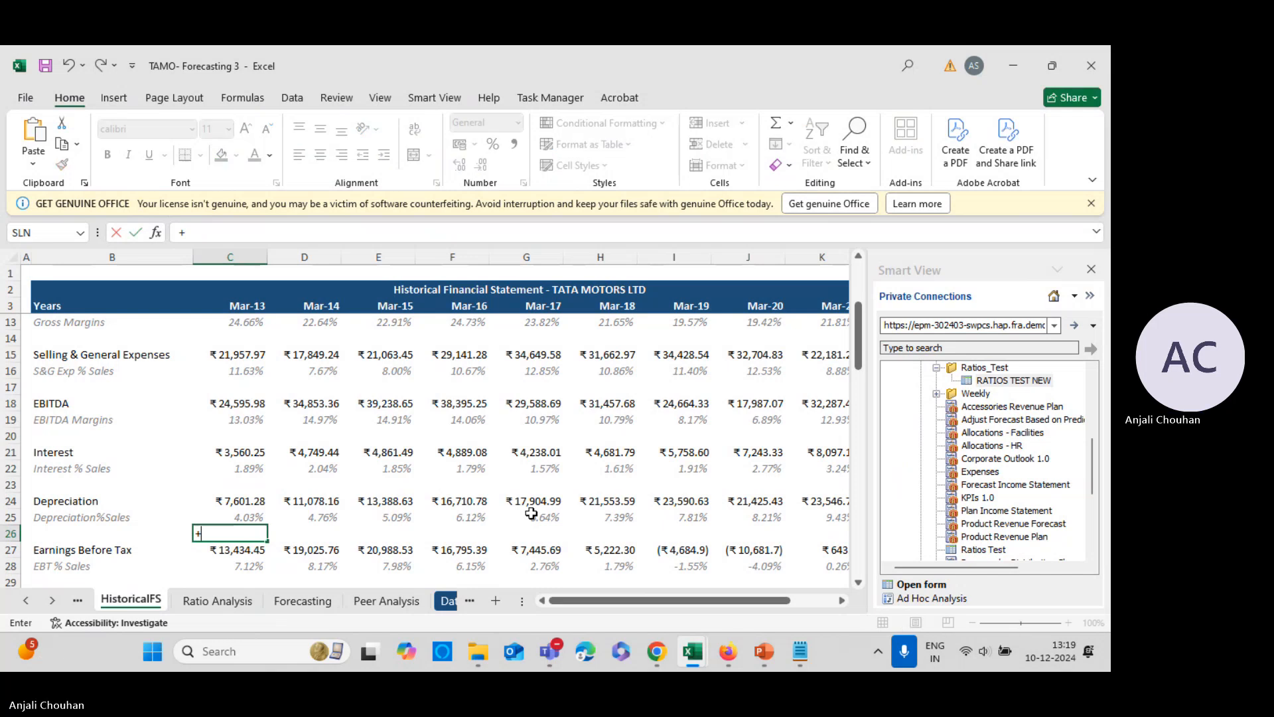
left_click(211, 499)
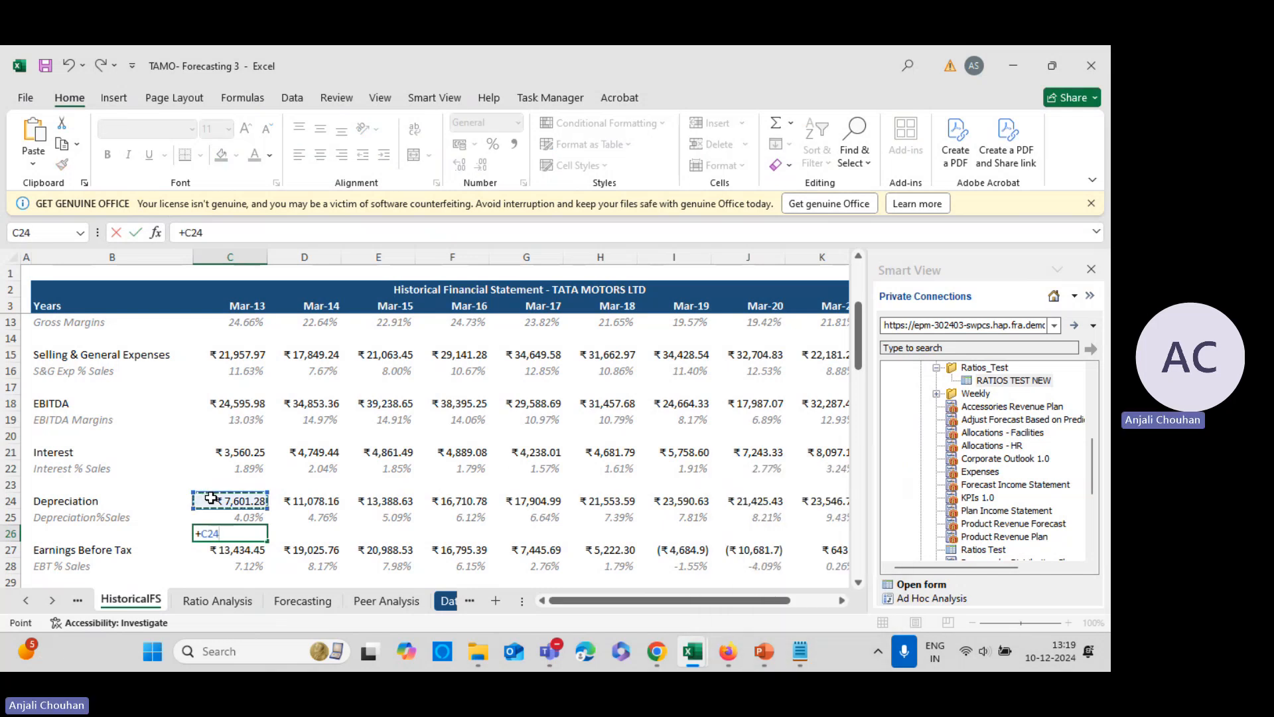
type("/")
scroll(272, 267, "up", 3)
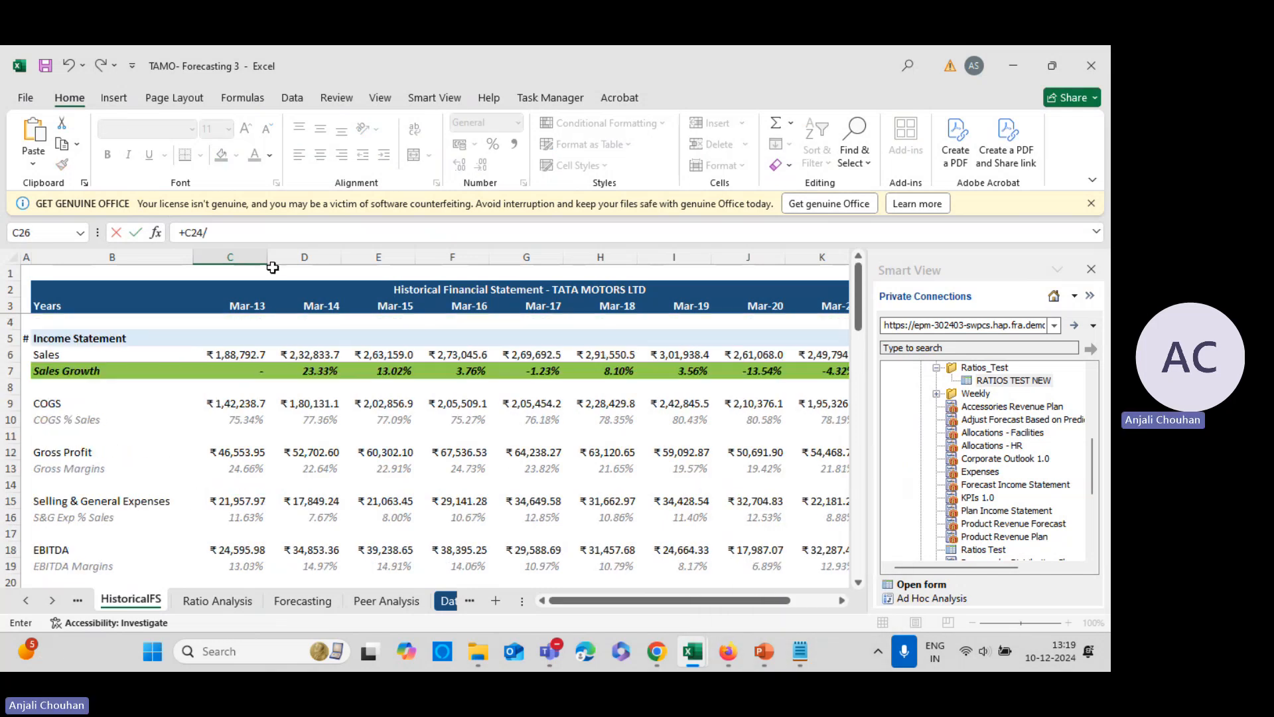
left_click(214, 354)
key("Return")
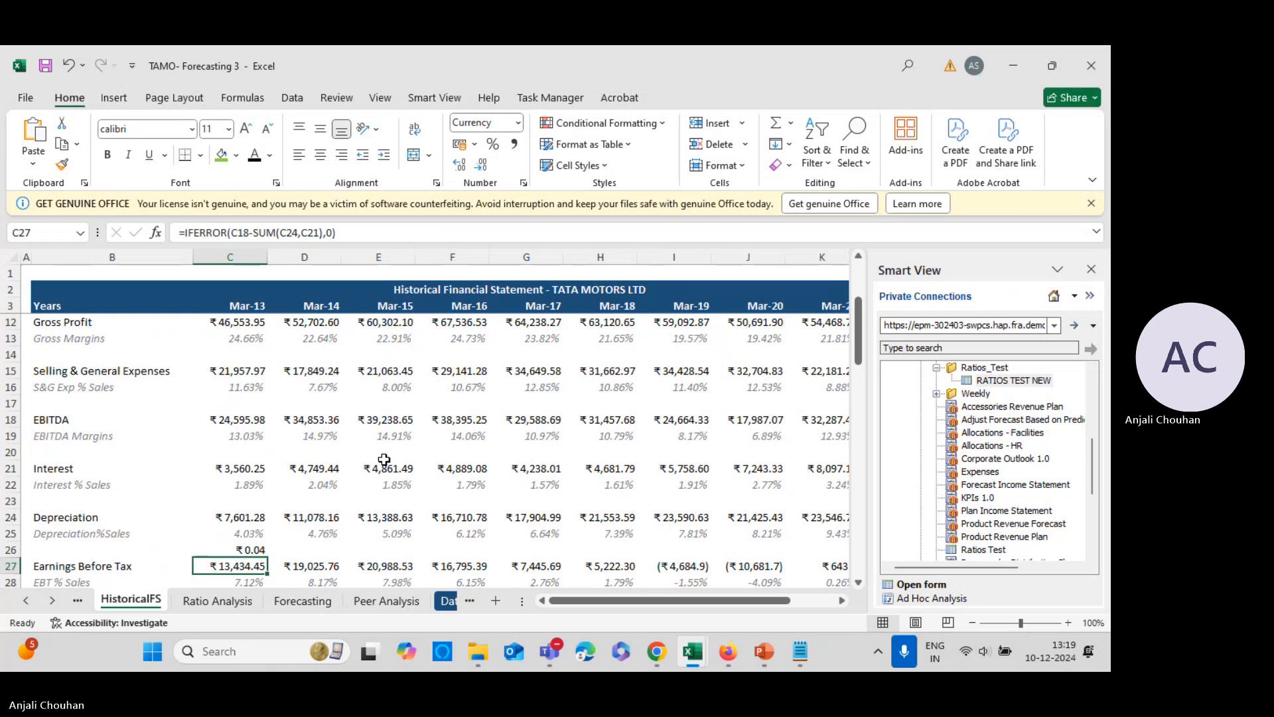
- Format cell C26 as Percentage and check it against the FY21 Depreciation%Sales value in Sheet3
left_click(256, 549)
left_click(517, 122)
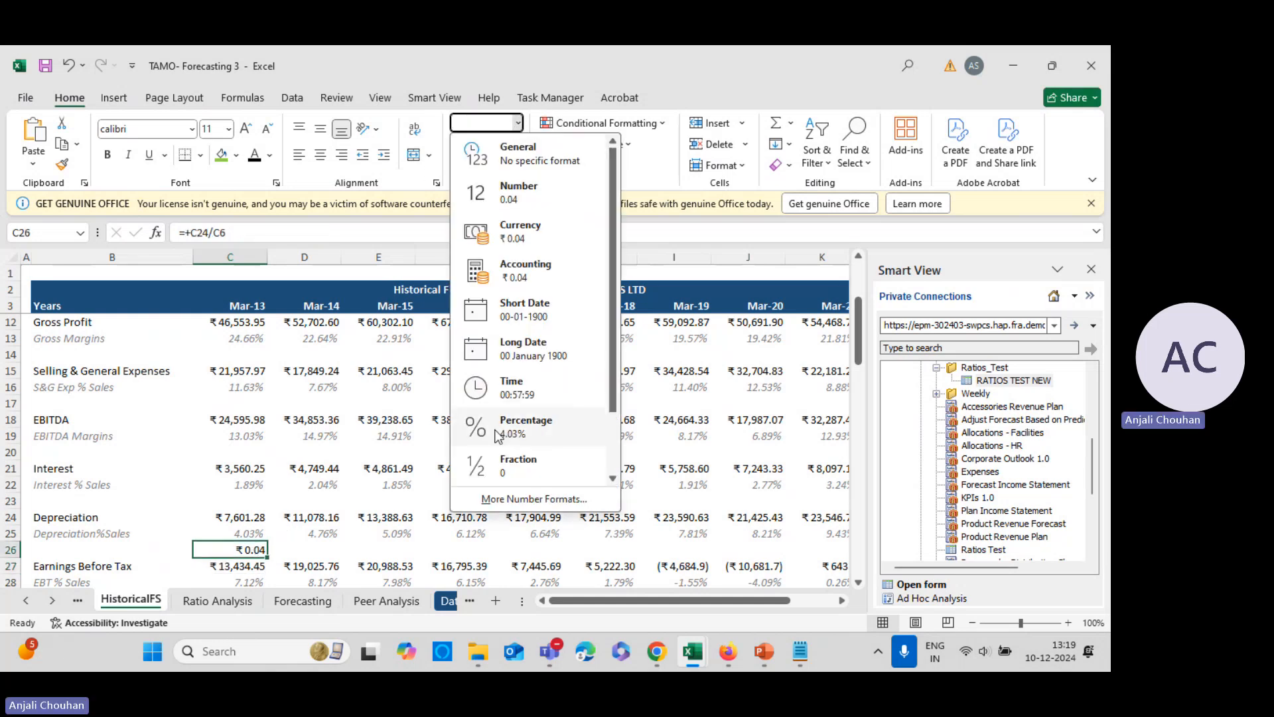
left_click(525, 426)
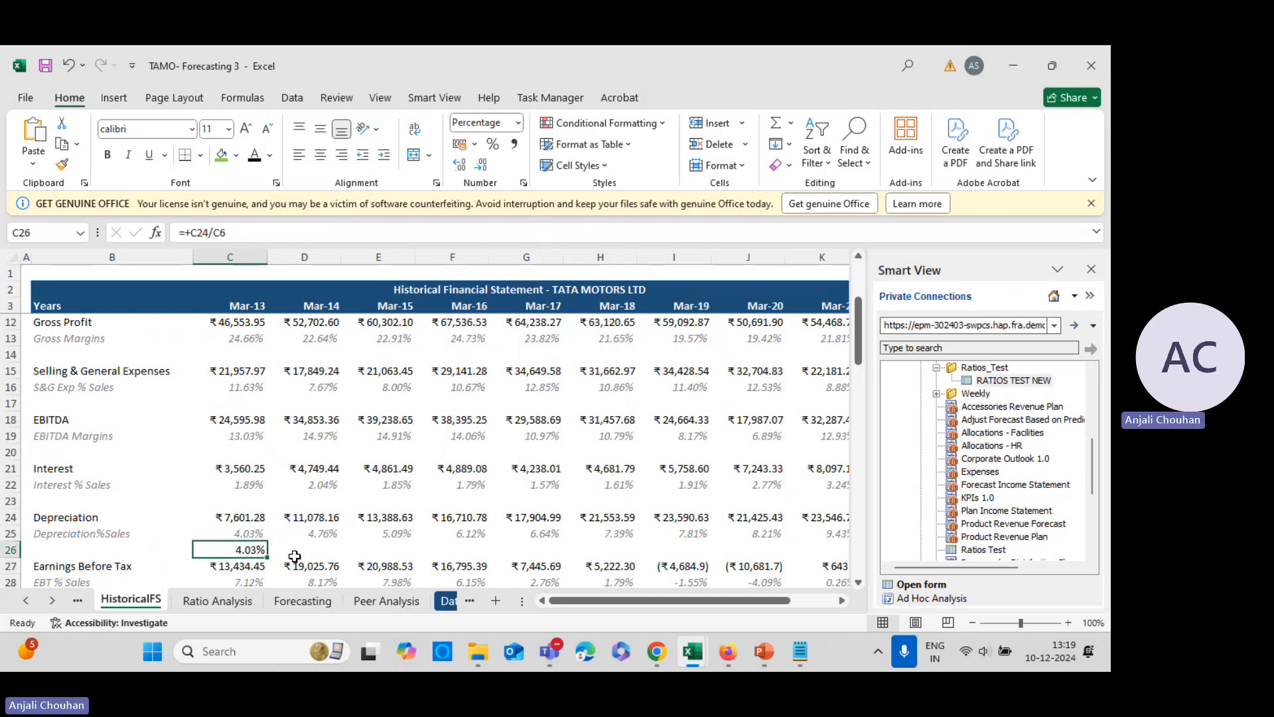
key("alt+Tab")
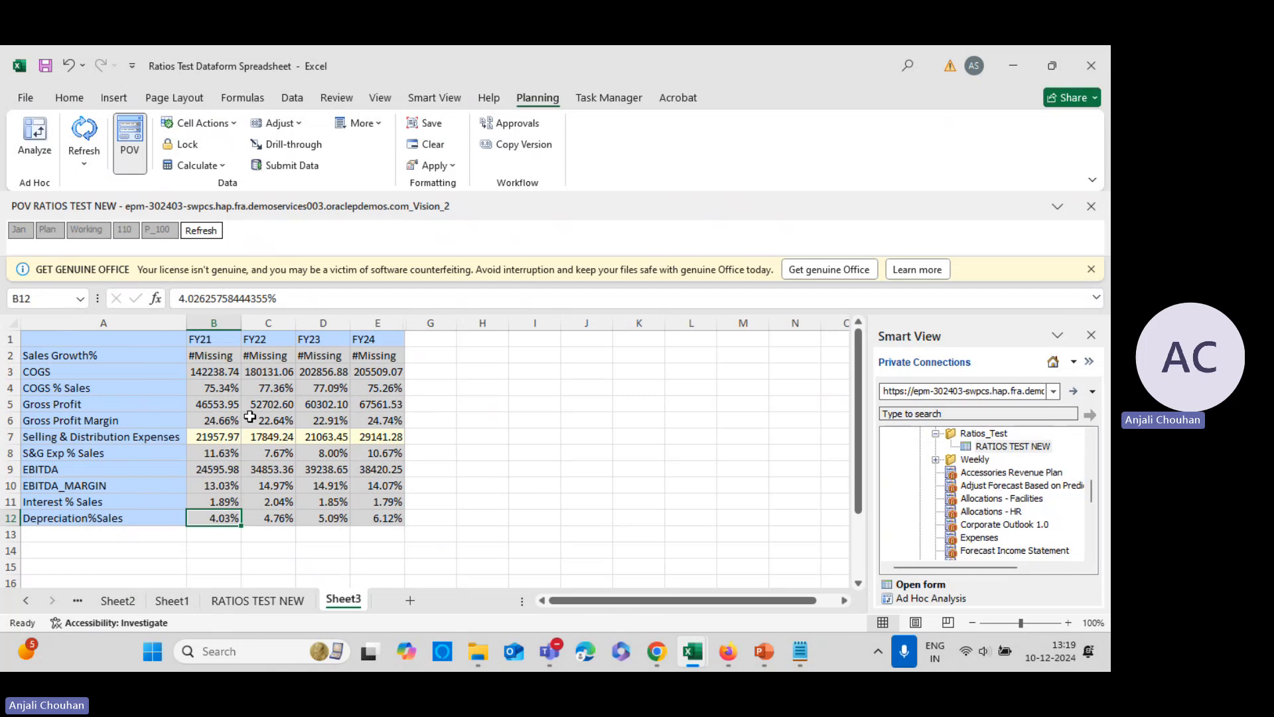
left_click(591, 413)
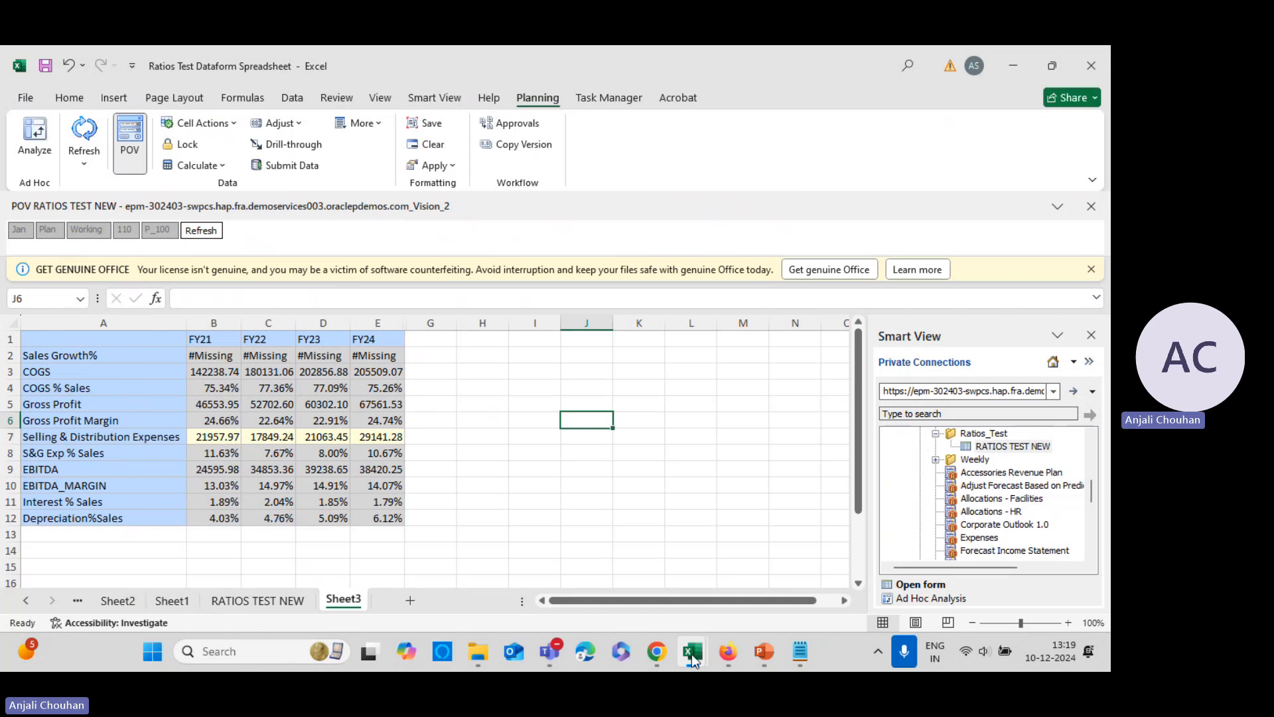
- Review the remaining income statement ratios and the balance sheet rows in HistoricalFS of the TAMO- Forecasting 3 workbook
mouse_move(687, 651)
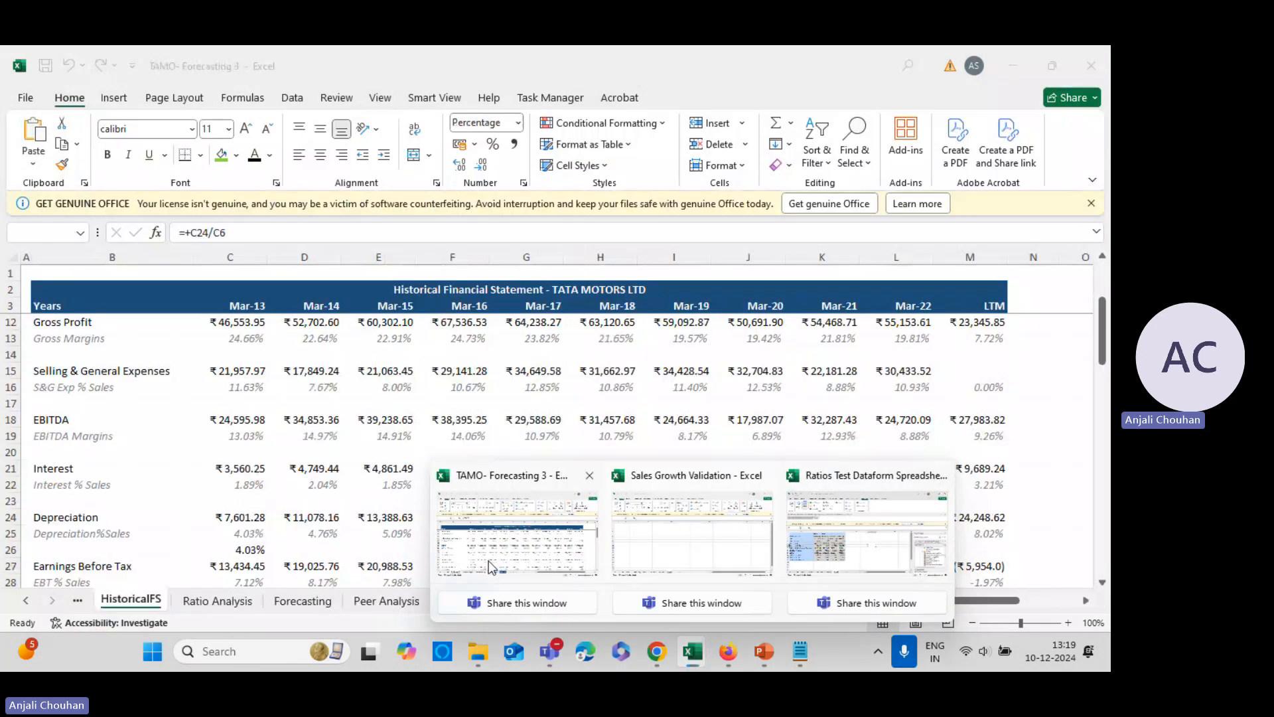
left_click(492, 551)
scroll(106, 533, "down", 9)
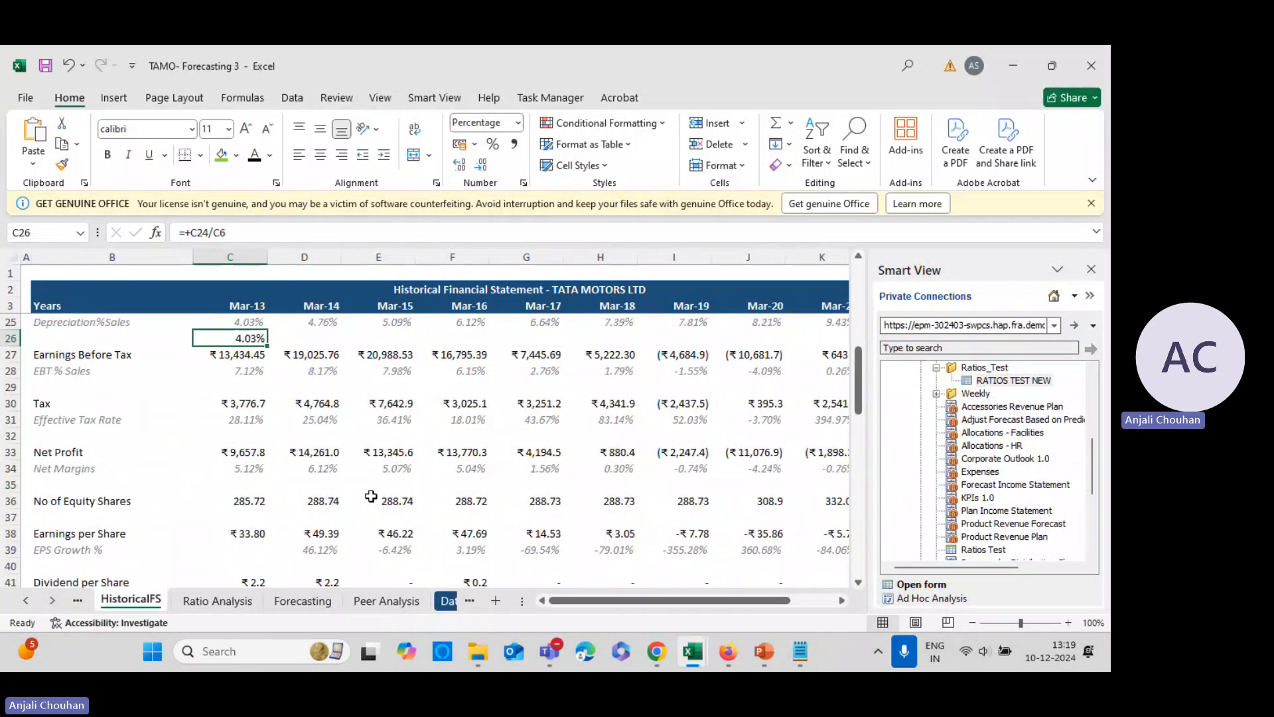
scroll(429, 530, "down", 1)
scroll(549, 506, "up", 2)
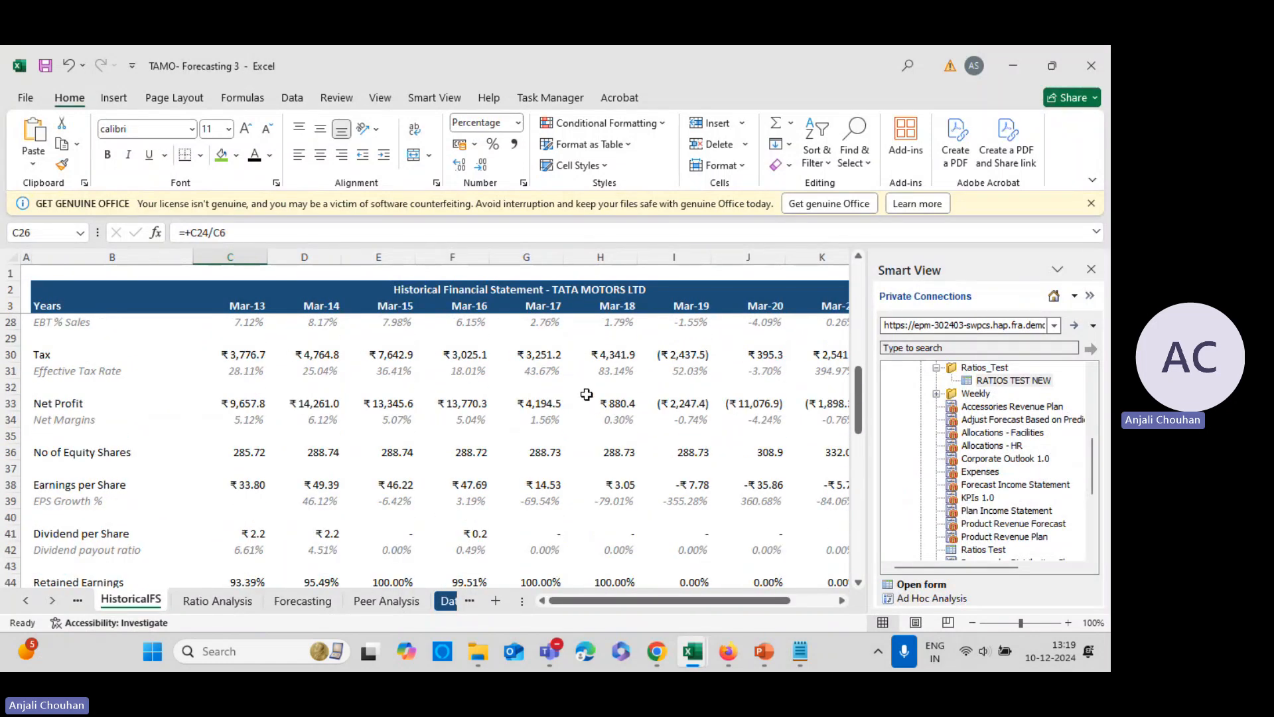
scroll(591, 444, "up", 4)
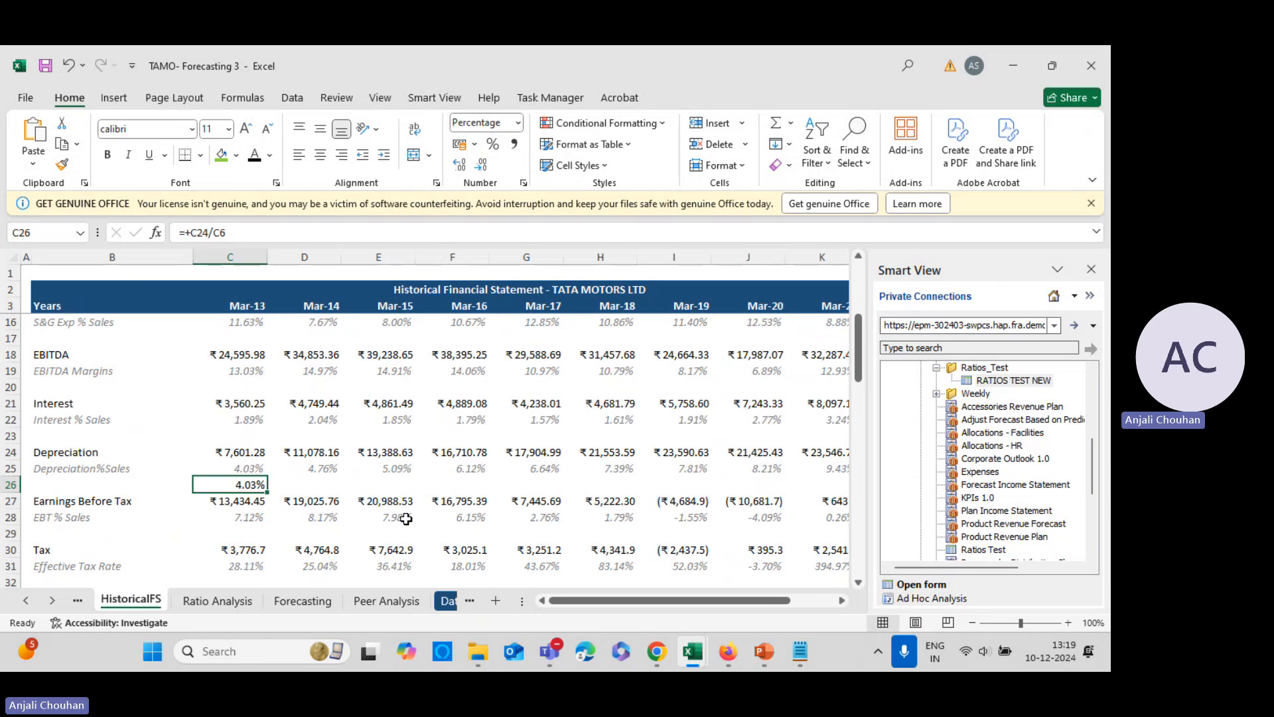
scroll(406, 519, "down", 8)
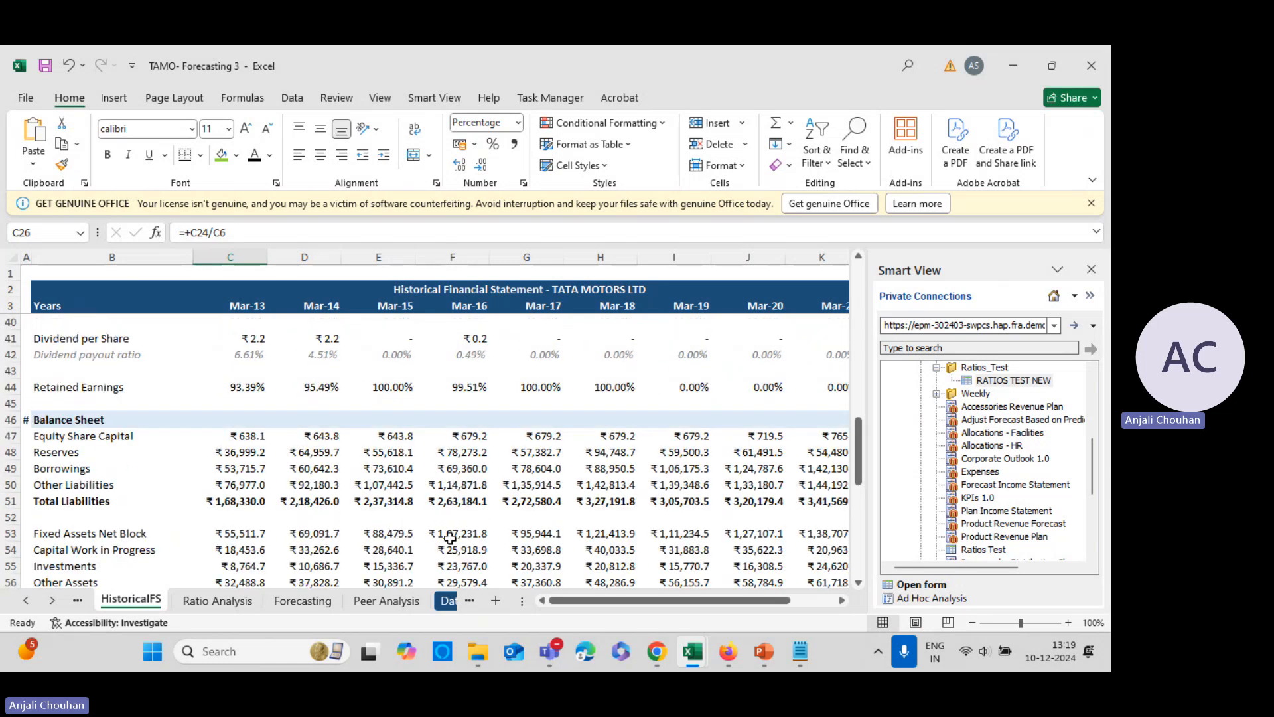
scroll(450, 537, "up", 12)
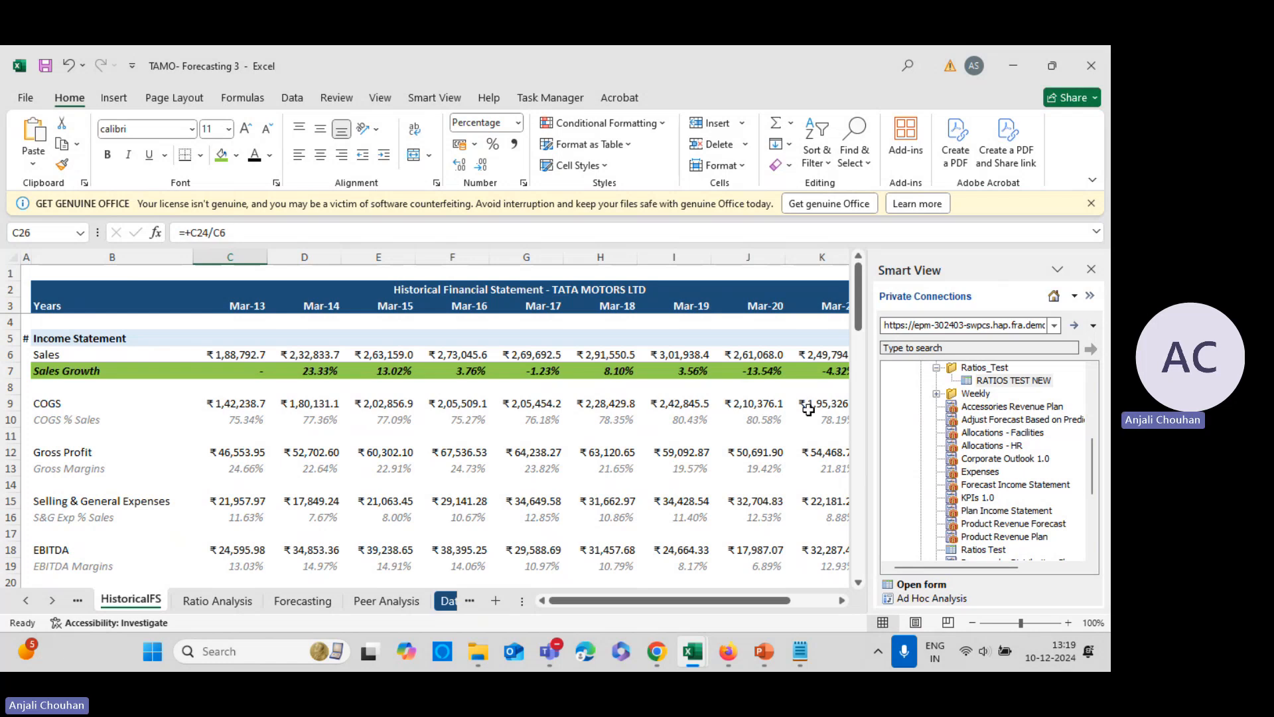
- Switch to the Tata Motors PPT presentation in PowerPoint
left_click(729, 651)
left_click(761, 653)
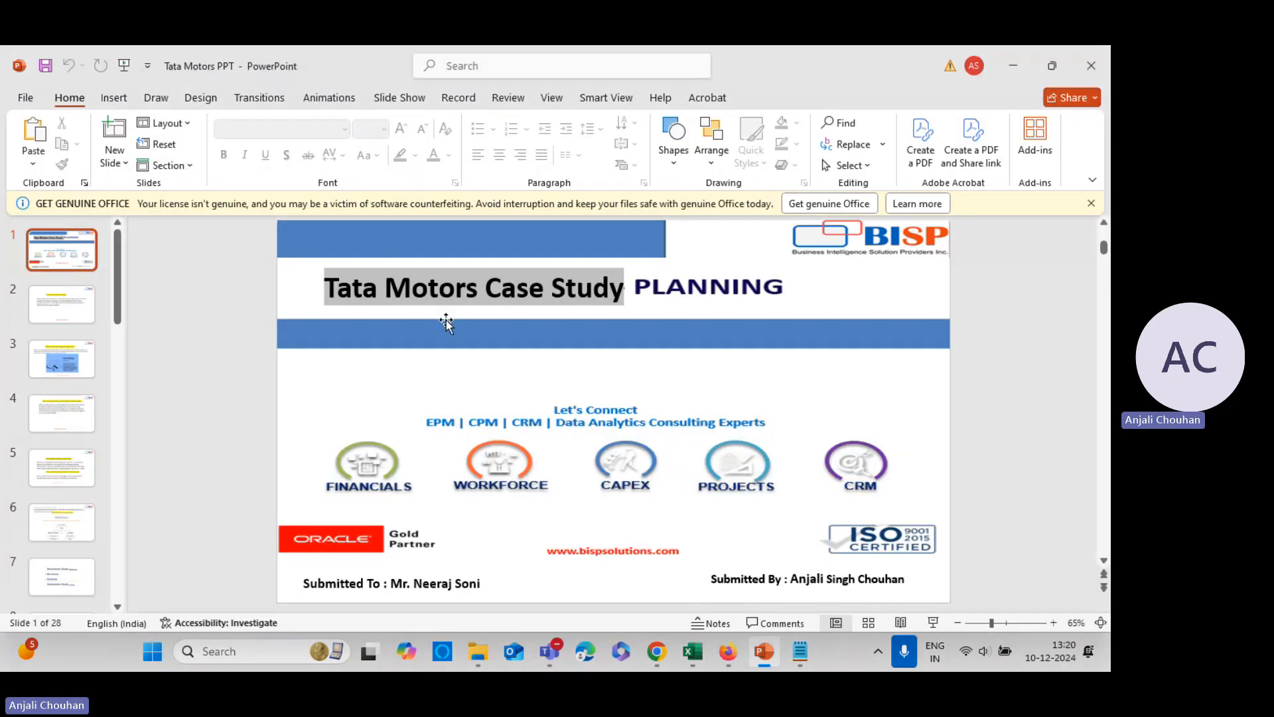